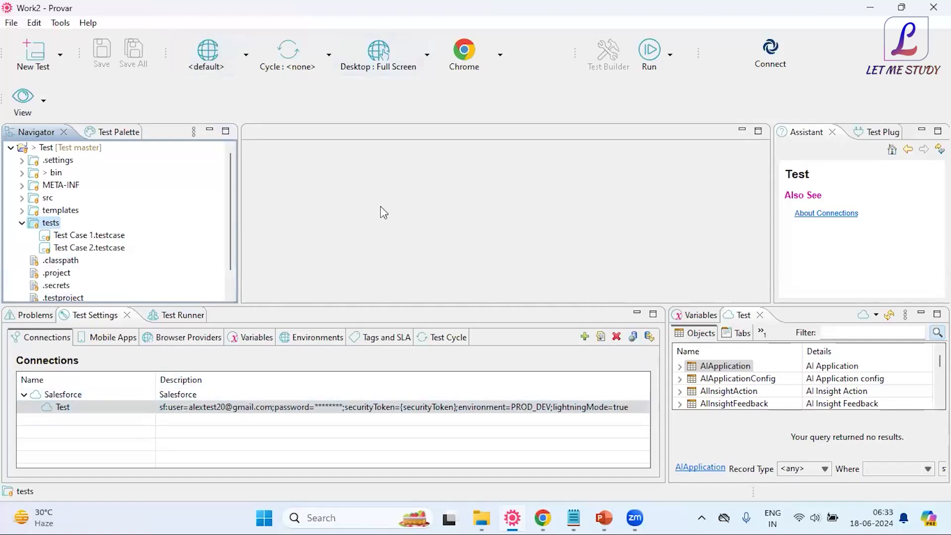
# - Review the item types that can be created and the file browser for opening a file, without opening anything
pyautogui.click(11, 23)
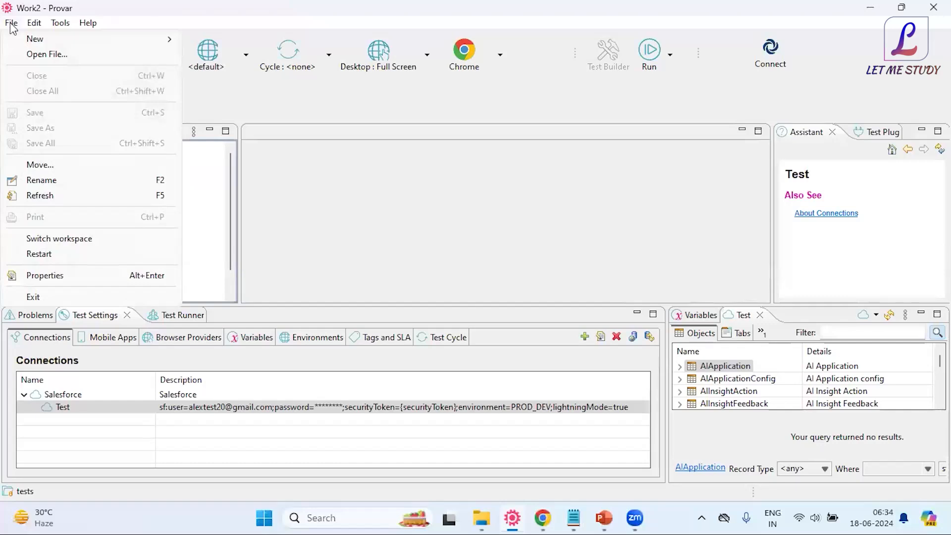
pyautogui.moveTo(37, 42)
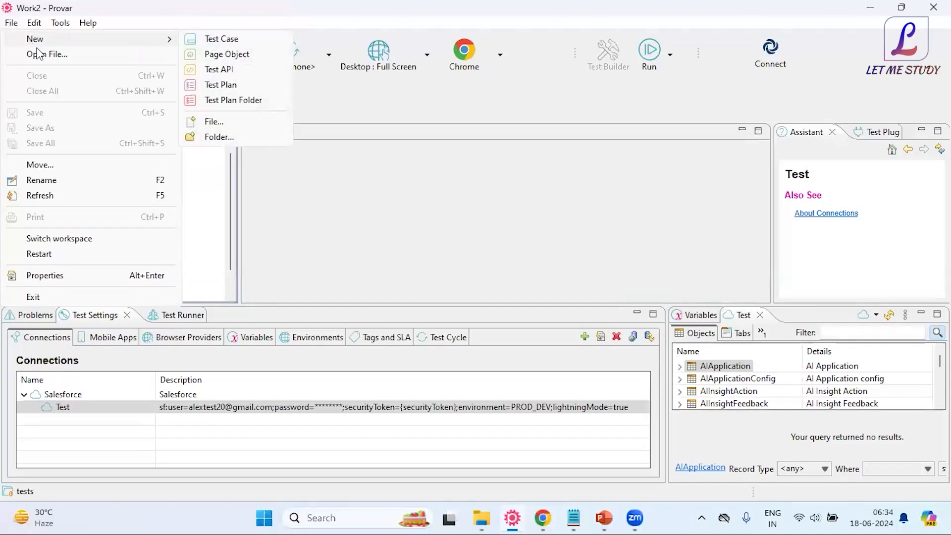
pyautogui.moveTo(68, 39)
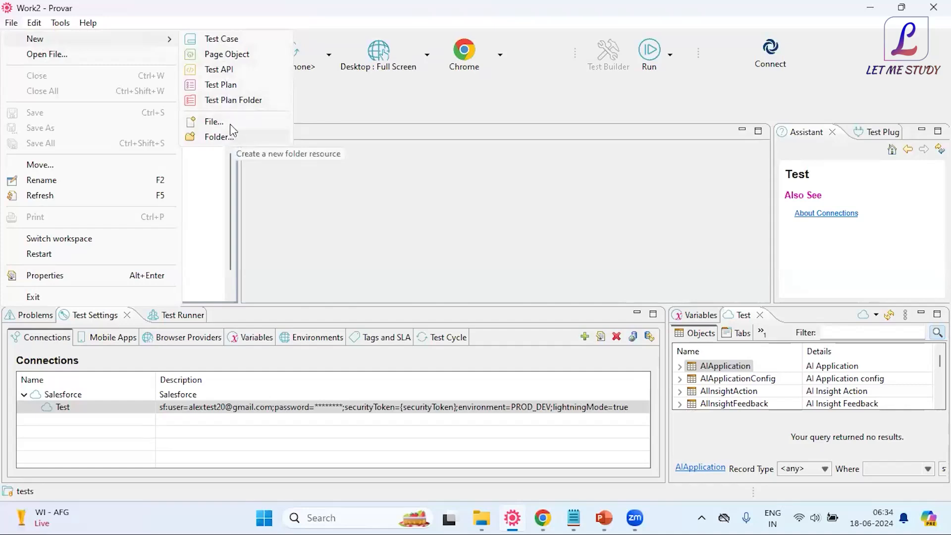
pyautogui.click(91, 56)
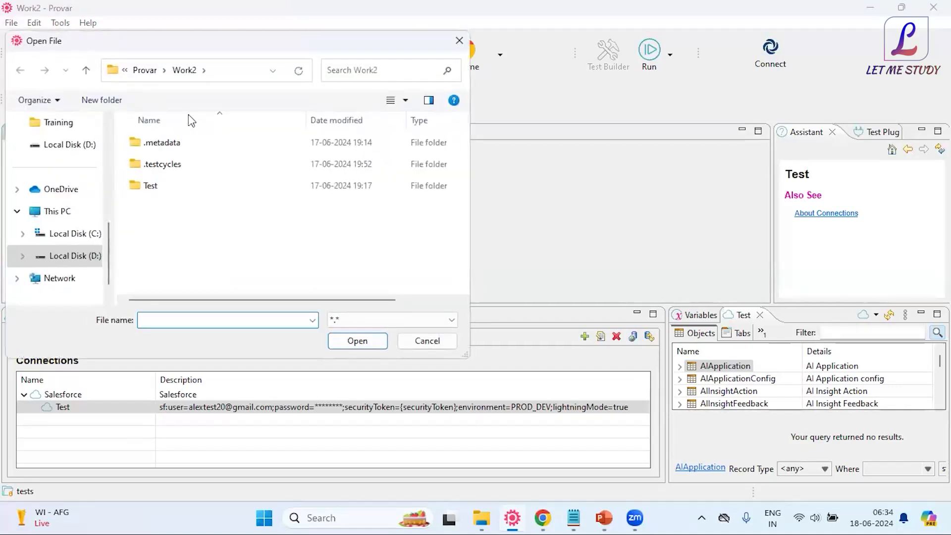
pyautogui.click(460, 40)
# - Refresh the tests folder of the Test project
pyautogui.click(11, 23)
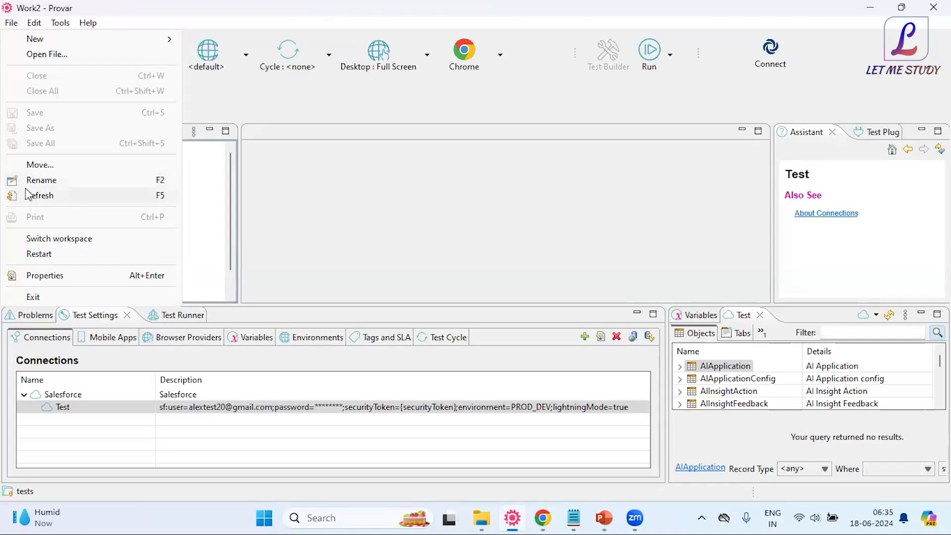
pyautogui.click(36, 196)
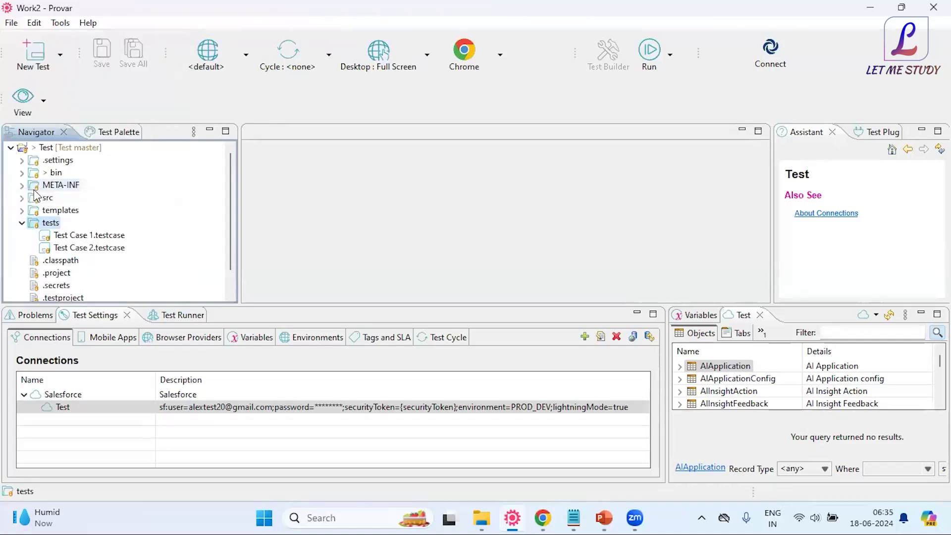
# - Open the workspace switcher, review the recent workspaces with D:\Provar\Work2 selected, and close it without switching
pyautogui.click(11, 25)
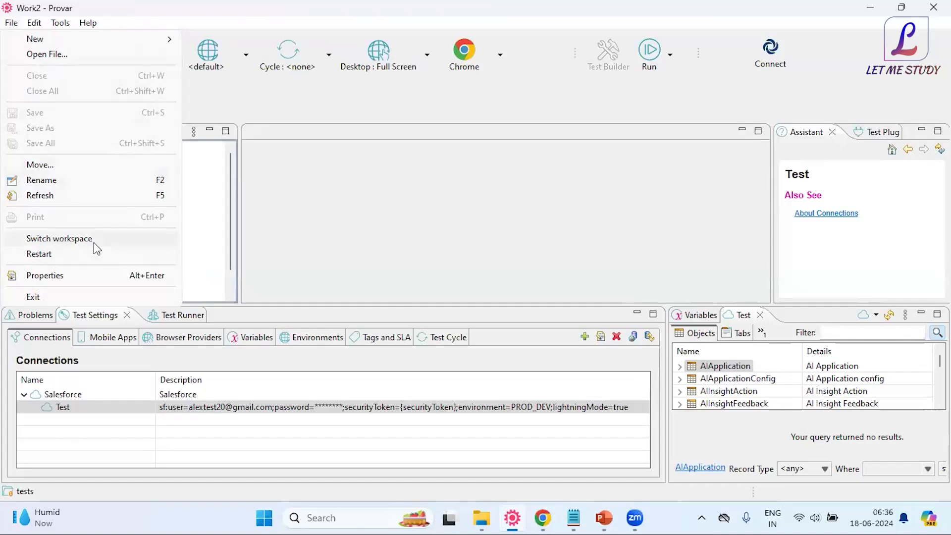
pyautogui.click(303, 226)
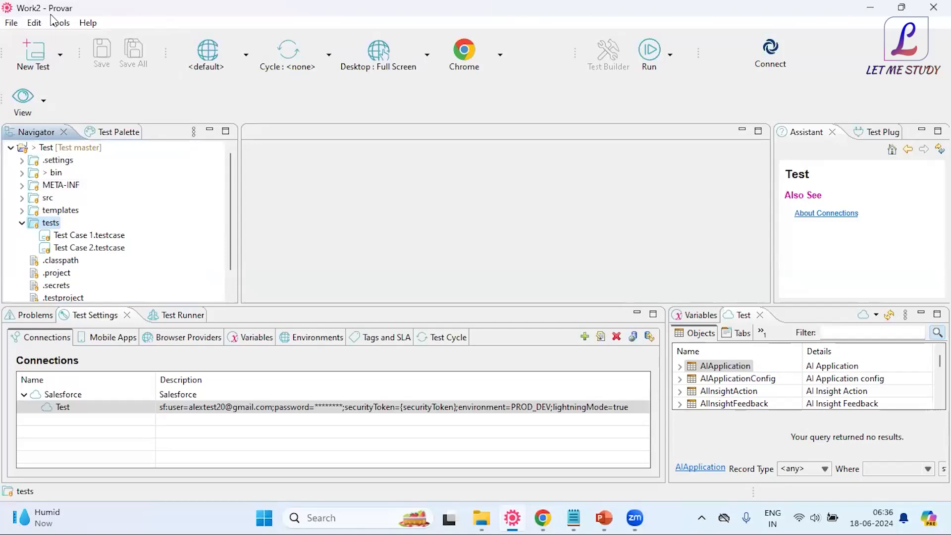
pyautogui.click(12, 23)
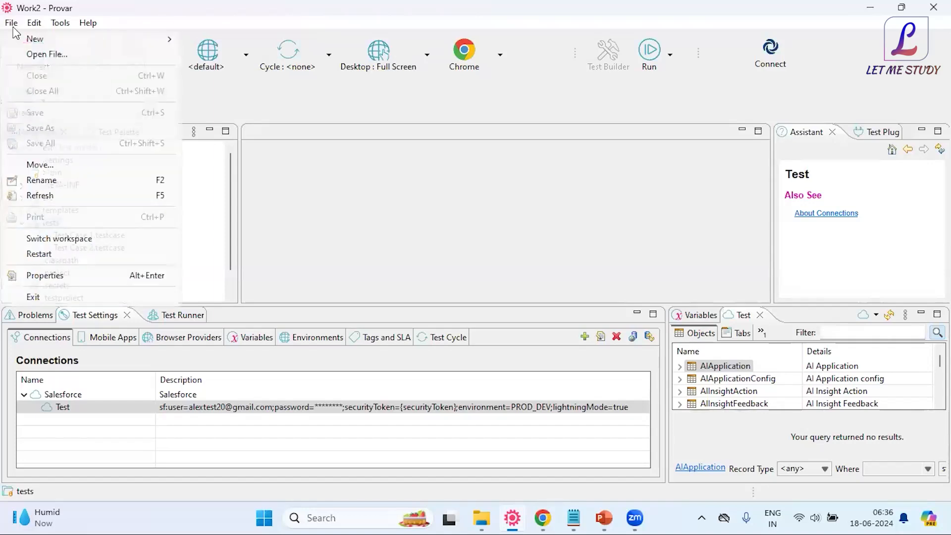
pyautogui.click(44, 240)
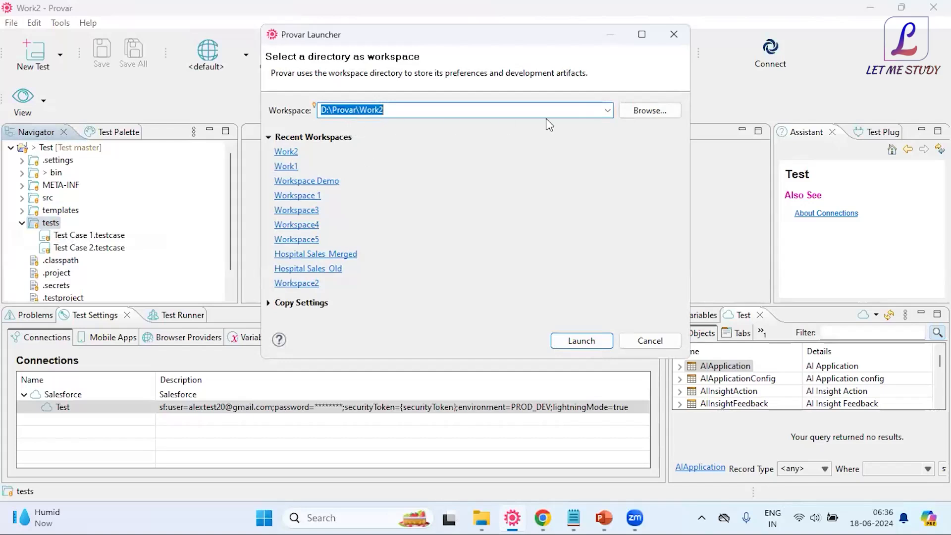
pyautogui.click(608, 111)
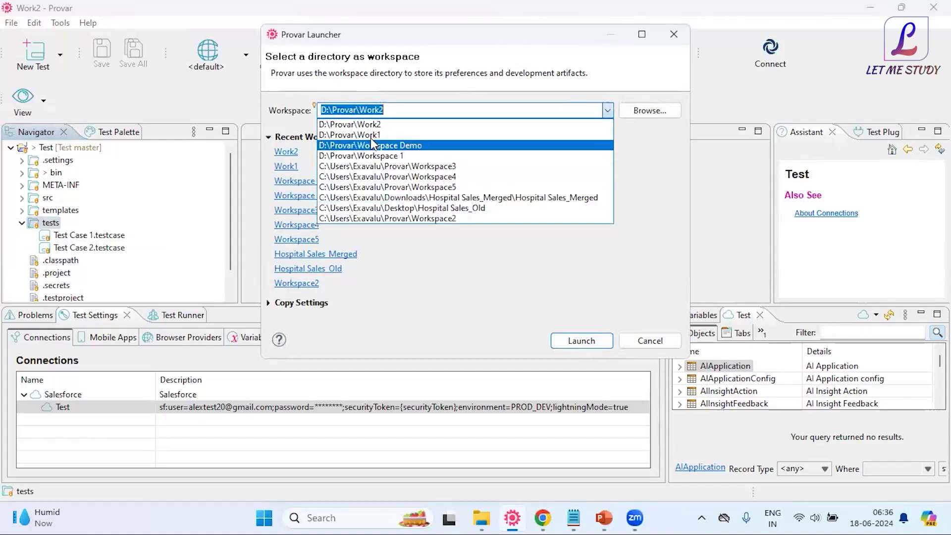
pyautogui.click(373, 124)
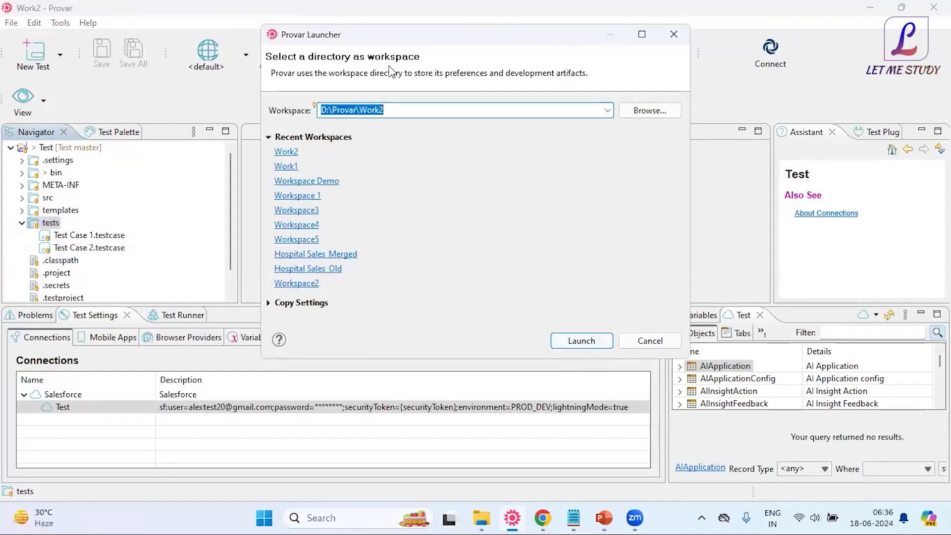
pyautogui.click(674, 34)
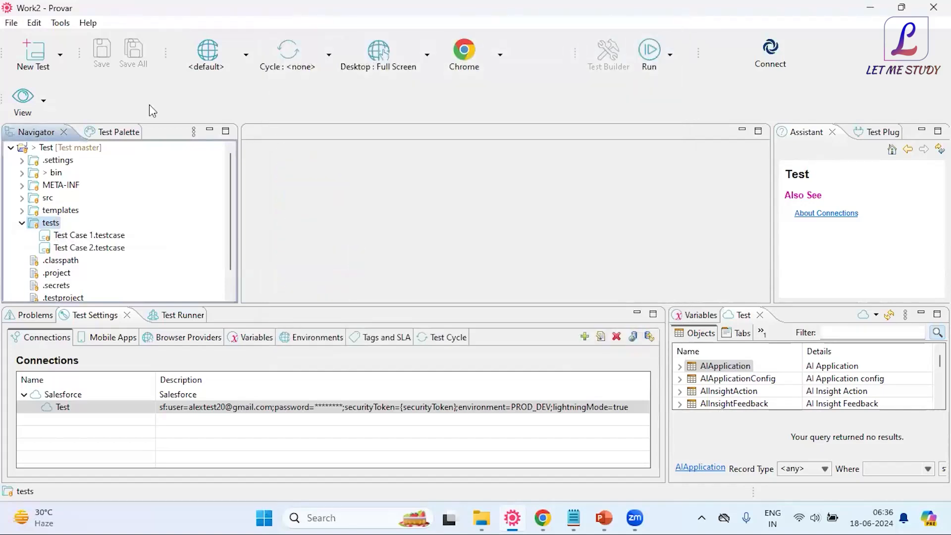
# - Examine the available application, editing and tool commands, including those for refreshing, recompiling and preferences
pyautogui.click(11, 25)
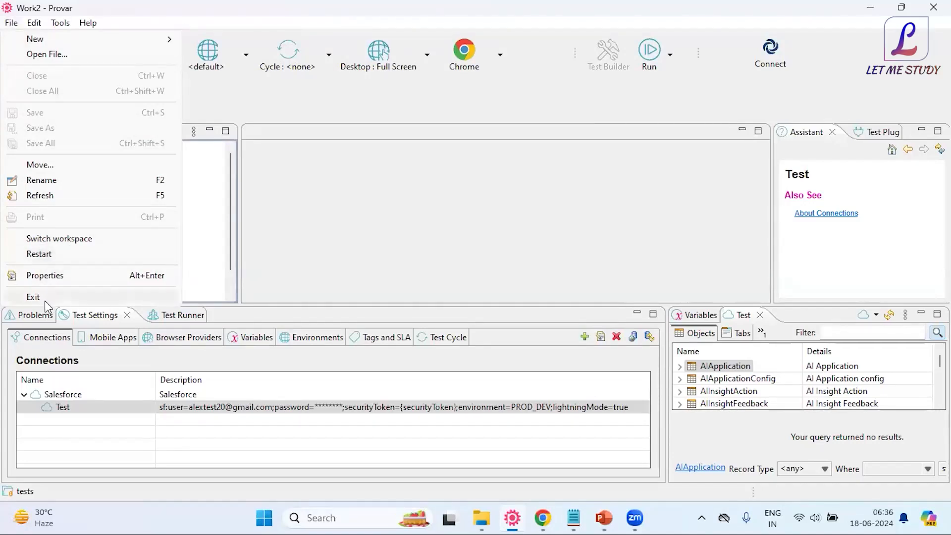
pyautogui.click(312, 244)
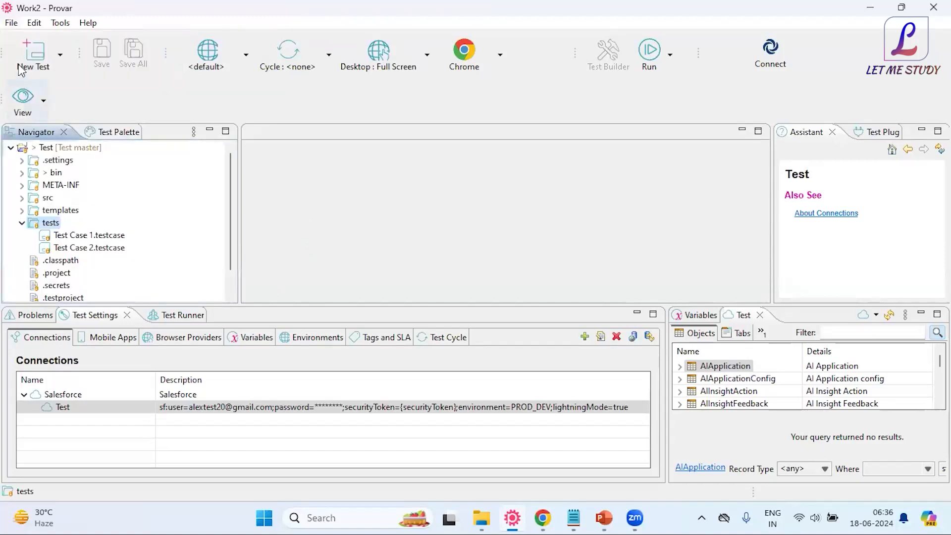
pyautogui.click(34, 23)
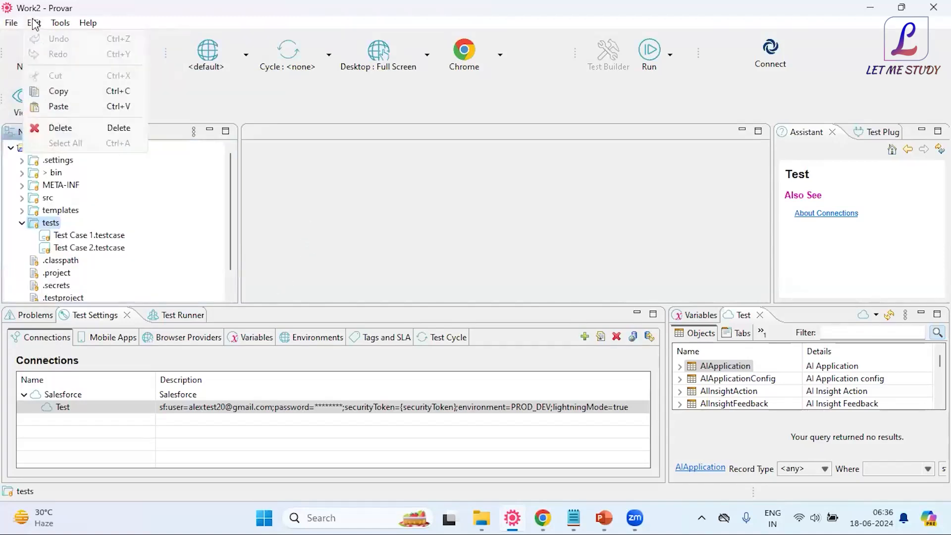
pyautogui.moveTo(68, 26)
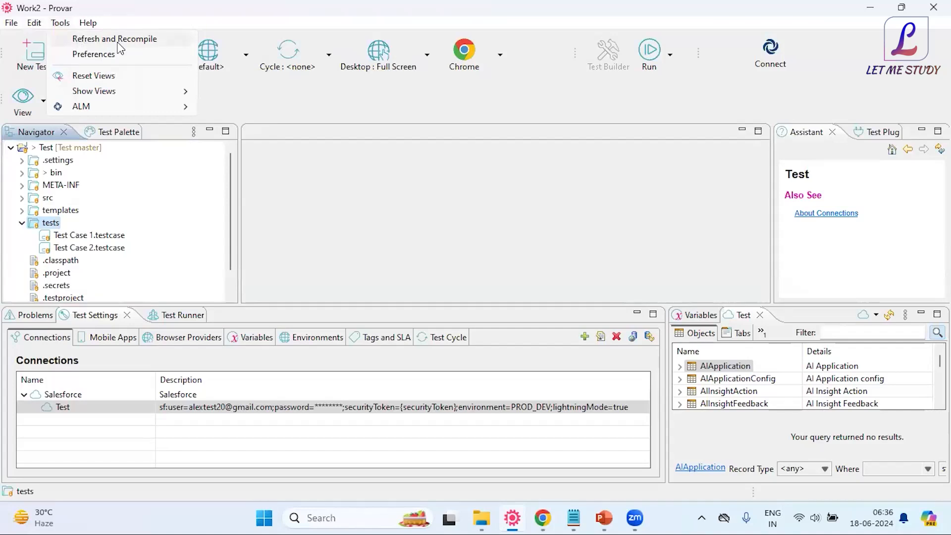
pyautogui.moveTo(120, 95)
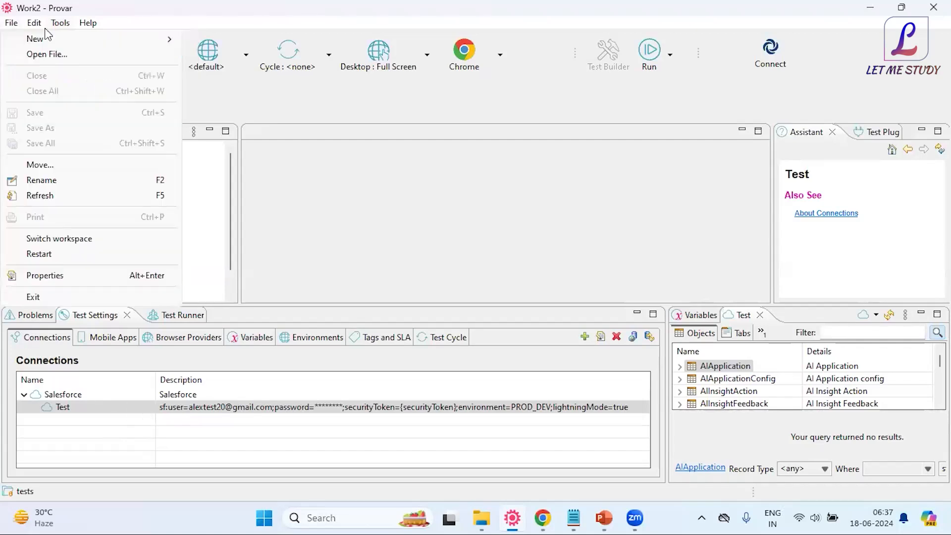
pyautogui.click(87, 24)
pyautogui.moveTo(68, 26)
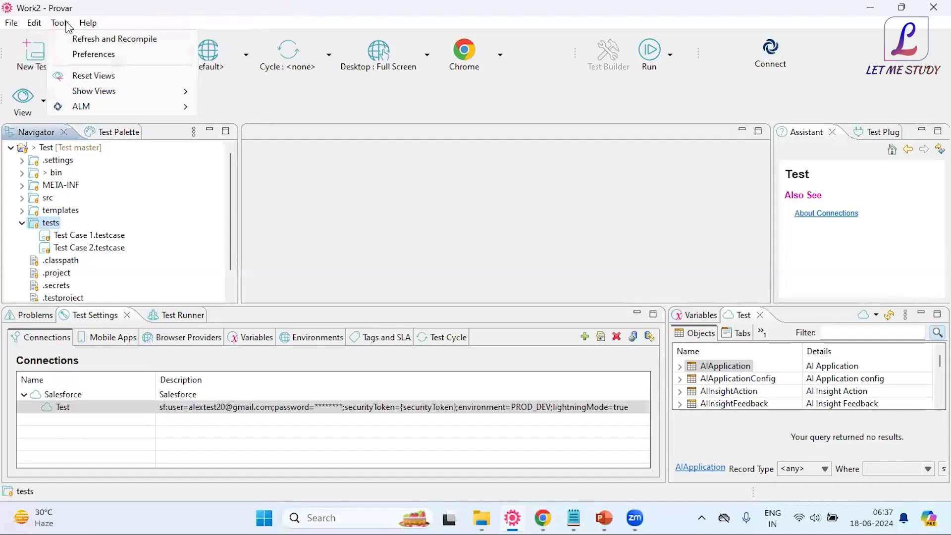
pyautogui.click(90, 42)
pyautogui.click(571, 408)
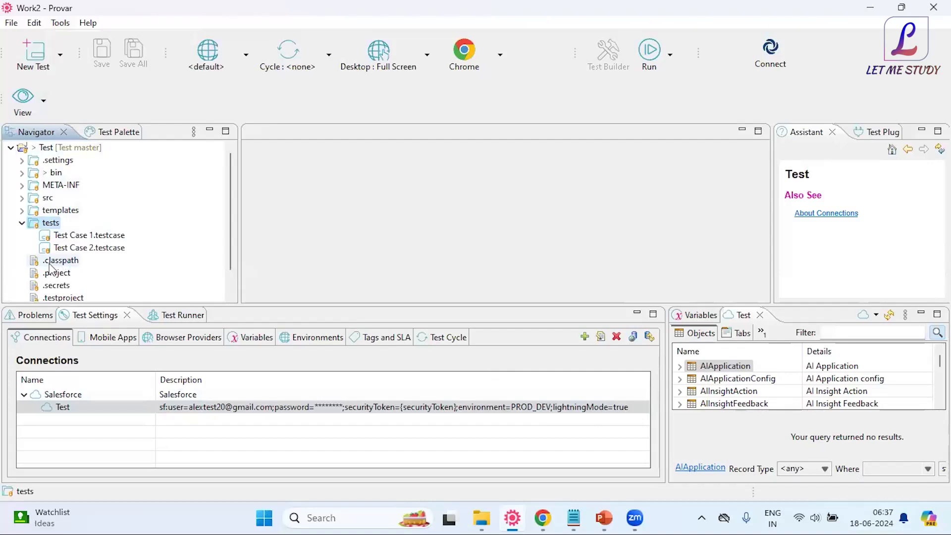
# - Examine the list of views that can be shown in the workspace
pyautogui.click(61, 24)
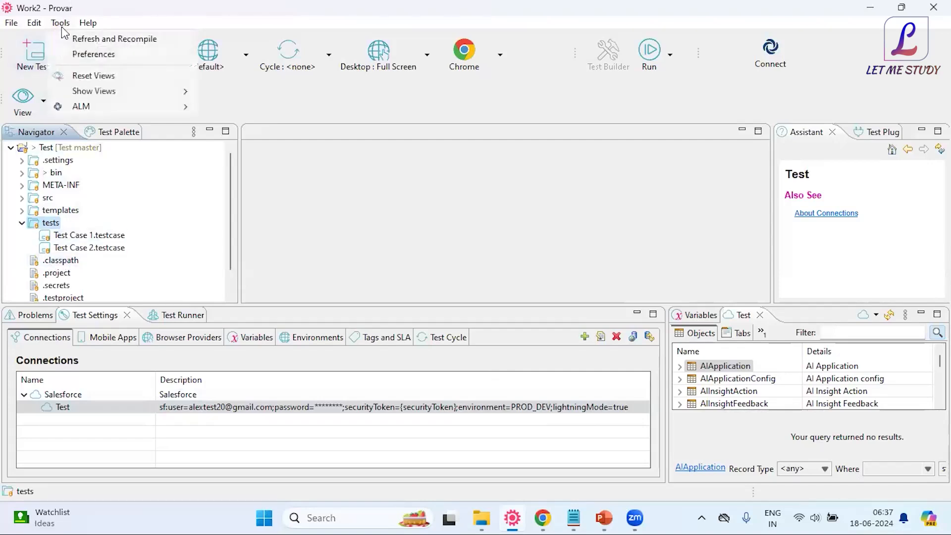
pyautogui.moveTo(109, 93)
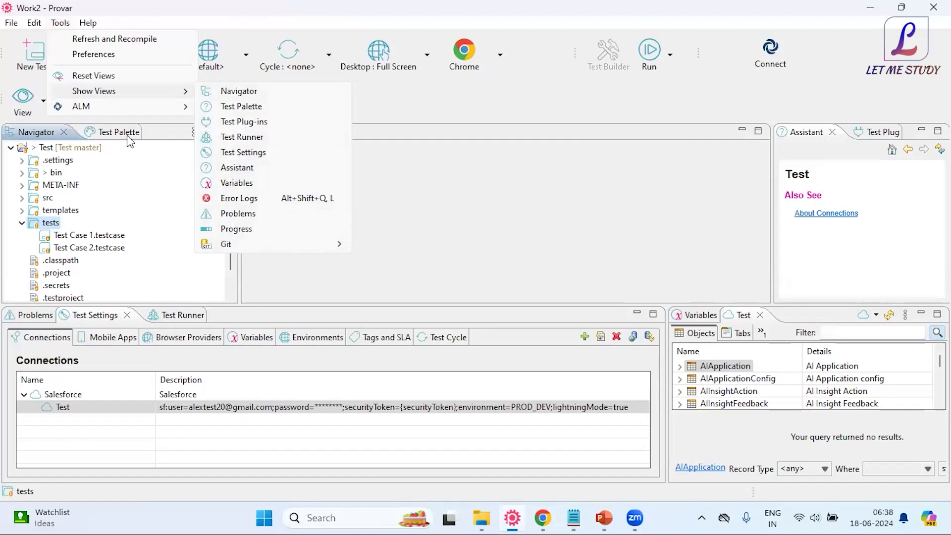
pyautogui.click(482, 240)
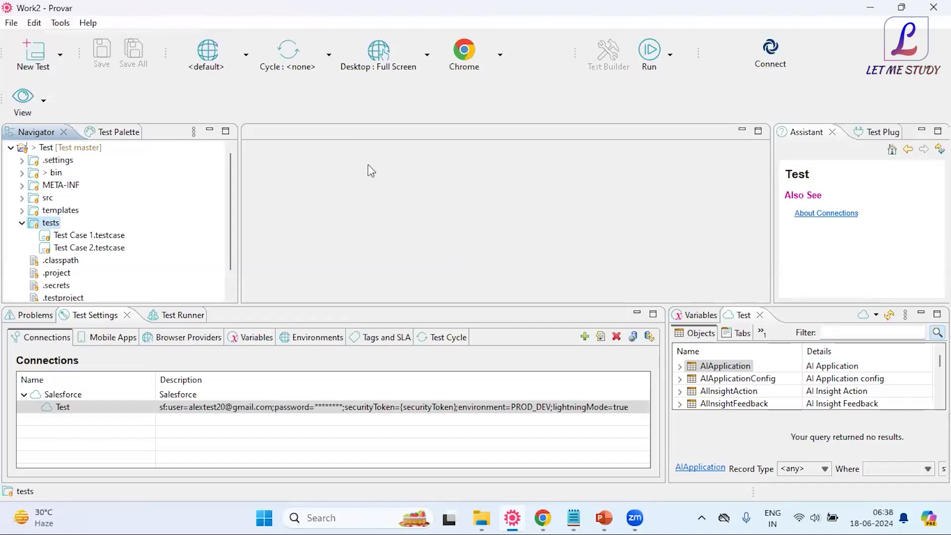
# - Close the Assistant and Test Plug-ins views
pyautogui.click(833, 132)
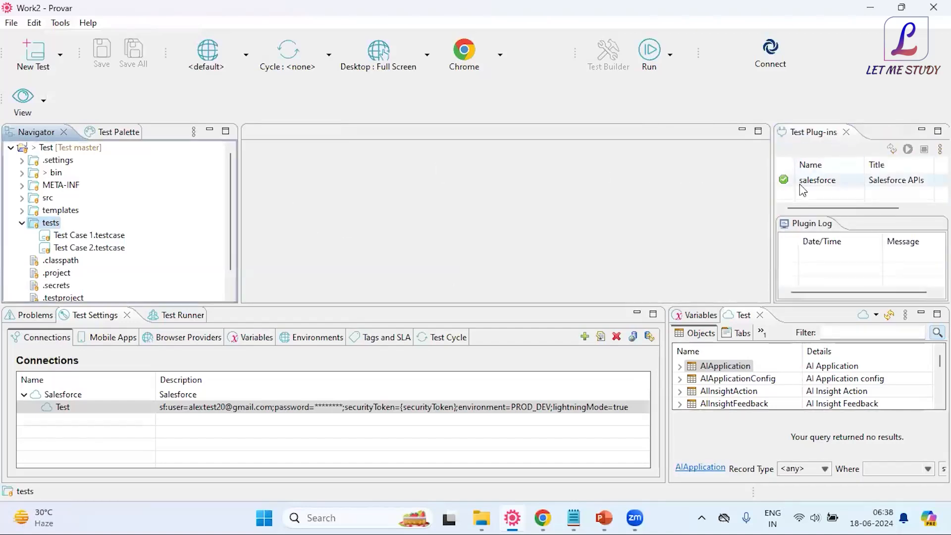
pyautogui.click(847, 132)
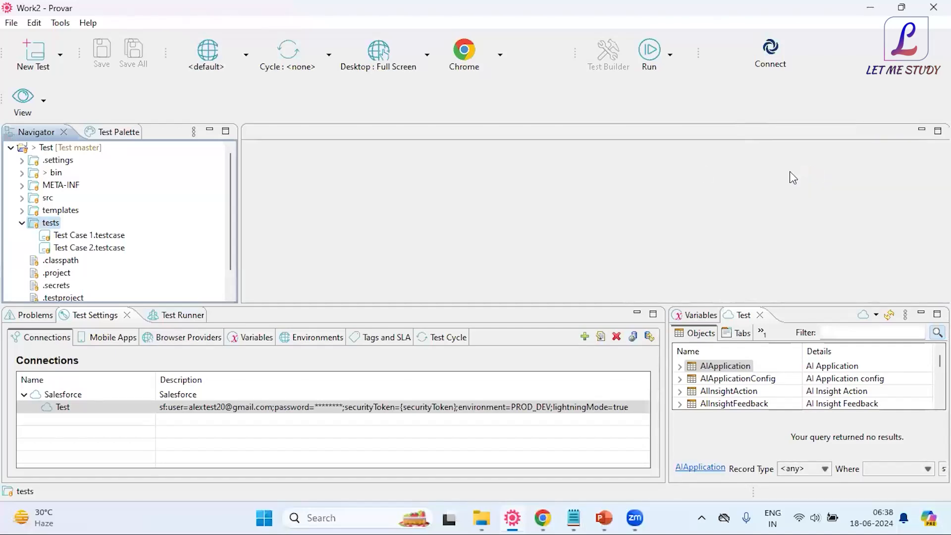
# - Show the Test Plug-ins and Assistant views again in the workspace
pyautogui.click(87, 23)
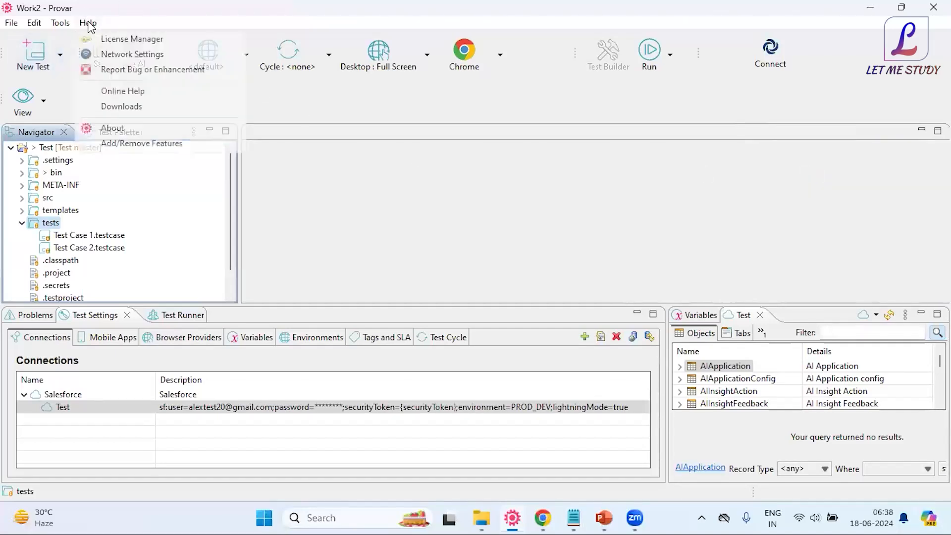
pyautogui.click(67, 23)
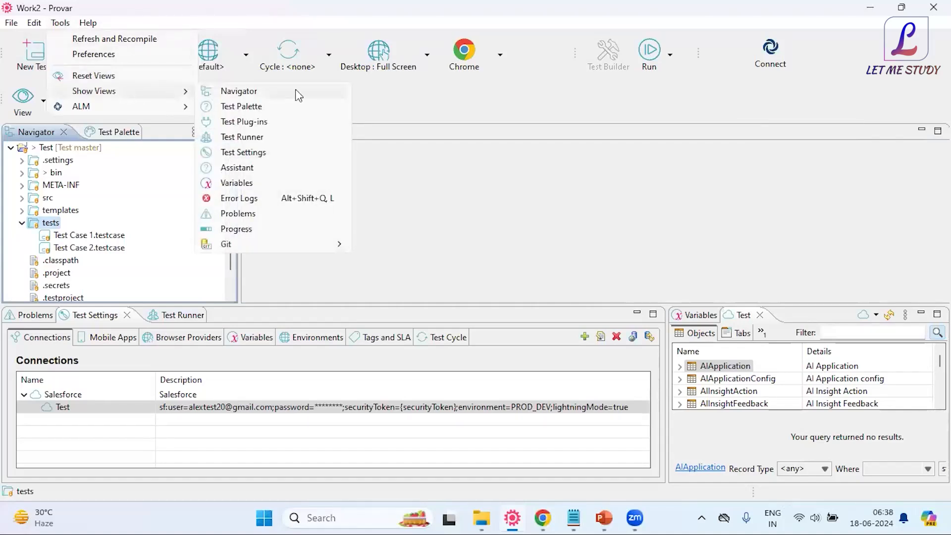
pyautogui.click(252, 122)
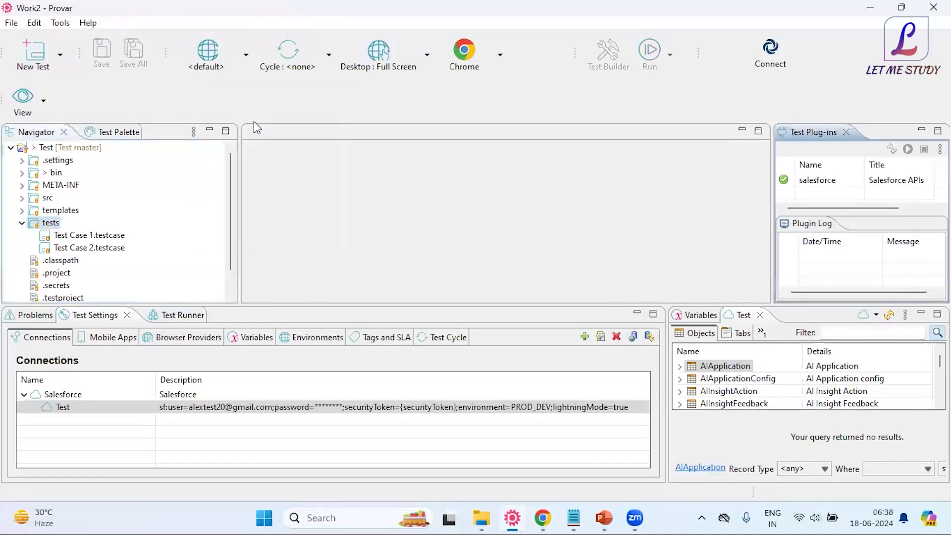
pyautogui.click(69, 23)
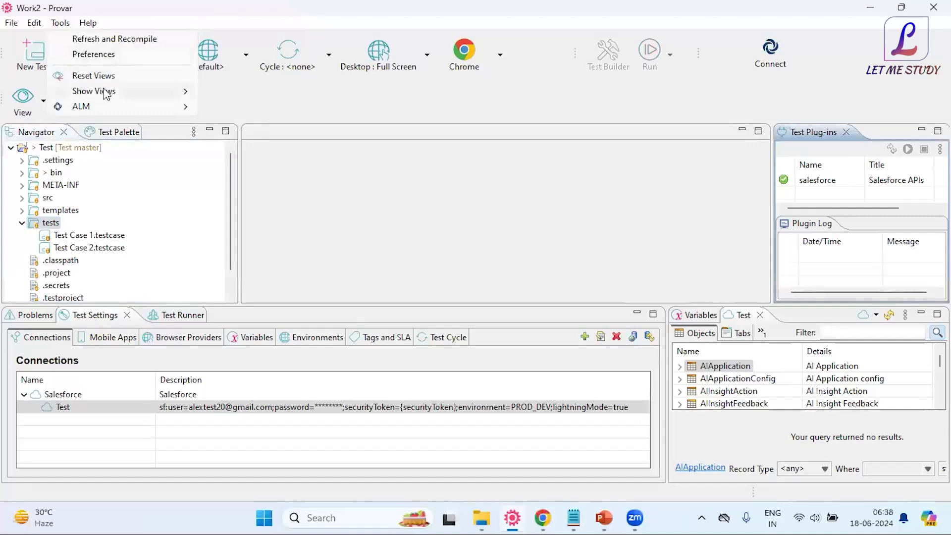
pyautogui.moveTo(106, 93)
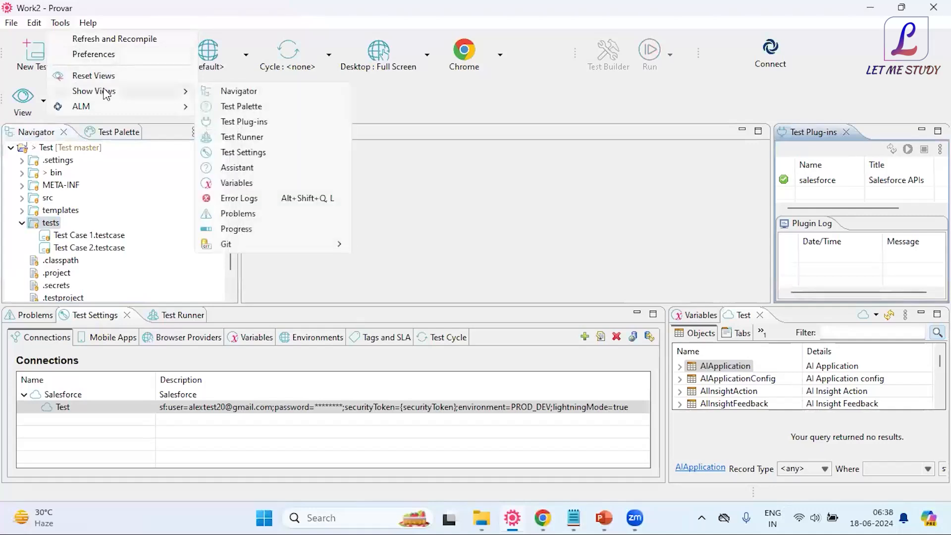
pyautogui.click(224, 167)
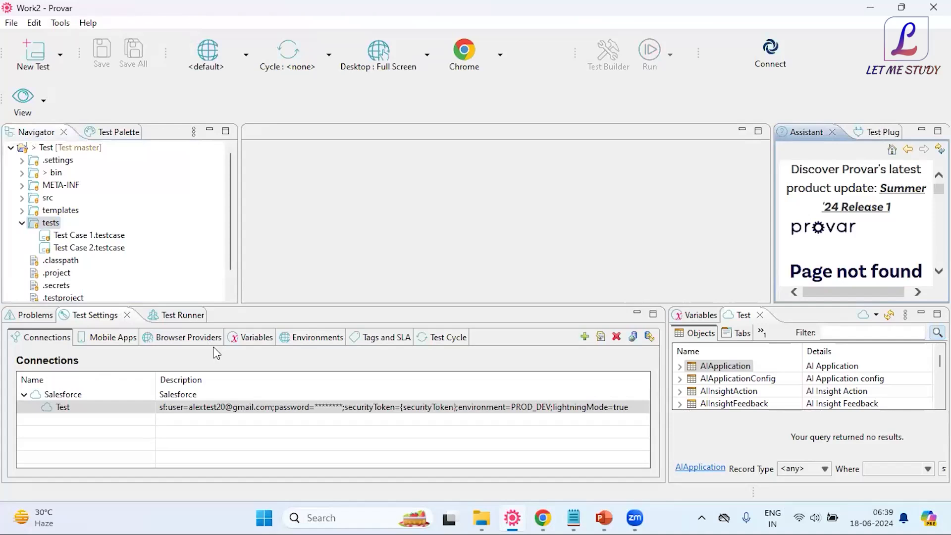
# - Review the other views that can be shown and the available help, licence and network options
pyautogui.click(61, 23)
pyautogui.moveTo(119, 94)
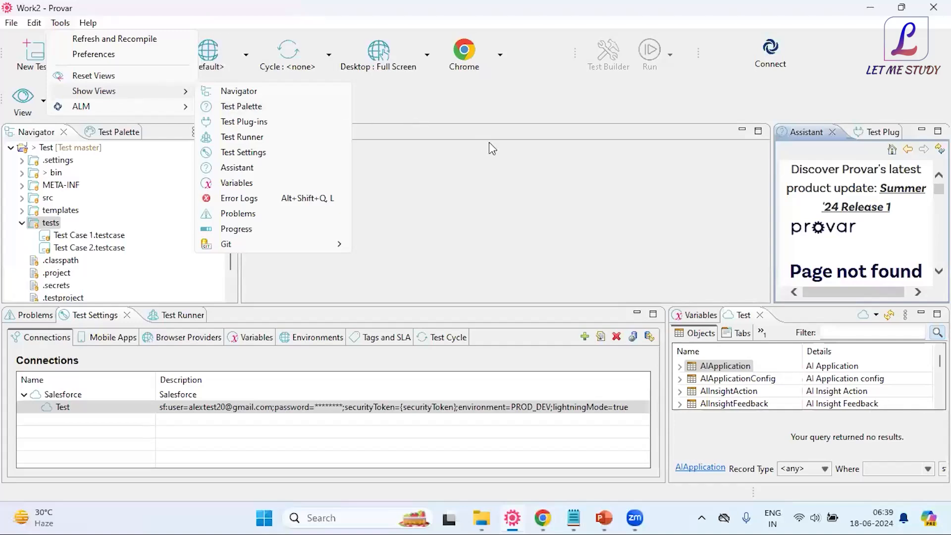
pyautogui.click(494, 169)
pyautogui.click(87, 24)
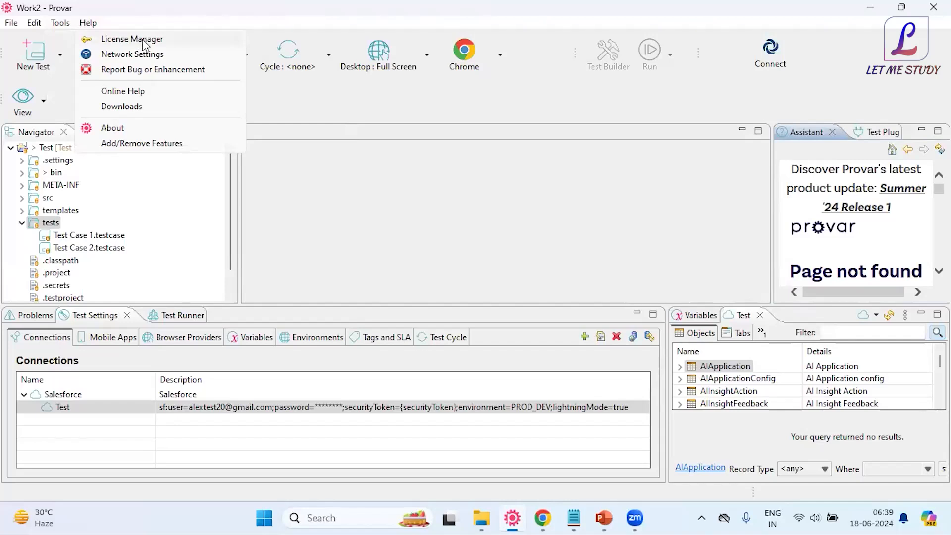
pyautogui.click(343, 188)
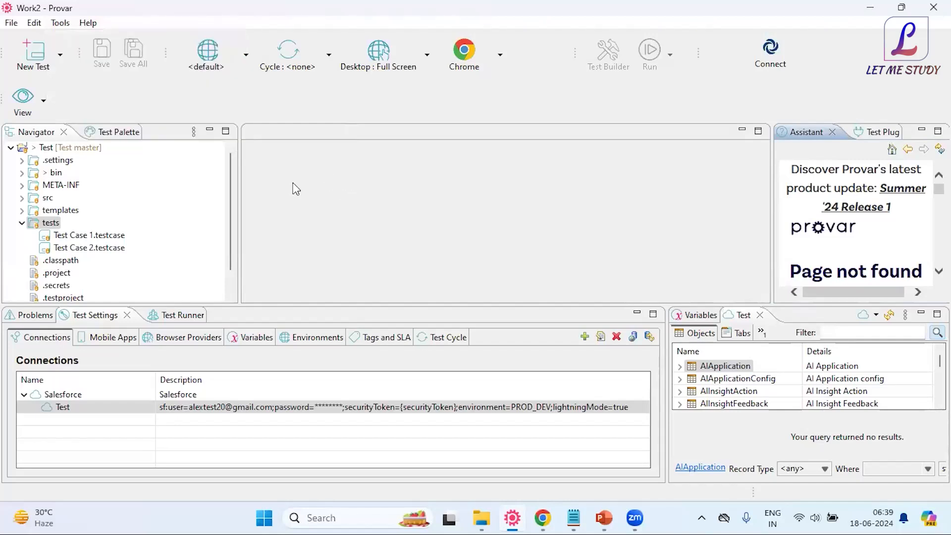
# - Review the kinds of new test items that can be created, such as test plans and page objects
pyautogui.click(63, 57)
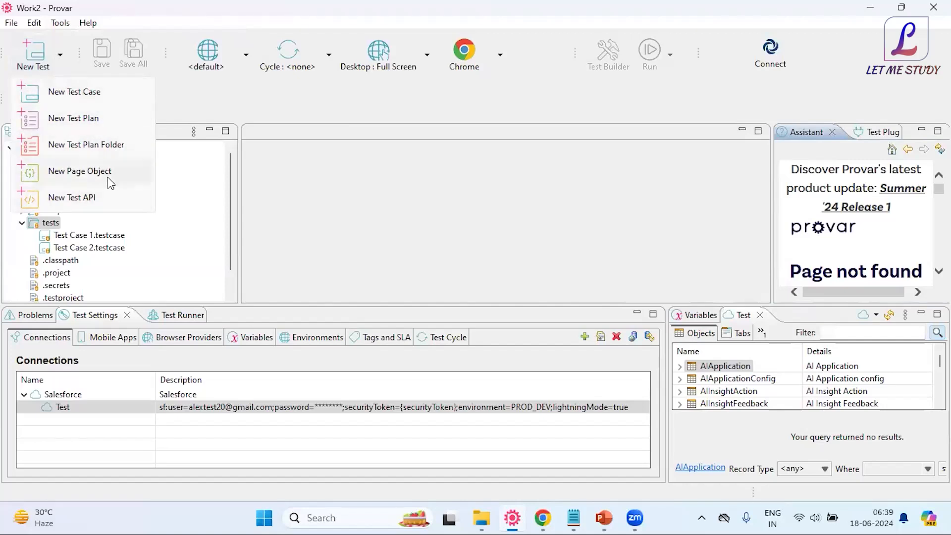
pyautogui.click(377, 184)
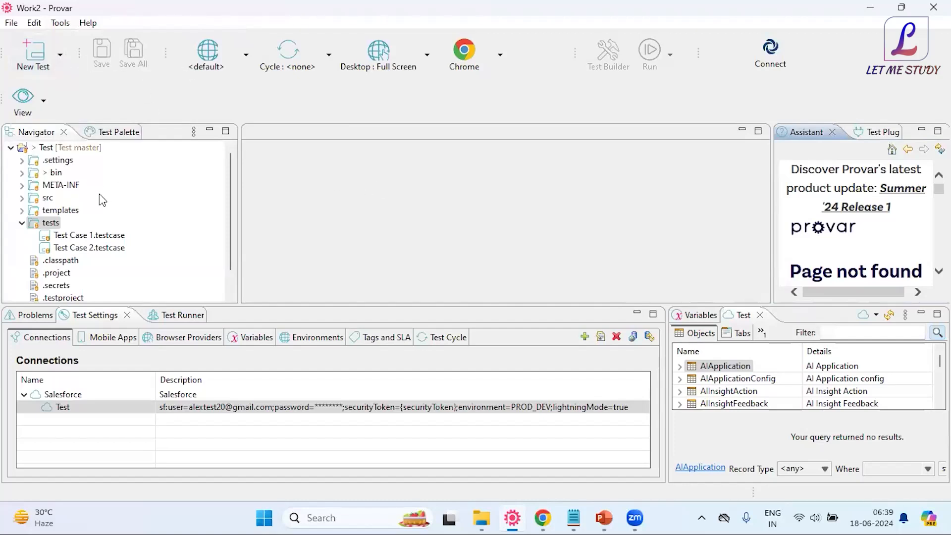
# - Open Test Case 2, move its 10-second sleep step above Click the Accounts, and save the test case
pyautogui.doubleClick(98, 248)
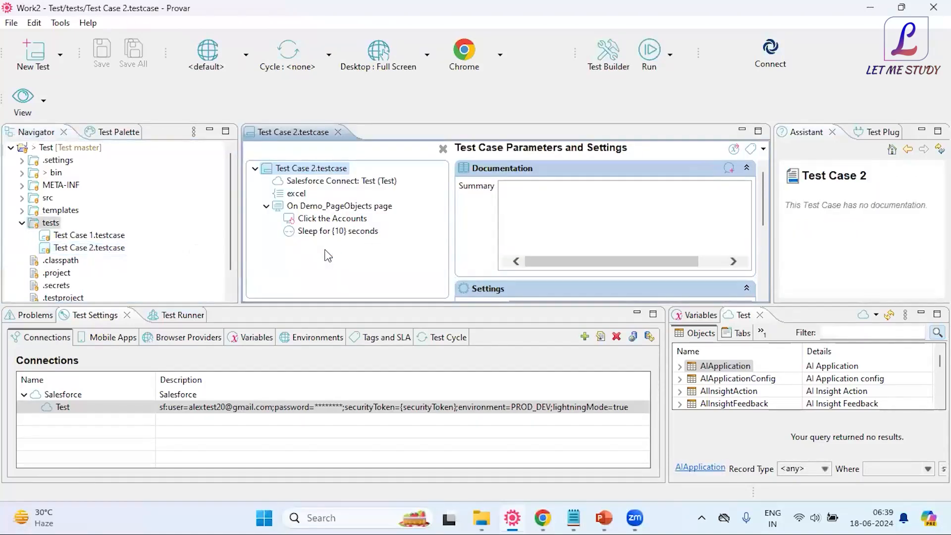
pyautogui.moveTo(327, 232); pyautogui.dragTo(333, 224)
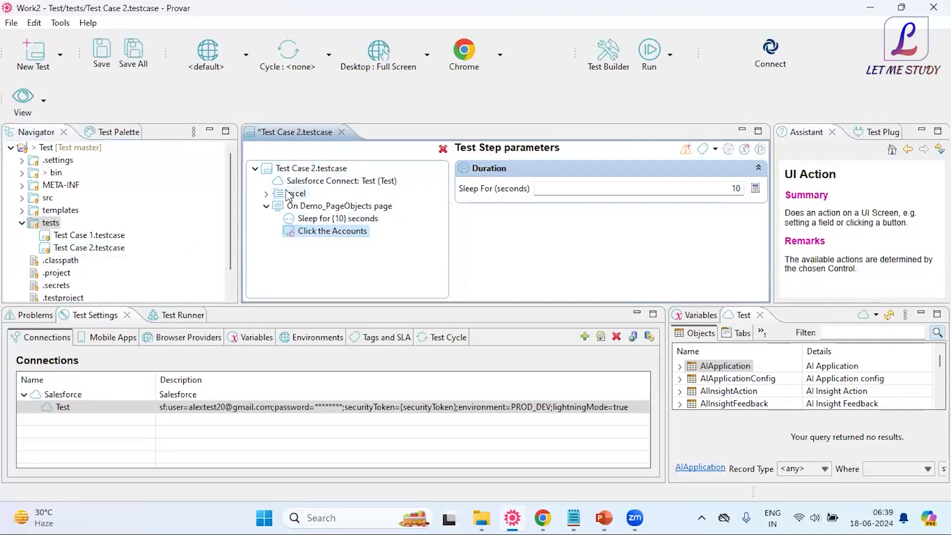
pyautogui.click(111, 54)
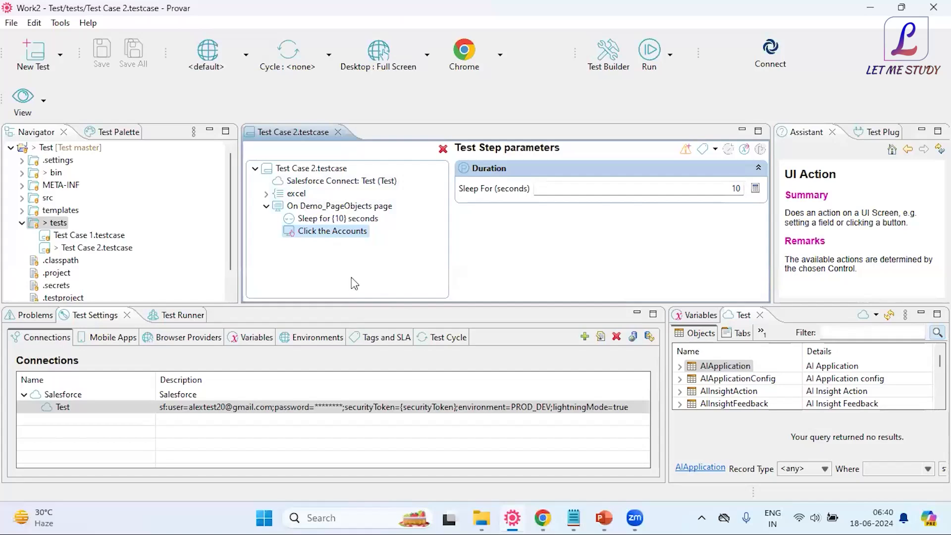
# - Review the environment and test cycle choices available for running tests
pyautogui.click(246, 54)
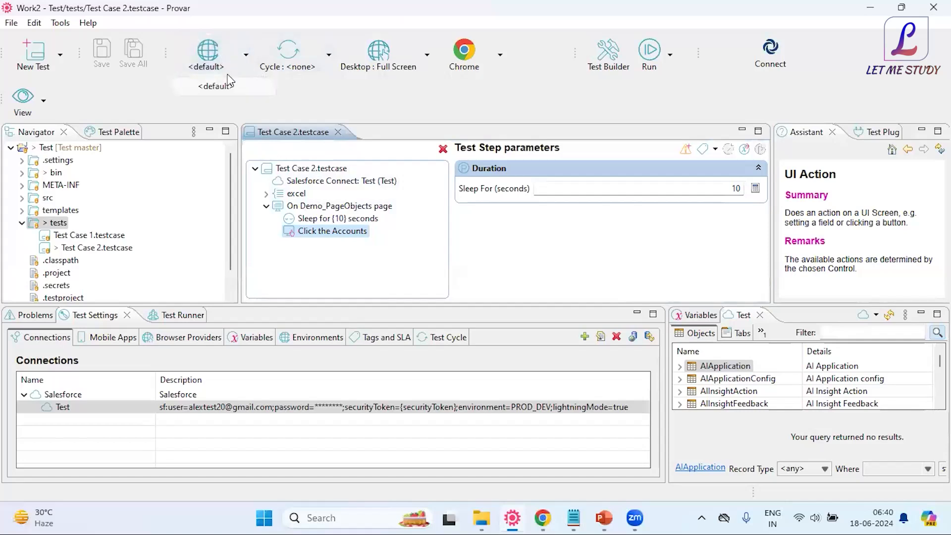
pyautogui.click(240, 89)
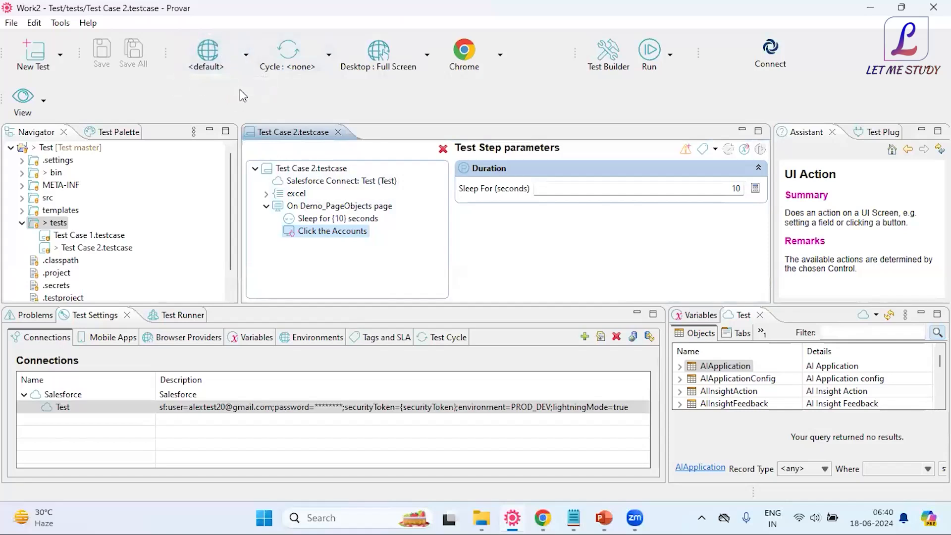
pyautogui.click(153, 409)
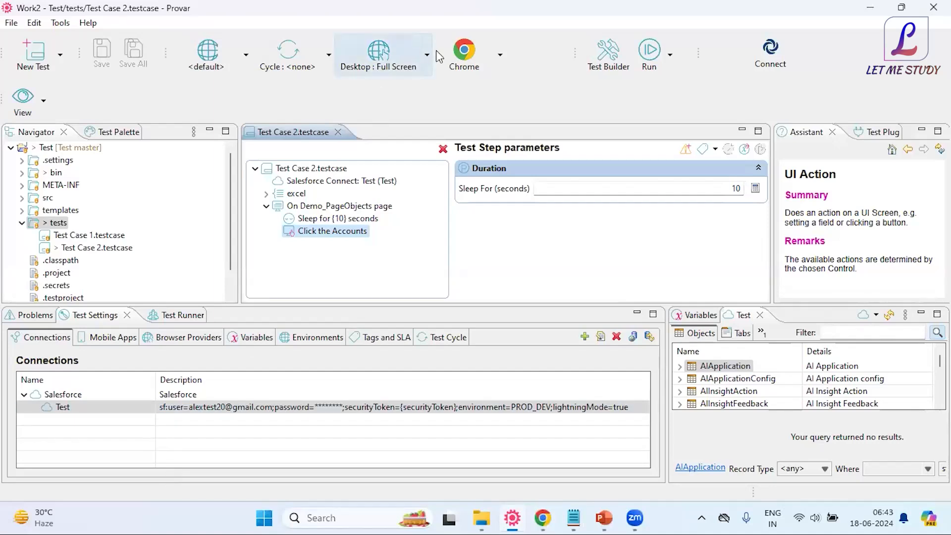
pyautogui.click(329, 55)
pyautogui.click(184, 110)
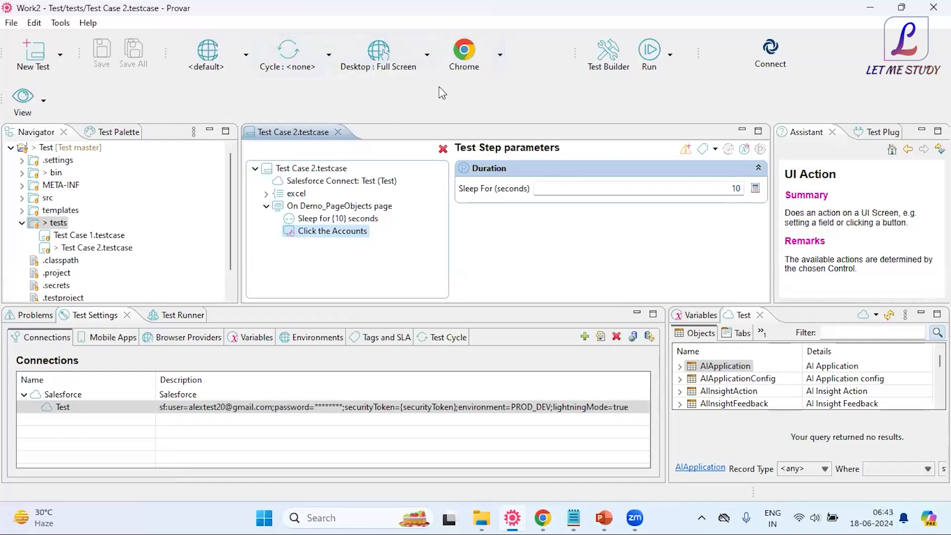
# - Examine the desktop screen sizes available for running the UI tests
pyautogui.click(427, 54)
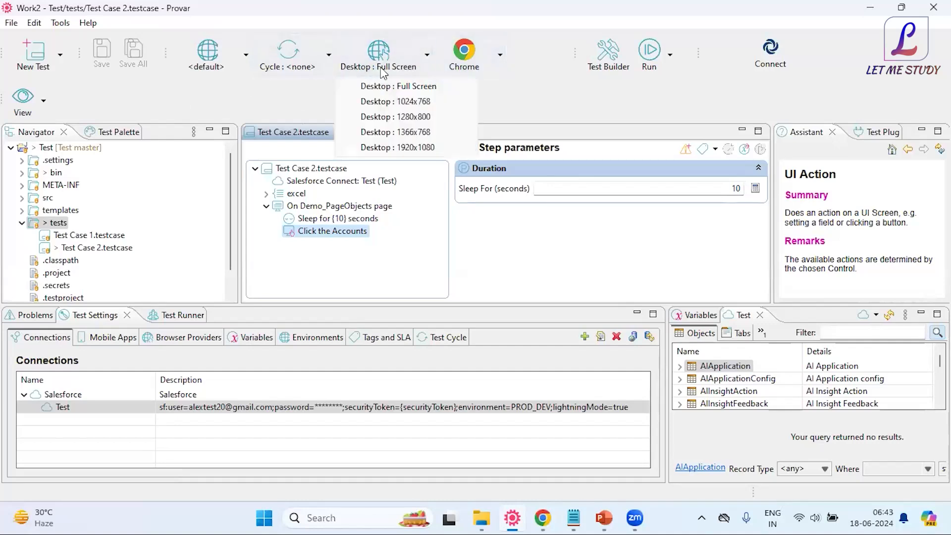
pyautogui.click(304, 102)
pyautogui.click(425, 59)
pyautogui.click(521, 111)
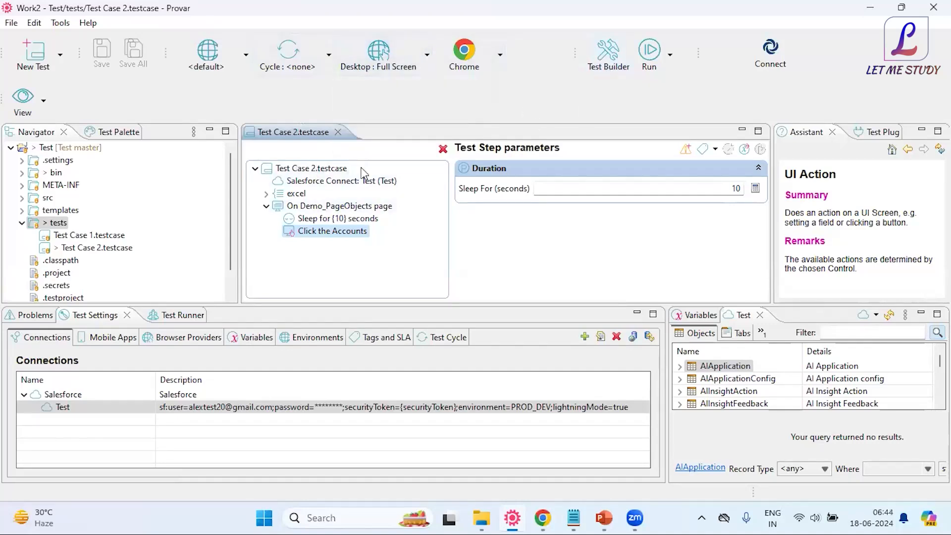
pyautogui.click(427, 54)
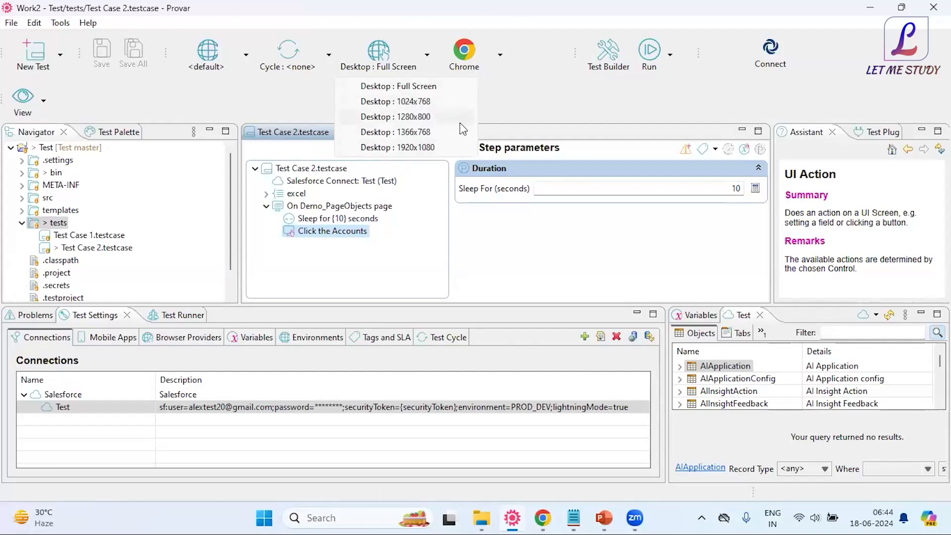
pyautogui.click(519, 112)
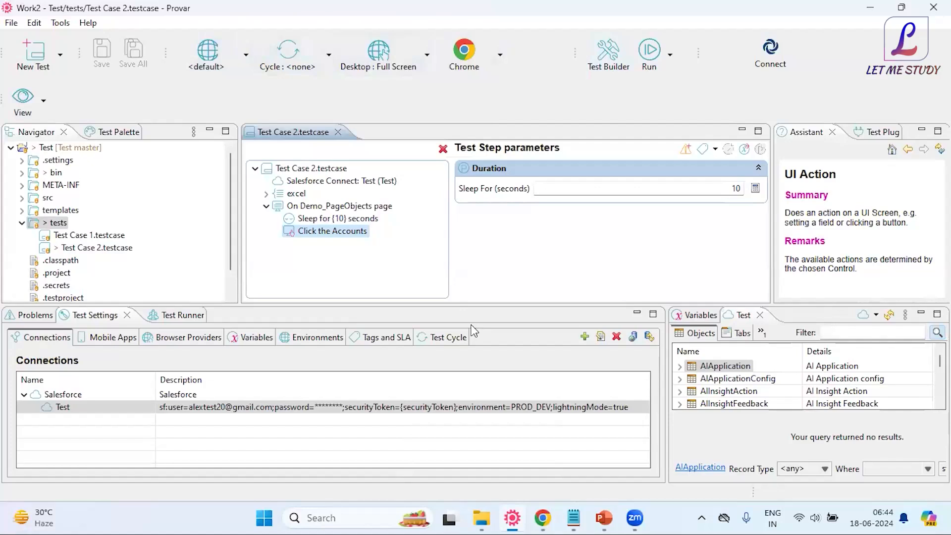
pyautogui.click(429, 54)
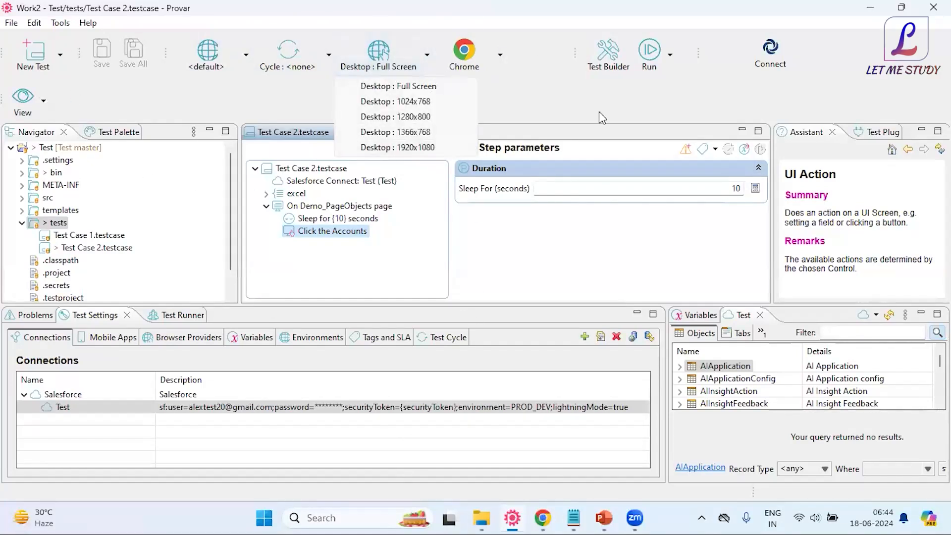
pyautogui.click(586, 111)
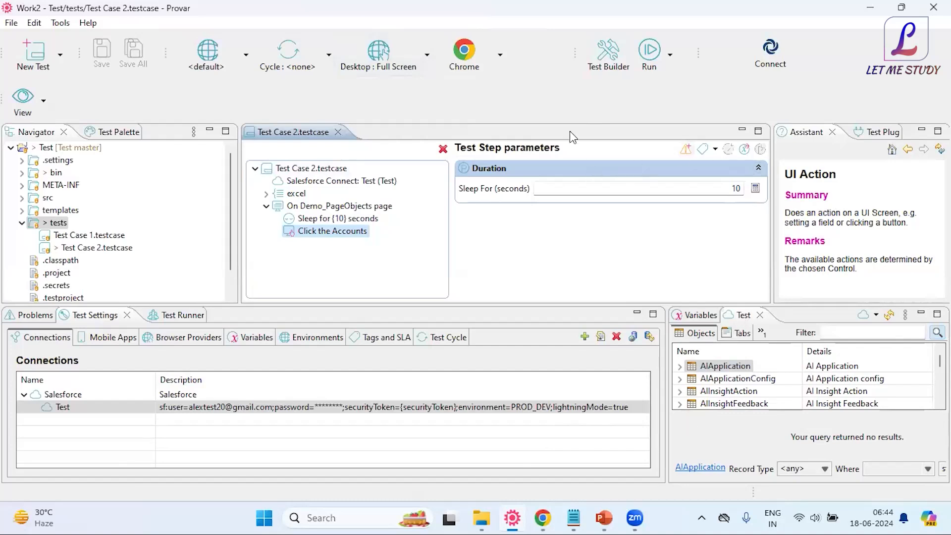
# - Review the available web browsers and set the UI test browser to Chrome - Headless
pyautogui.click(500, 63)
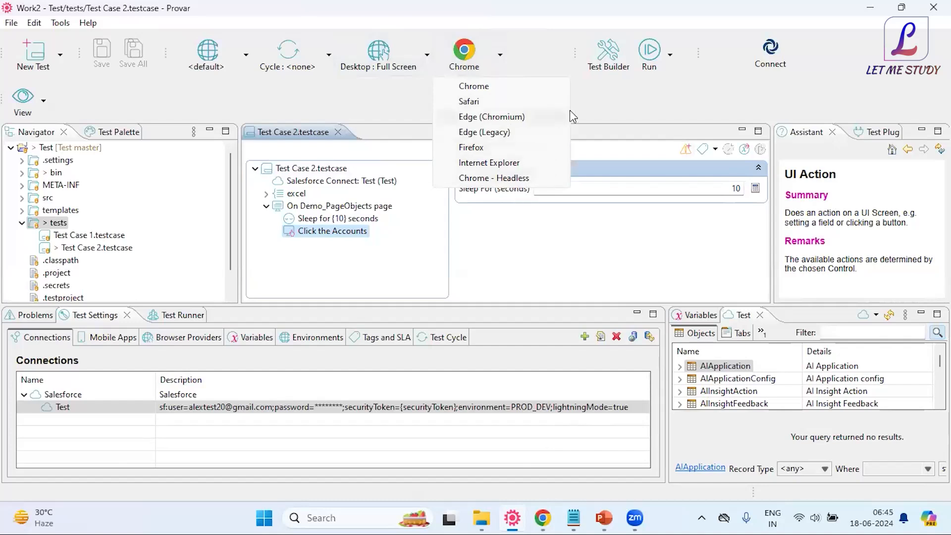
pyautogui.click(609, 110)
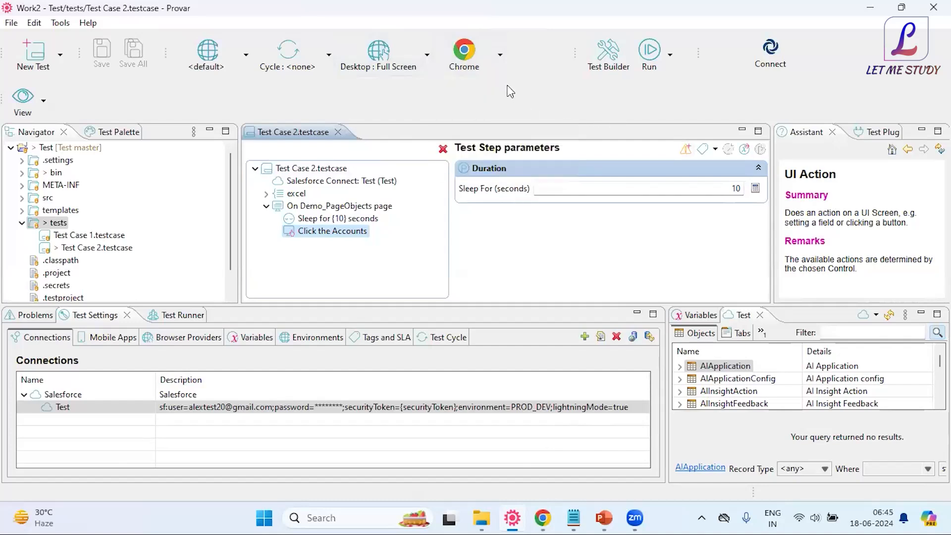
pyautogui.click(500, 57)
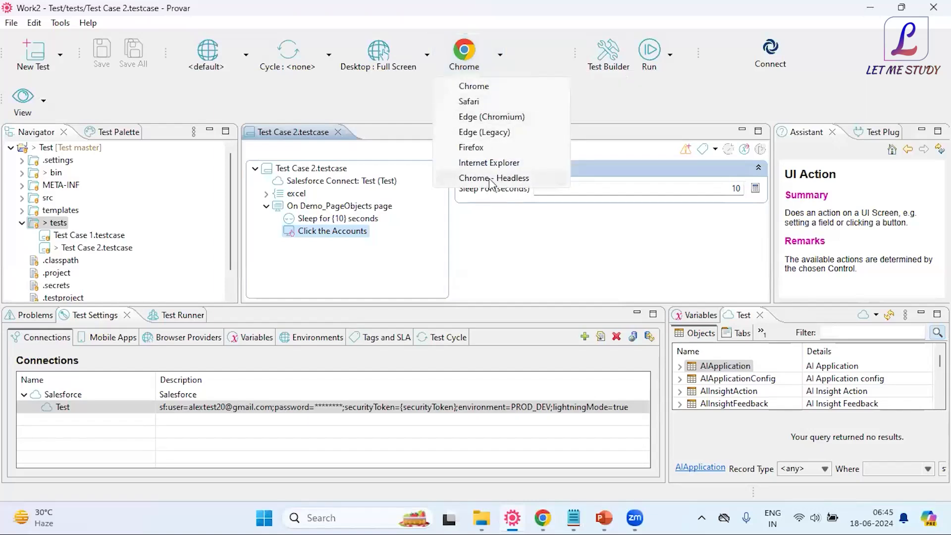
pyautogui.click(489, 181)
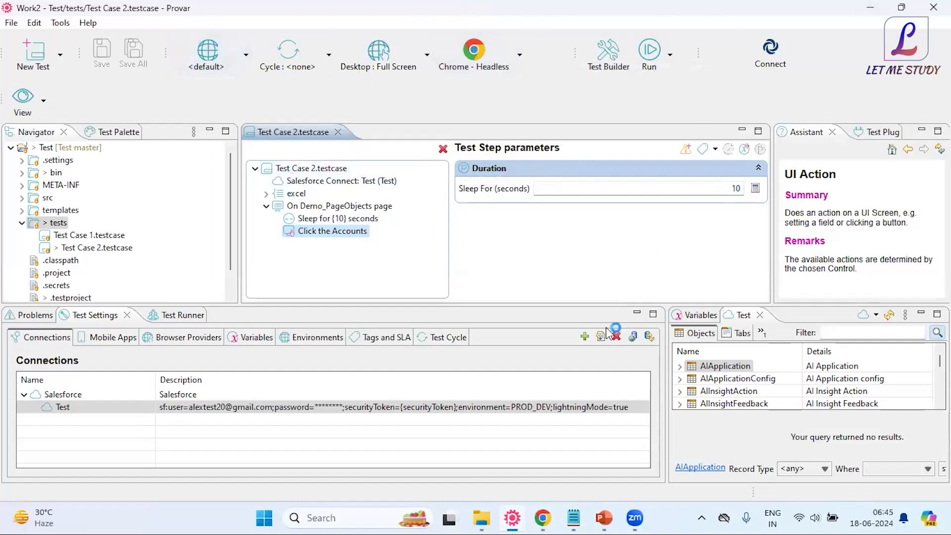
# - Check the open Chrome window, return to Provar, and set the UI test browser back to Chrome
pyautogui.click(543, 518)
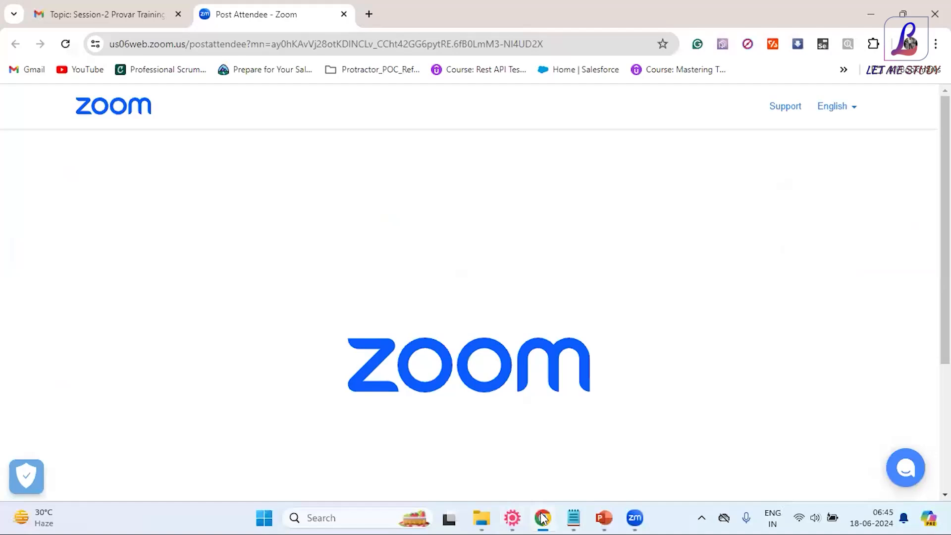
pyautogui.click(543, 518)
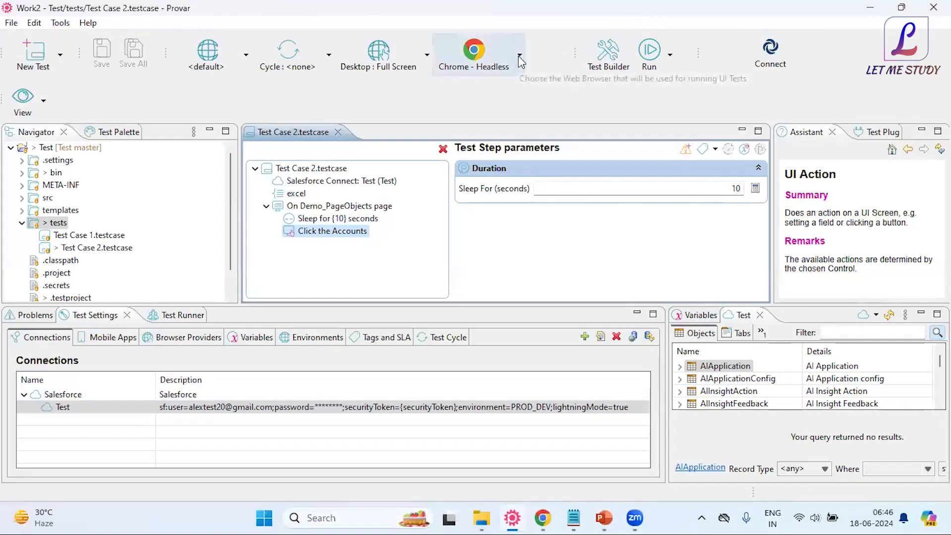
pyautogui.click(519, 54)
pyautogui.click(496, 87)
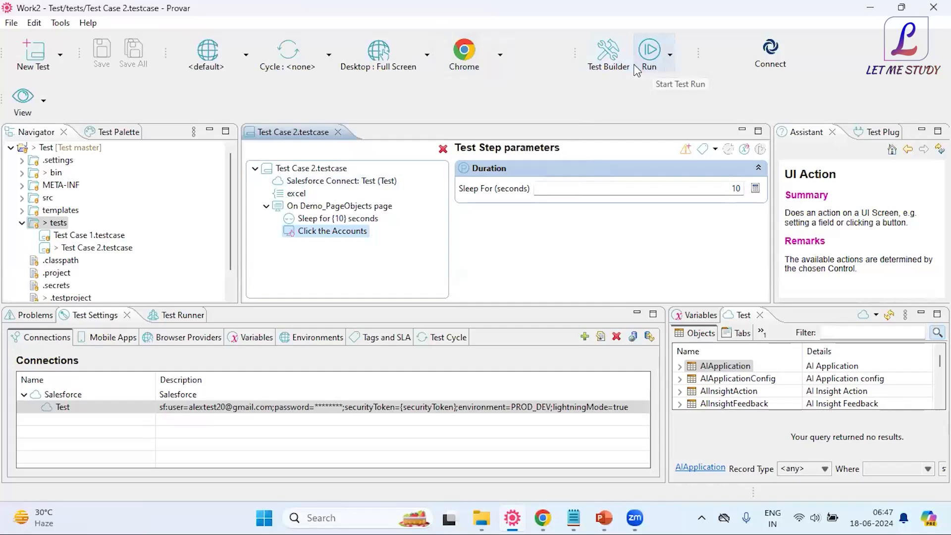
# - Narrow the Navigator view beside the test case editor and review the run options for Test Case 2
pyautogui.click(332, 169)
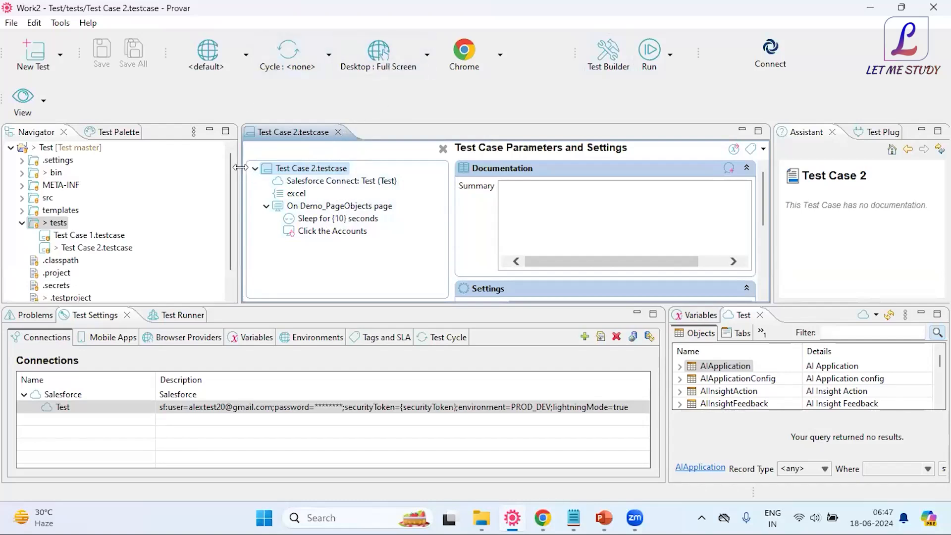
pyautogui.moveTo(232, 167); pyautogui.dragTo(190, 167)
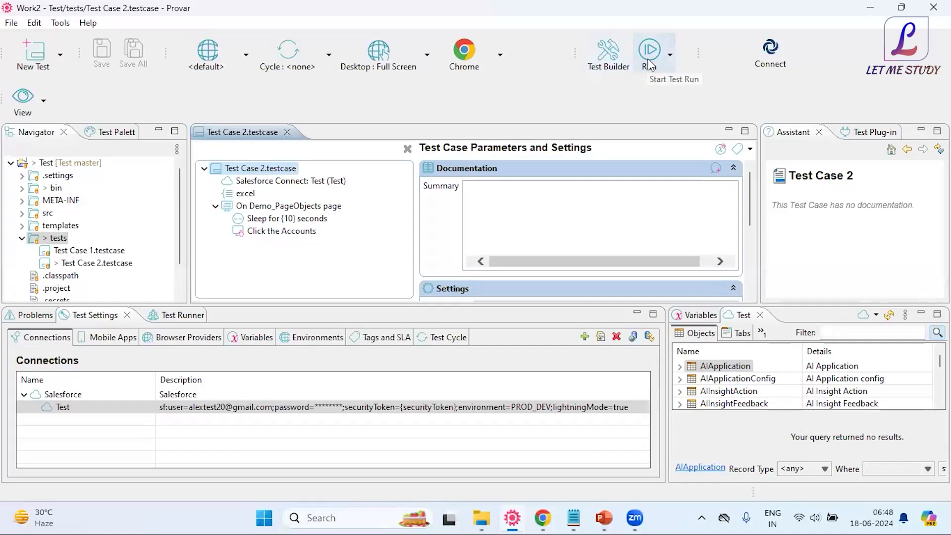
pyautogui.click(669, 55)
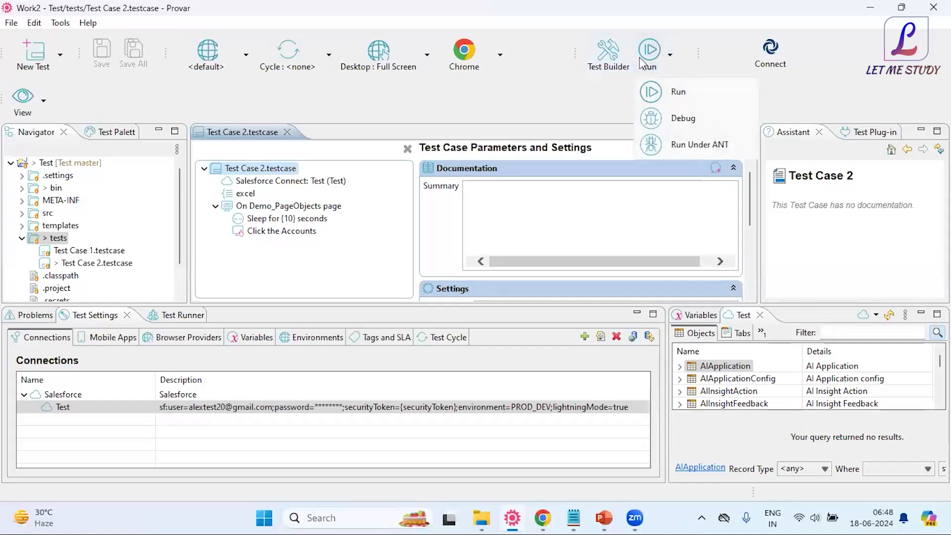
pyautogui.click(593, 118)
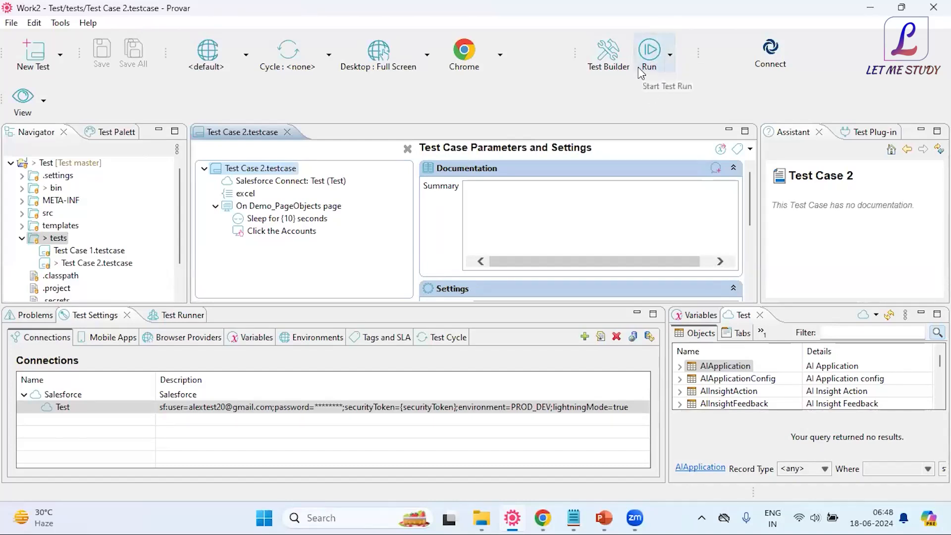
# - Browse the project's tests and src folders, including the page objects stored under src
pyautogui.click(21, 238)
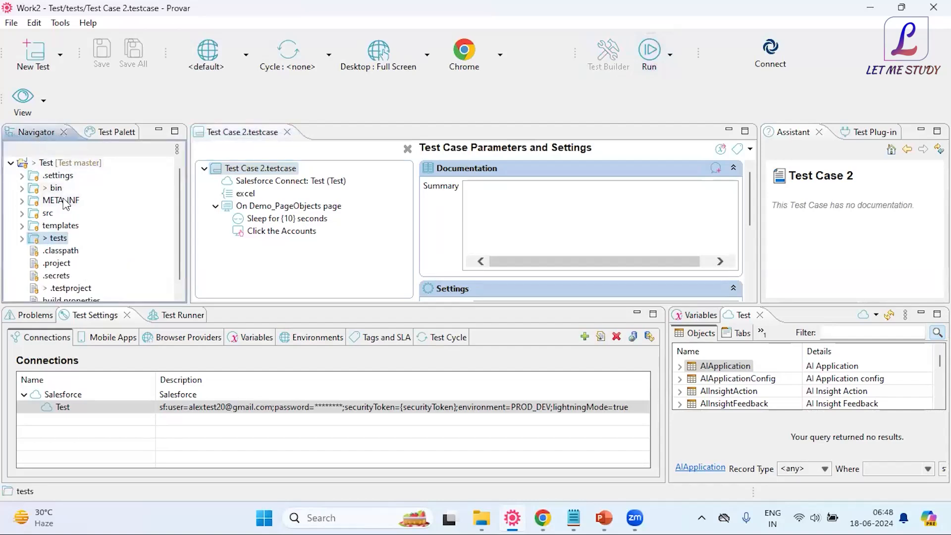
pyautogui.scroll(-1, 70, 220)
pyautogui.scroll(1, 70, 220)
pyautogui.click(22, 238)
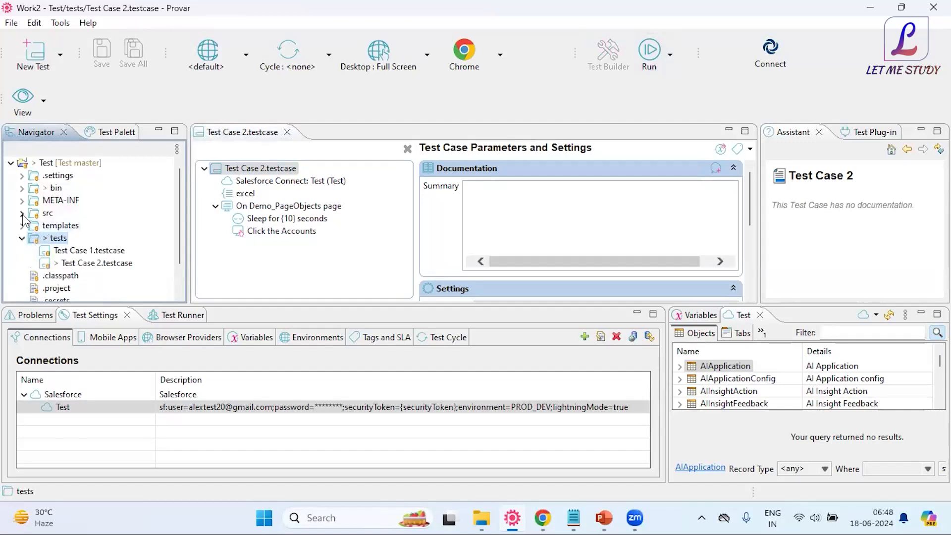
pyautogui.click(21, 213)
pyautogui.click(31, 226)
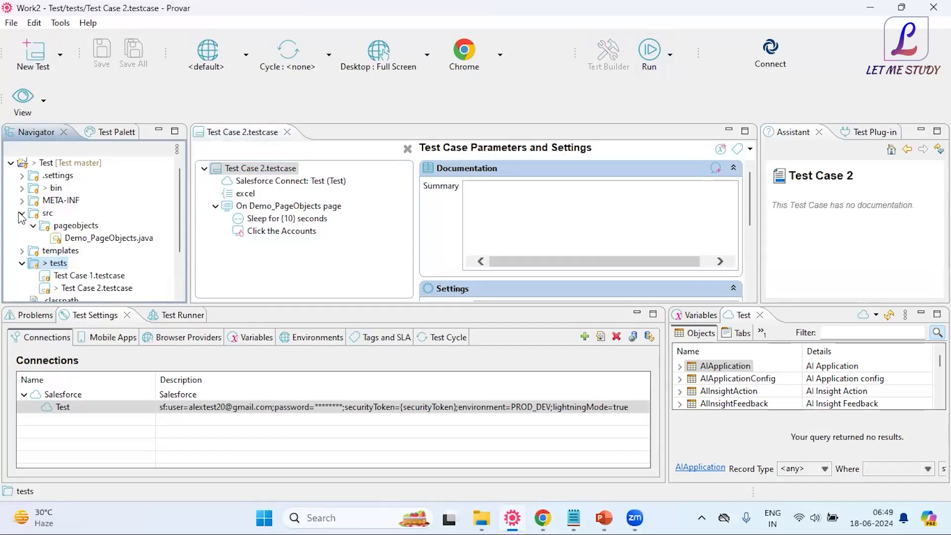
pyautogui.click(22, 213)
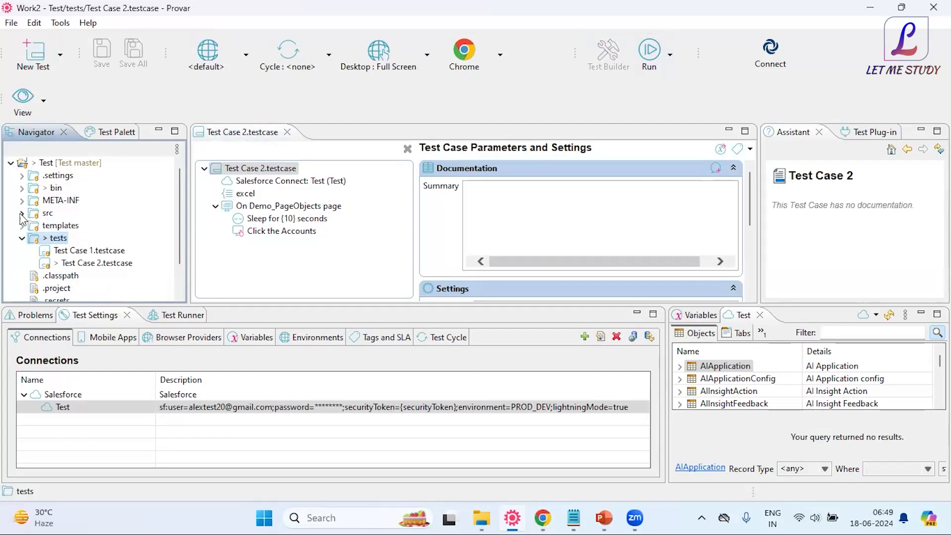
# - Add a 10-second Sleep step from the Test Palette below Click the Accounts in Test Case 2, and save
pyautogui.click(106, 133)
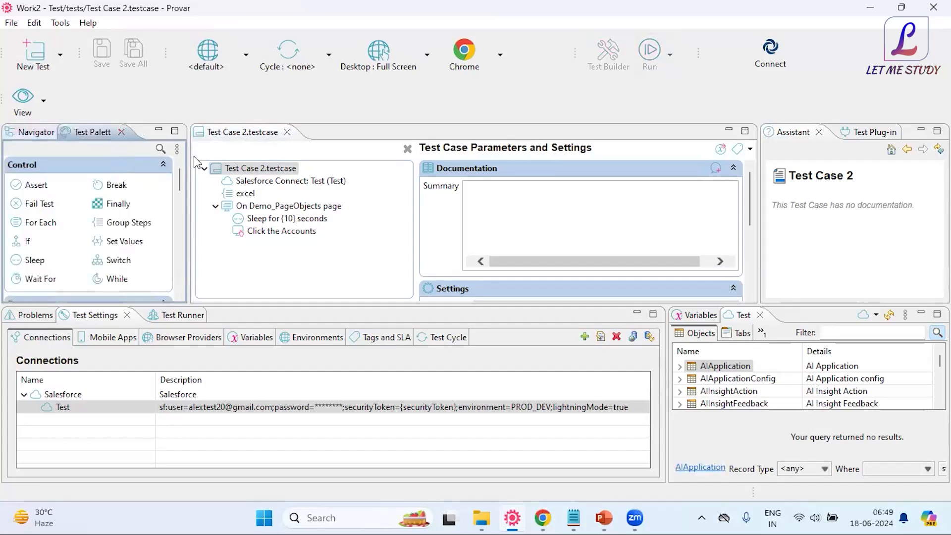
pyautogui.scroll(-10, 180, 178)
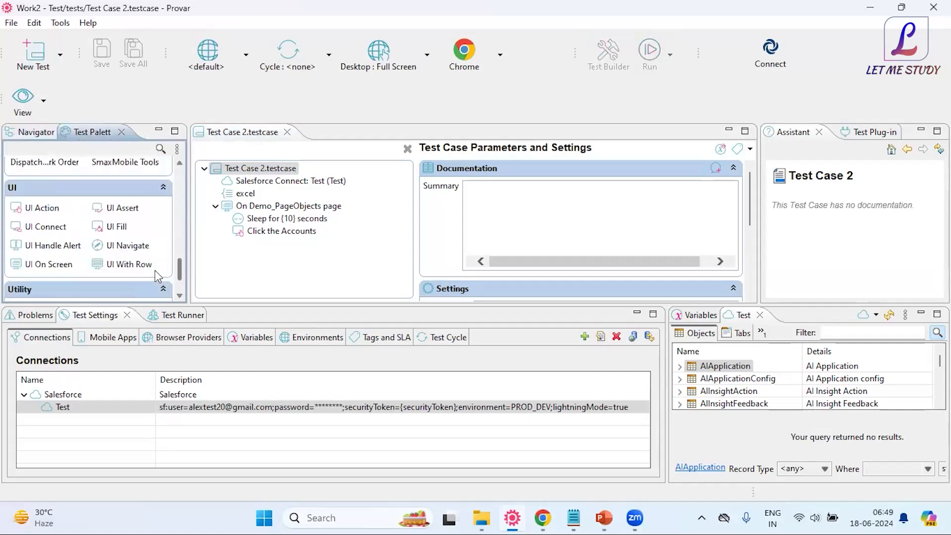
pyautogui.scroll(10, 171, 225)
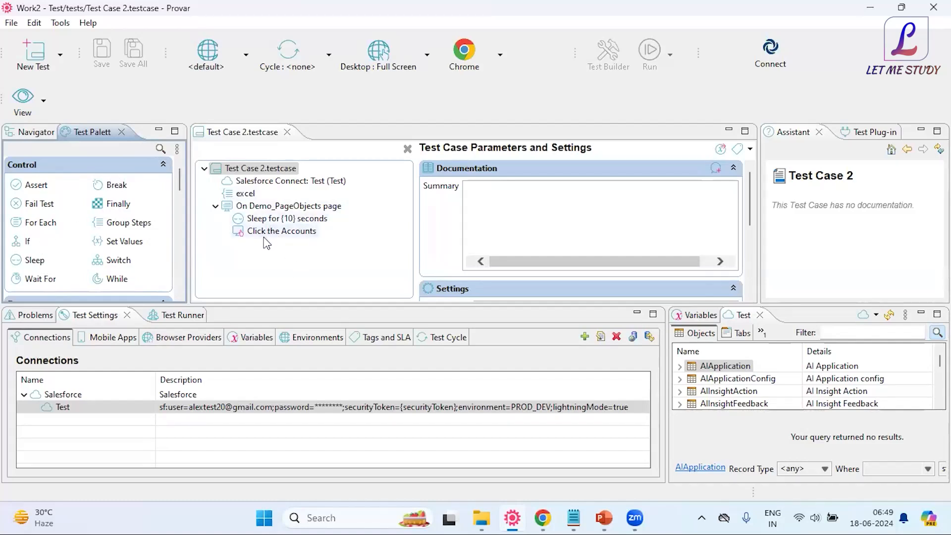
pyautogui.moveTo(33, 262); pyautogui.dragTo(278, 238)
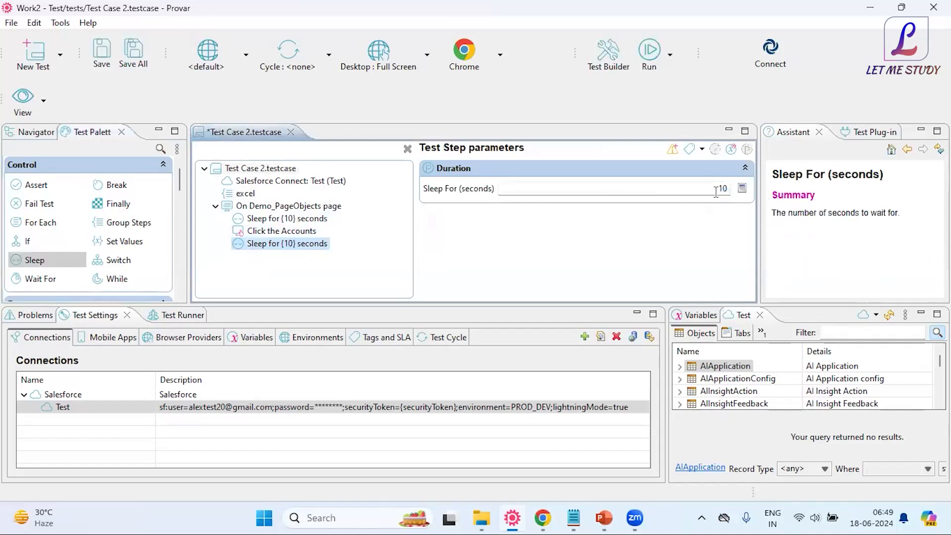
pyautogui.hotkey('ctrl', 's')
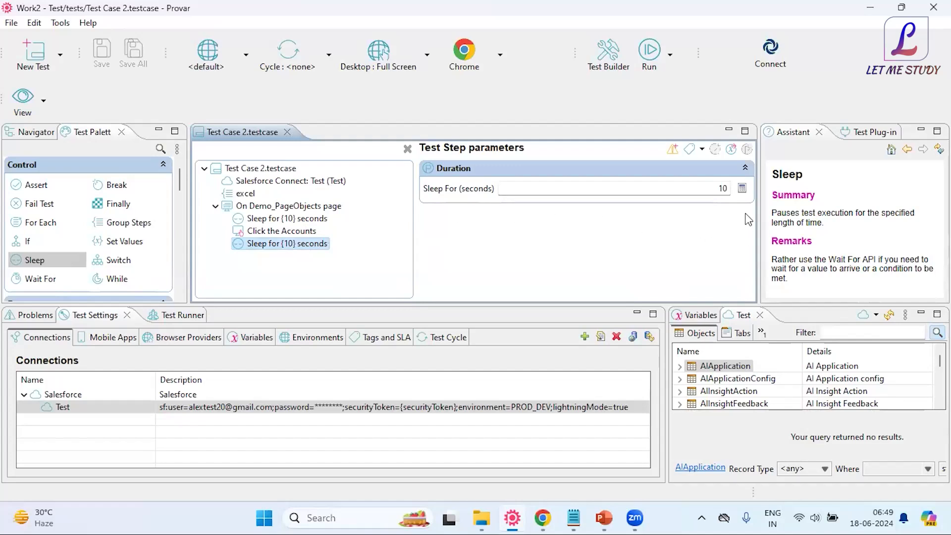
# - Inspect the Sleep For duration of the Sleep step below Click the Accounts
pyautogui.click(726, 190)
pyautogui.click(467, 223)
pyautogui.doubleClick(714, 187)
pyautogui.doubleClick(734, 191)
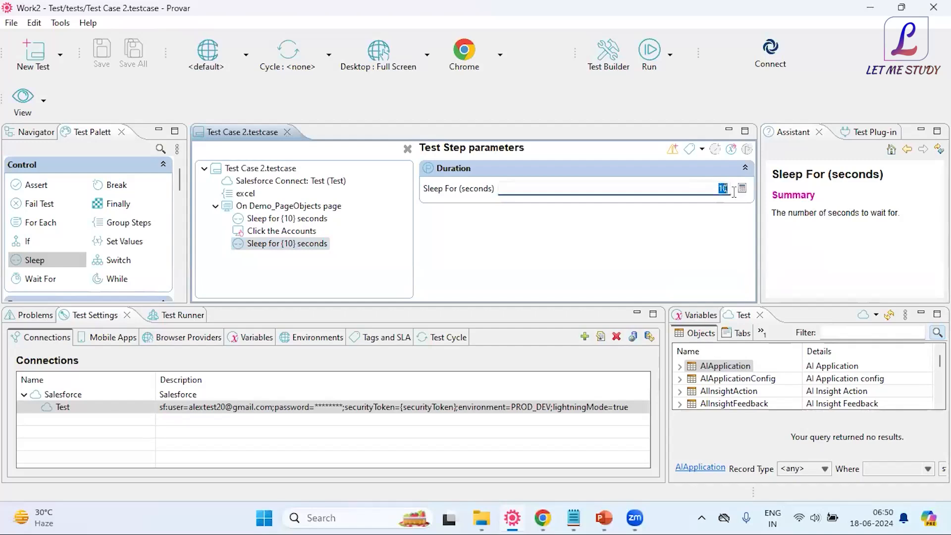
pyautogui.click(722, 189)
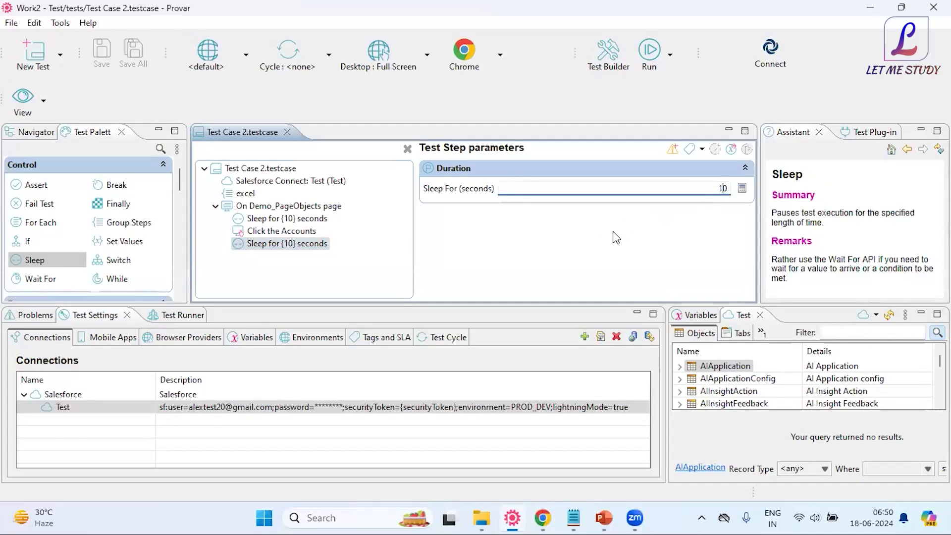
# - Set Before Wait of the Click the Accounts step to a fixed duration with a 1-second timeout
pyautogui.click(259, 245)
pyautogui.click(259, 233)
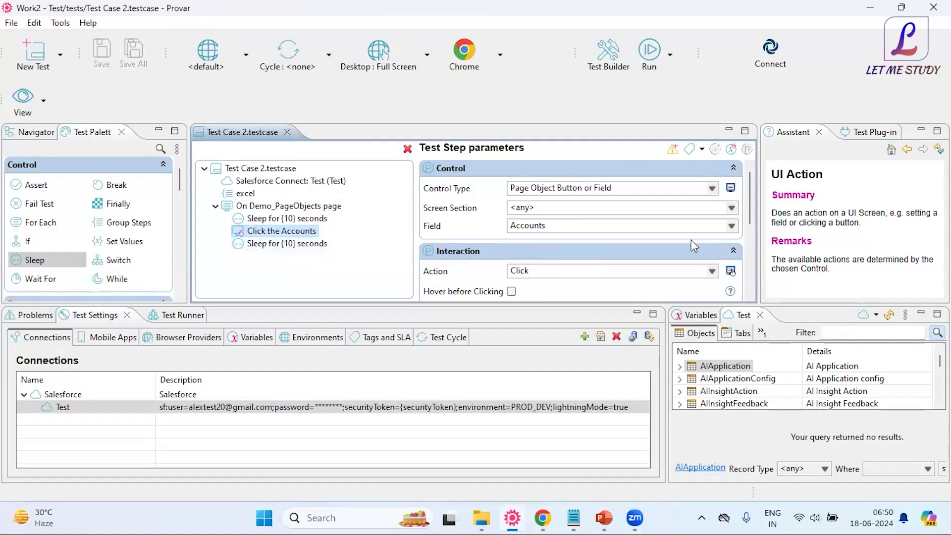
pyautogui.moveTo(753, 198); pyautogui.dragTo(742, 245)
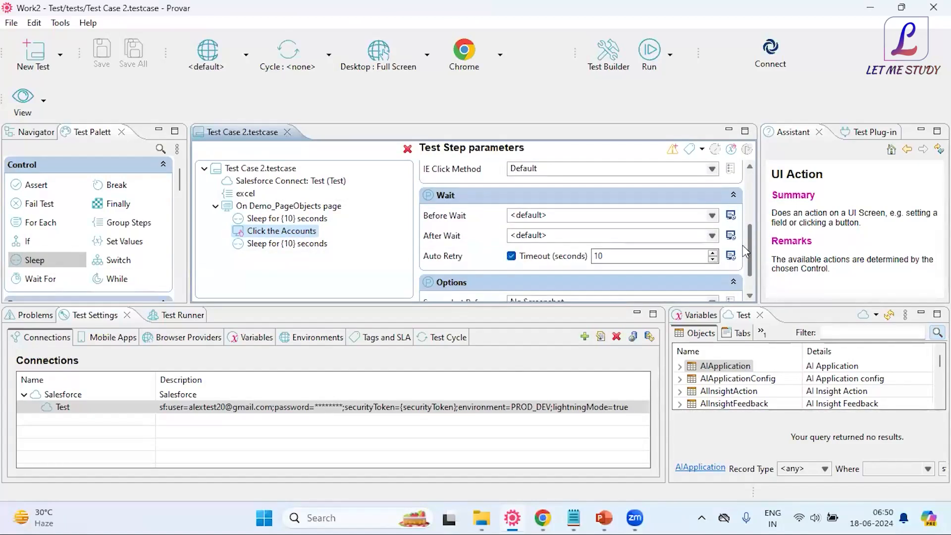
pyautogui.click(564, 216)
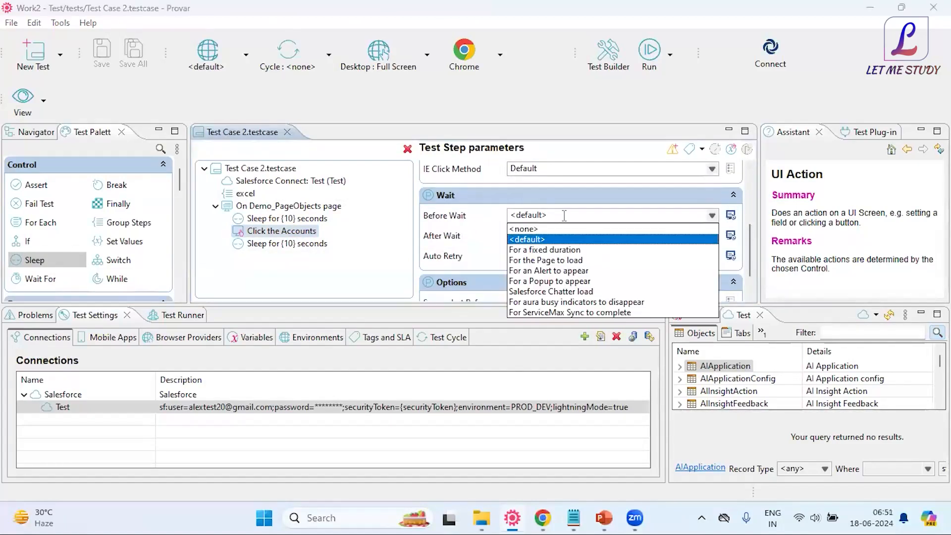
pyautogui.click(548, 250)
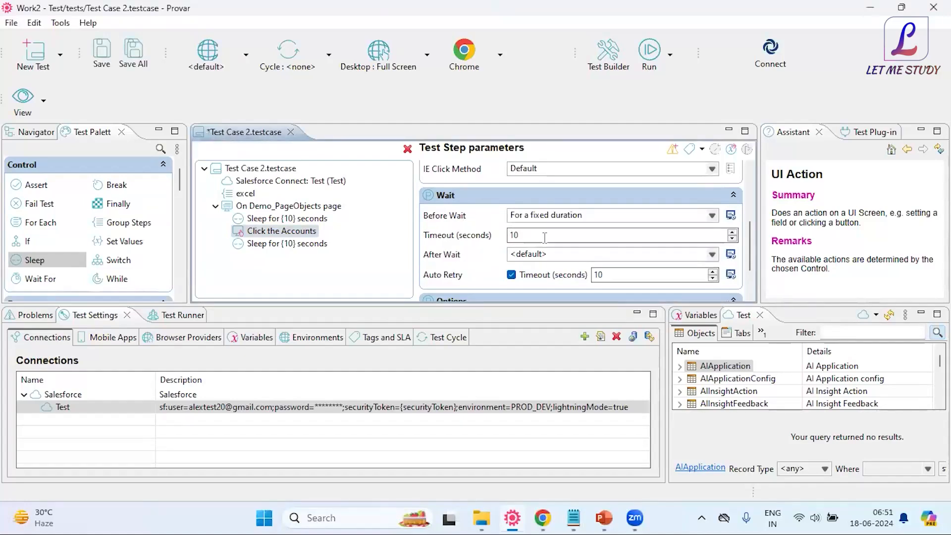
pyautogui.press('BackSpace')
# - Set After Wait of the Click the Accounts step to a fixed duration with a 1-second timeout, and save the test case
pyautogui.click(550, 256)
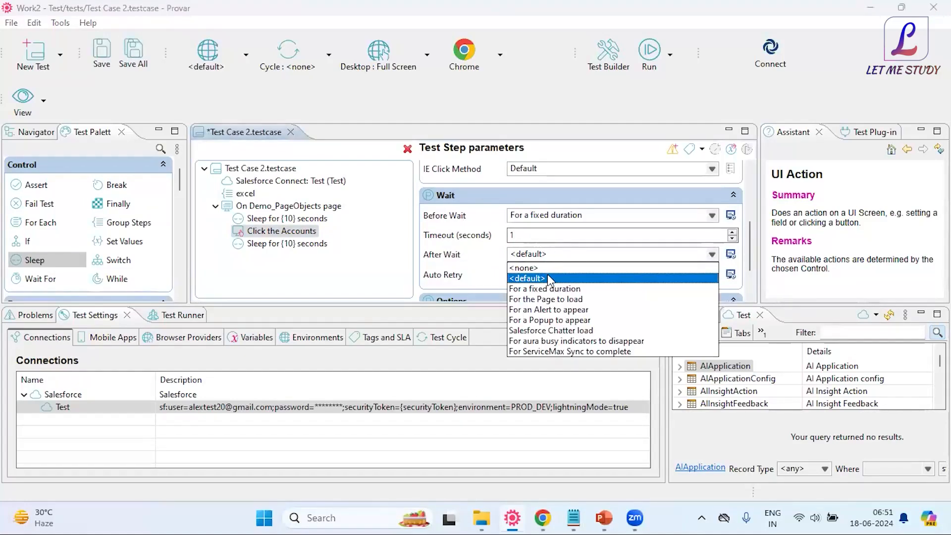
pyautogui.click(545, 279)
pyautogui.click(555, 254)
pyautogui.click(543, 280)
pyautogui.press('BackSpace')
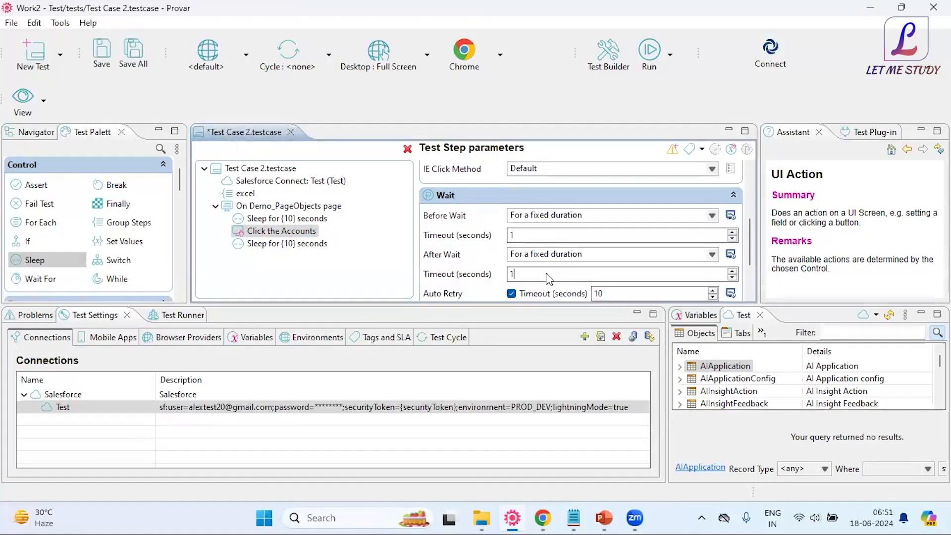
pyautogui.hotkey('ctrl', 's')
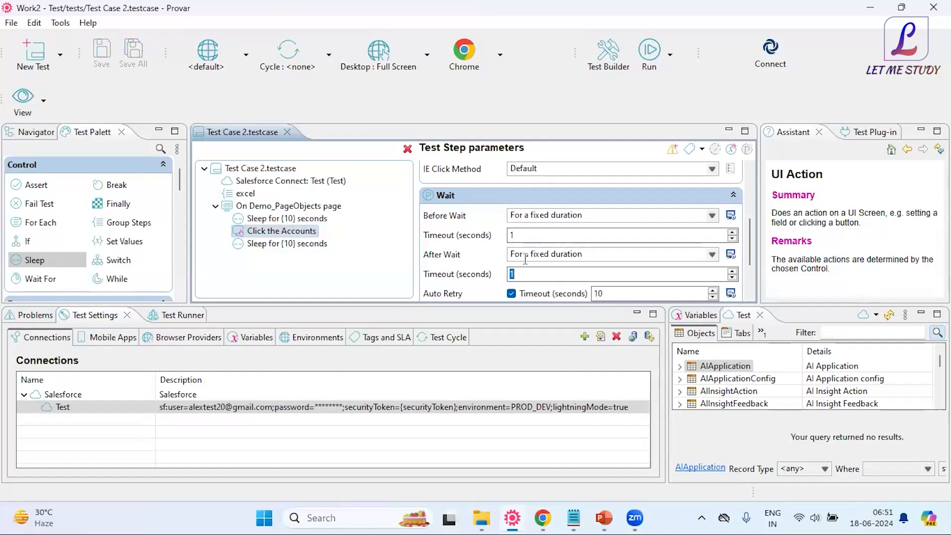
pyautogui.scroll(-1, 516, 237)
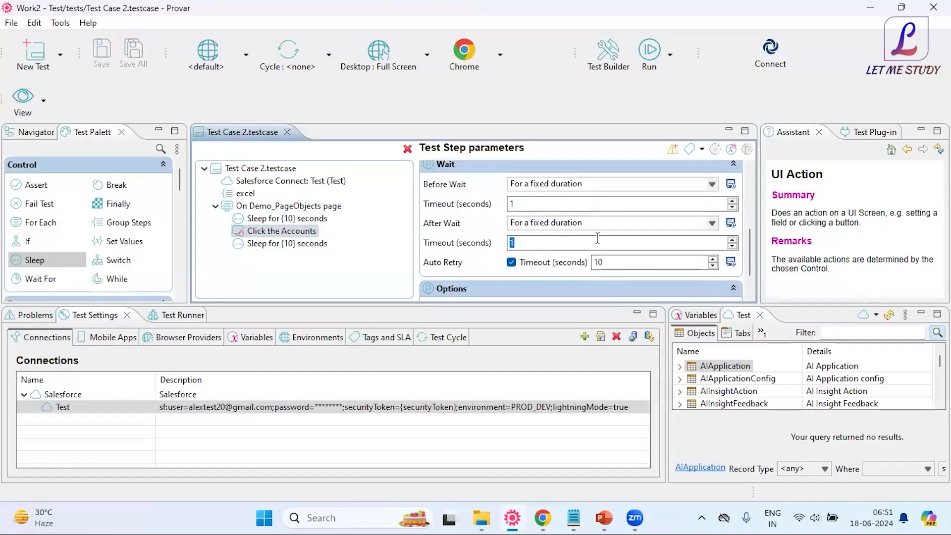
pyautogui.click(582, 246)
# - Compare the first Sleep step's duration with the wait settings of the Click the Accounts step
pyautogui.click(280, 218)
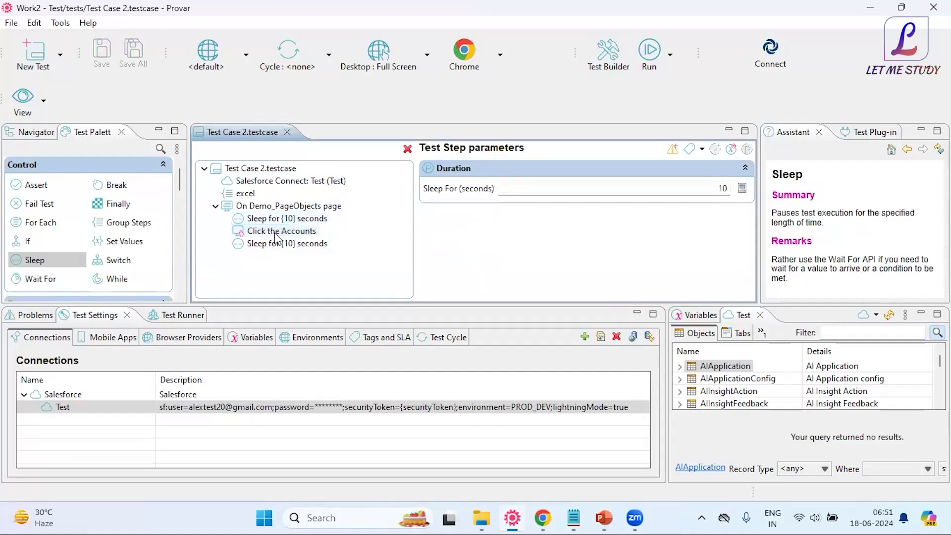
pyautogui.click(277, 232)
pyautogui.scroll(-2, 485, 260)
pyautogui.scroll(-5, 485, 252)
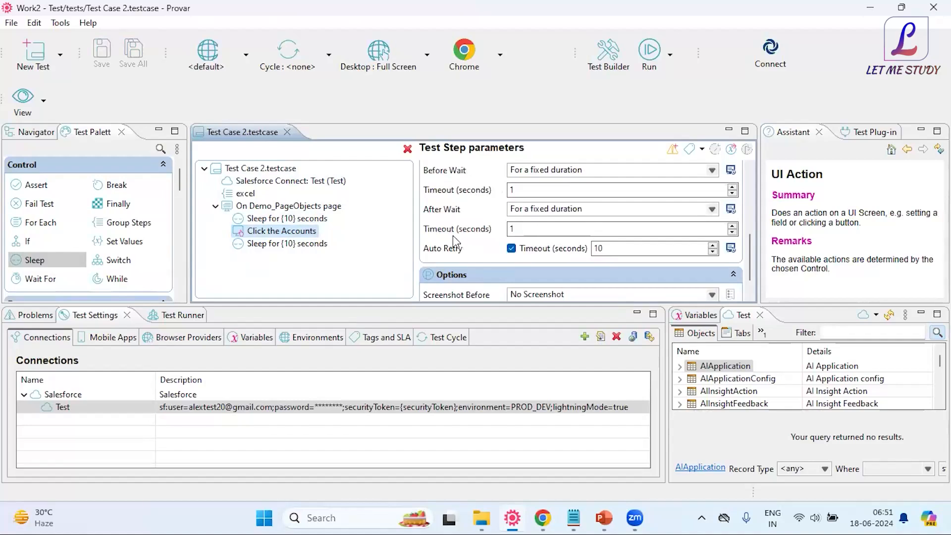
pyautogui.scroll(2, 466, 209)
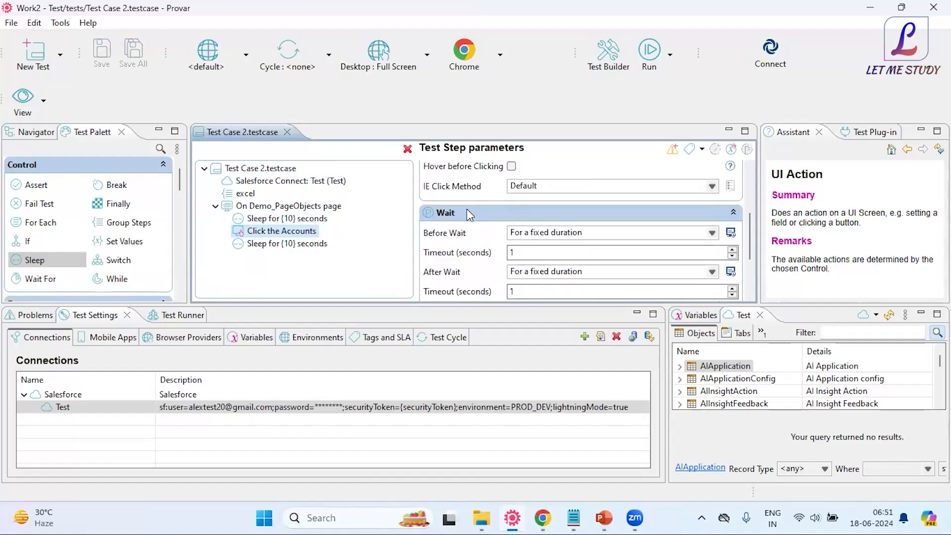
pyautogui.scroll(3, 467, 209)
pyautogui.scroll(-5, 469, 215)
# - Show the Test Case 2 settings and browse the Test Palette categories from Control through Utility
pyautogui.click(259, 169)
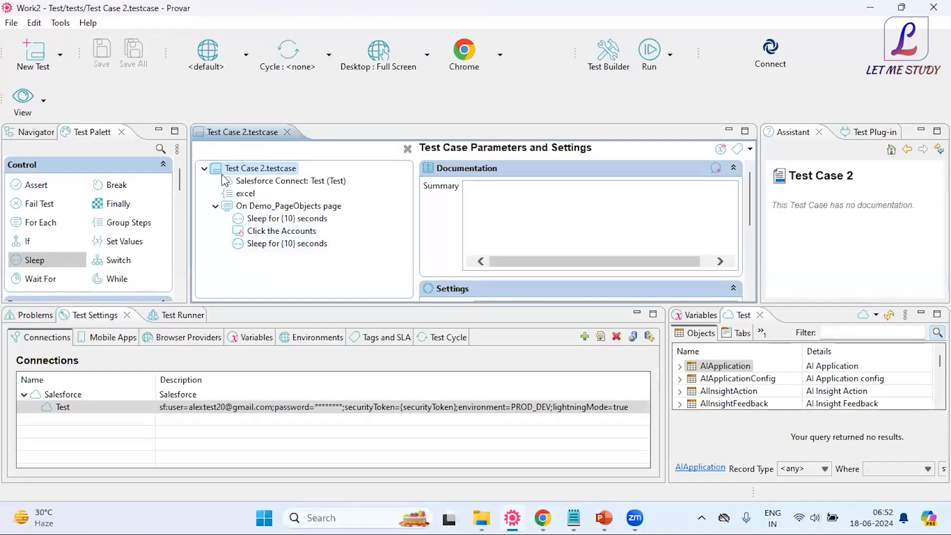
pyautogui.scroll(-3, 135, 227)
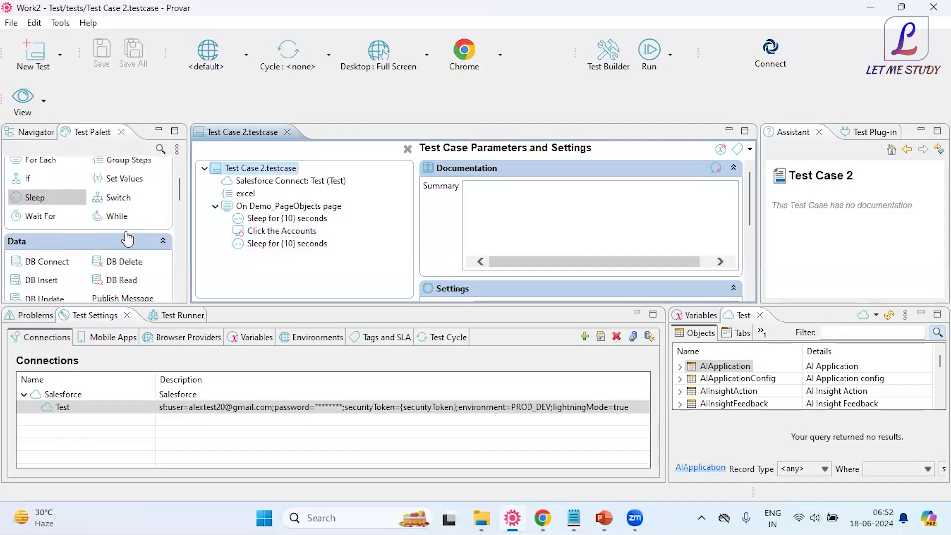
pyautogui.scroll(-9, 130, 260)
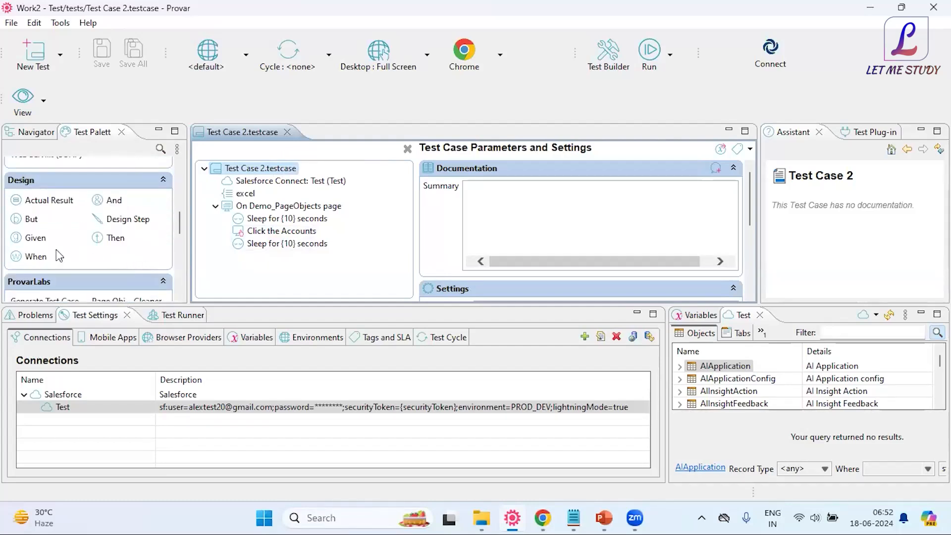
pyautogui.scroll(4, 56, 249)
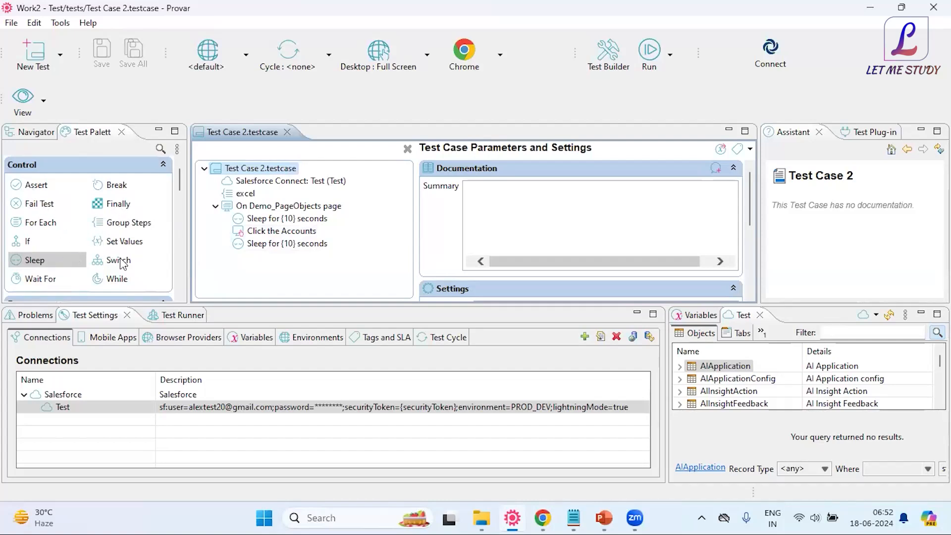
pyautogui.scroll(-10, 123, 264)
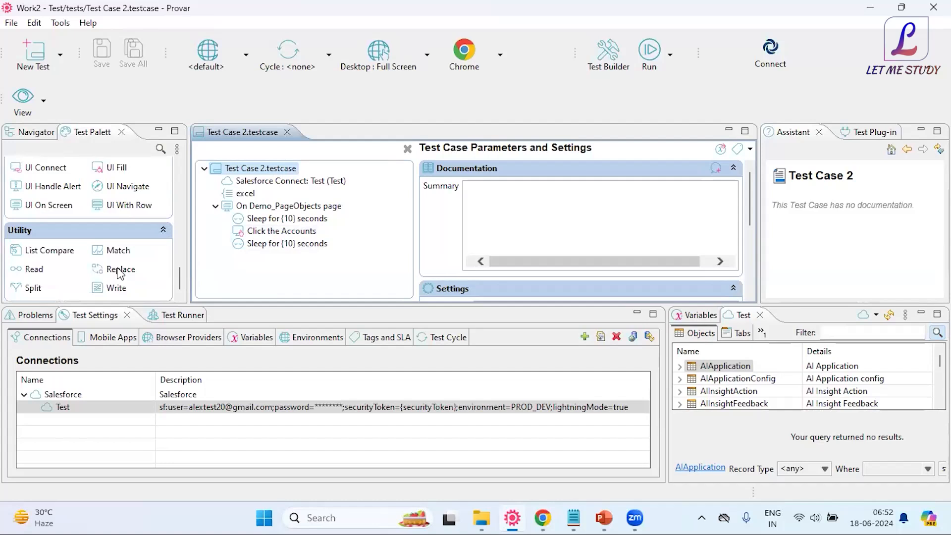
# - Switch to PowerPoint to review both Course Curriculum slides, and return to the Control category of Provar's Test Palette
pyautogui.click(601, 518)
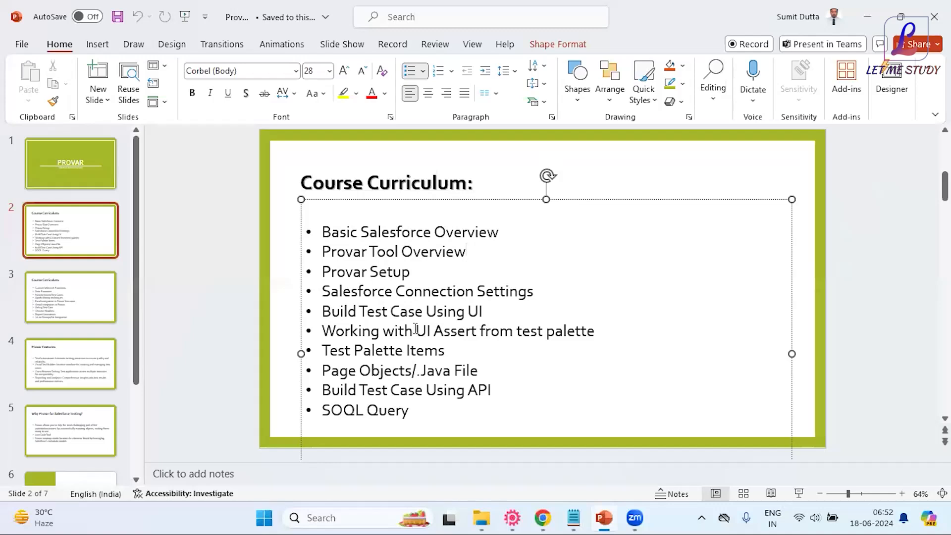
pyautogui.click(877, 17)
pyautogui.scroll(10, 108, 215)
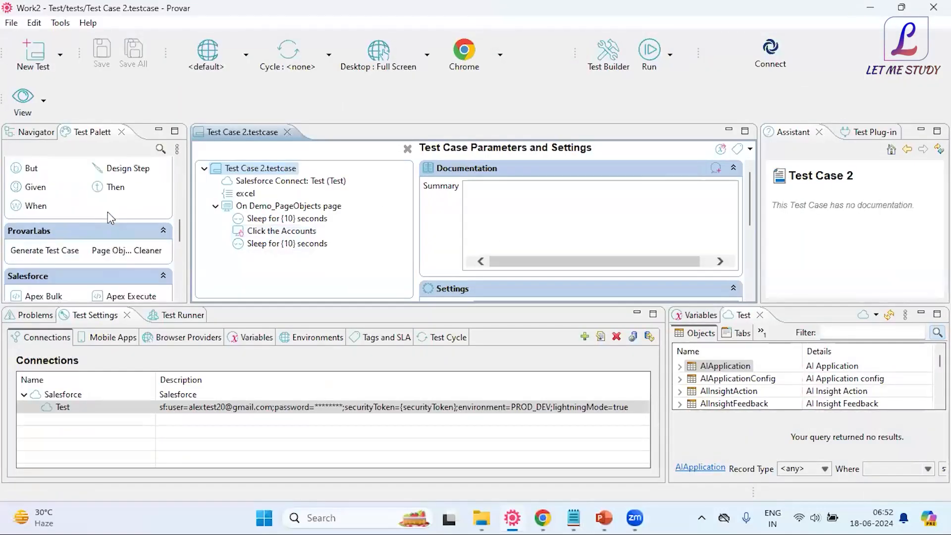
pyautogui.scroll(5, 108, 212)
pyautogui.click(610, 516)
pyautogui.click(74, 285)
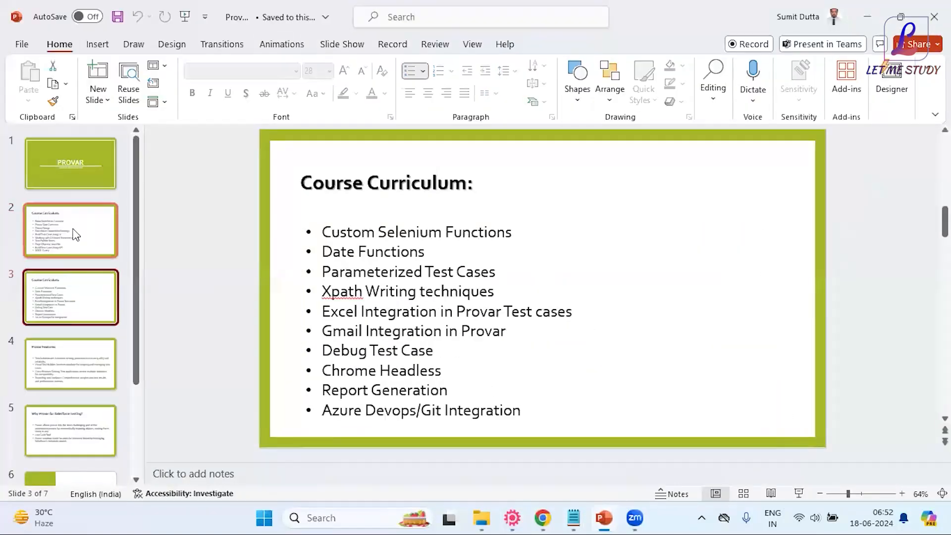
pyautogui.click(75, 233)
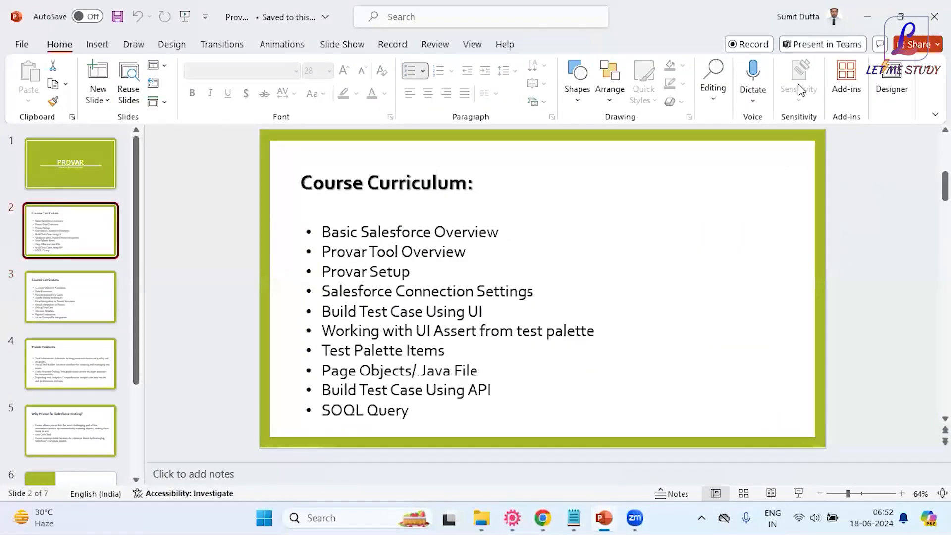
pyautogui.hotkey('alt', 'Tab')
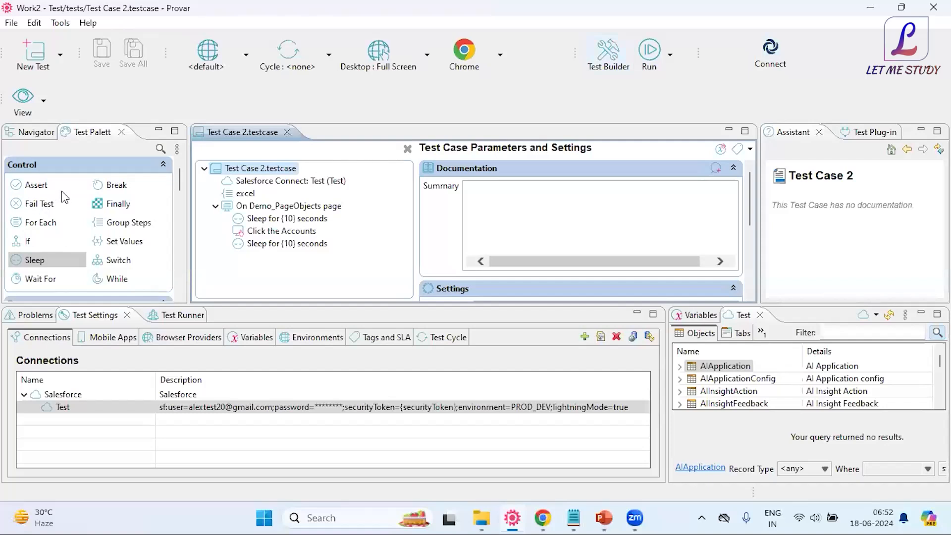
# - Read the descriptions of the Assert and Break palette items and reselect the Test Case 2 root
pyautogui.click(39, 186)
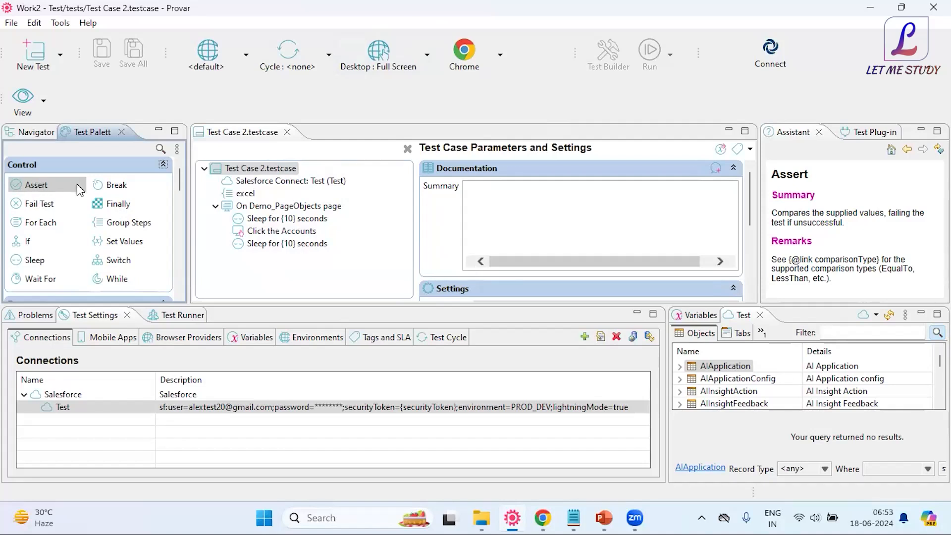
pyautogui.click(127, 189)
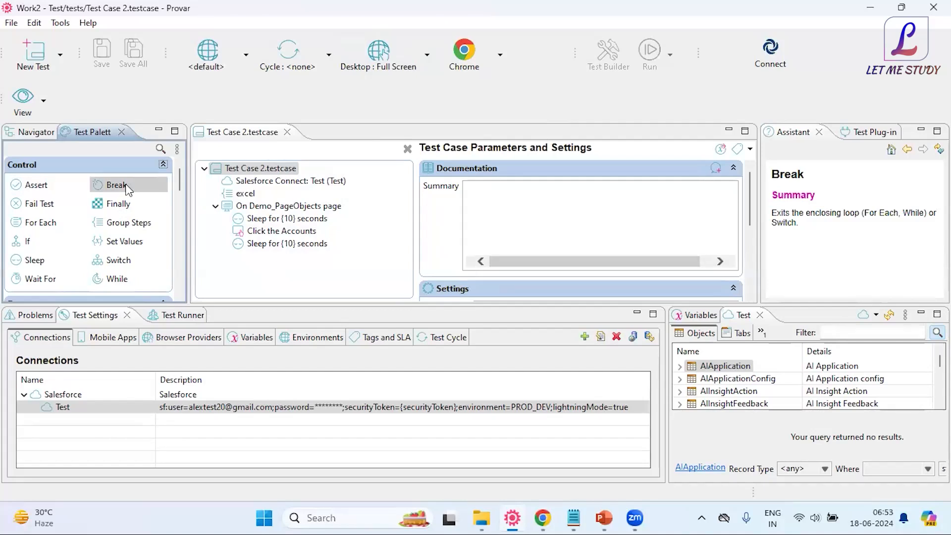
pyautogui.click(216, 206)
pyautogui.click(216, 206)
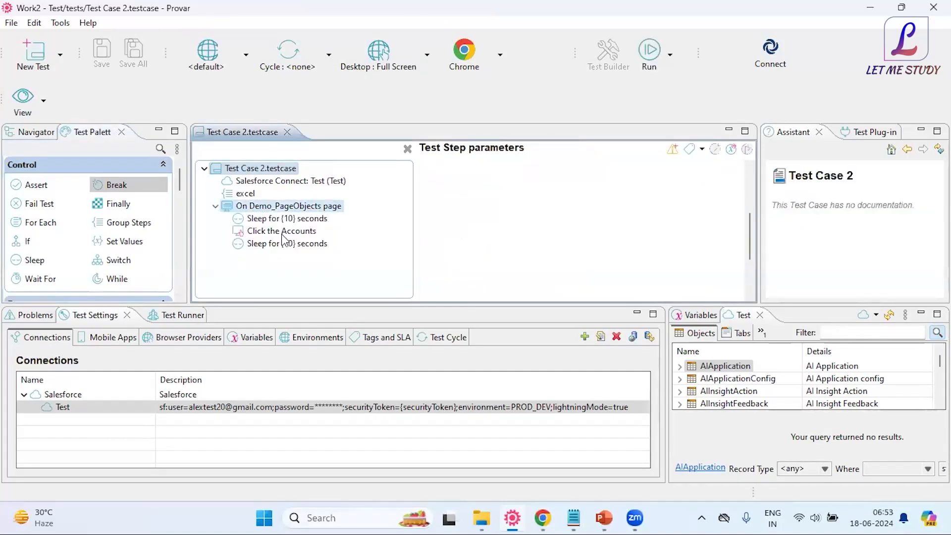
pyautogui.click(274, 169)
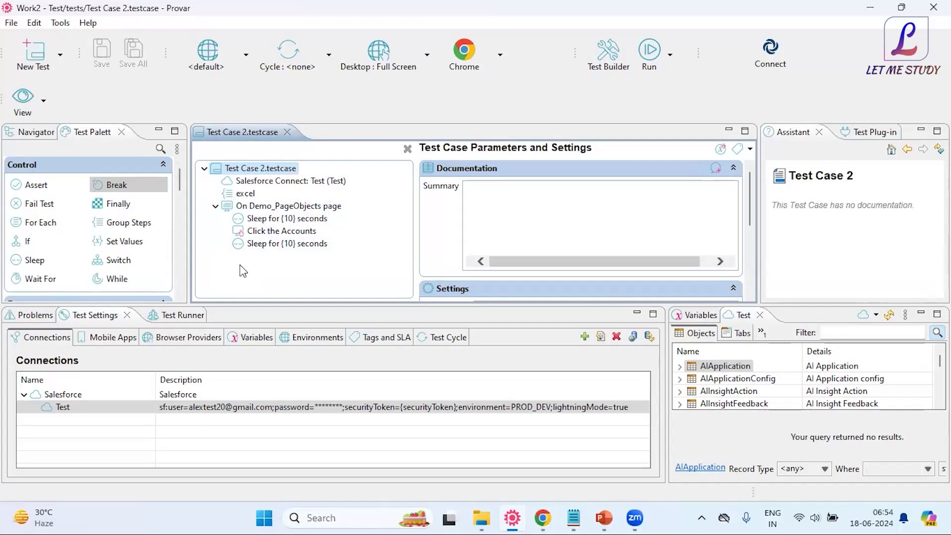
# - Read the Assistant descriptions of the Assert, Fail Test, Finally and For Each palette items
pyautogui.click(49, 188)
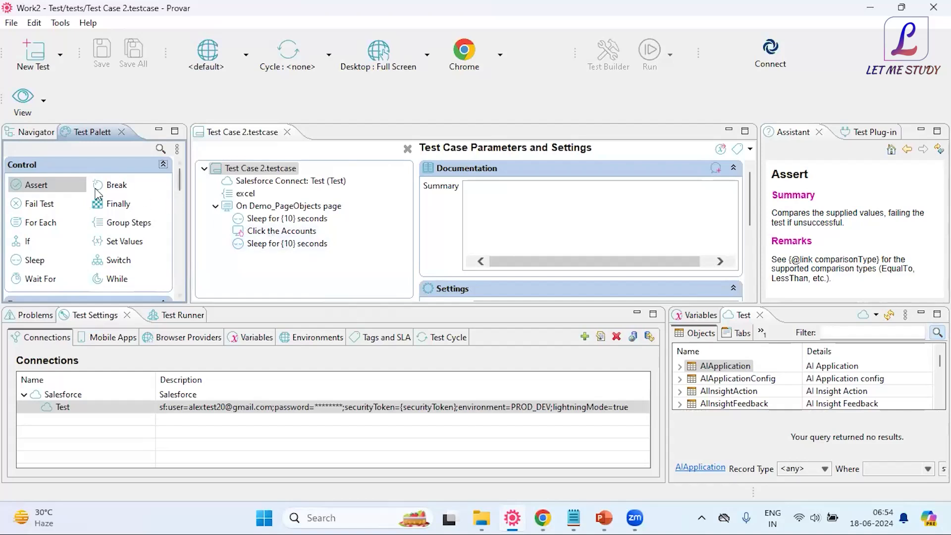
pyautogui.click(43, 203)
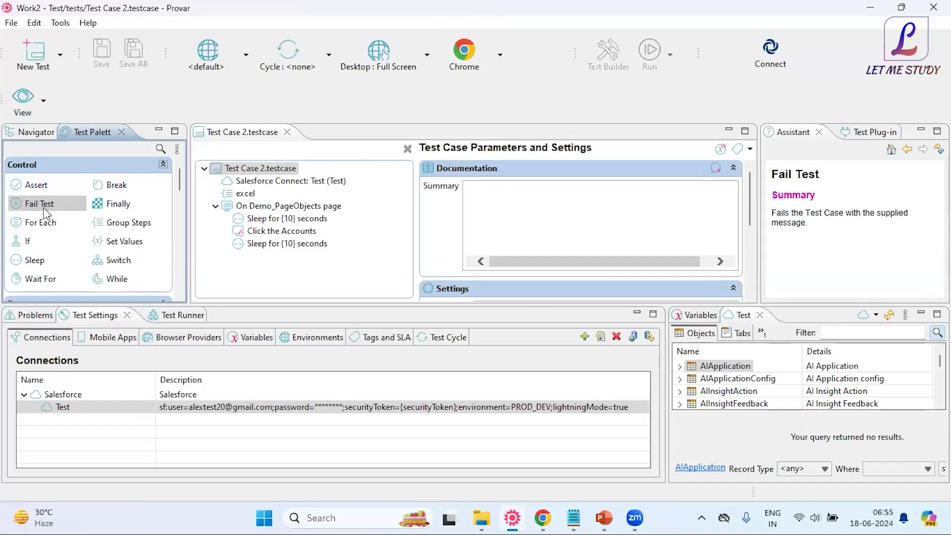
pyautogui.click(128, 206)
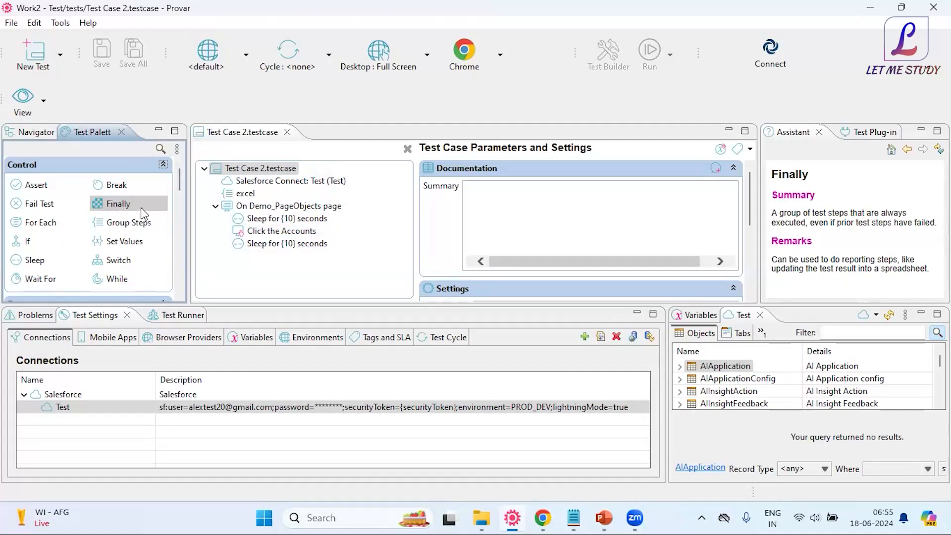
pyautogui.click(43, 224)
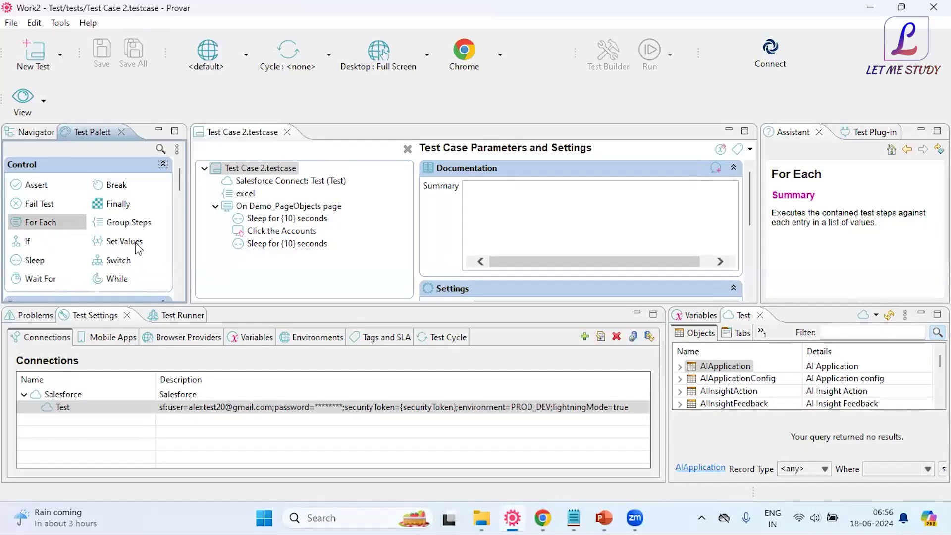
# - Add a Group Steps item described as "Read Excel" above the On Demo_PageObjects page step and save the test case
pyautogui.click(133, 224)
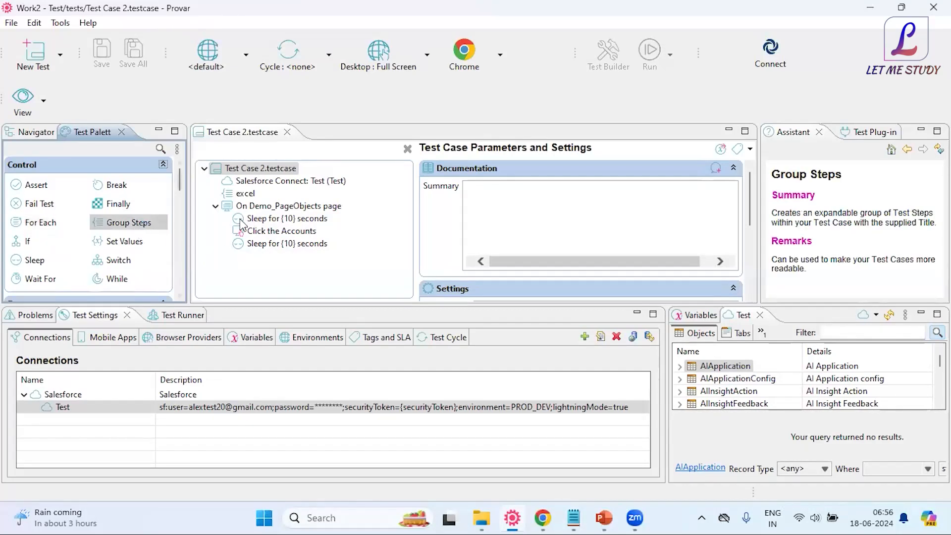
pyautogui.moveTo(132, 224); pyautogui.dragTo(246, 209)
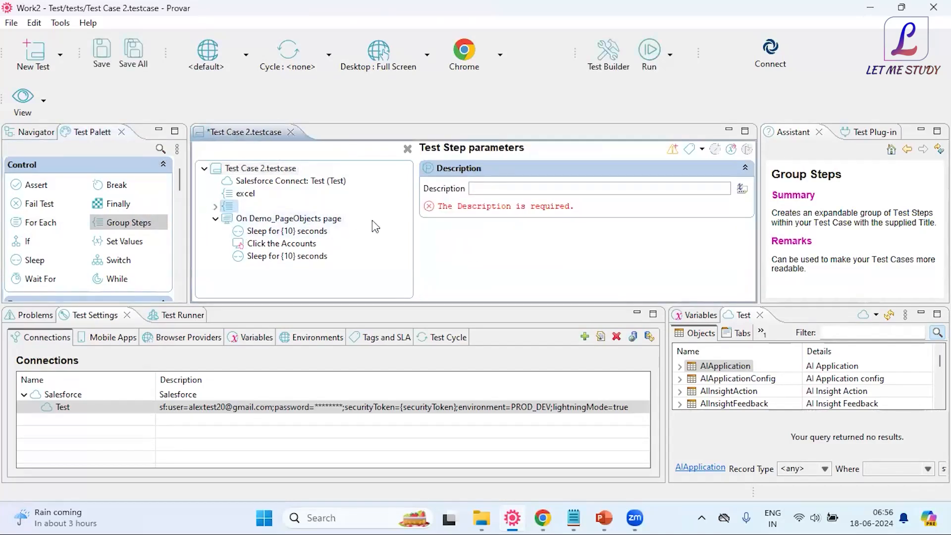
pyautogui.click(509, 189)
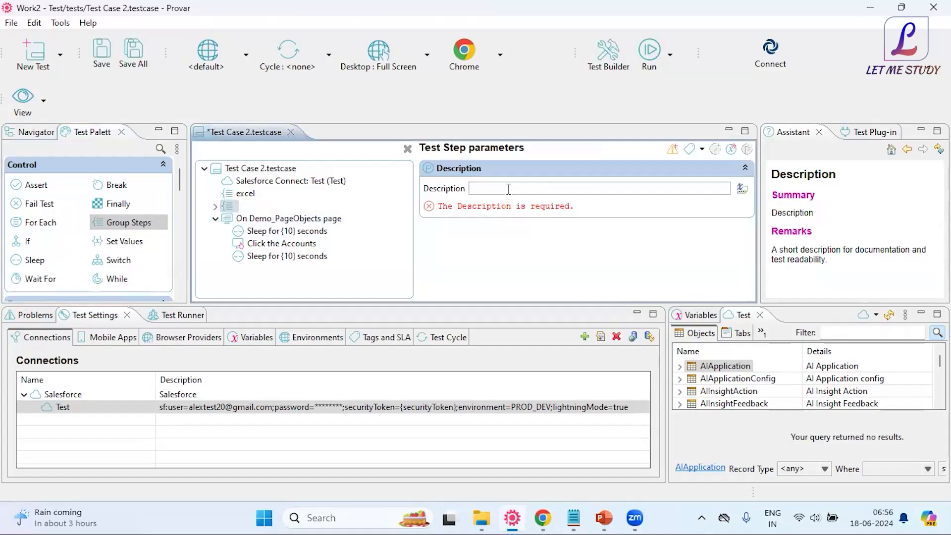
pyautogui.write('Read')
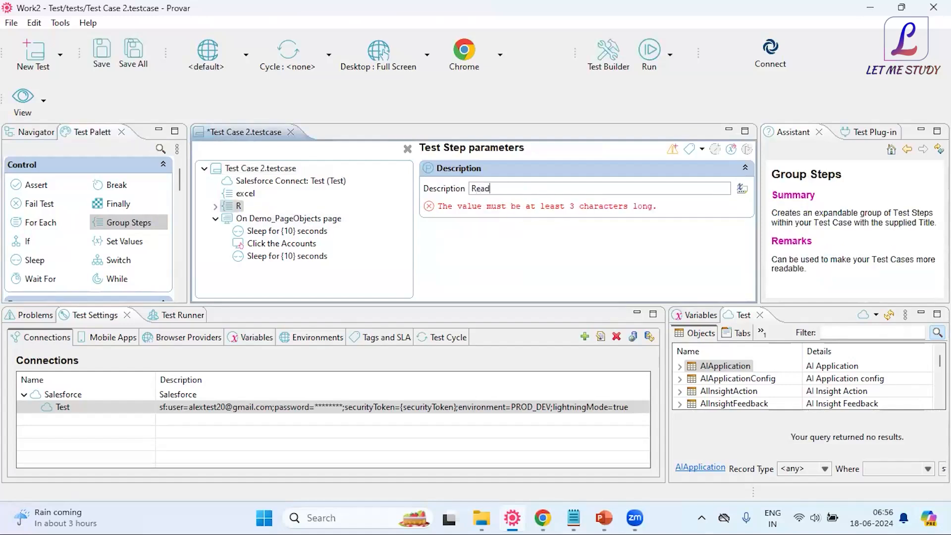
pyautogui.write(' Excel')
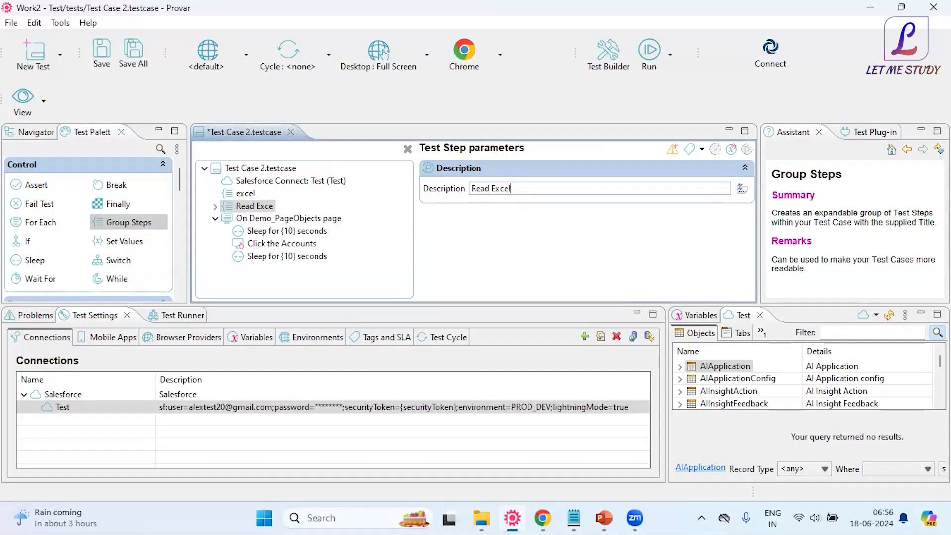
pyautogui.hotkey('ctrl', 's')
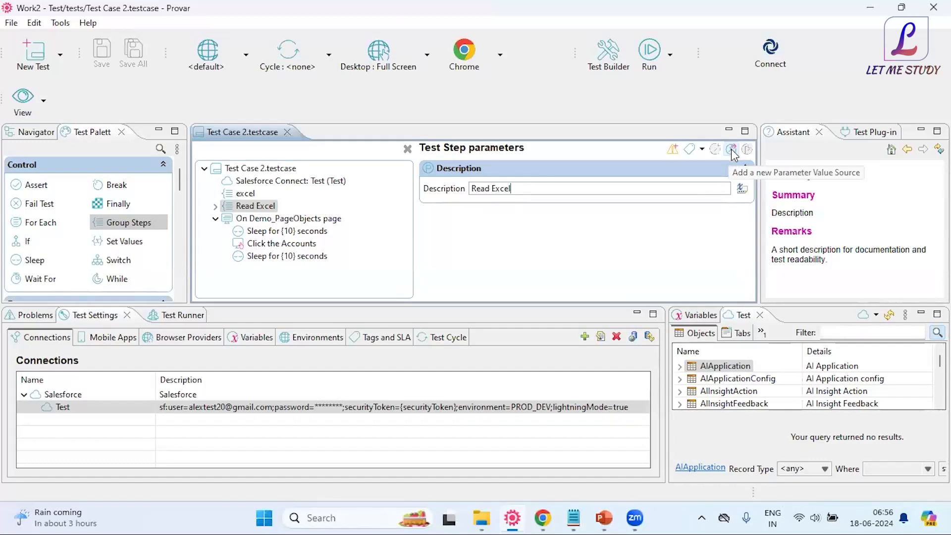
# - Add an Excel Spreadsheet parameter value source to the Read Excel group, look over its fields and file chooser, and save the test case
pyautogui.click(731, 150)
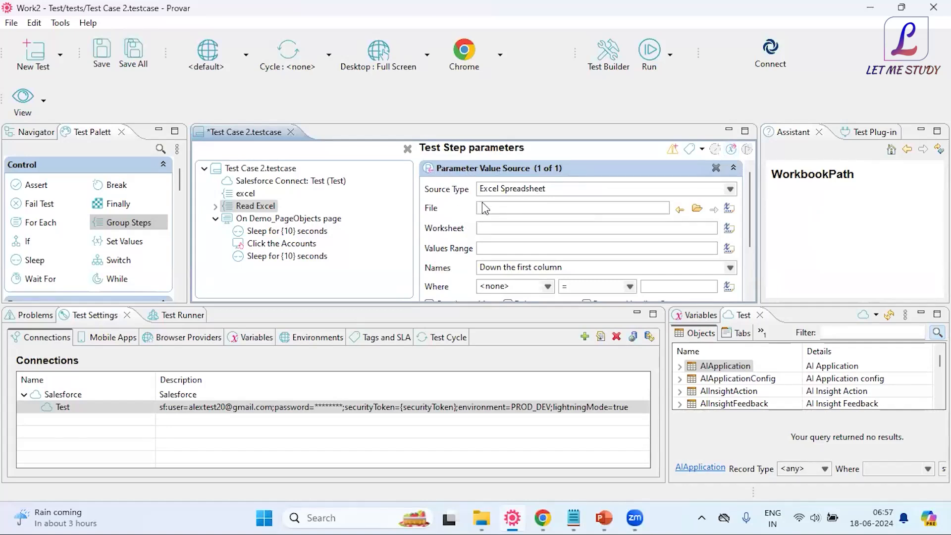
pyautogui.click(651, 227)
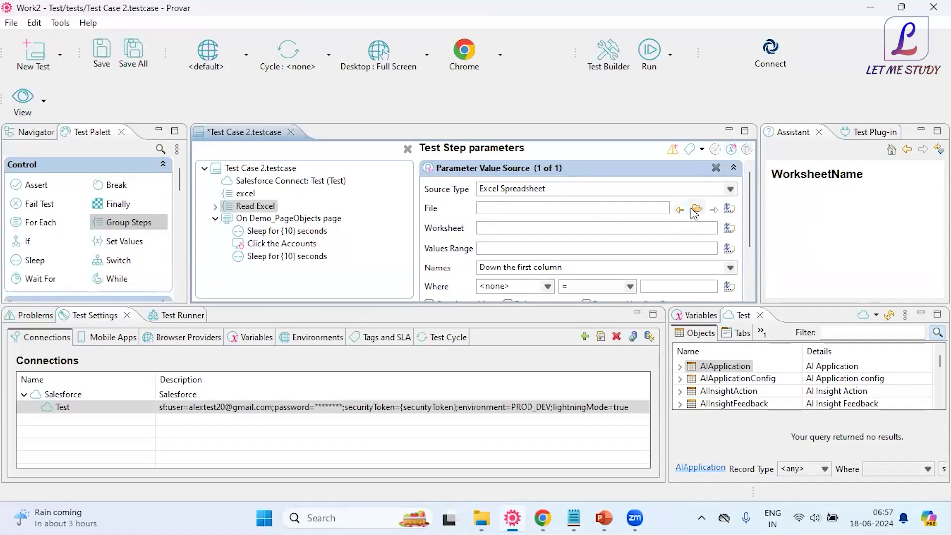
pyautogui.click(483, 209)
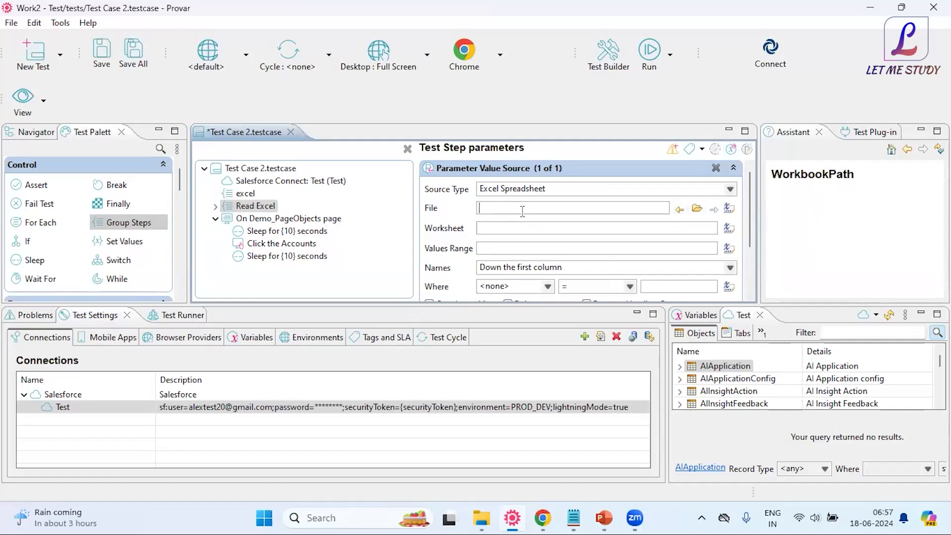
pyautogui.scroll(-2, 523, 212)
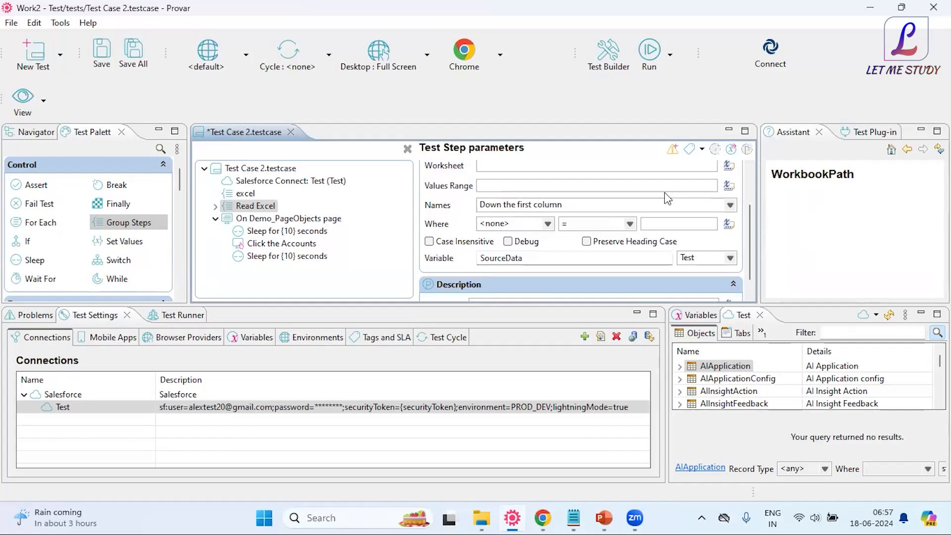
pyautogui.scroll(2, 753, 227)
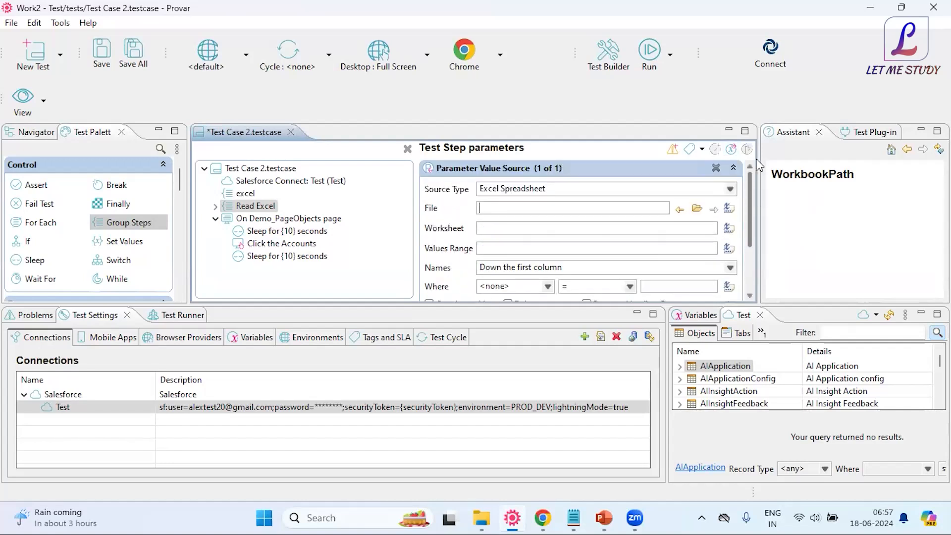
pyautogui.click(698, 209)
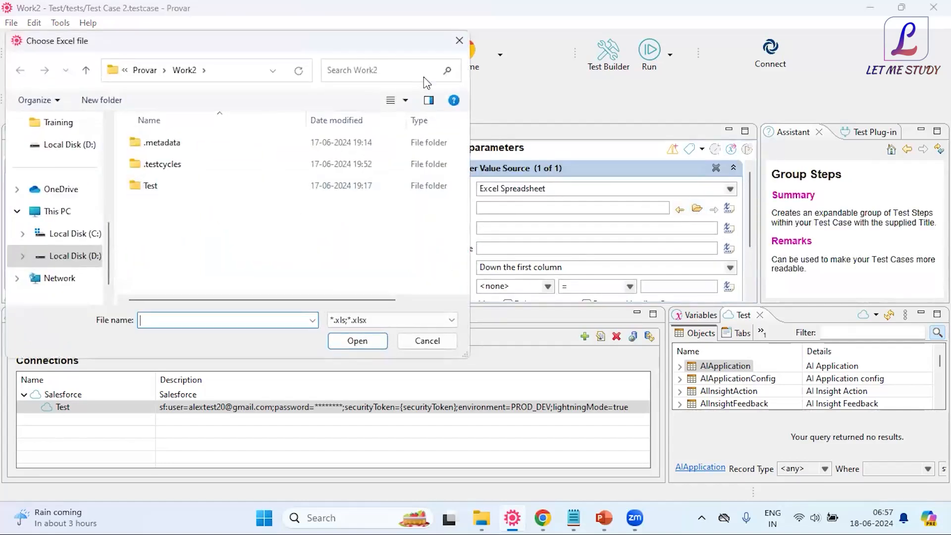
pyautogui.click(459, 48)
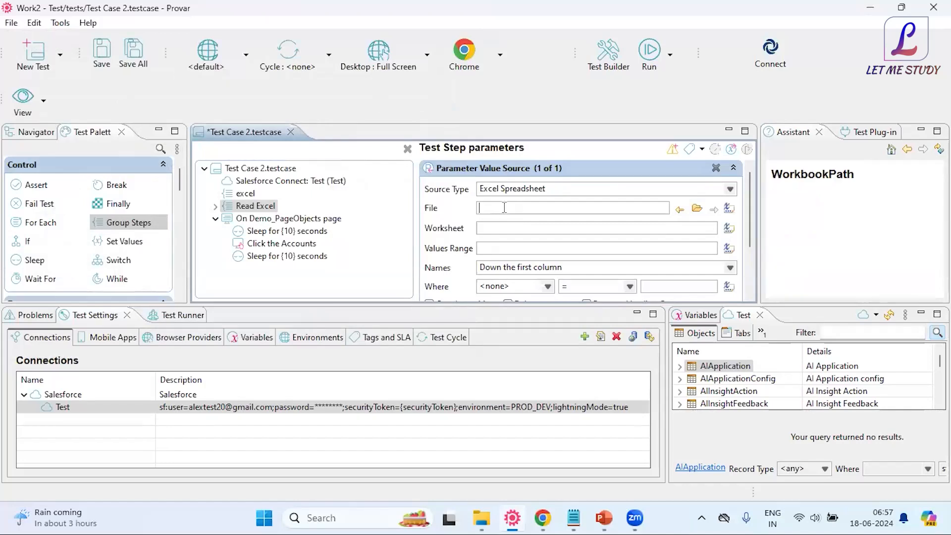
pyautogui.click(496, 230)
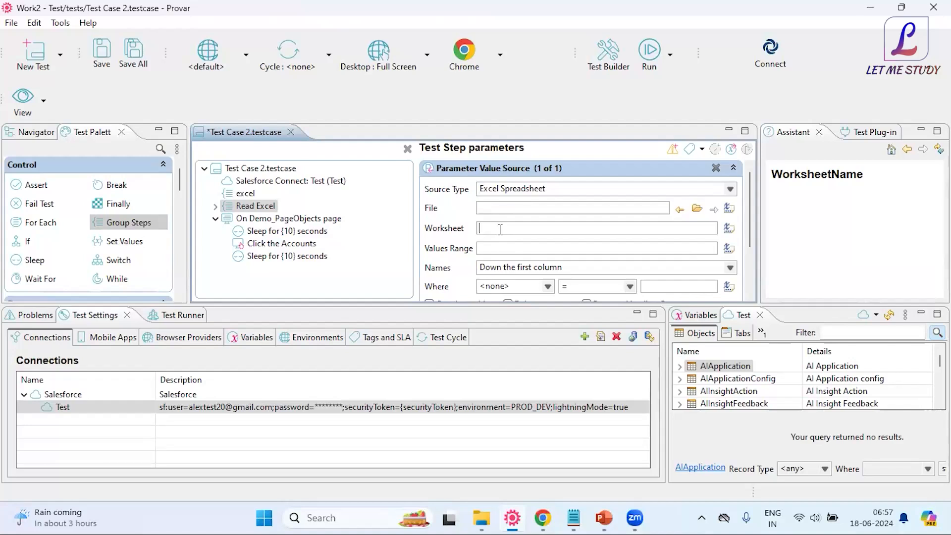
pyautogui.scroll(-1, 500, 229)
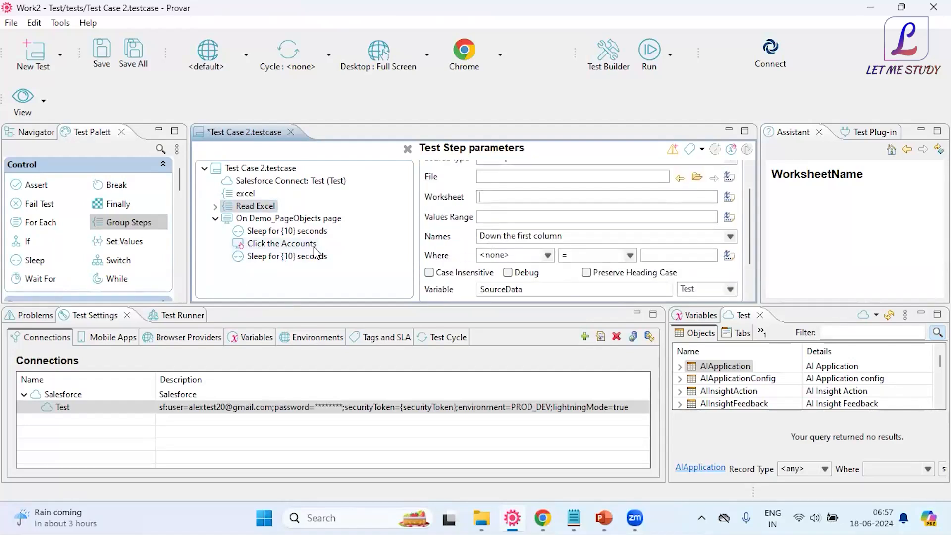
pyautogui.hotkey('ctrl', 's')
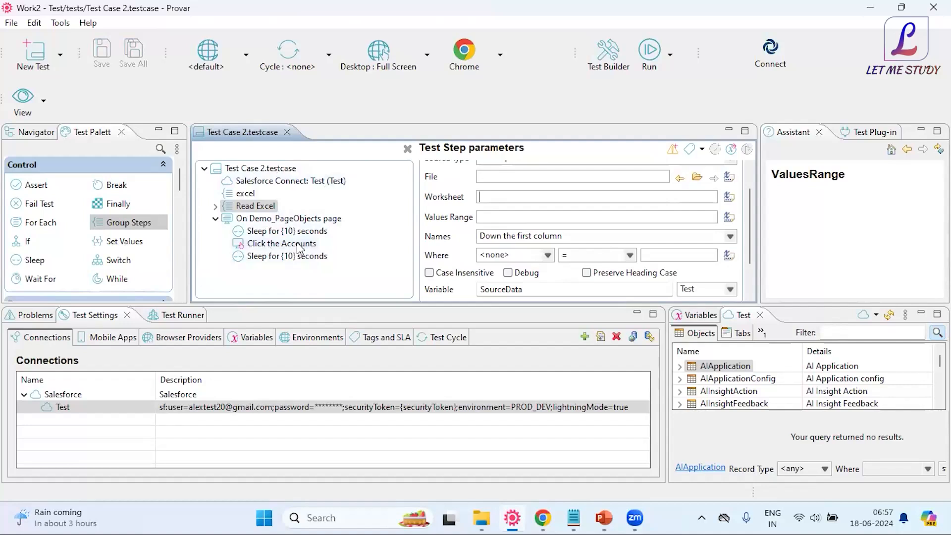
# - Reselect the Read Excel group, review its value source, and open the Excel file chooser without choosing a file
pyautogui.click(291, 171)
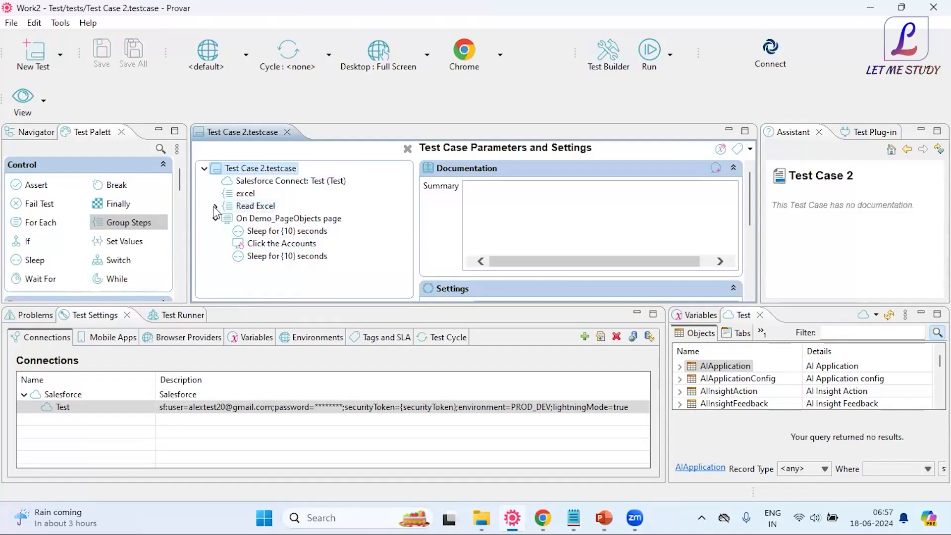
pyautogui.click(255, 207)
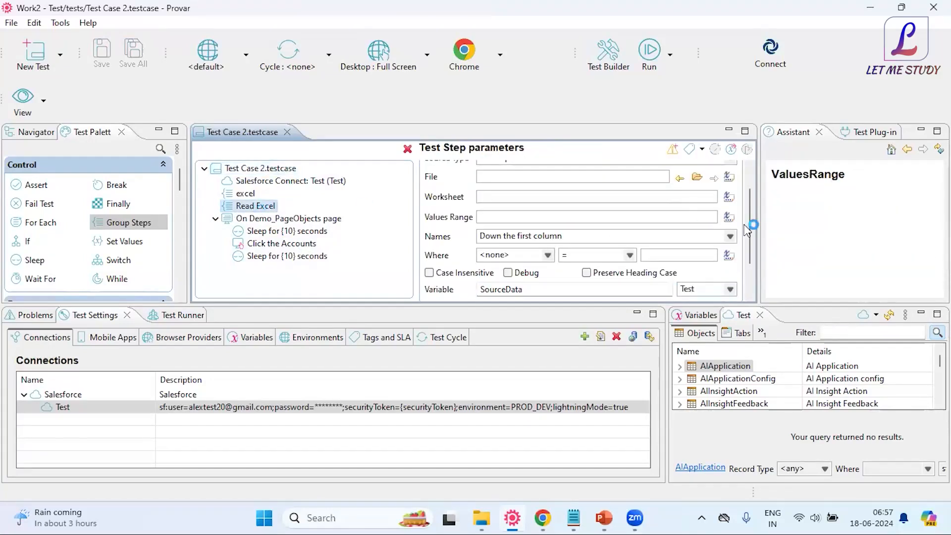
pyautogui.moveTo(751, 220); pyautogui.dragTo(764, 173)
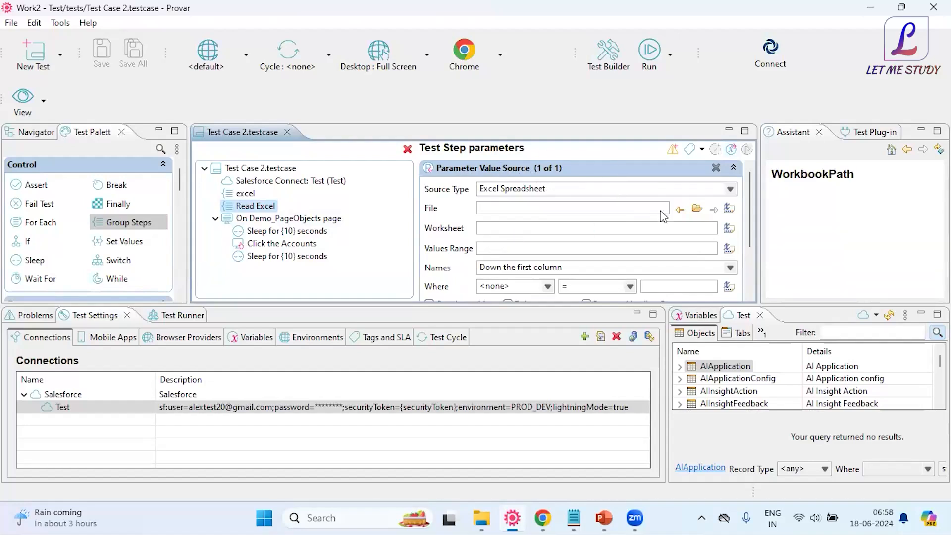
pyautogui.moveTo(750, 194)
pyautogui.mouseDown()
pyautogui.moveTo(747, 239)
pyautogui.moveTo(762, 180)
pyautogui.mouseUp()
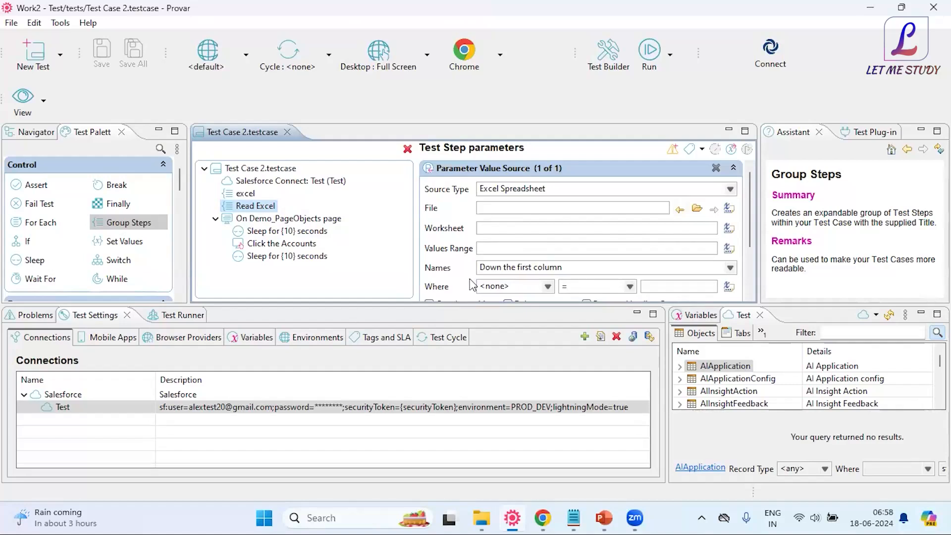
pyautogui.click(697, 209)
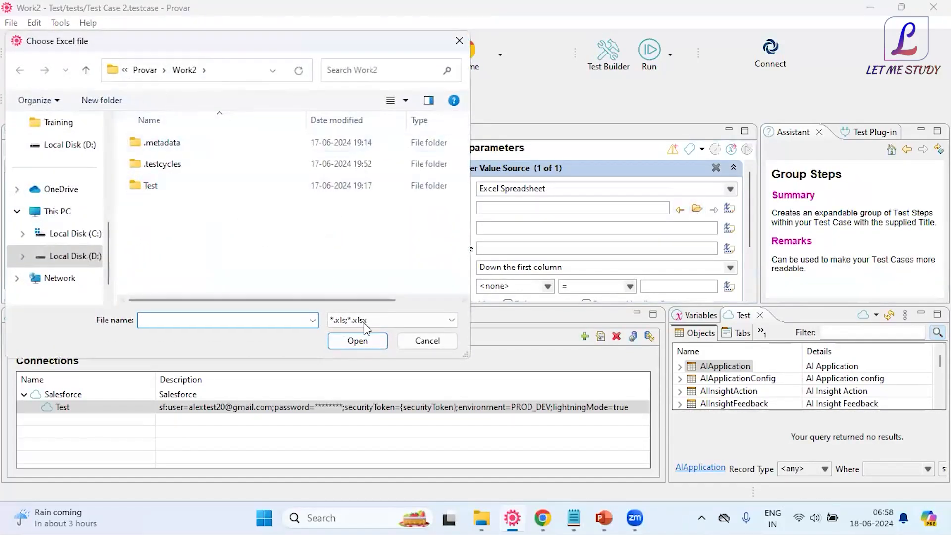
pyautogui.click(432, 341)
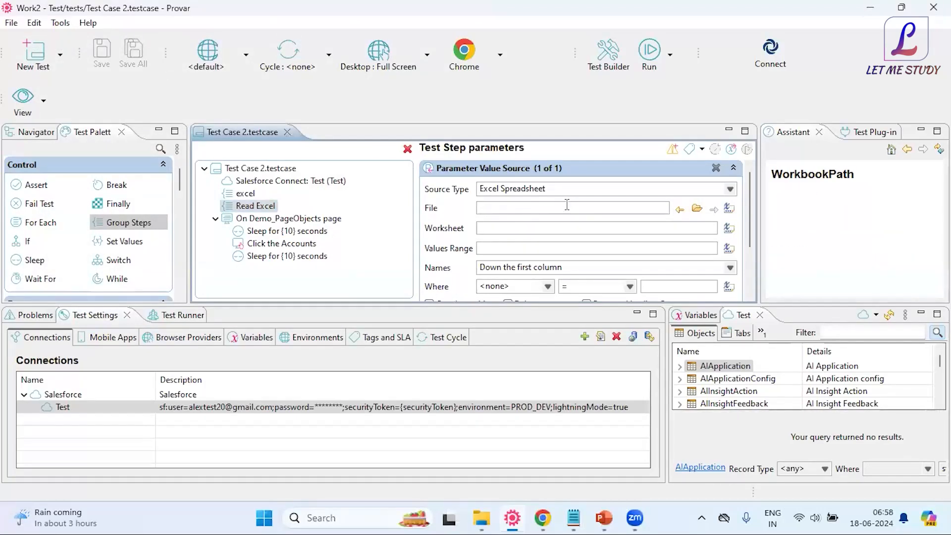
# - Examine the File, Worksheet and Values Range fields of the Read Excel group's value source
pyautogui.click(499, 232)
pyautogui.scroll(-1, 513, 230)
pyautogui.click(503, 218)
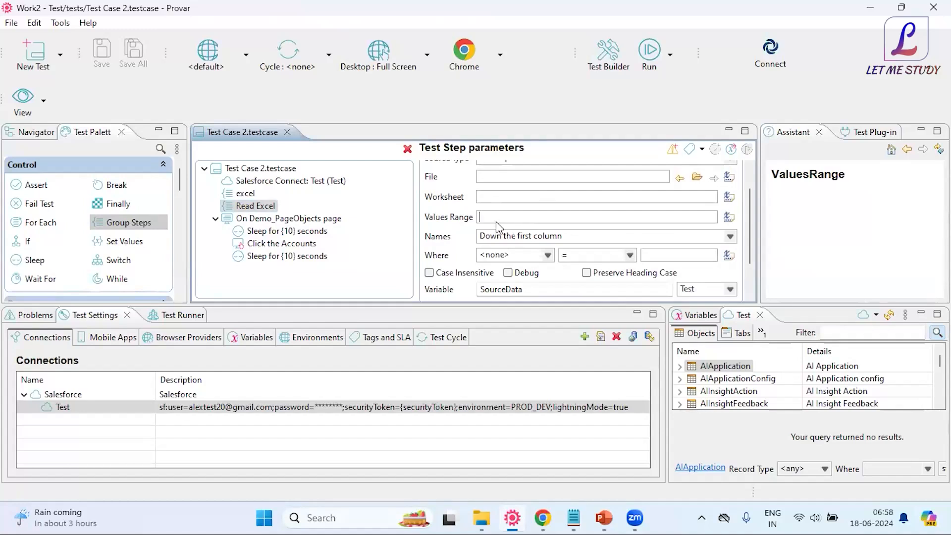
pyautogui.moveTo(501, 206)
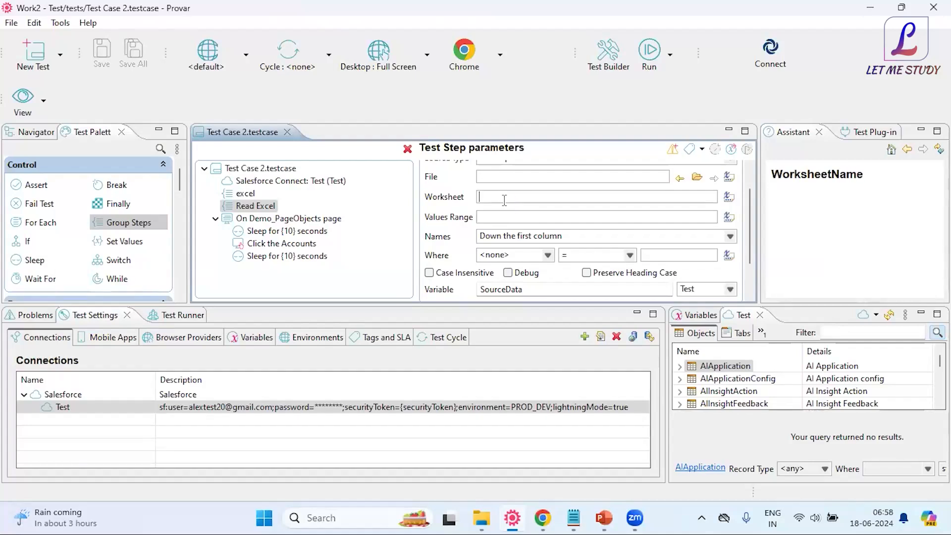
pyautogui.click(512, 198)
pyautogui.scroll(-1, 510, 221)
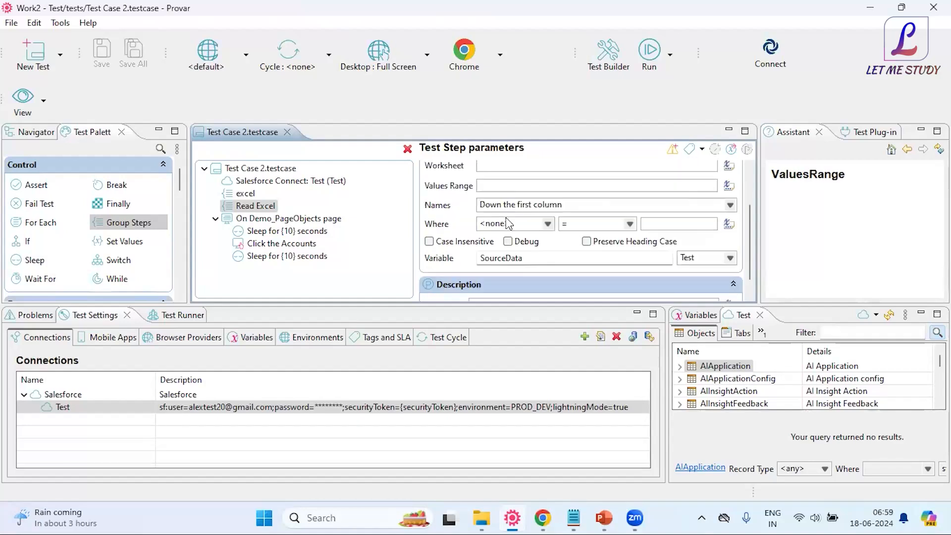
pyautogui.click(534, 185)
pyautogui.scroll(2, 533, 185)
pyautogui.click(502, 209)
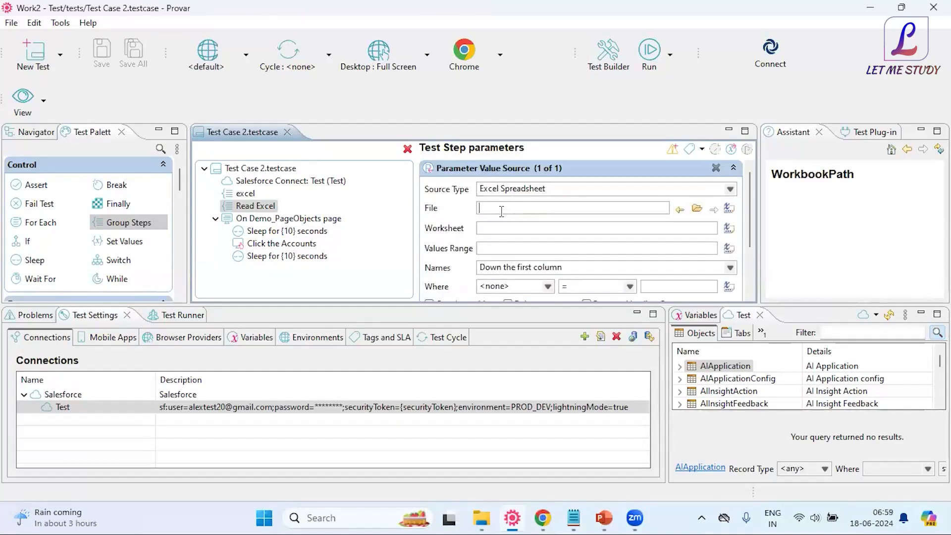
pyautogui.click(500, 229)
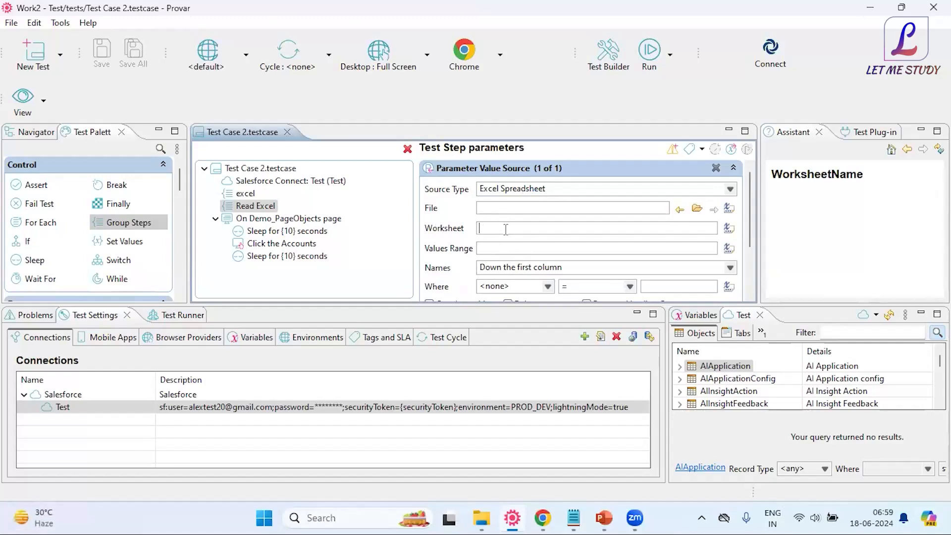
# - Try the Names option Across the first row and set it back to Down the first column
pyautogui.scroll(-2, 508, 236)
pyautogui.click(521, 237)
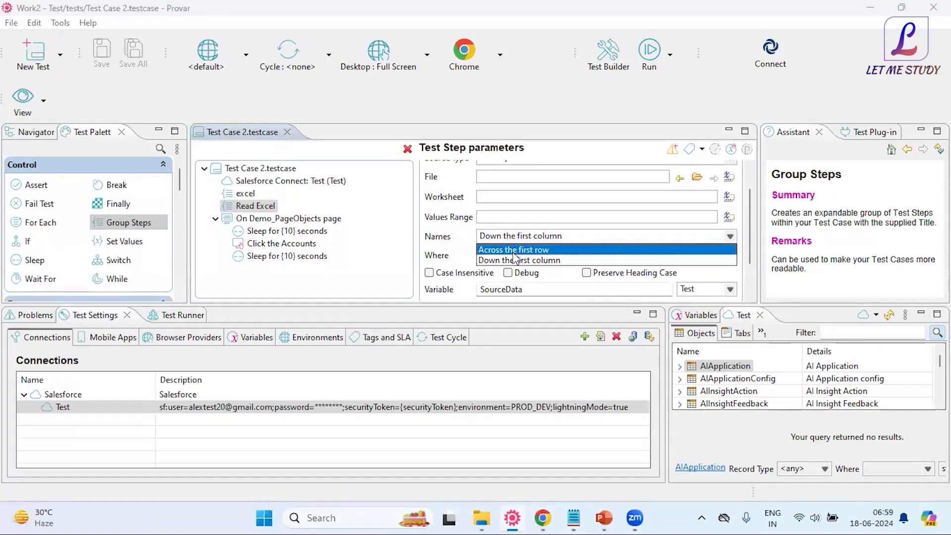
pyautogui.click(515, 250)
pyautogui.click(525, 237)
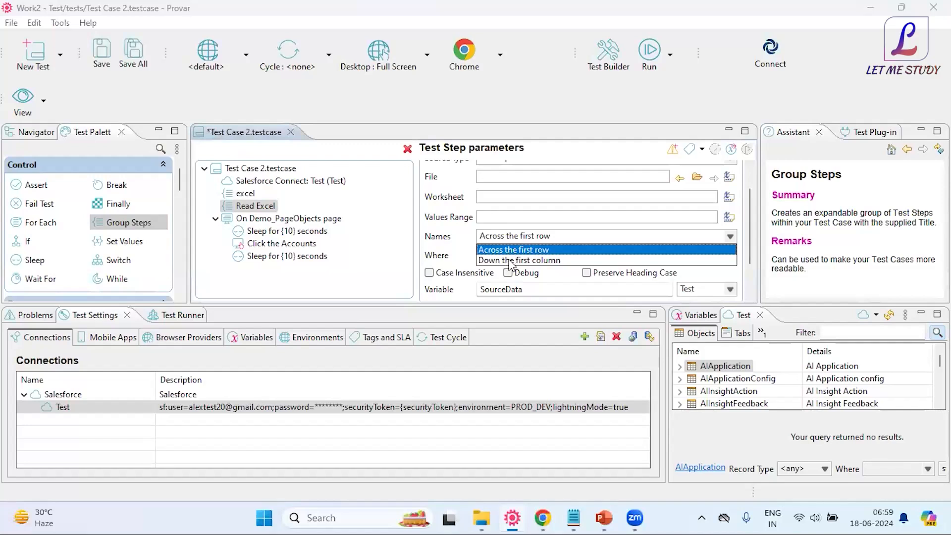
pyautogui.click(512, 260)
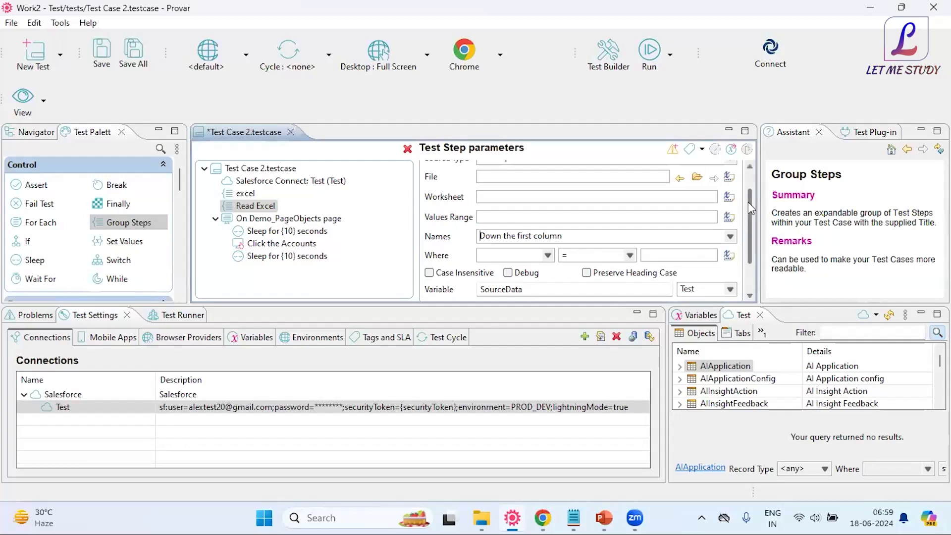
# - Examine the value source's Variable name and the Read Excel description, and return to the start of the parameters
pyautogui.moveTo(748, 203); pyautogui.dragTo(748, 234)
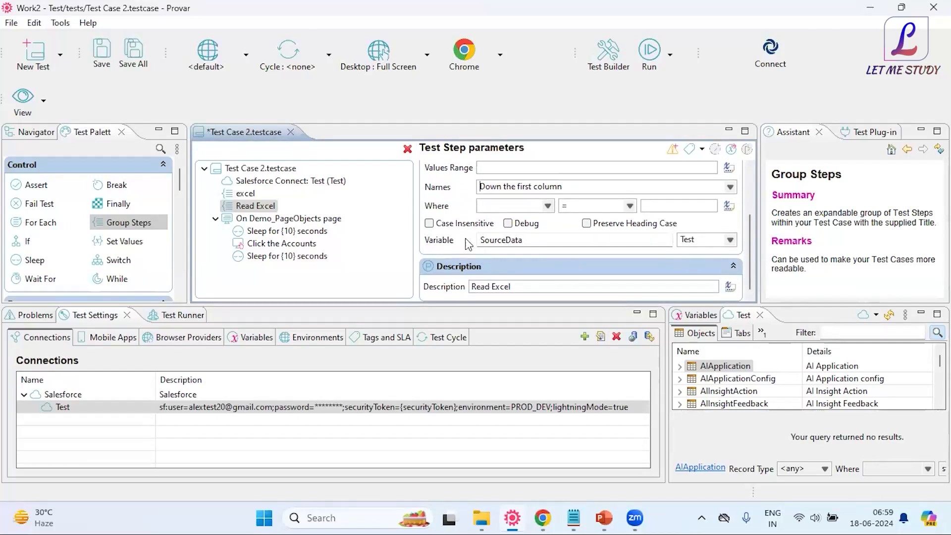
pyautogui.moveTo(525, 240); pyautogui.dragTo(544, 242)
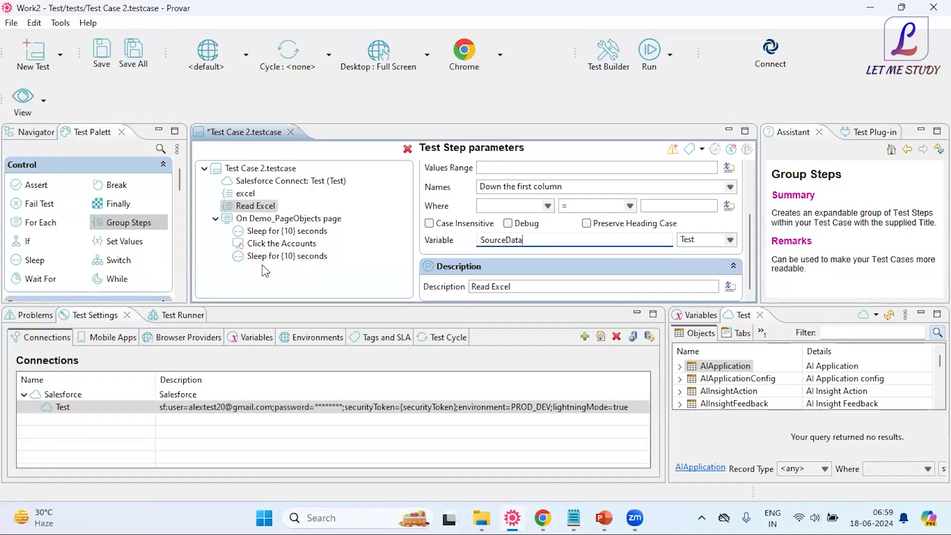
pyautogui.click(536, 243)
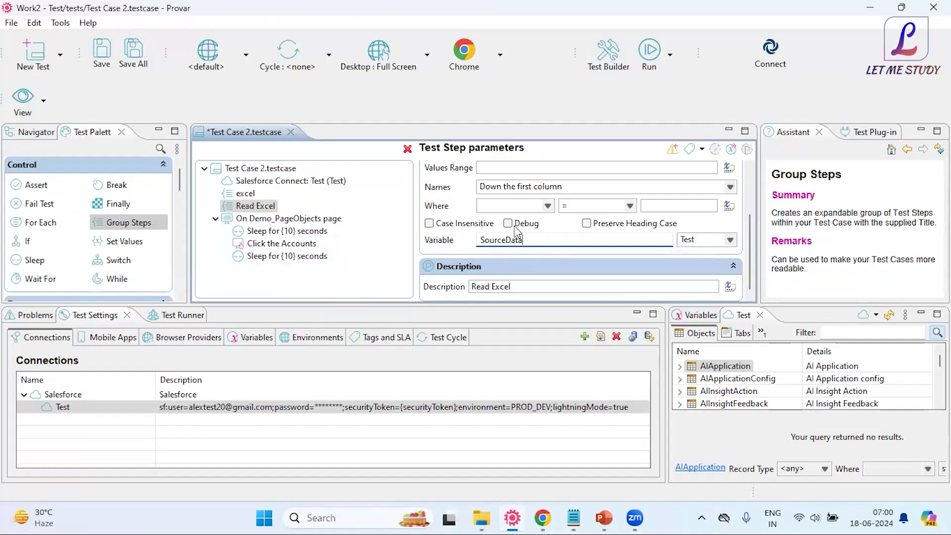
pyautogui.scroll(1, 546, 238)
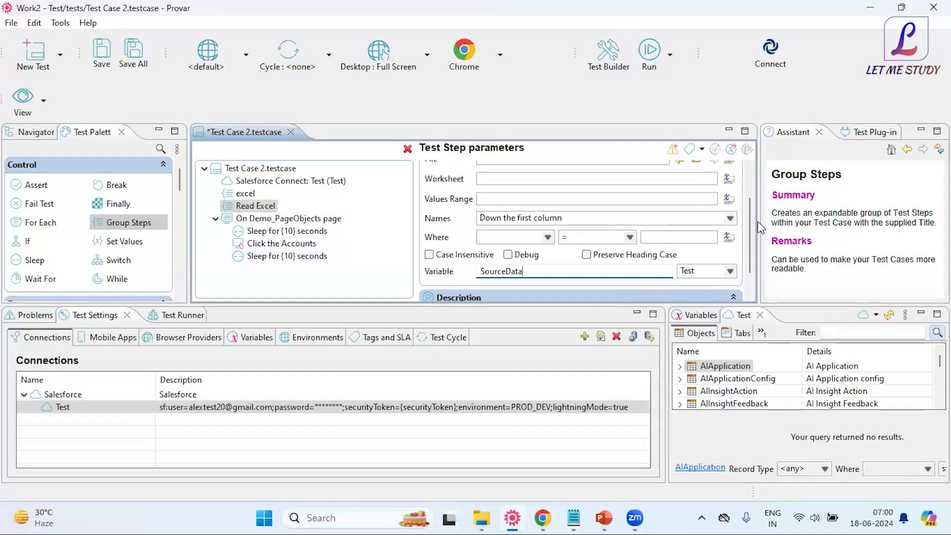
pyautogui.moveTo(753, 222); pyautogui.dragTo(753, 178)
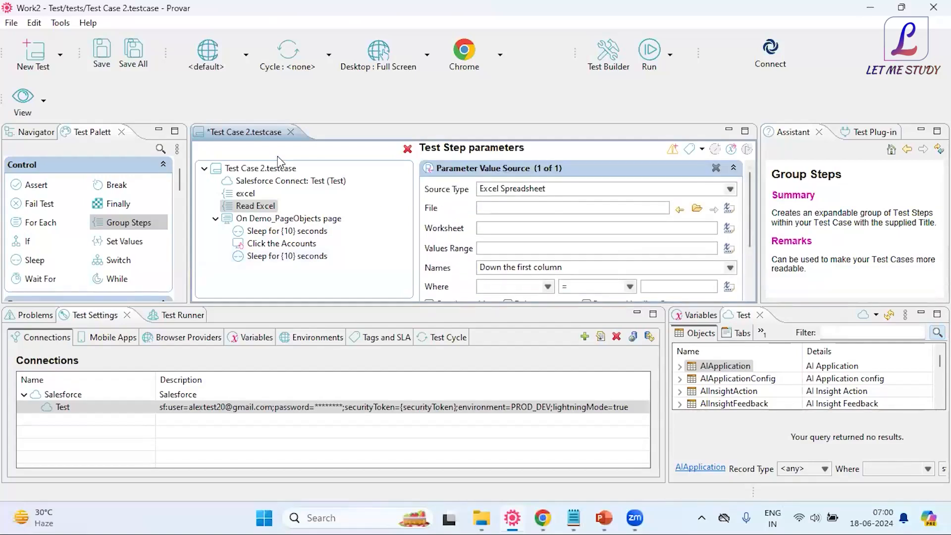
# - Save Test Case 2 and examine the field and operator choices of the Read Excel value source's Where condition
pyautogui.hotkey('ctrl', 's')
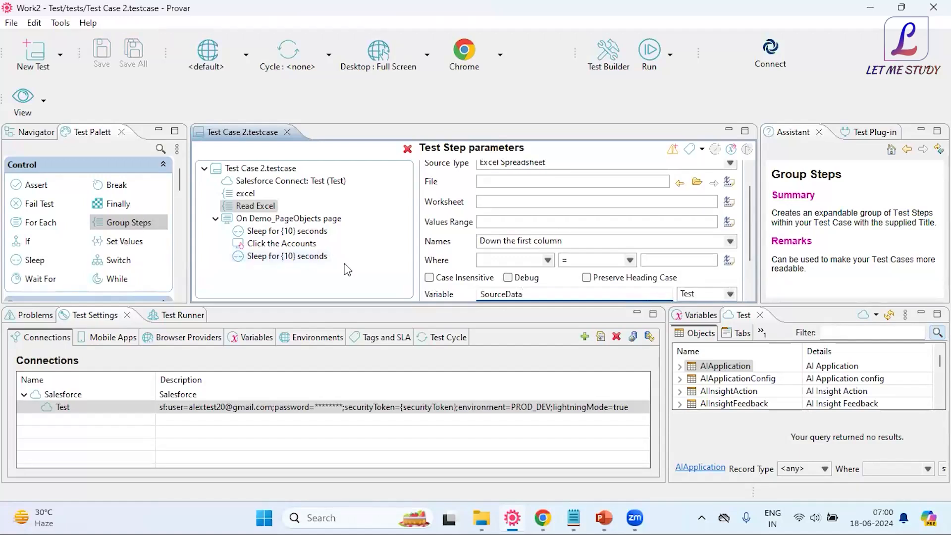
pyautogui.click(548, 260)
pyautogui.click(548, 262)
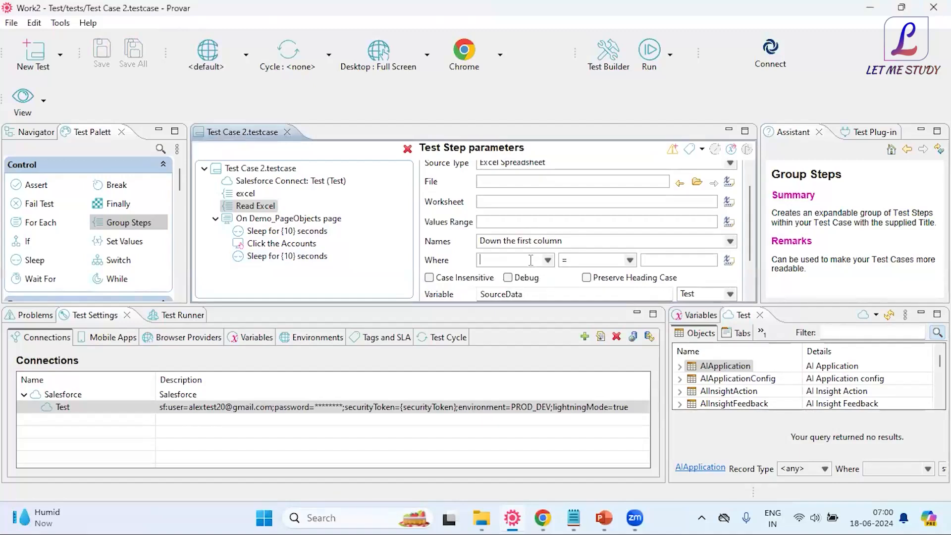
pyautogui.click(548, 262)
pyautogui.click(384, 270)
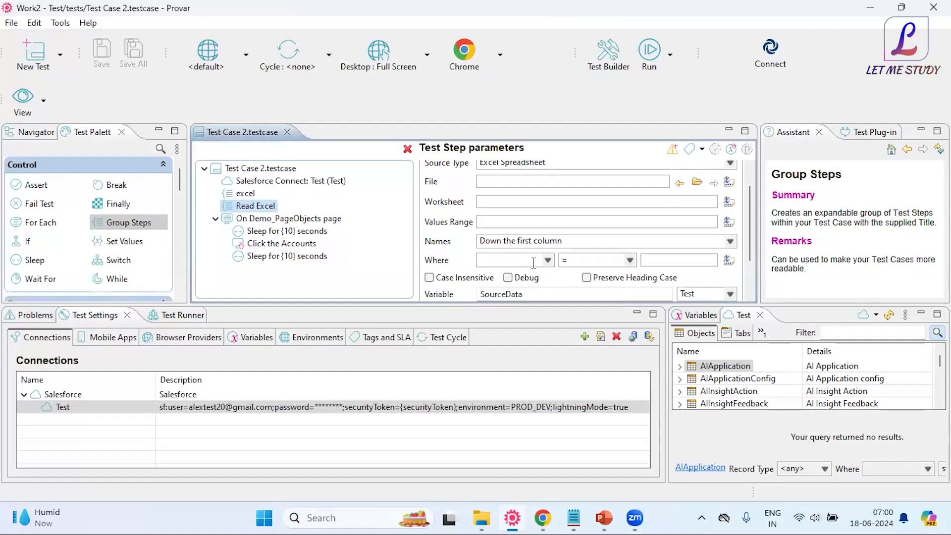
pyautogui.click(630, 261)
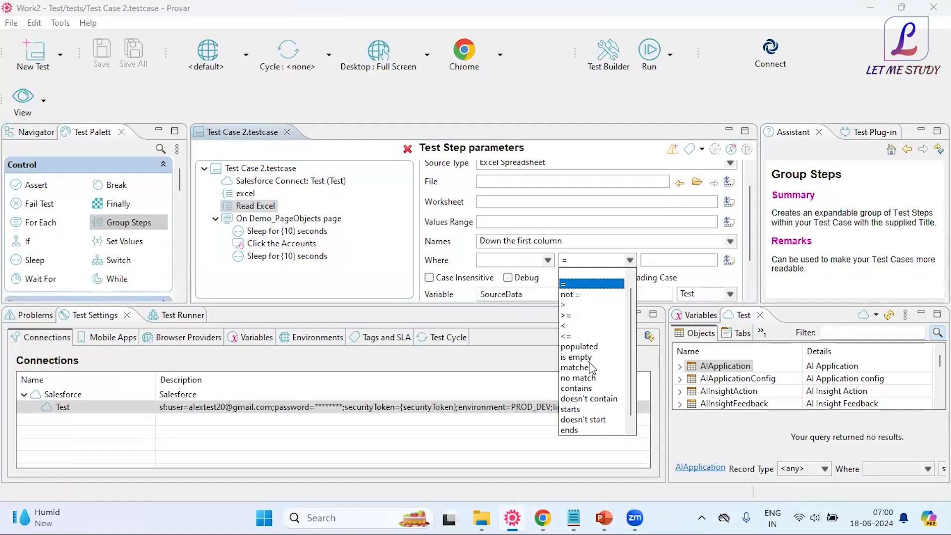
pyautogui.click(468, 317)
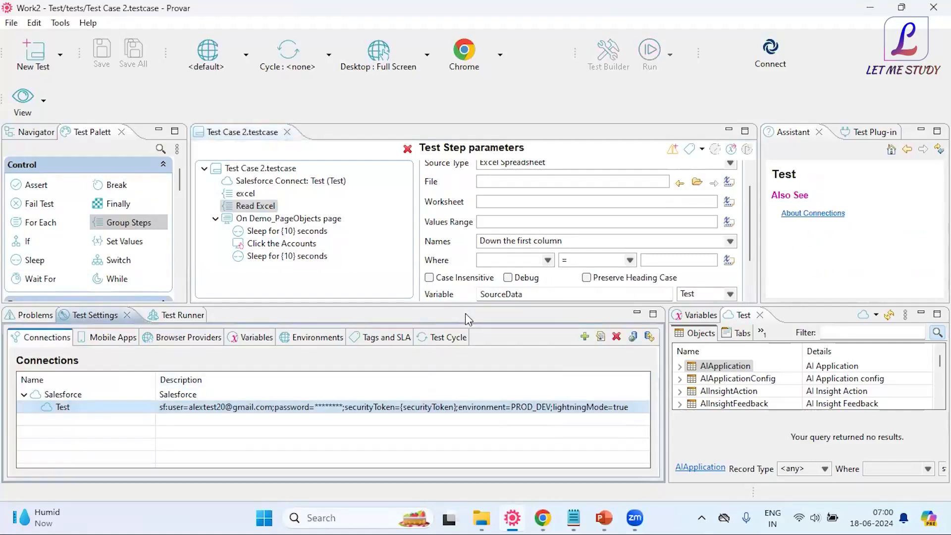
pyautogui.scroll(-3, 48, 244)
pyautogui.scroll(3, 48, 244)
# - Add a Set Values step directly below the Salesforce Connect step and save the test case
pyautogui.click(29, 244)
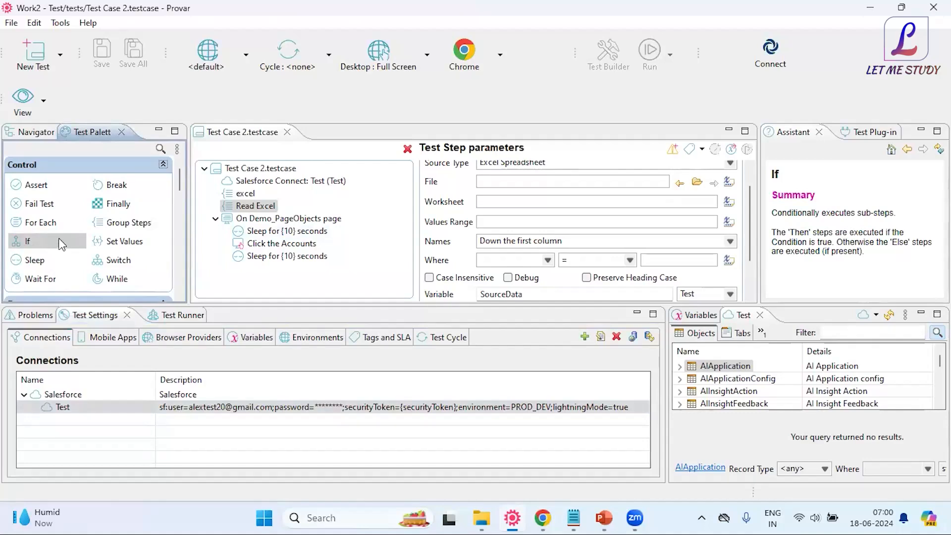
pyautogui.click(125, 245)
pyautogui.moveTo(125, 247); pyautogui.dragTo(268, 193)
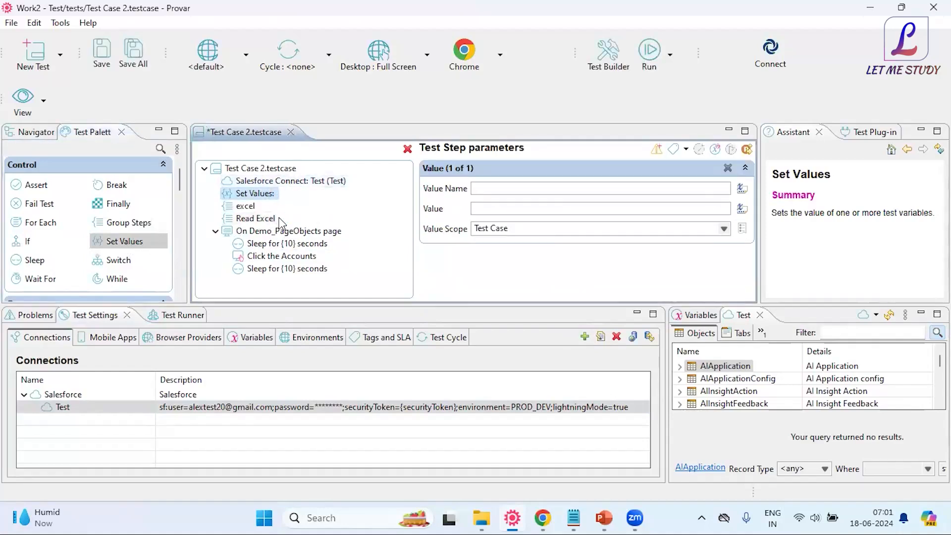
pyautogui.hotkey('ctrl', 's')
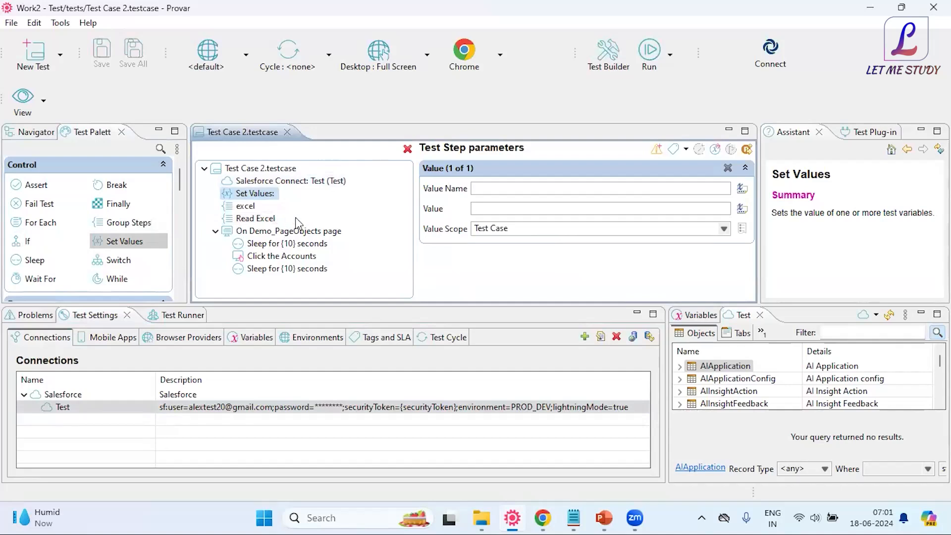
# - Set the Set Values step's Value Name to Name and its Value to ABCD, and save the test case
pyautogui.click(499, 205)
pyautogui.click(501, 188)
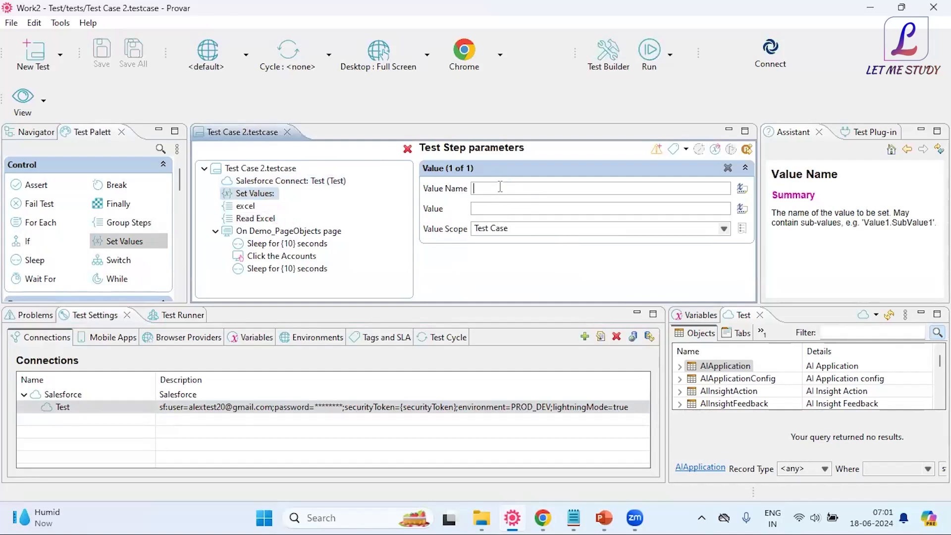
pyautogui.write('Name')
pyautogui.click(495, 207)
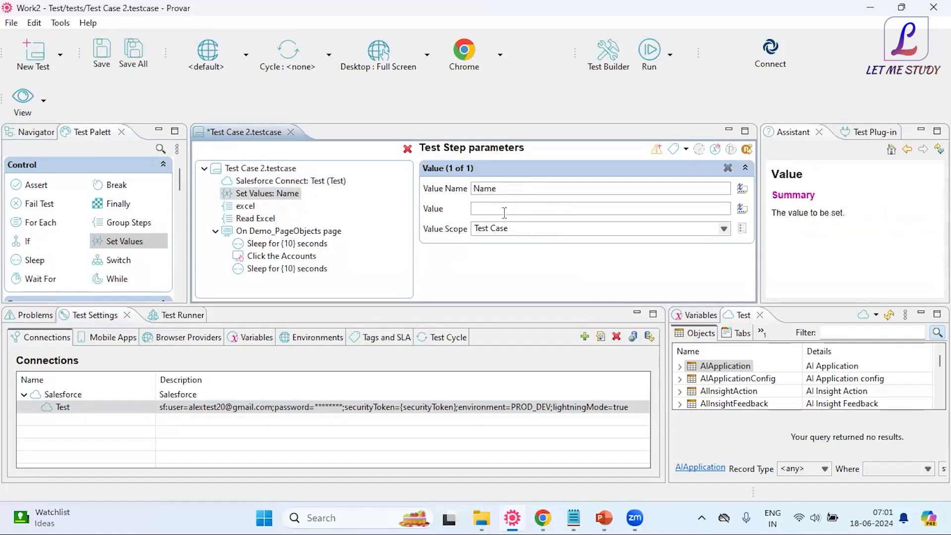
pyautogui.write('ABCD')
pyautogui.hotkey('ctrl', 's')
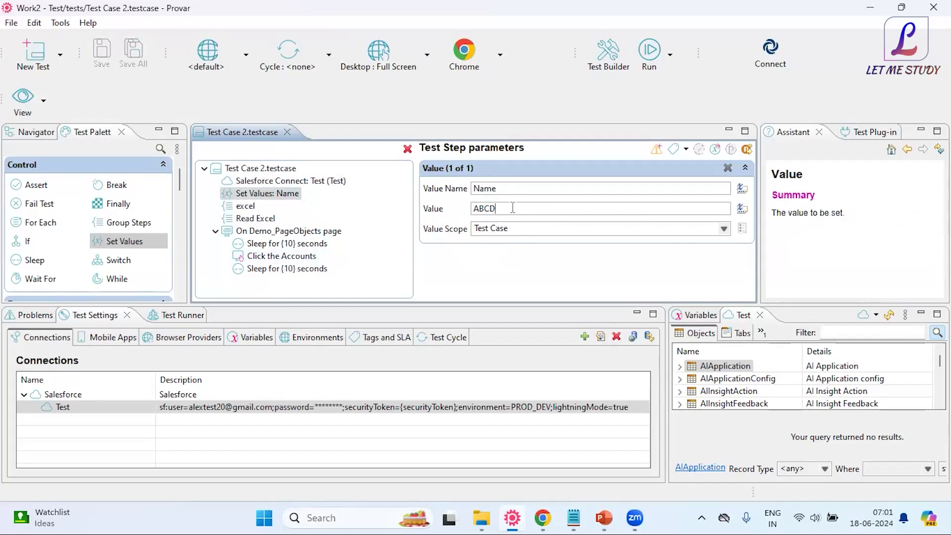
# - Examine the Value Name and Value fields of the Set Values step
pyautogui.doubleClick(513, 189)
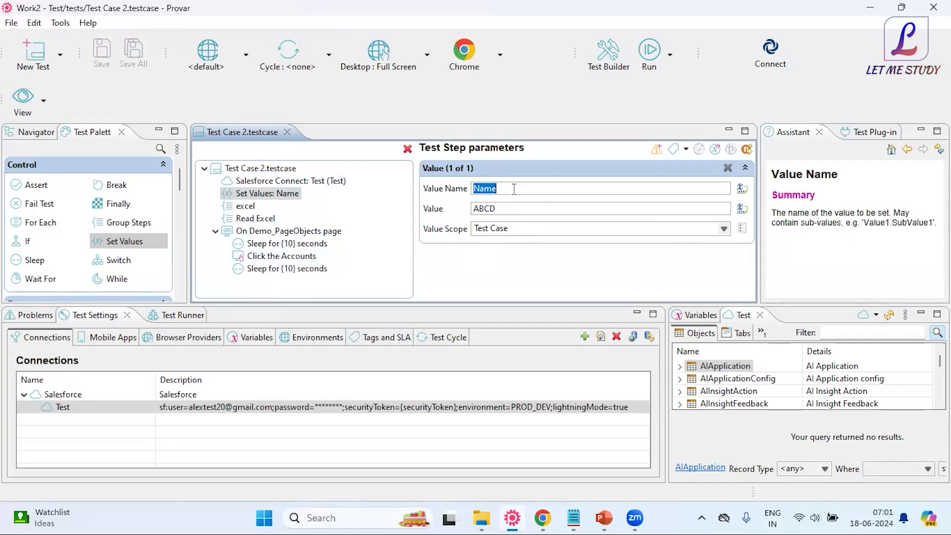
pyautogui.click(513, 189)
pyautogui.moveTo(509, 190); pyautogui.dragTo(457, 190)
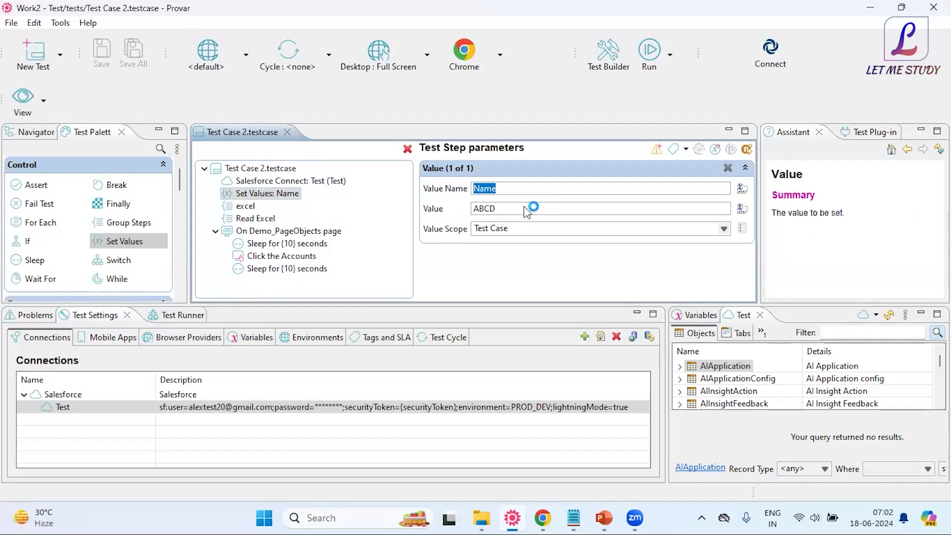
pyautogui.doubleClick(475, 208)
pyautogui.click(487, 187)
pyautogui.click(489, 211)
pyautogui.moveTo(480, 184); pyautogui.dragTo(518, 190)
pyautogui.click(503, 211)
pyautogui.click(272, 193)
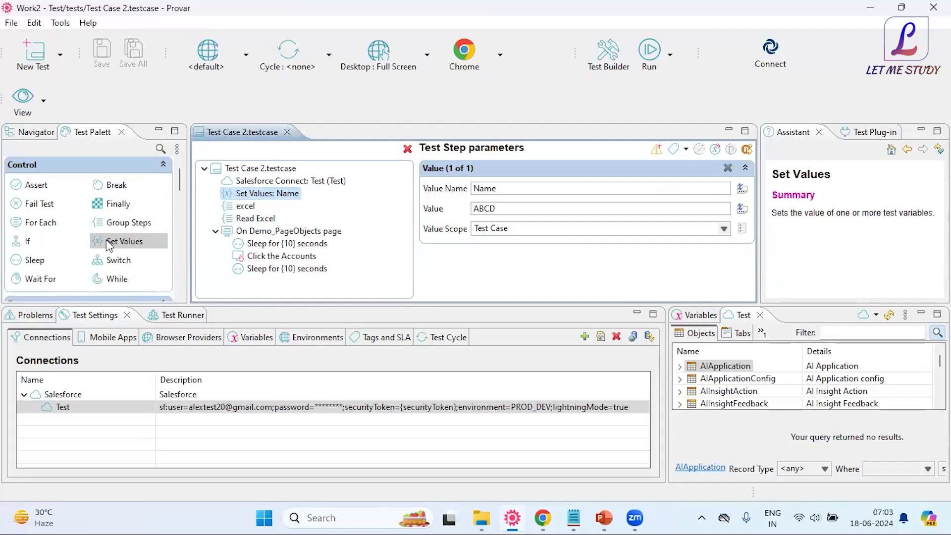
# - Review the Value Scope options of the Set Values step and choose Test Case as the scope
pyautogui.click(521, 229)
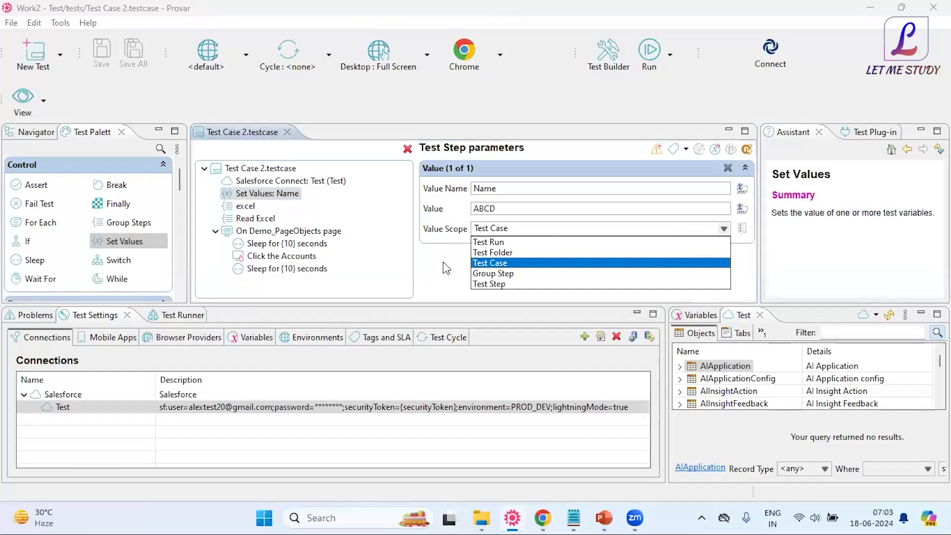
pyautogui.click(446, 268)
pyautogui.click(524, 230)
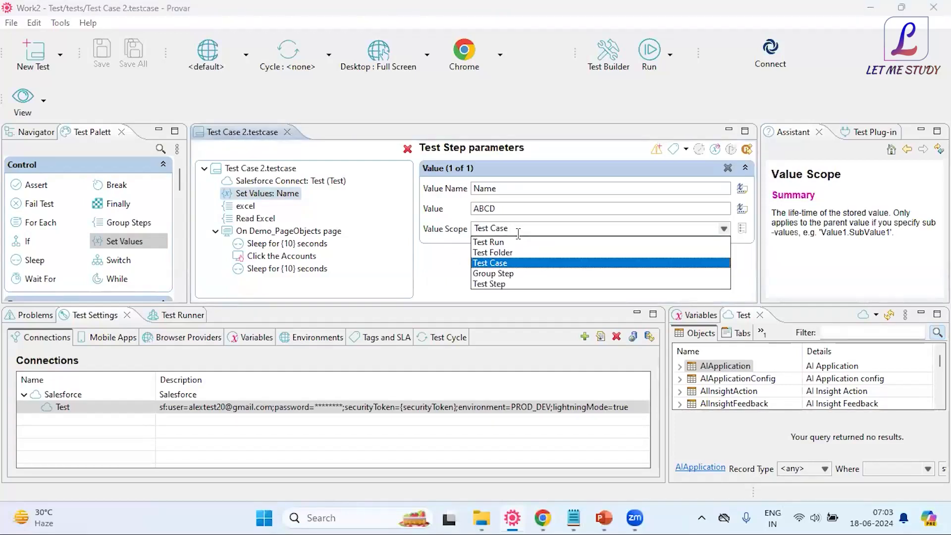
pyautogui.click(434, 262)
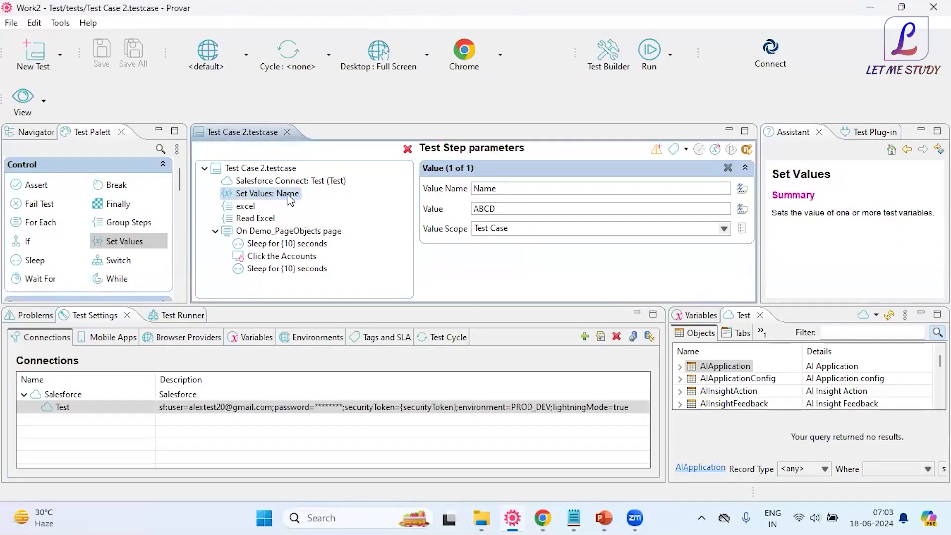
pyautogui.doubleClick(505, 190)
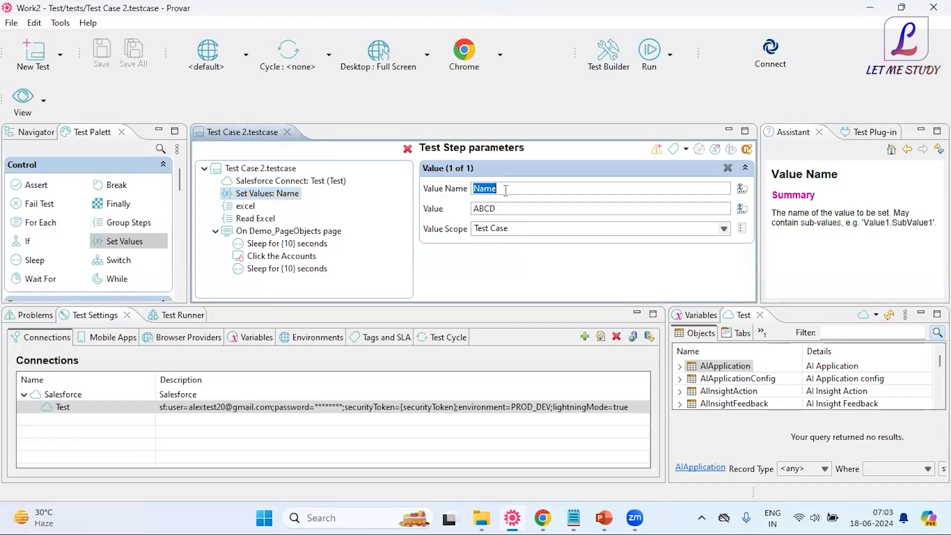
pyautogui.click(525, 229)
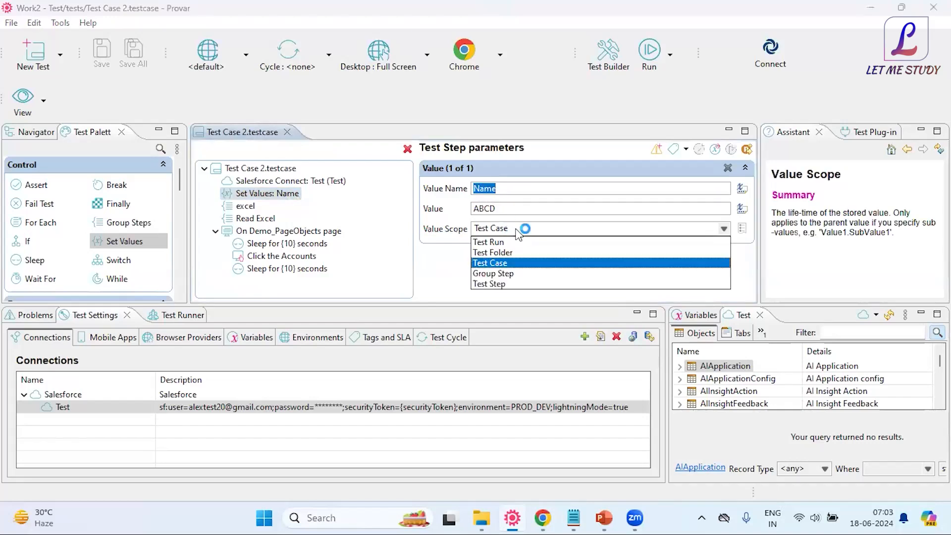
pyautogui.click(506, 265)
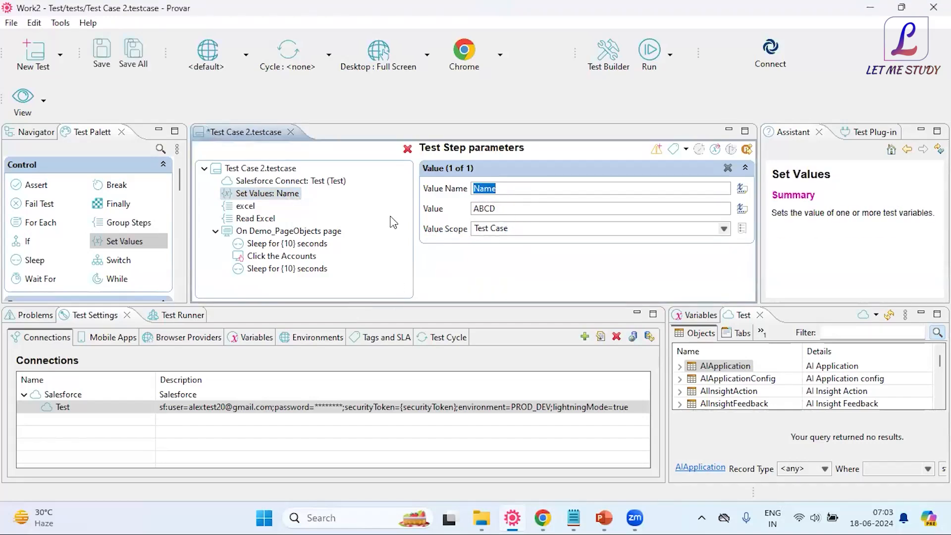
pyautogui.click(528, 225)
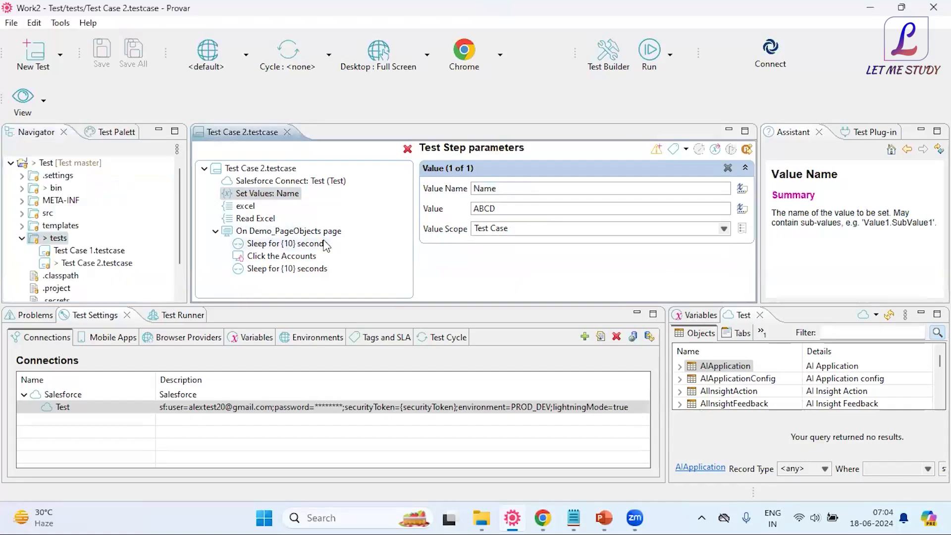
# - Return to the Test Palette and read the descriptions of the Sleep, Switch, Wait For and While controls
pyautogui.click(95, 133)
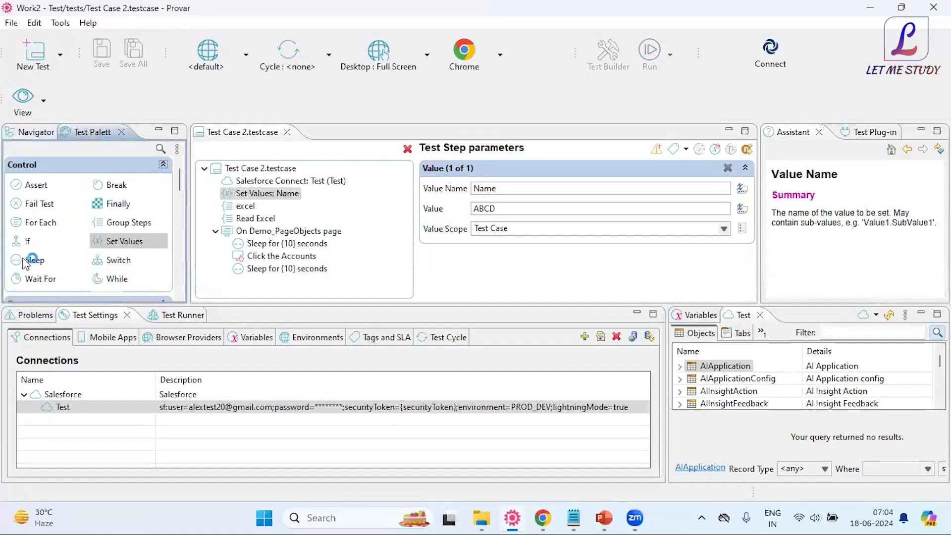
pyautogui.click(61, 263)
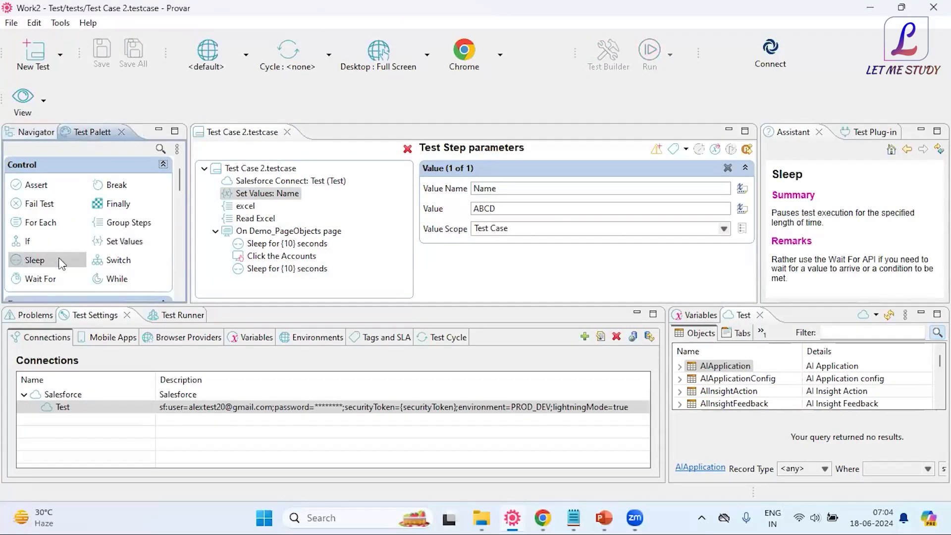
pyautogui.click(132, 264)
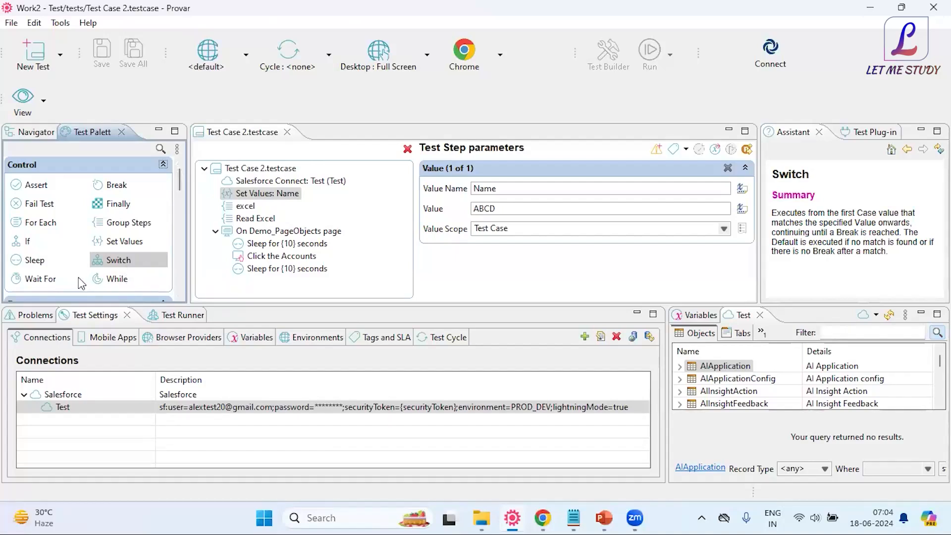
pyautogui.click(50, 280)
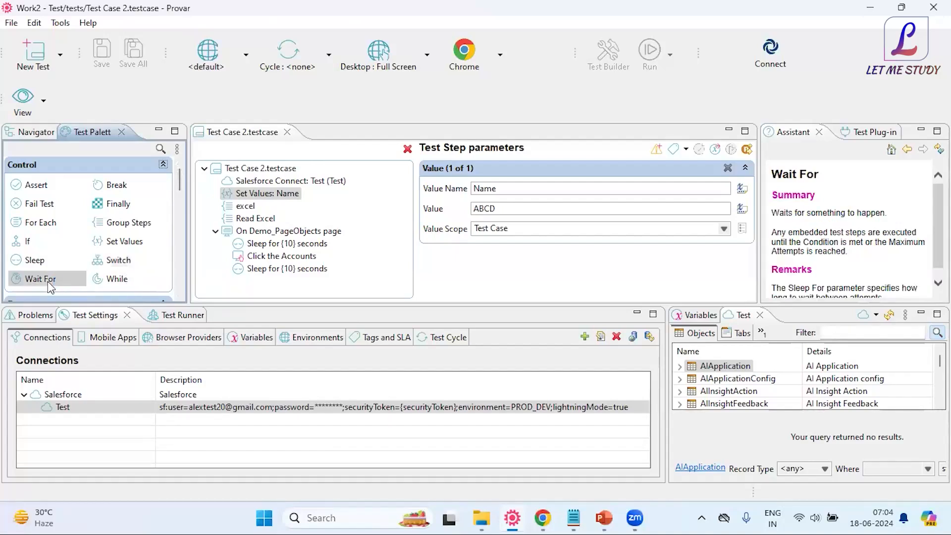
pyautogui.click(34, 263)
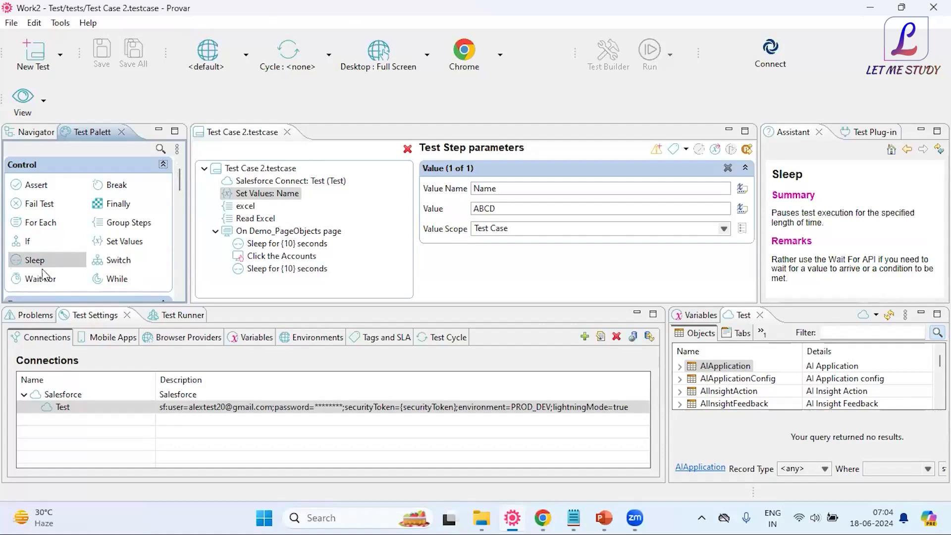
pyautogui.click(47, 282)
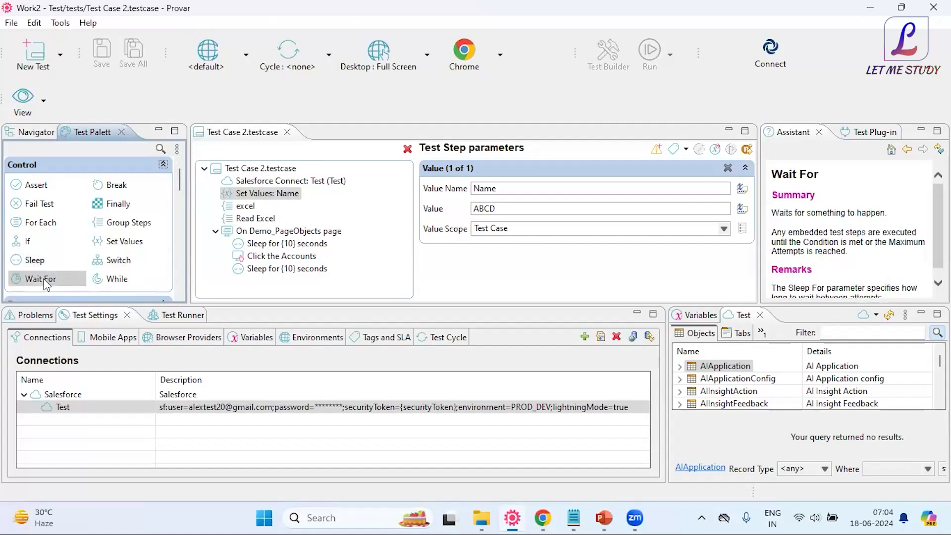
pyautogui.click(46, 265)
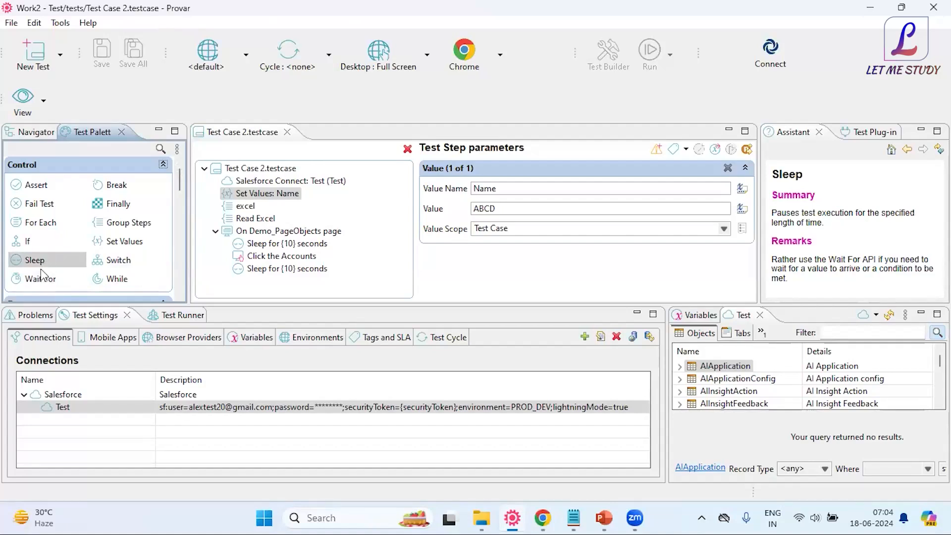
pyautogui.click(47, 285)
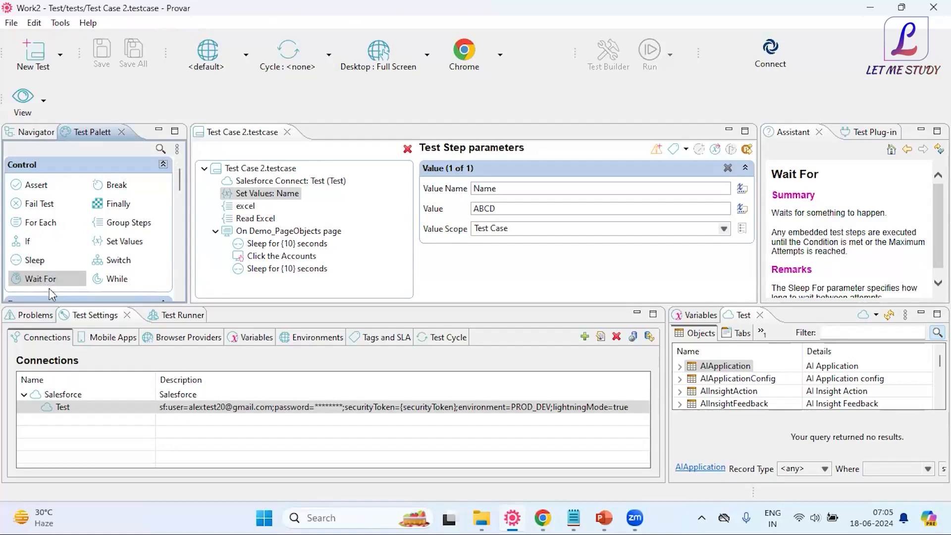
pyautogui.click(102, 286)
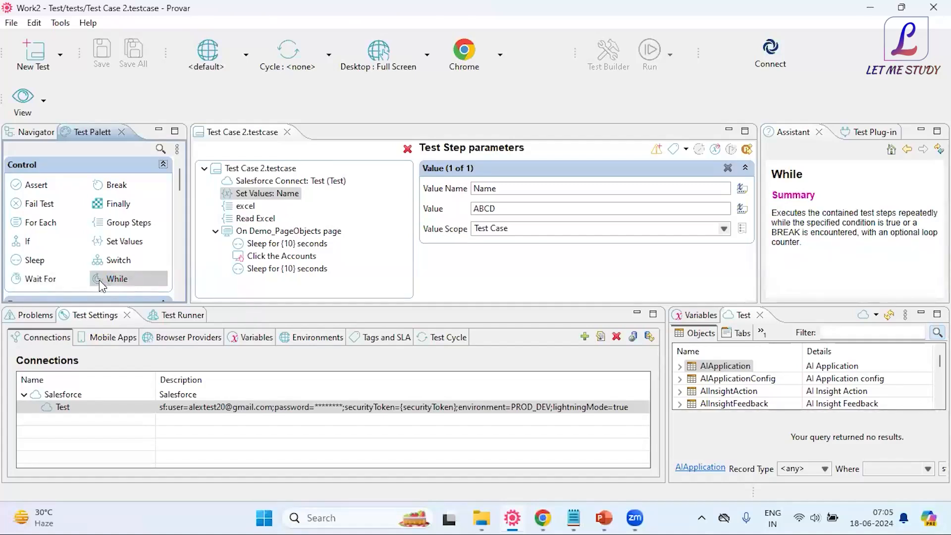
# - Examine the Data group of the Test Palette, from DB Connect to the web request and web service items
pyautogui.scroll(-3, 122, 227)
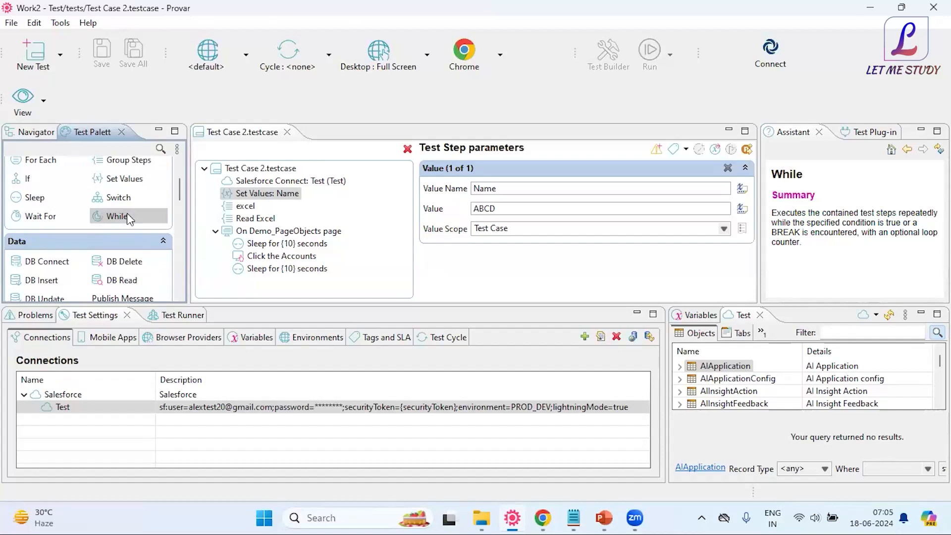
pyautogui.scroll(-3, 133, 221)
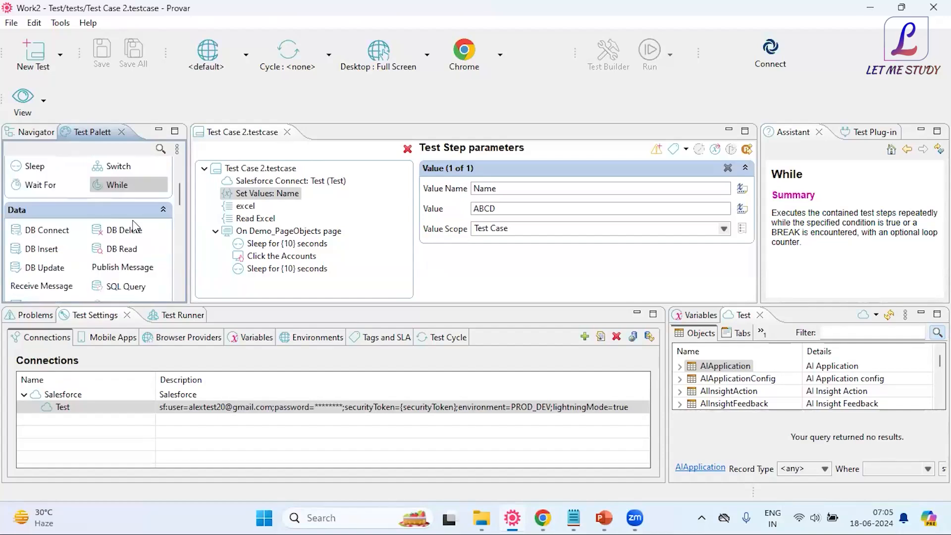
pyautogui.scroll(-1, 133, 225)
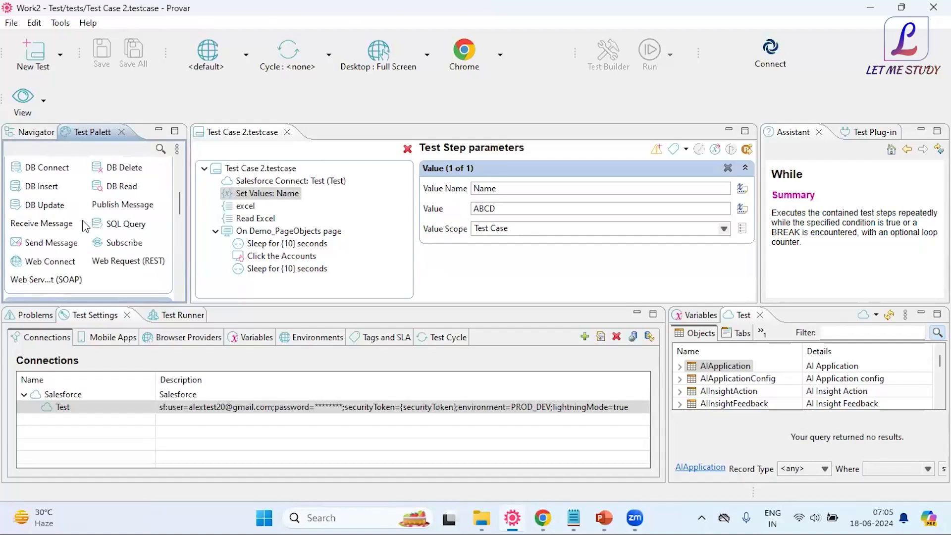
pyautogui.scroll(1, 82, 220)
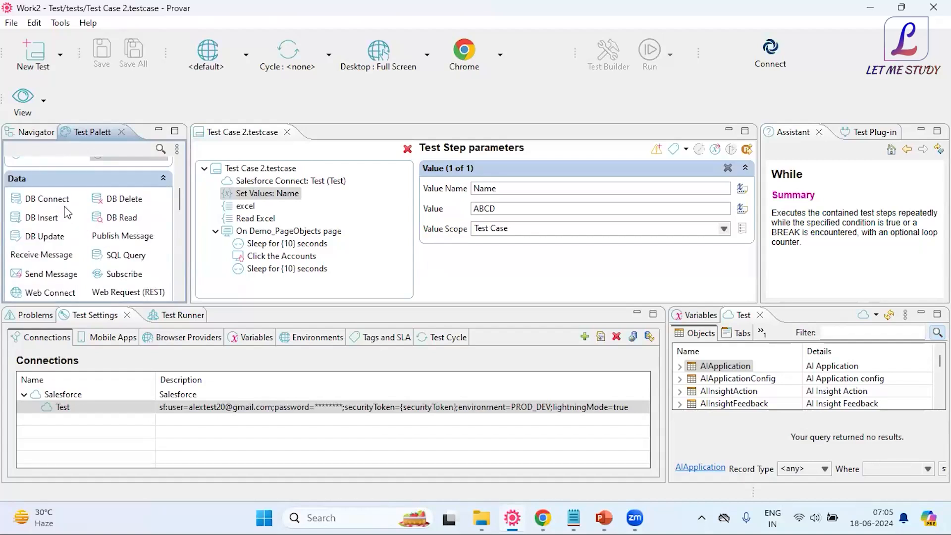
pyautogui.scroll(-1, 64, 212)
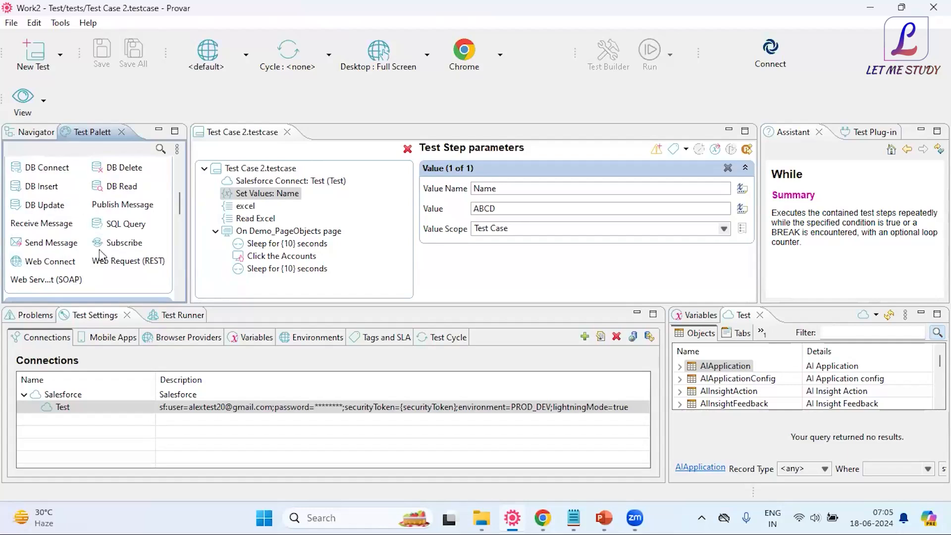
# - Read the descriptions of the DB Connect, DB Insert and DB Update items in the Data group
pyautogui.scroll(1, 71, 265)
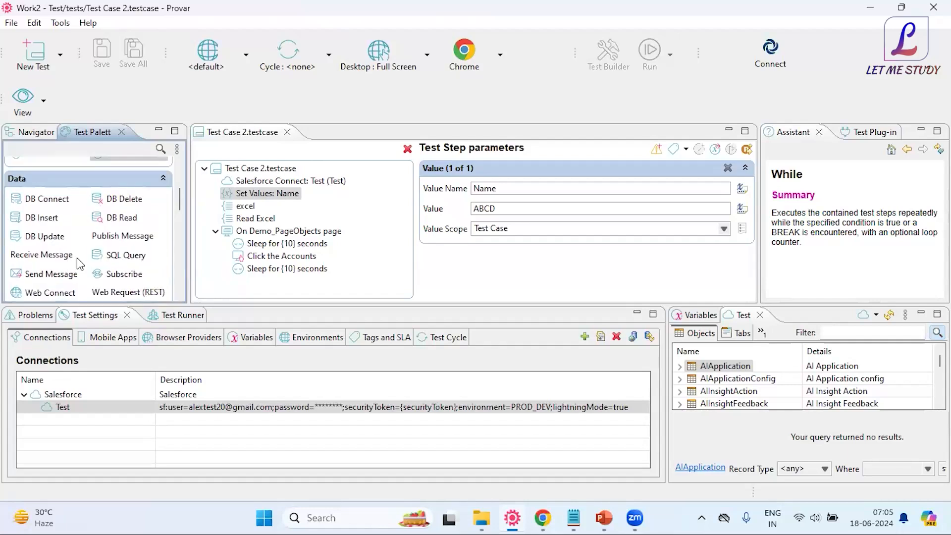
pyautogui.click(166, 179)
pyautogui.click(164, 179)
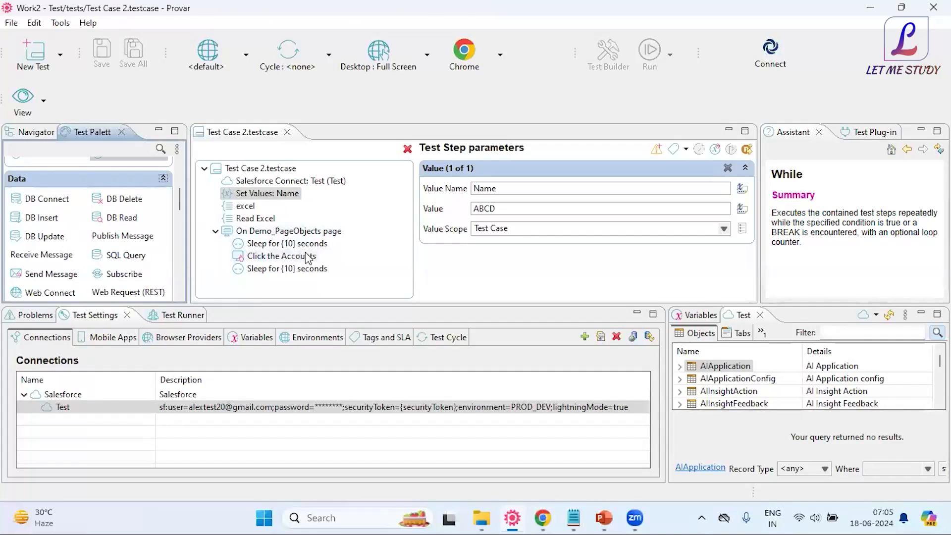
pyautogui.click(50, 201)
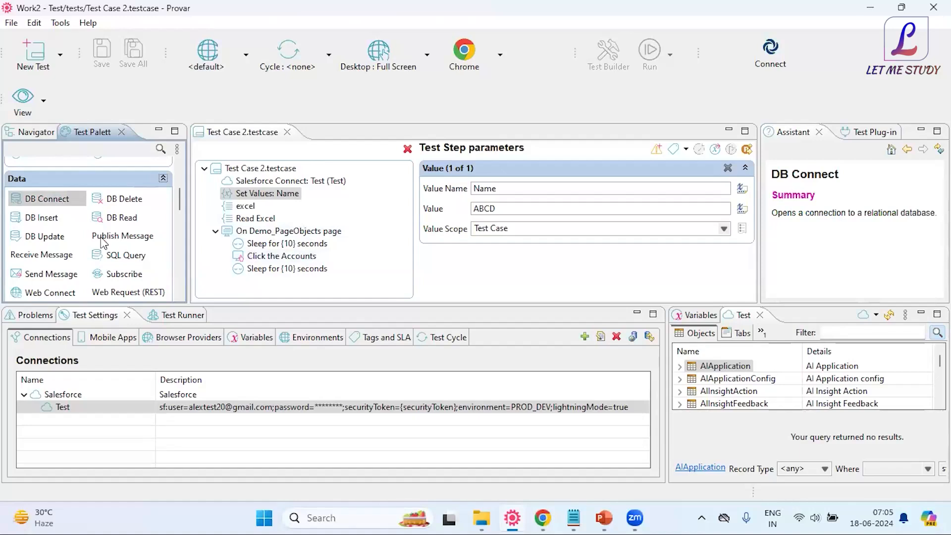
pyautogui.click(30, 223)
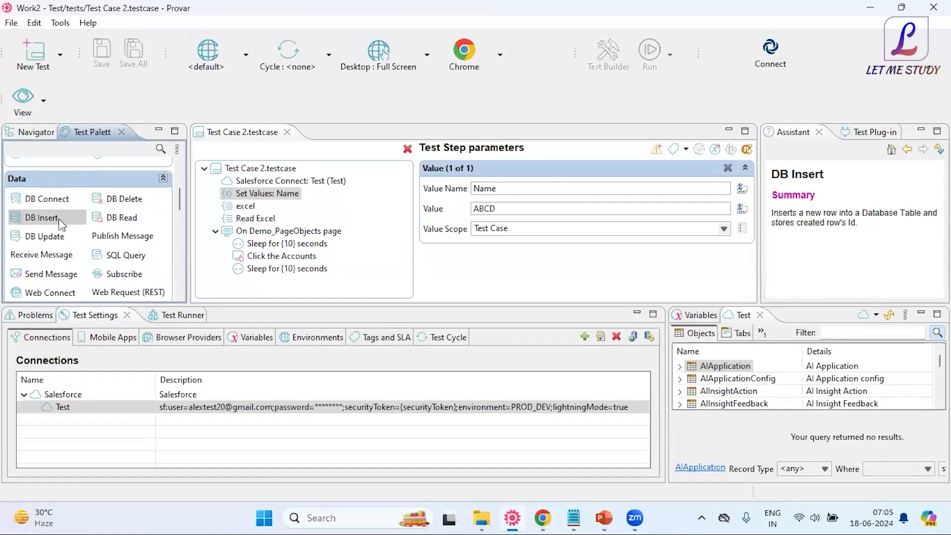
pyautogui.click(58, 240)
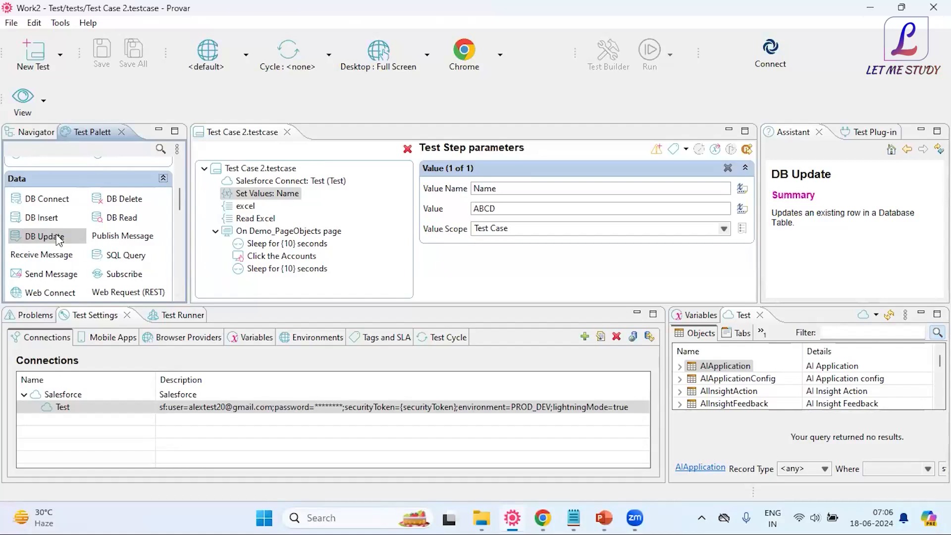
# - Go back to the Control group's While item and examine the first Sleep step under On Demo_PageObjects page
pyautogui.scroll(-5, 64, 236)
pyautogui.scroll(6, 69, 227)
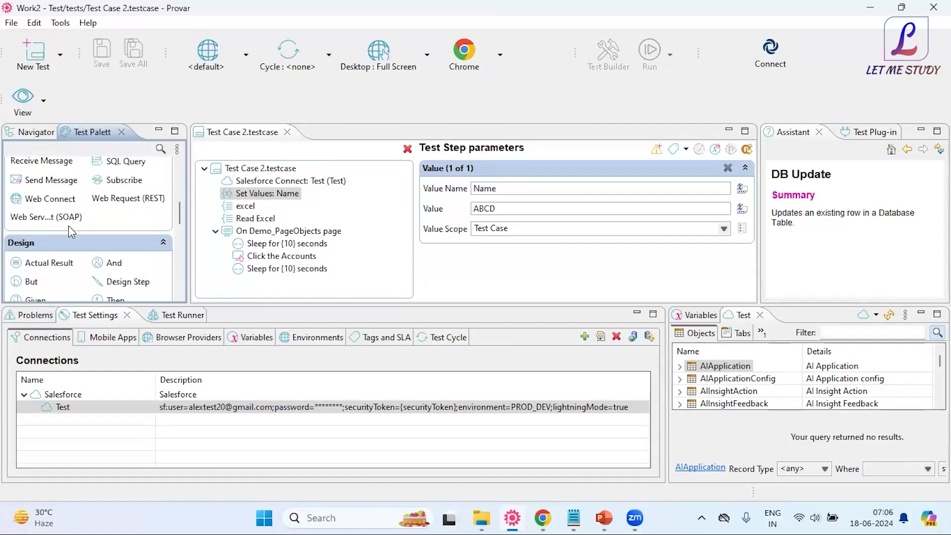
pyautogui.click(106, 218)
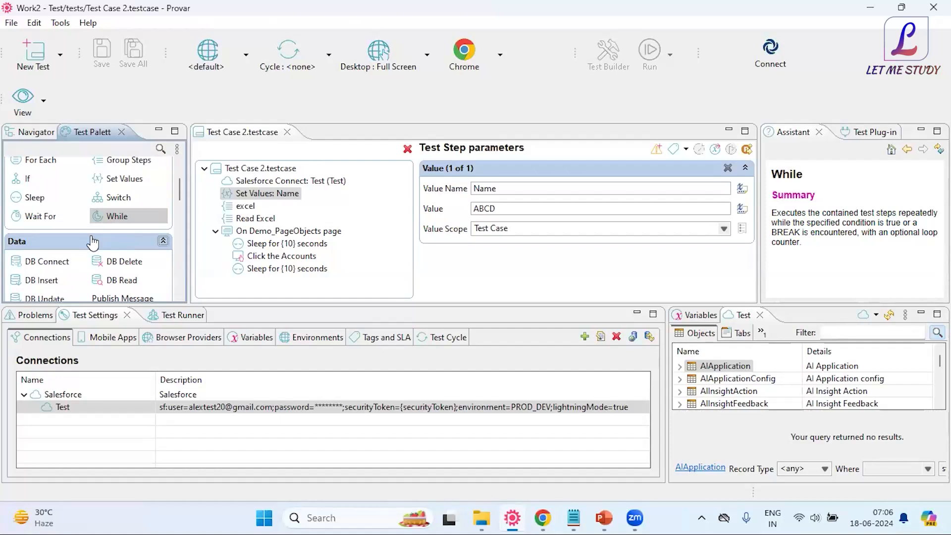
pyautogui.scroll(2, 101, 201)
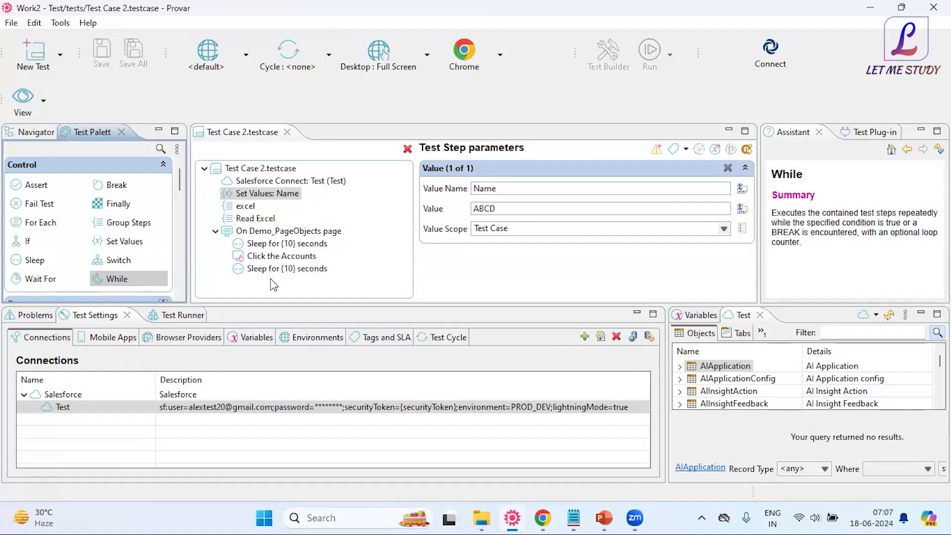
pyautogui.click(257, 248)
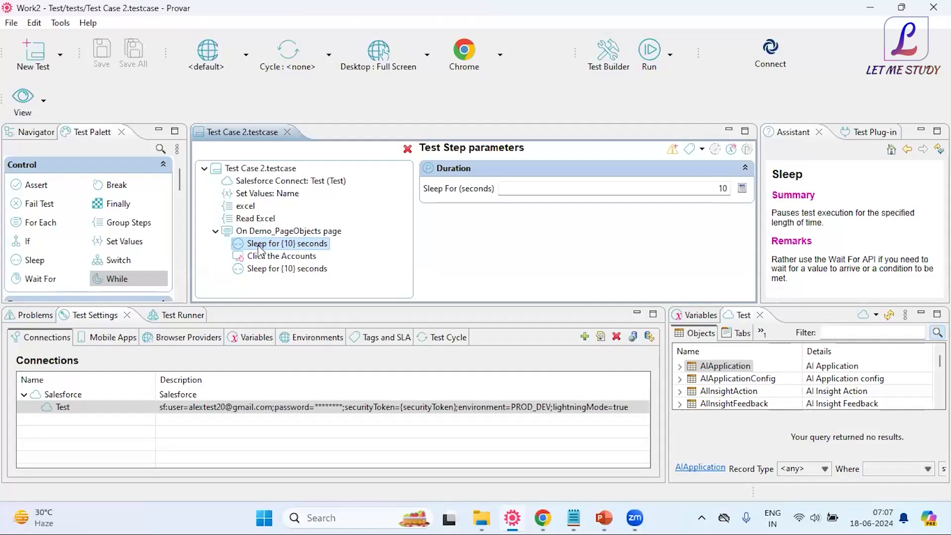
# - Read the descriptions of the Actual Result, And, But, Given and When items in the Design group
pyautogui.scroll(-10, 60, 221)
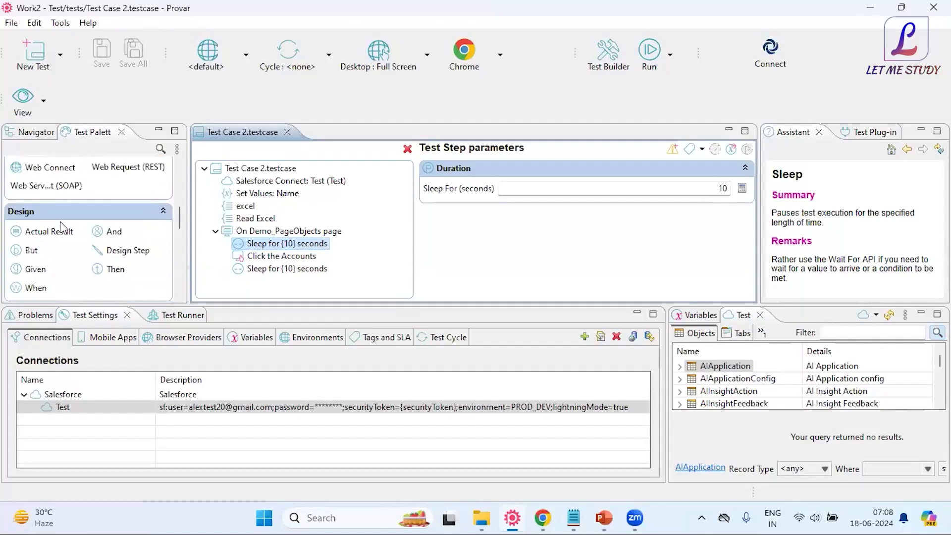
pyautogui.scroll(-1, 60, 225)
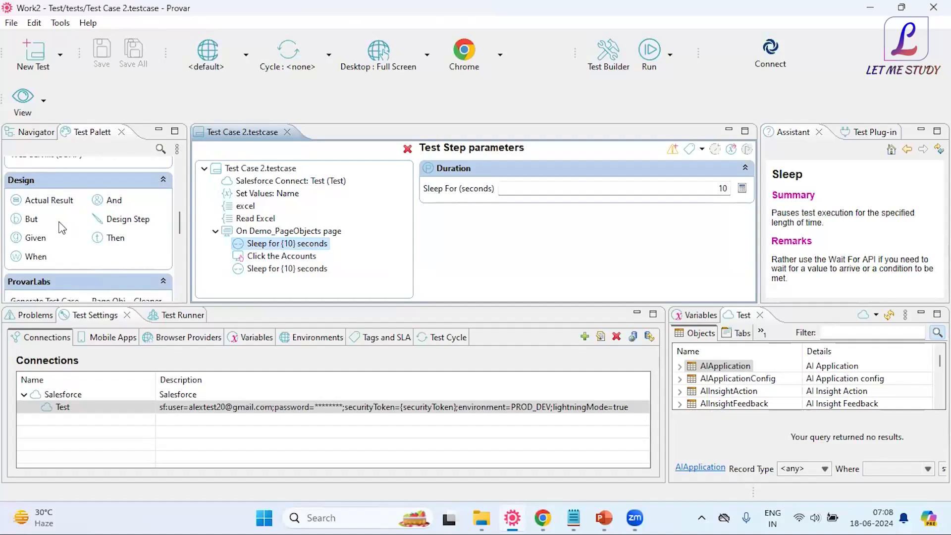
pyautogui.click(32, 201)
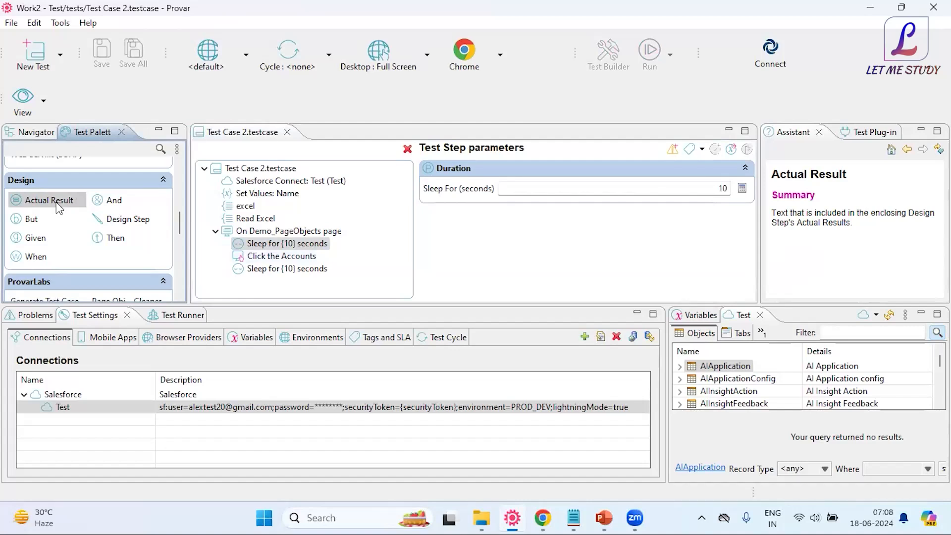
pyautogui.click(102, 201)
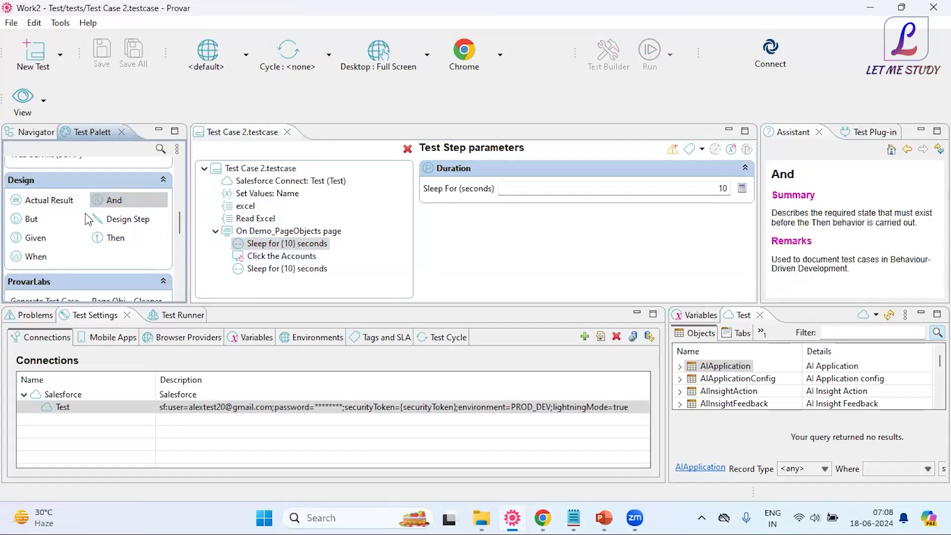
pyautogui.click(41, 219)
pyautogui.click(46, 239)
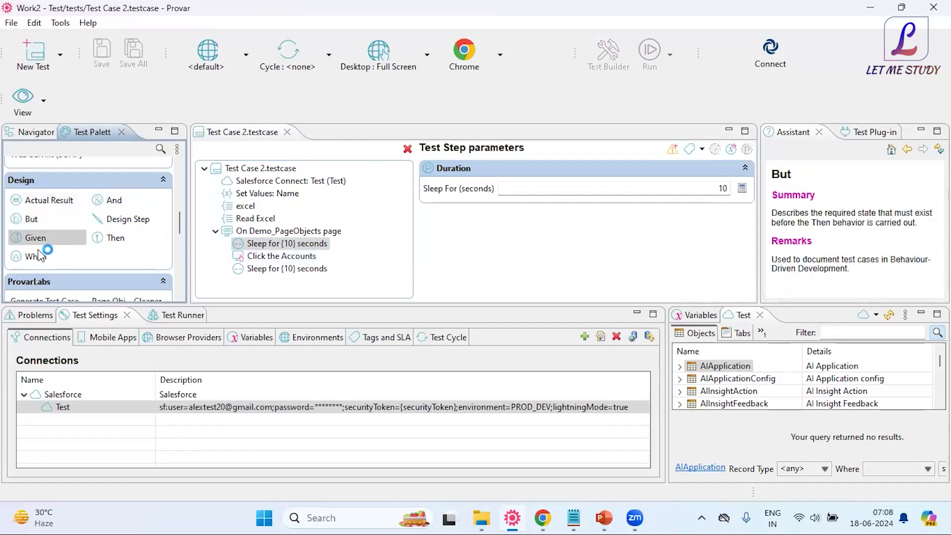
pyautogui.click(38, 251)
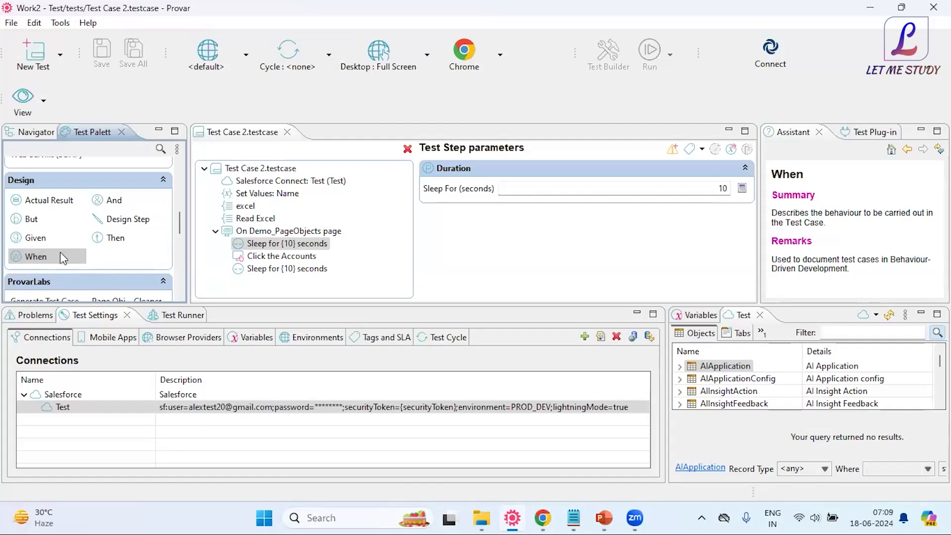
pyautogui.click(44, 240)
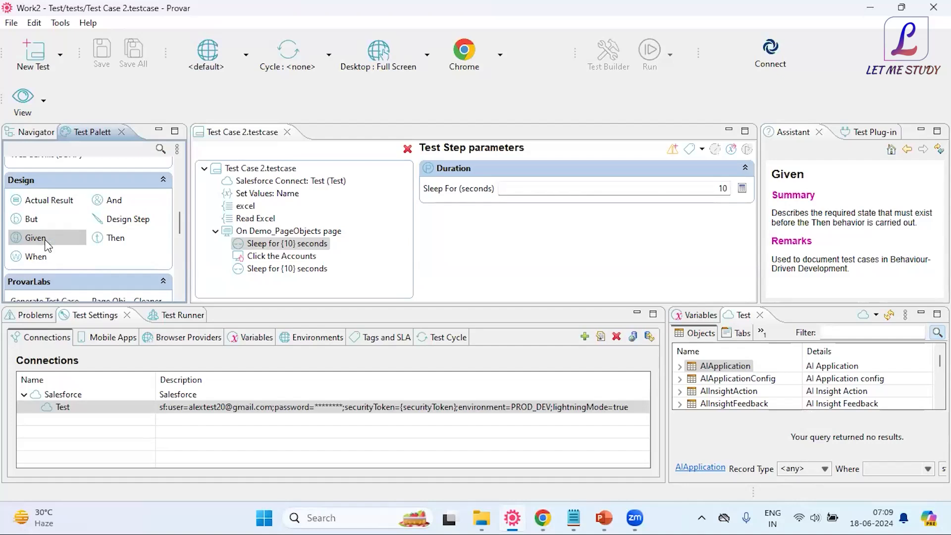
pyautogui.click(47, 223)
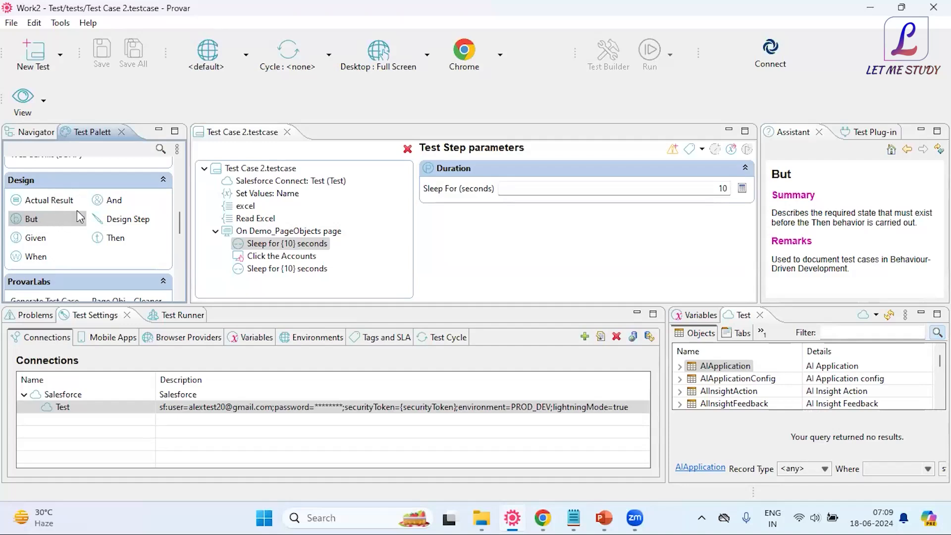
pyautogui.click(113, 198)
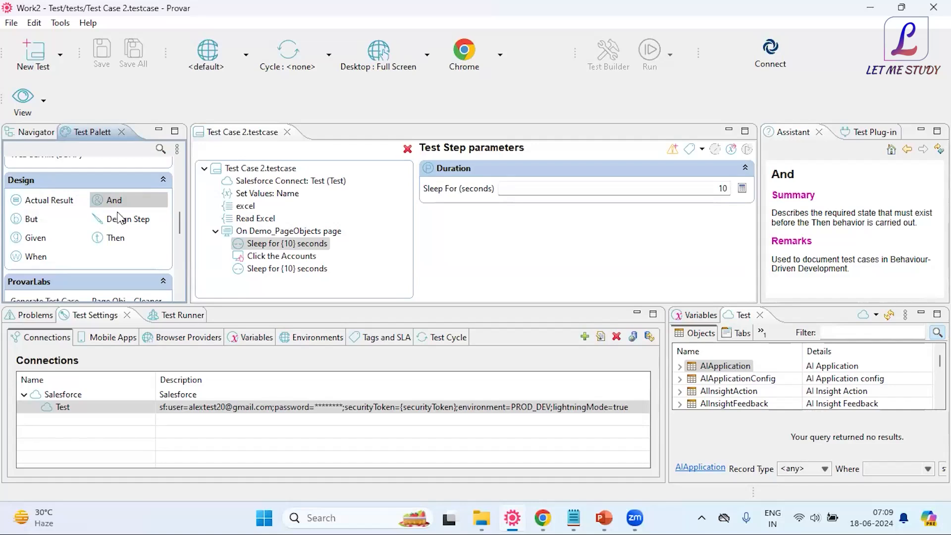
# - Read the description of the Generate Test Case item in the ProvarLabs group
pyautogui.scroll(-1, 119, 224)
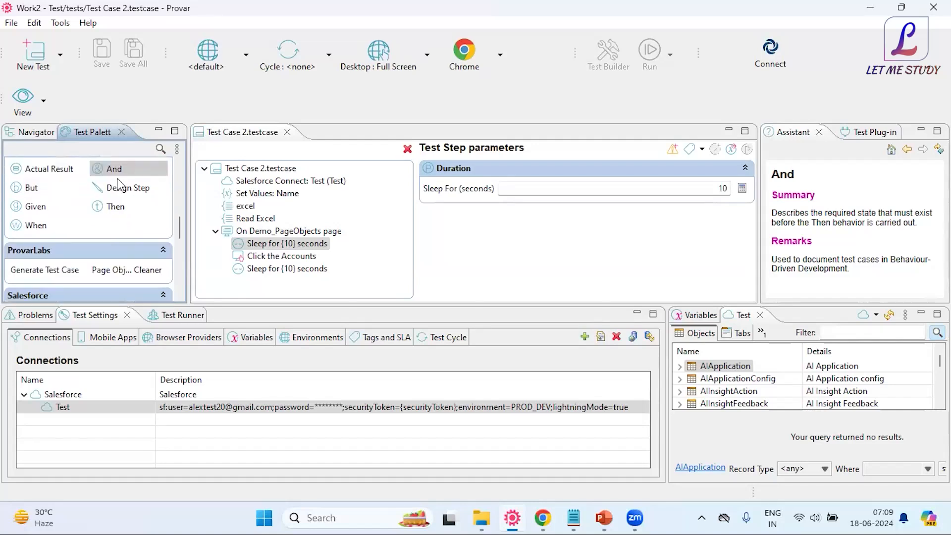
pyautogui.scroll(-1, 105, 219)
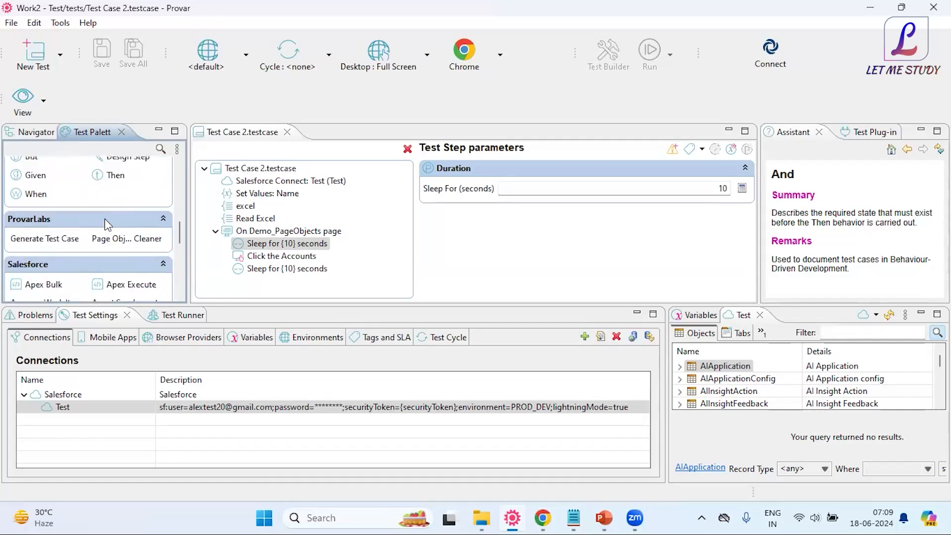
pyautogui.click(68, 242)
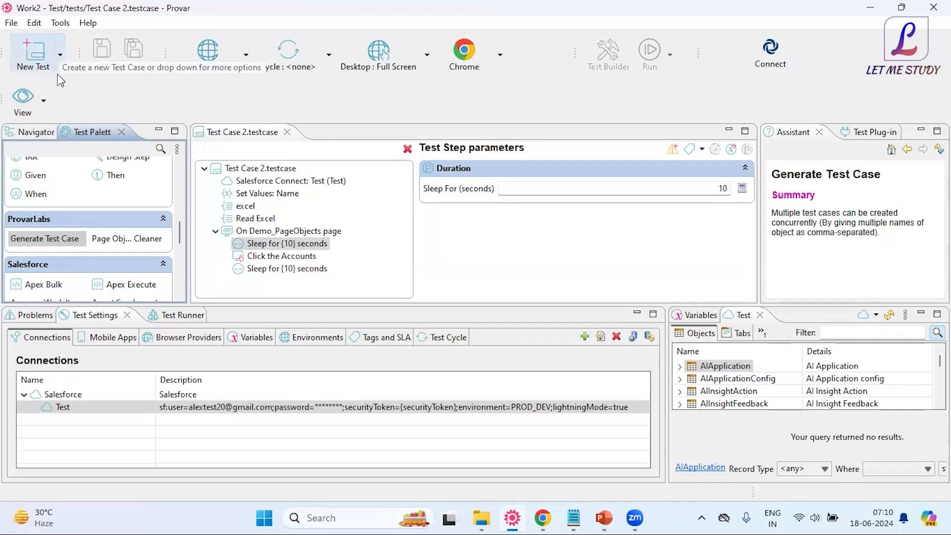
# - Compare the descriptions of the Apex Bulk and Apex Execute items in the Salesforce group
pyautogui.scroll(-3, 79, 194)
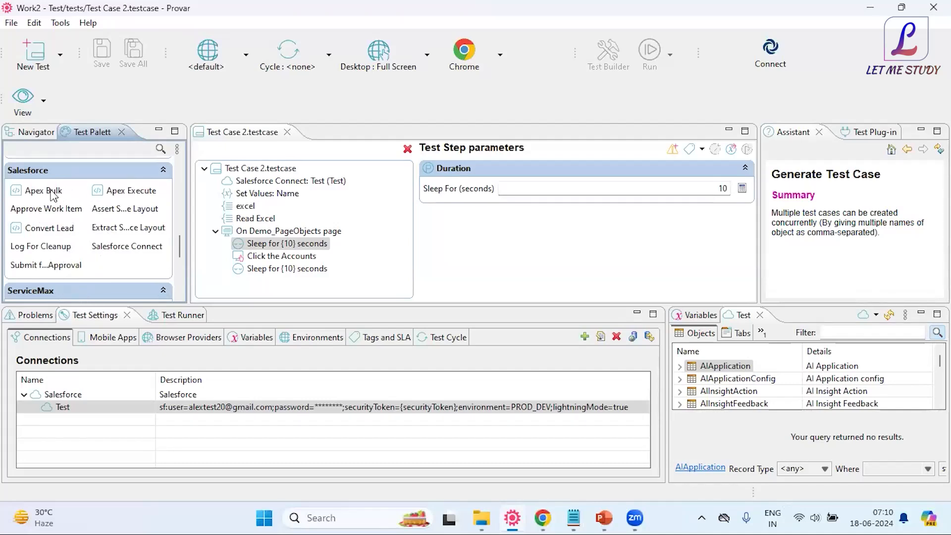
pyautogui.click(55, 194)
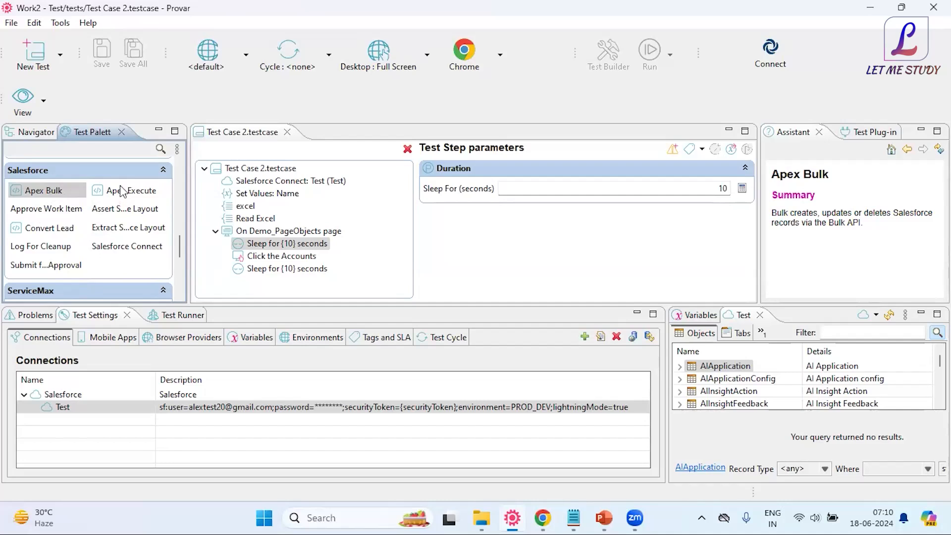
pyautogui.click(121, 192)
pyautogui.click(56, 192)
pyautogui.click(121, 188)
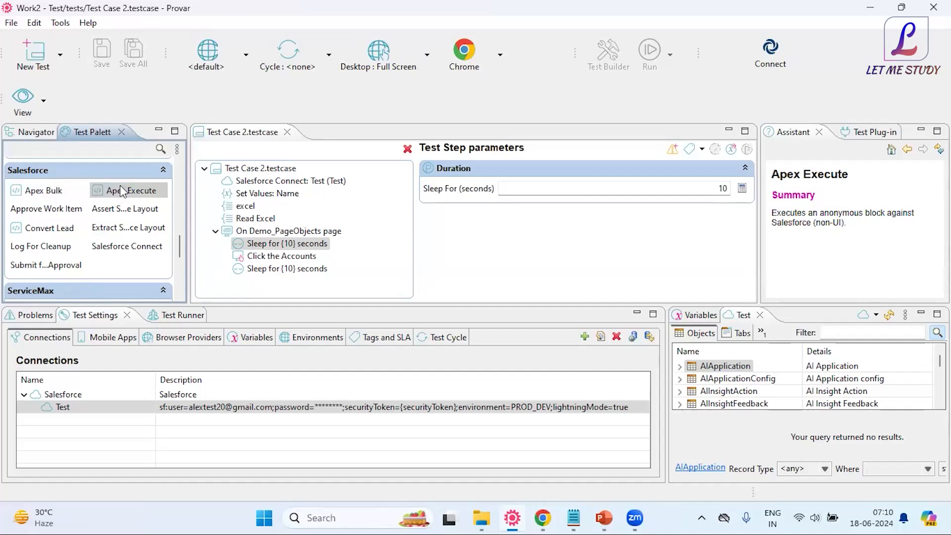
pyautogui.click(48, 192)
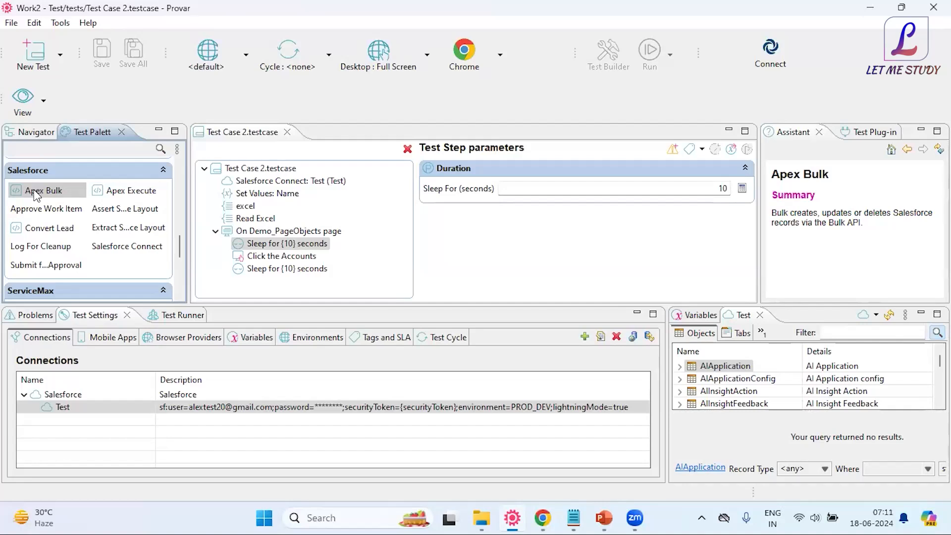
pyautogui.click(139, 192)
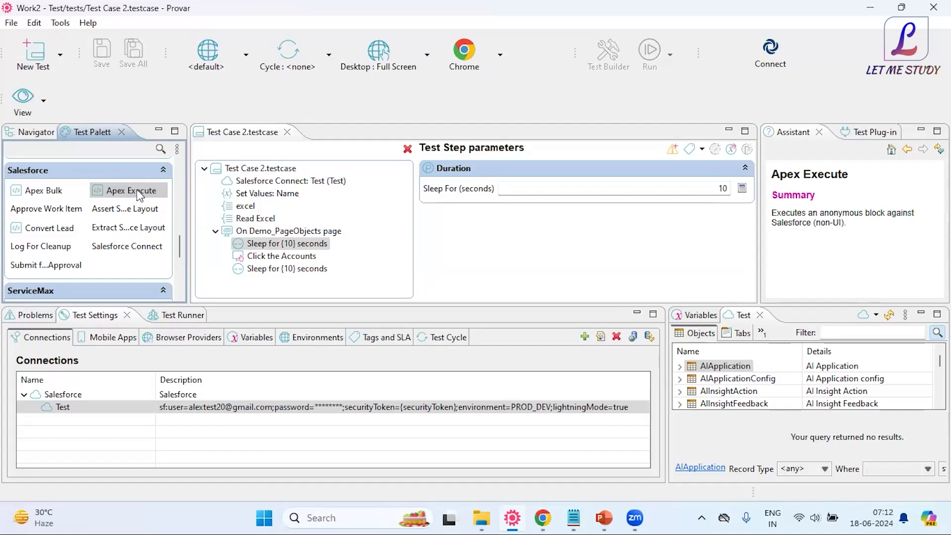
# - Find the UI group in the Test Palette and examine the Control Type options and Field of the Click the Accounts step
pyautogui.scroll(-3, 133, 227)
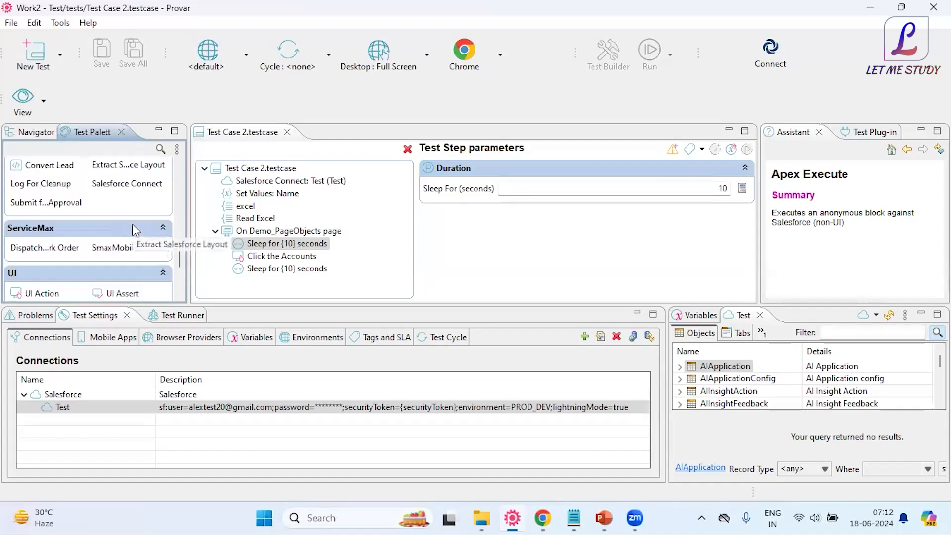
pyautogui.scroll(-2, 133, 226)
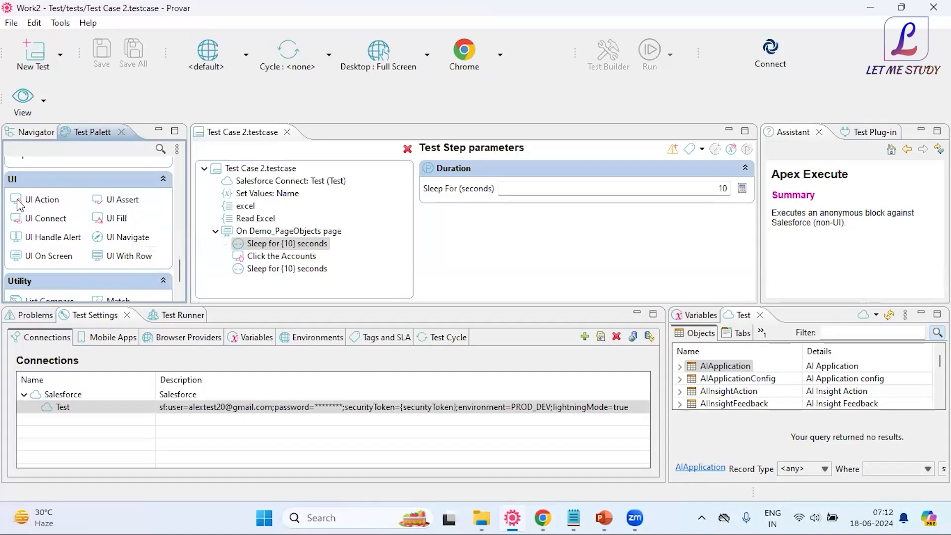
pyautogui.click(240, 260)
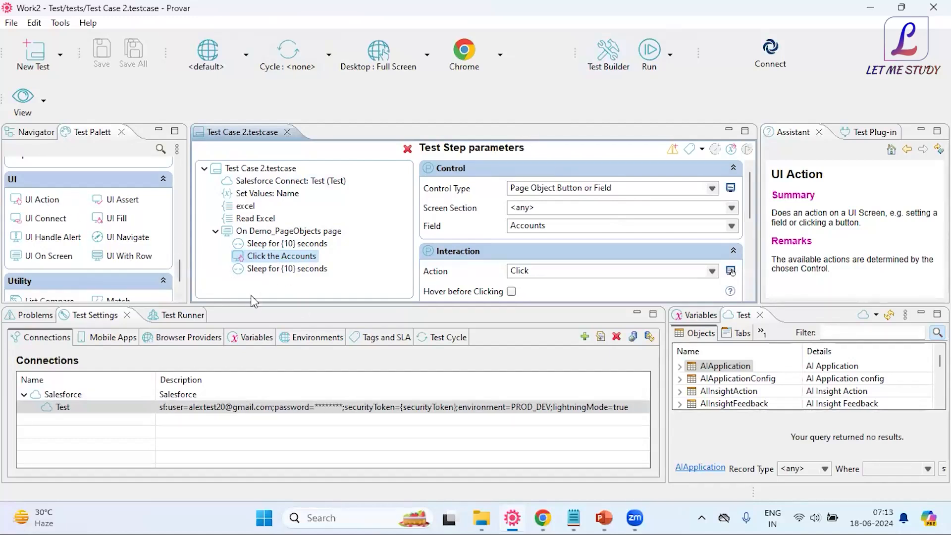
pyautogui.click(568, 188)
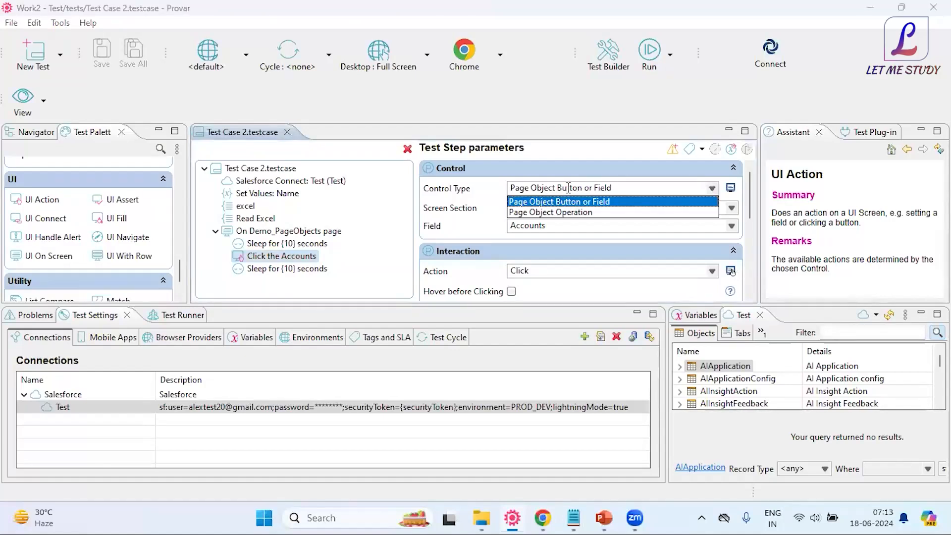
pyautogui.click(540, 225)
pyautogui.click(539, 240)
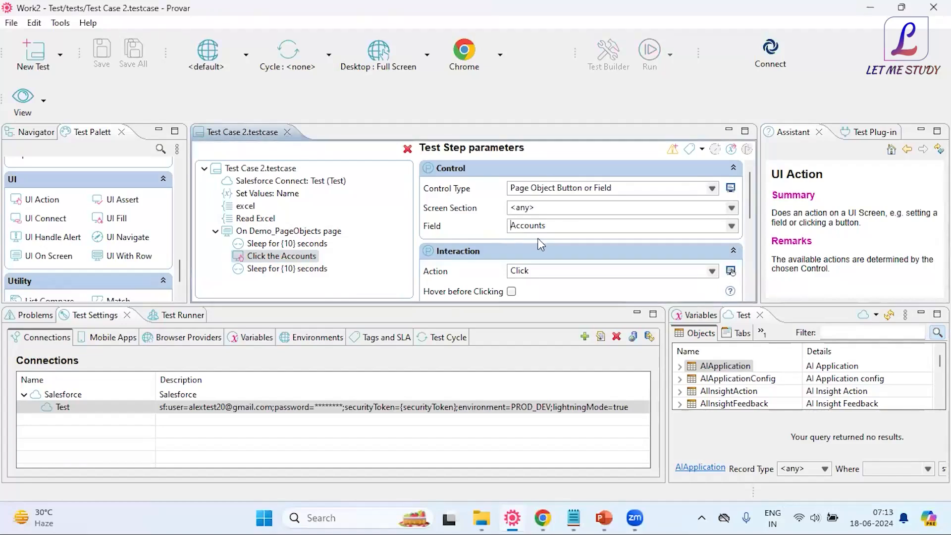
# - Review the Action options available for the Click the Accounts step without changing the selection
pyautogui.click(548, 268)
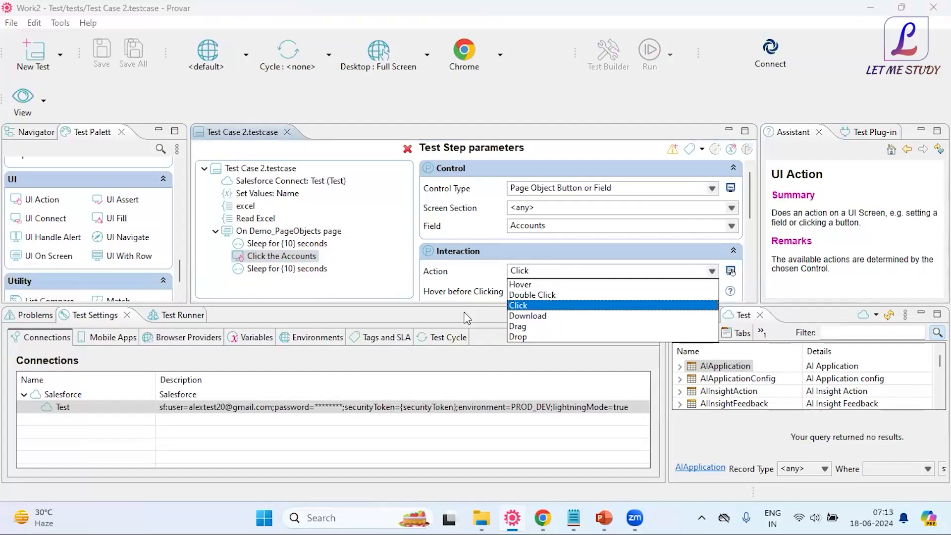
pyautogui.click(373, 283)
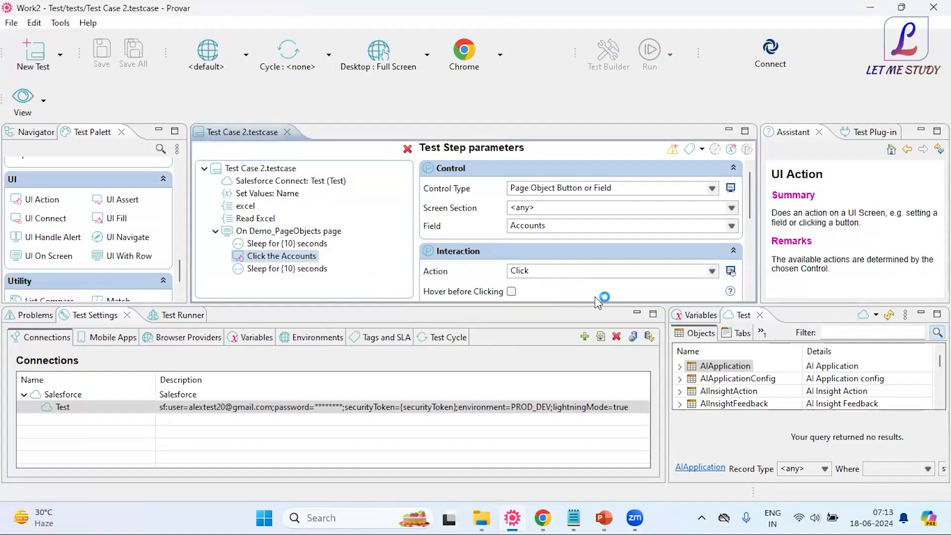
pyautogui.click(581, 274)
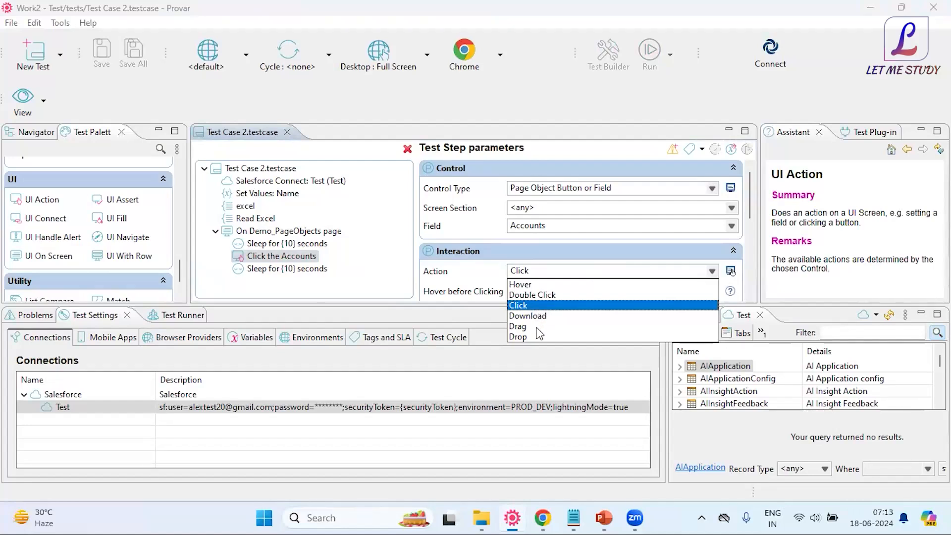
pyautogui.click(373, 288)
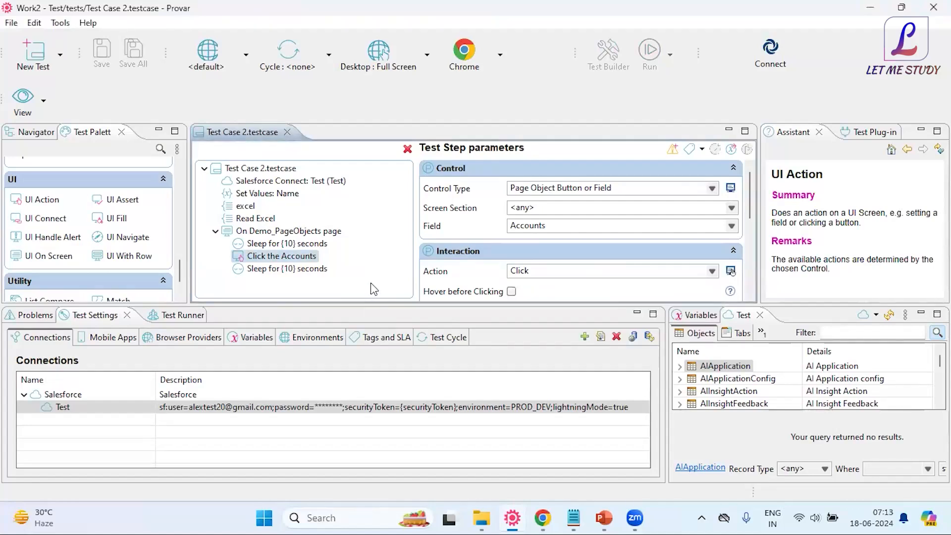
# - Read the descriptions of the UI Assert, UI Fill and UI On Screen items in the UI group
pyautogui.click(115, 202)
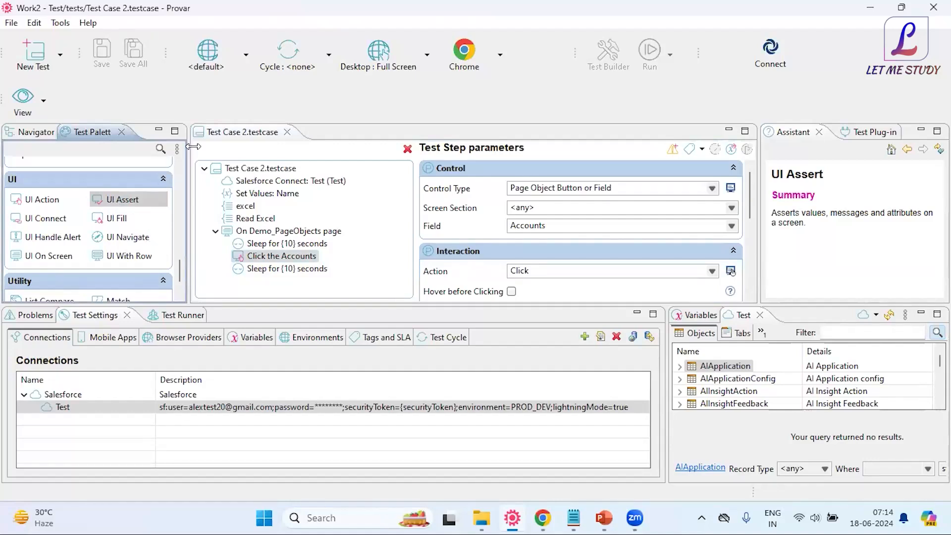
pyautogui.click(534, 150)
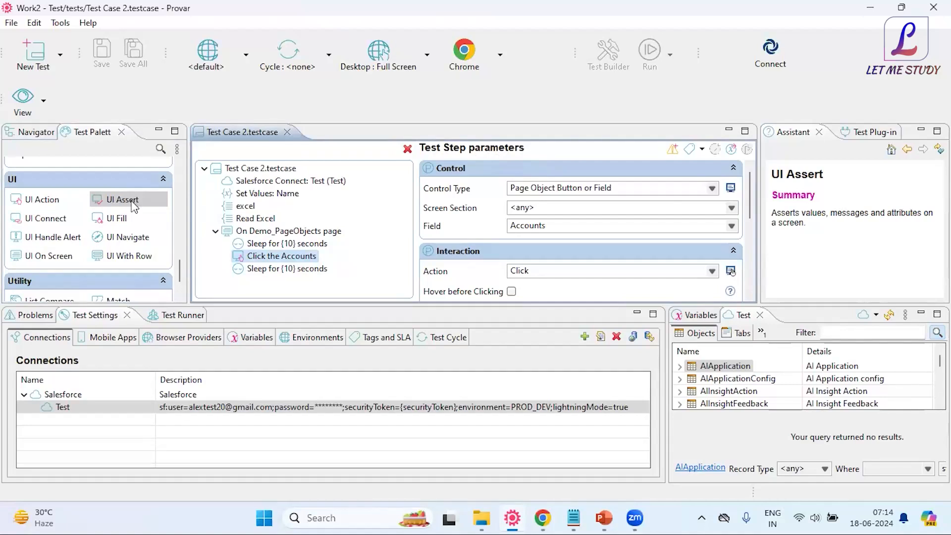
pyautogui.click(121, 220)
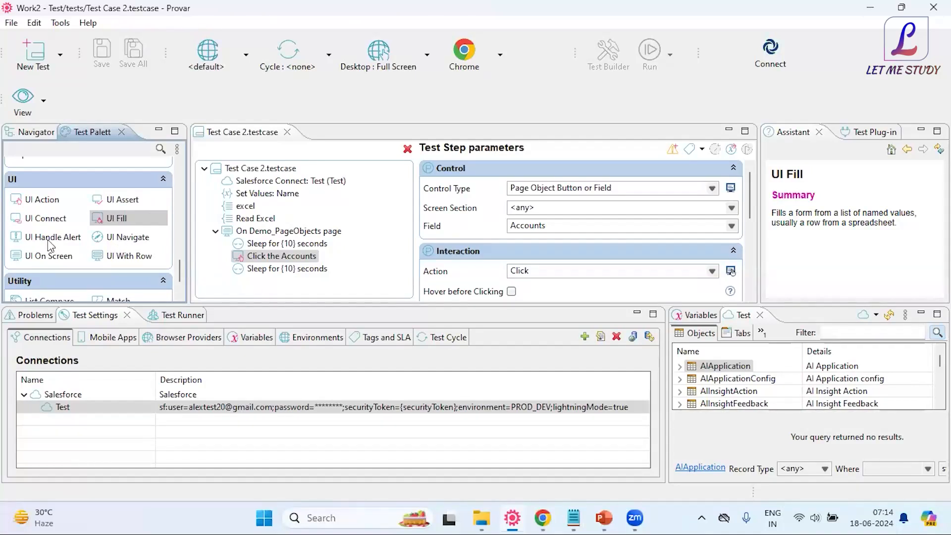
pyautogui.click(52, 258)
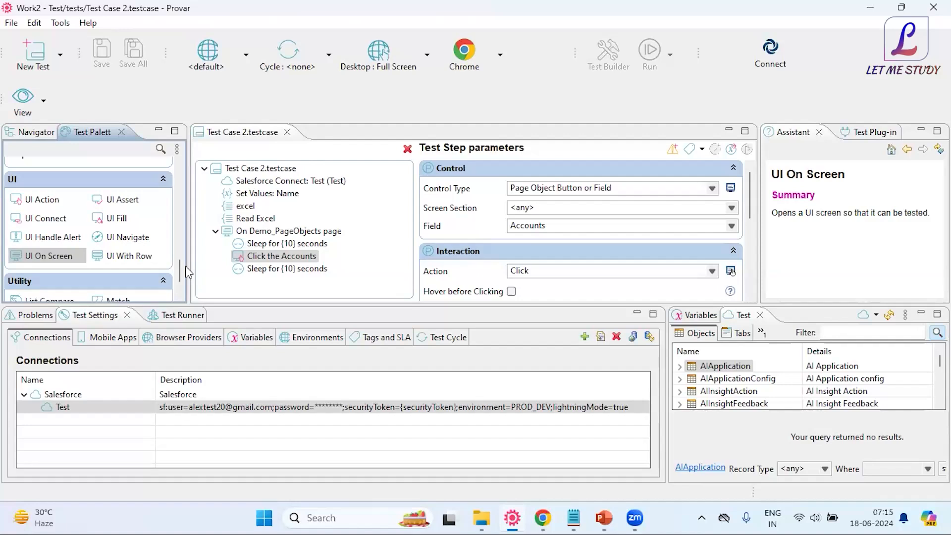
# - Select the root of Test Case 2 and examine the items in the Test Palette's Utility group
pyautogui.click(258, 169)
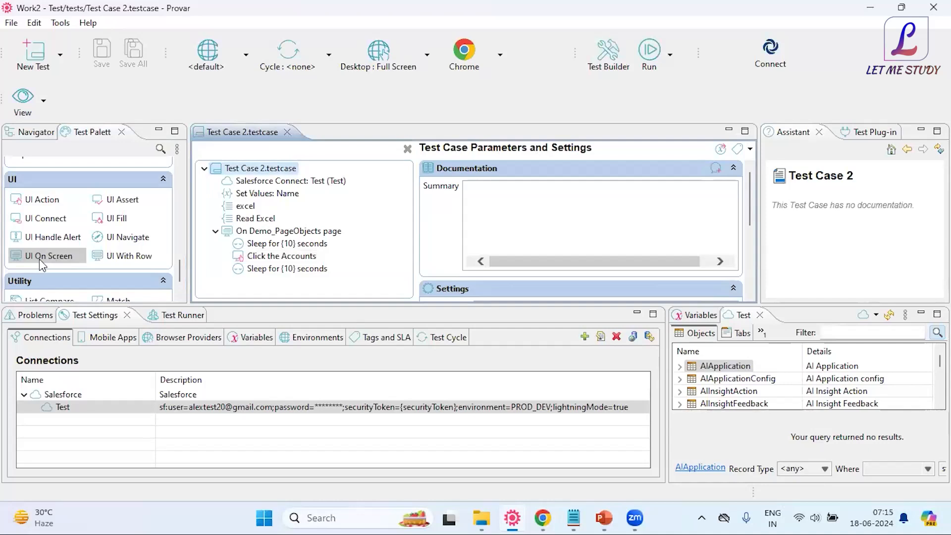
pyautogui.scroll(-2, 75, 248)
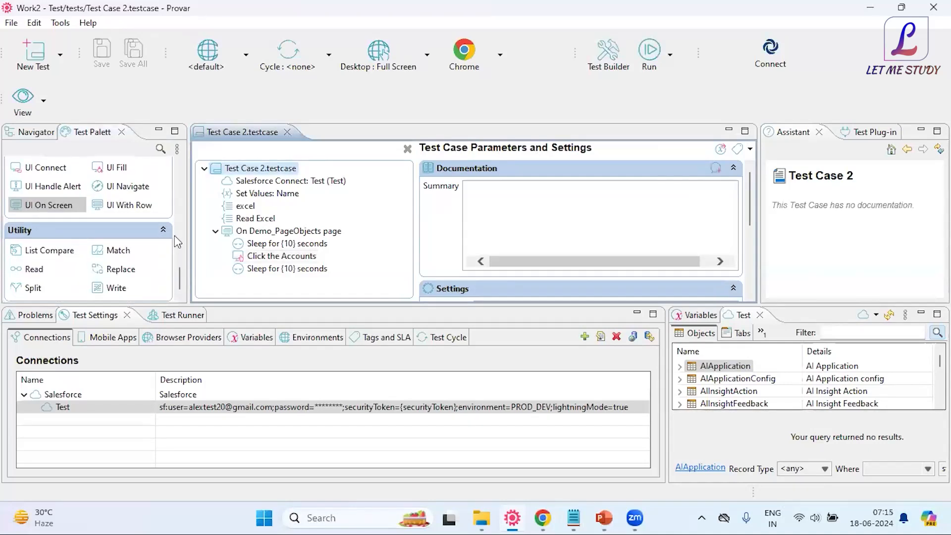
pyautogui.click(181, 281)
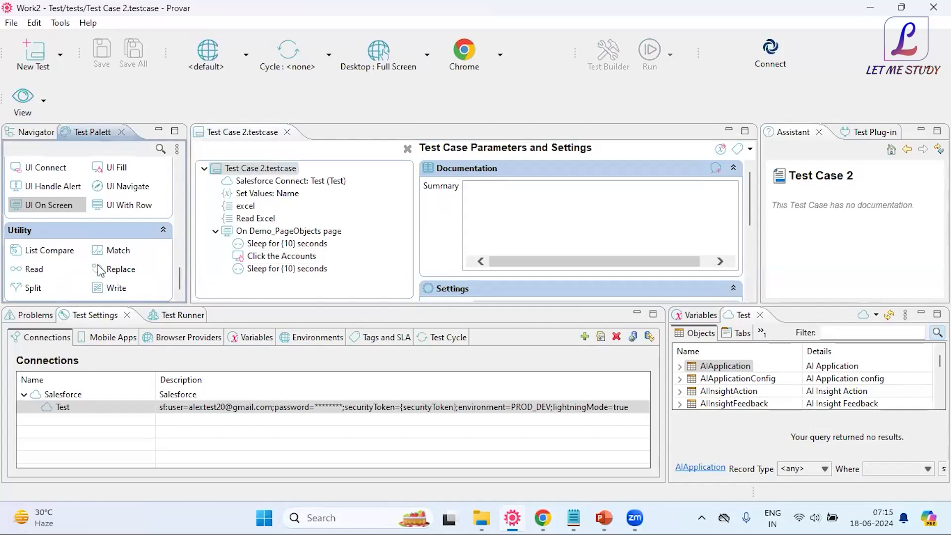
pyautogui.scroll(3, 102, 268)
pyautogui.scroll(-3, 103, 266)
# - Review the items in the Test Palette's Control and Data groups
pyautogui.scroll(10, 102, 266)
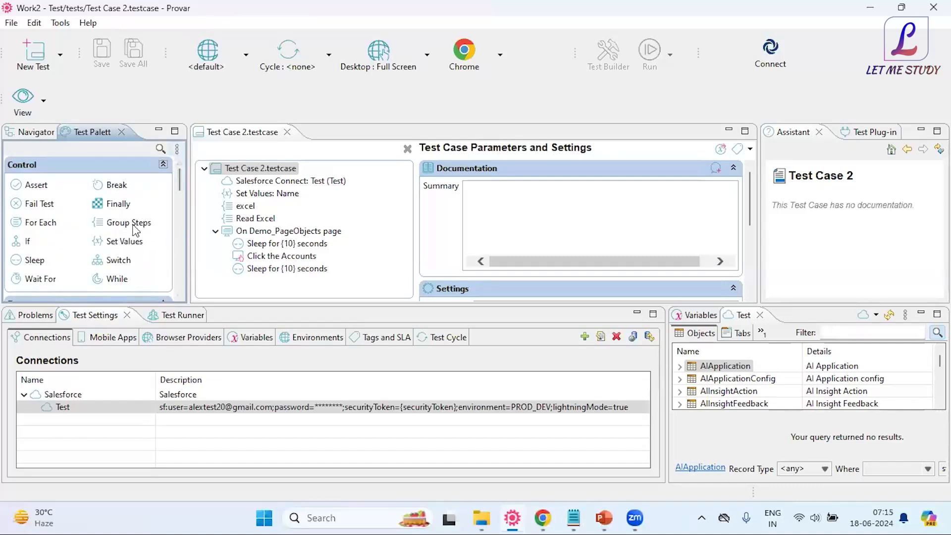
pyautogui.scroll(-5, 136, 237)
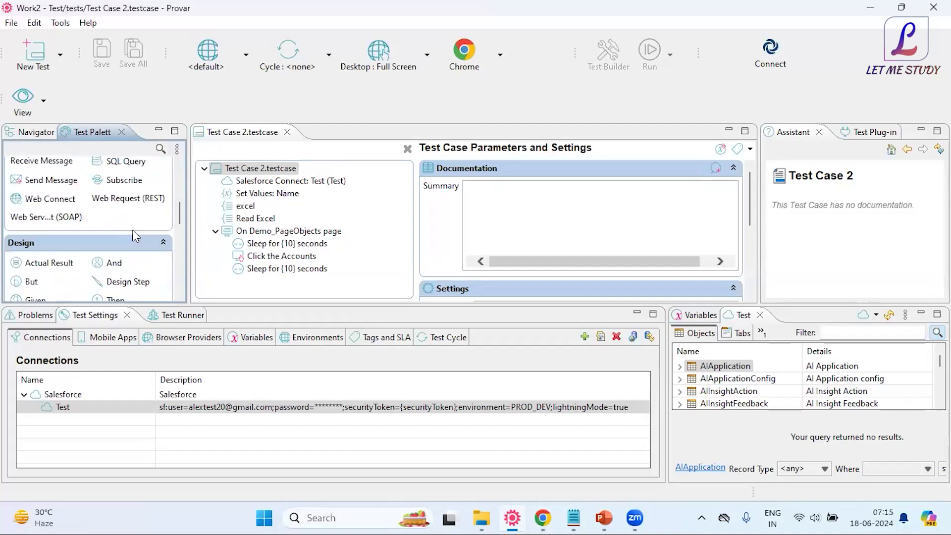
pyautogui.scroll(3, 133, 226)
pyautogui.scroll(2, 129, 215)
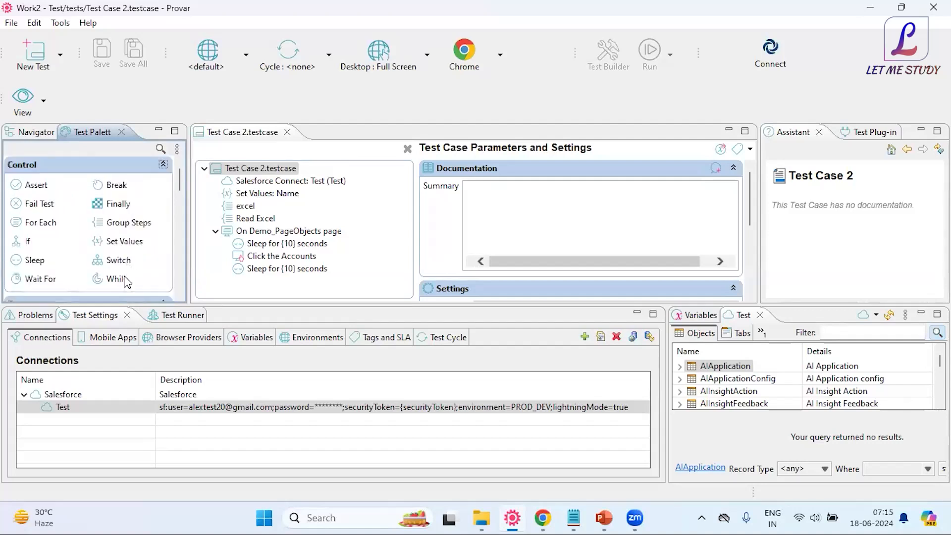
pyautogui.scroll(-3, 137, 257)
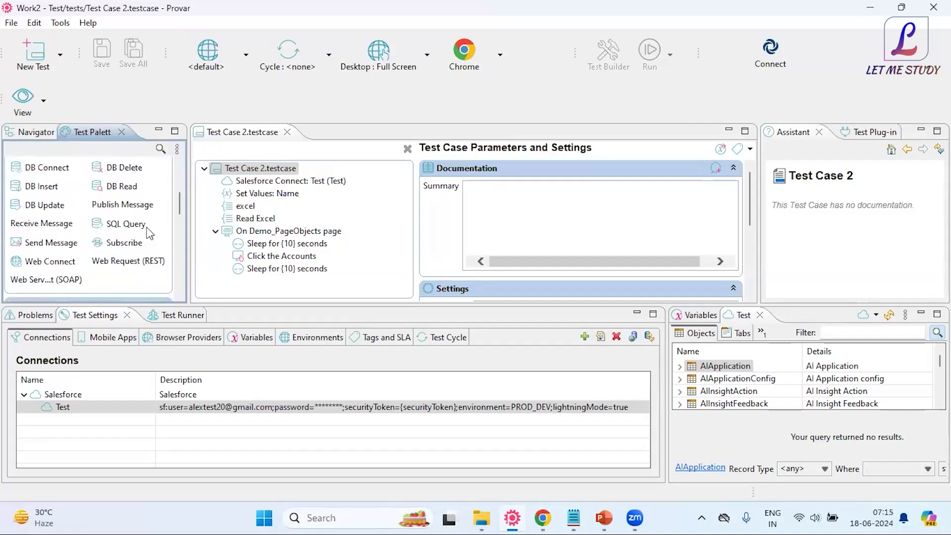
pyautogui.scroll(1, 144, 237)
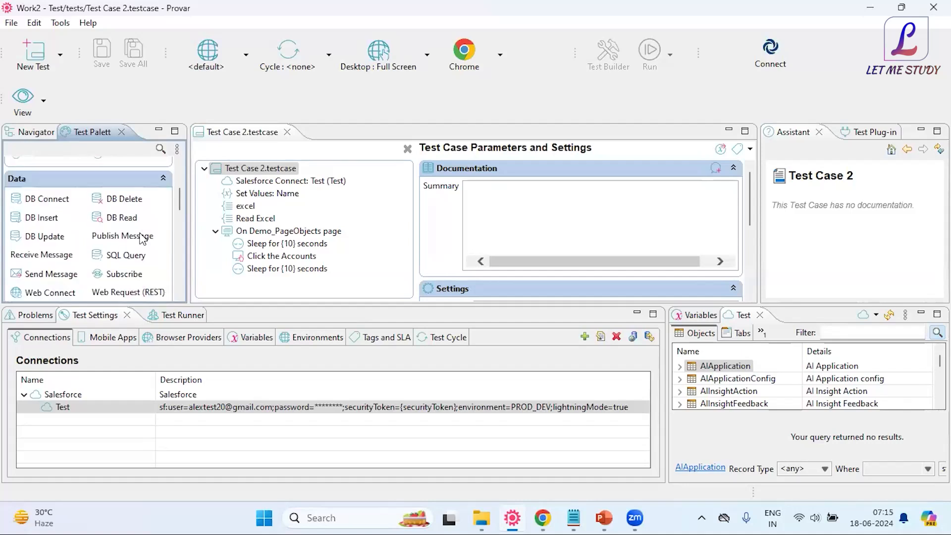
pyautogui.scroll(-1, 141, 239)
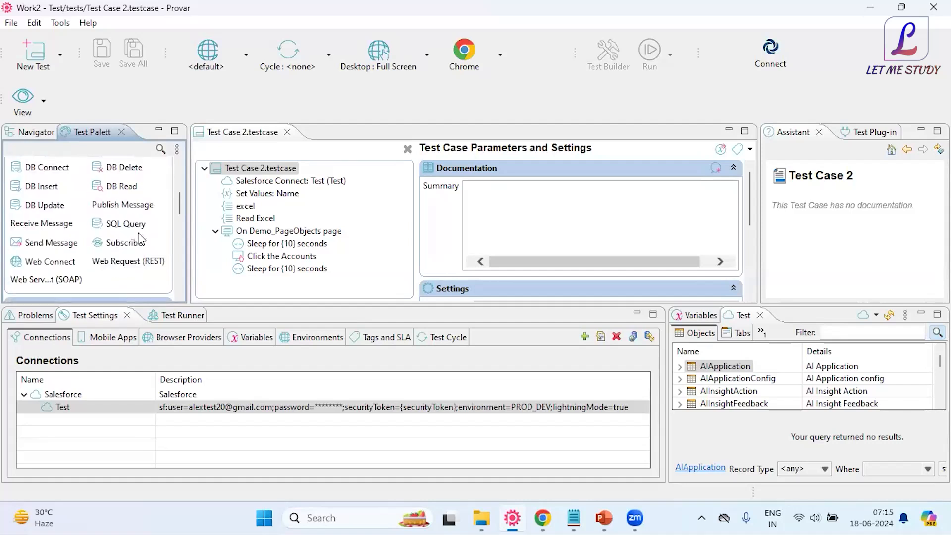
# - Read the descriptions of the DB Connect and DB Delete items in the Data group
pyautogui.click(35, 169)
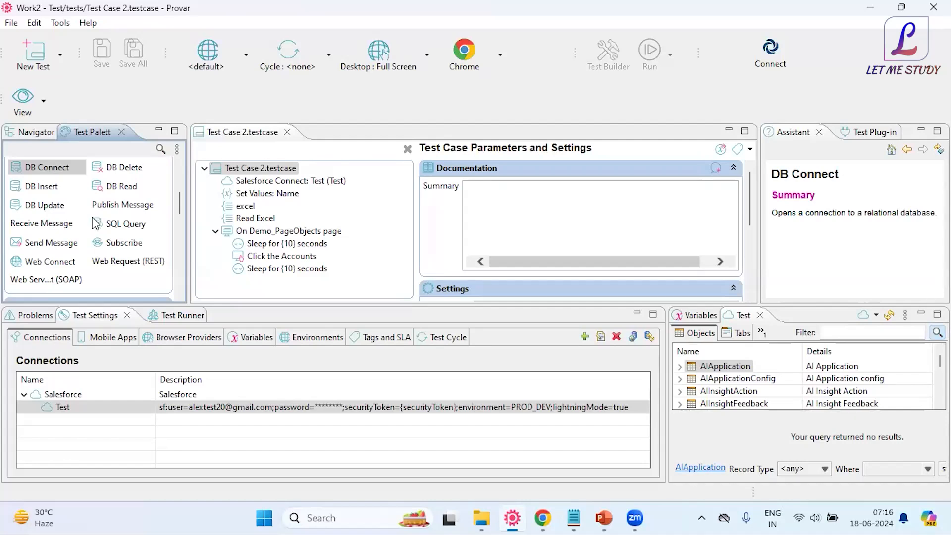
pyautogui.scroll(1, 116, 214)
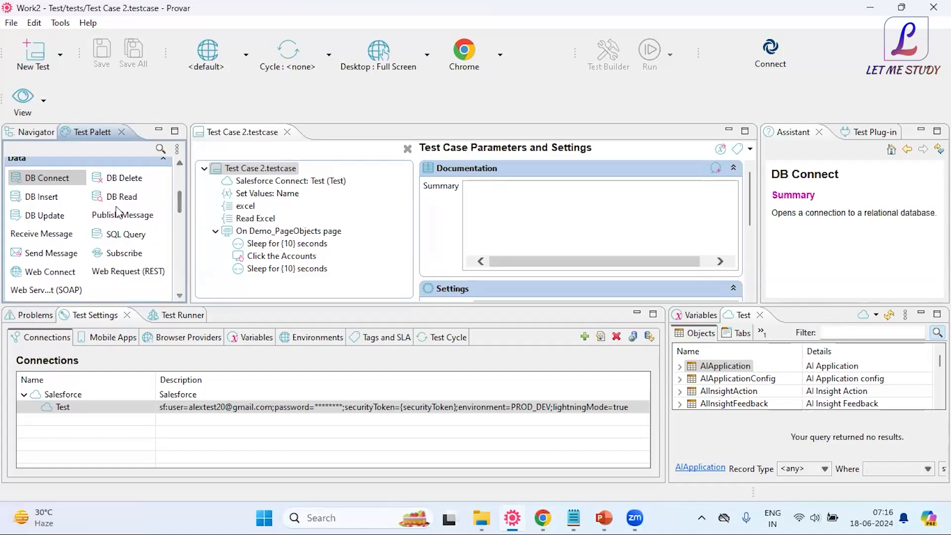
pyautogui.click(180, 163)
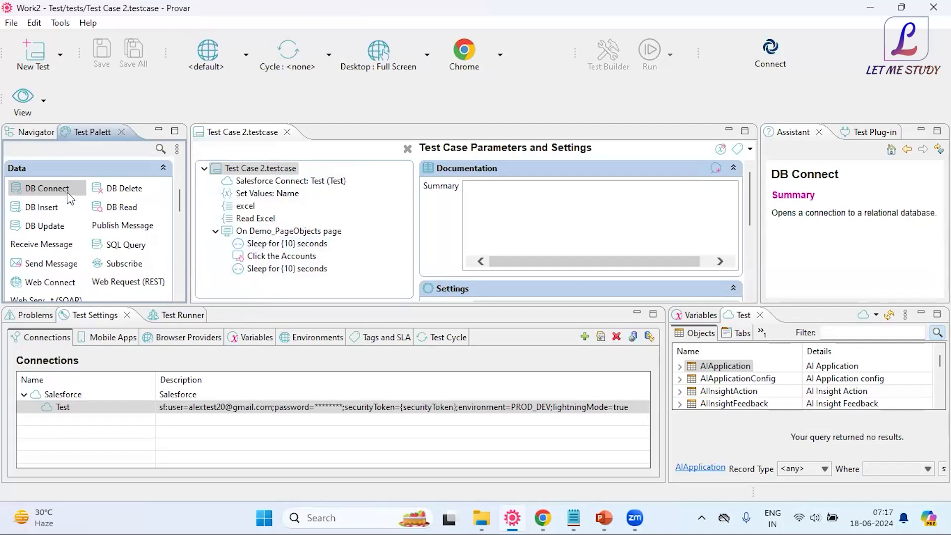
pyautogui.click(133, 194)
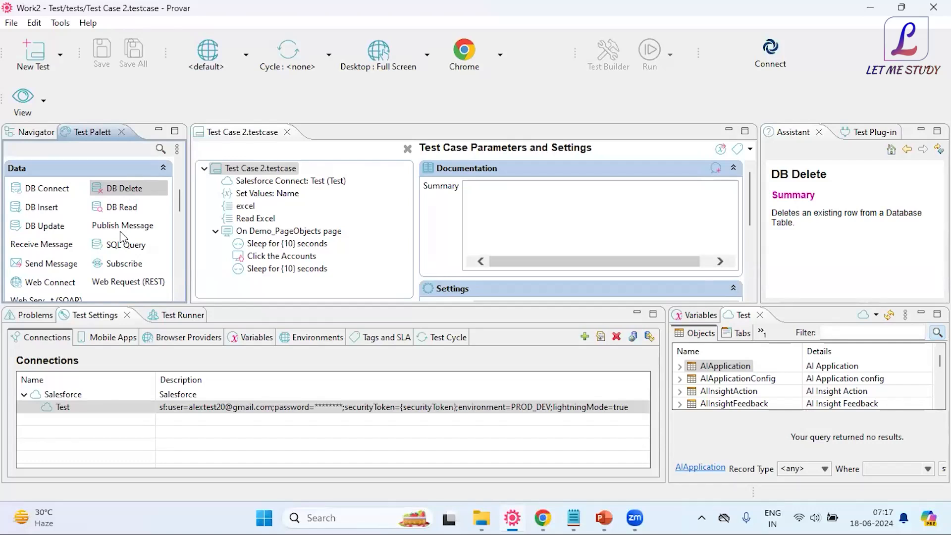
# - Narrow the Test Case 2 step tree slightly and review the remaining Data items down to Web Service Request (SOAP)
pyautogui.moveTo(417, 226); pyautogui.dragTo(387, 224)
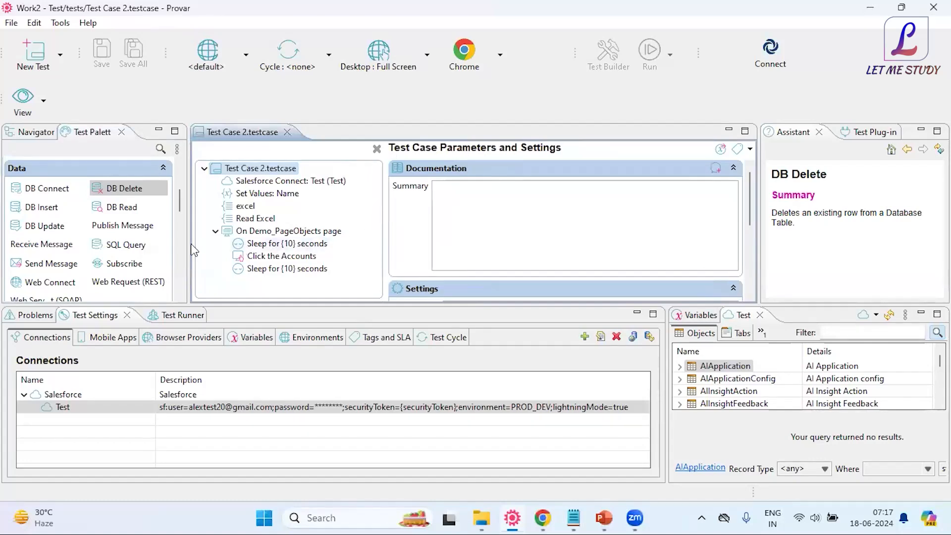
pyautogui.click(180, 164)
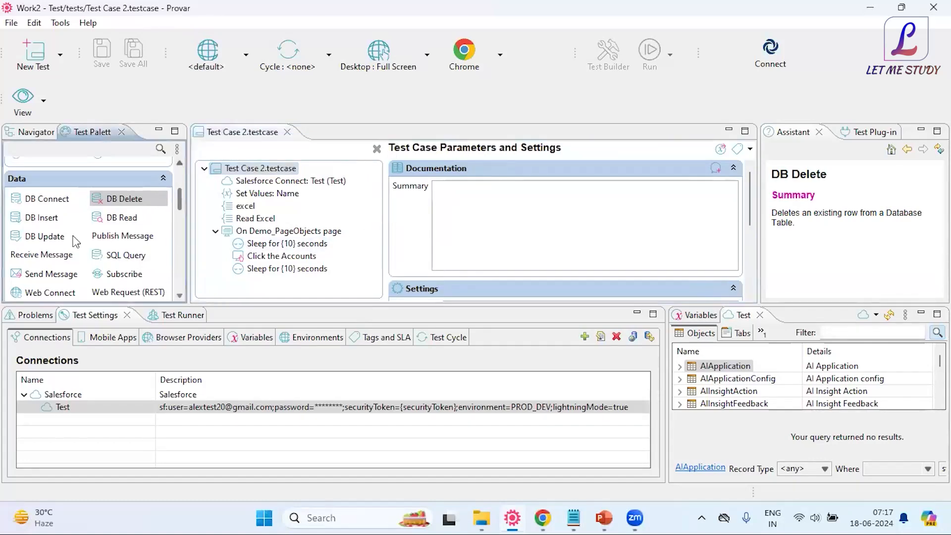
pyautogui.click(179, 295)
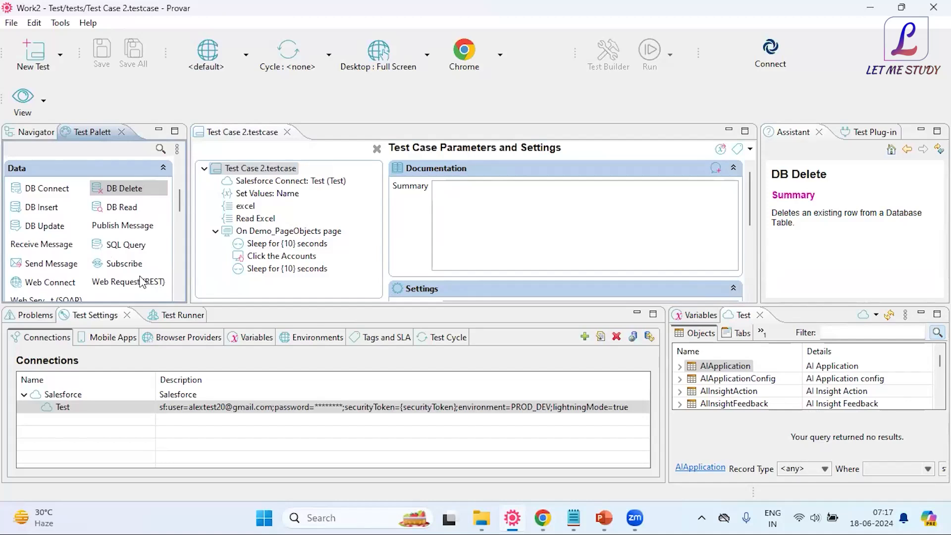
pyautogui.scroll(-3, 146, 281)
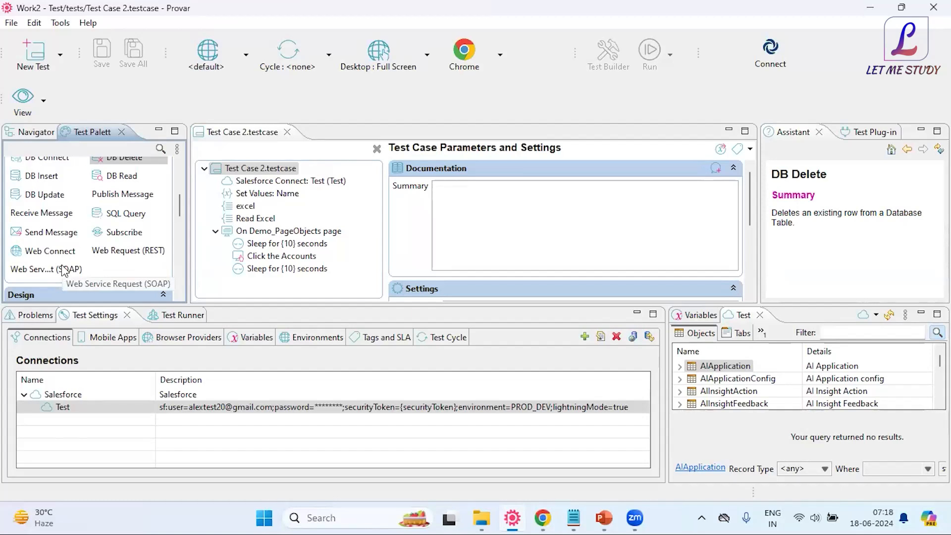
# - Skim the whole Test Palette, check the Course Curriculum slide in PowerPoint and return to Provar
pyautogui.scroll(-10, 67, 262)
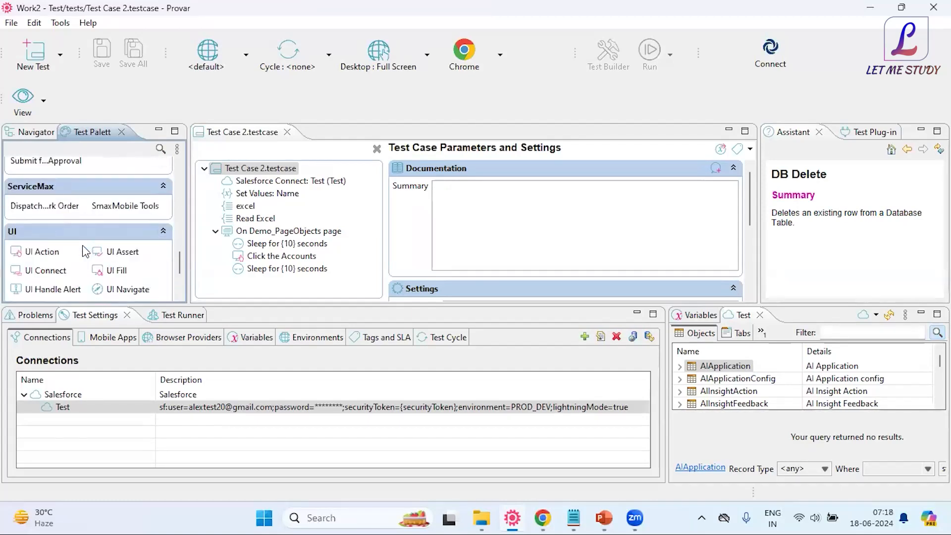
pyautogui.scroll(15, 91, 258)
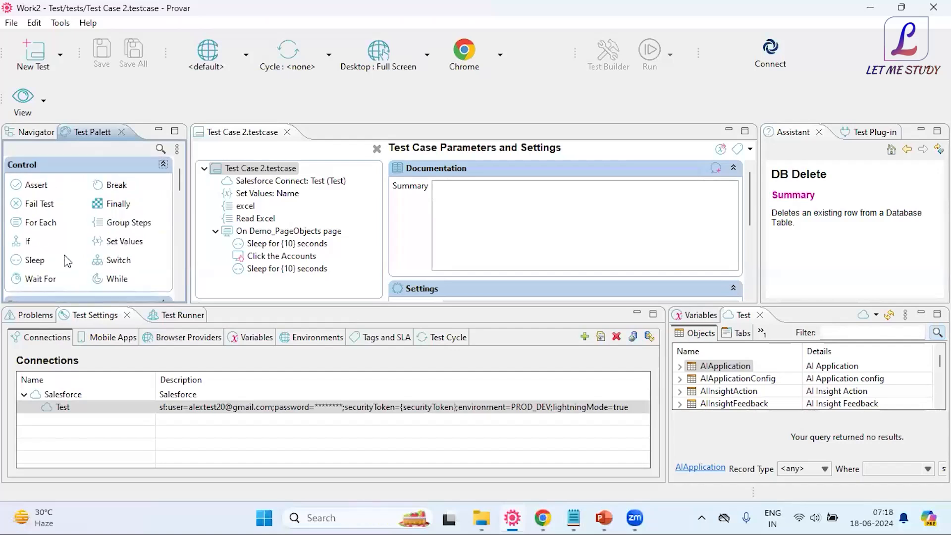
pyautogui.click(604, 518)
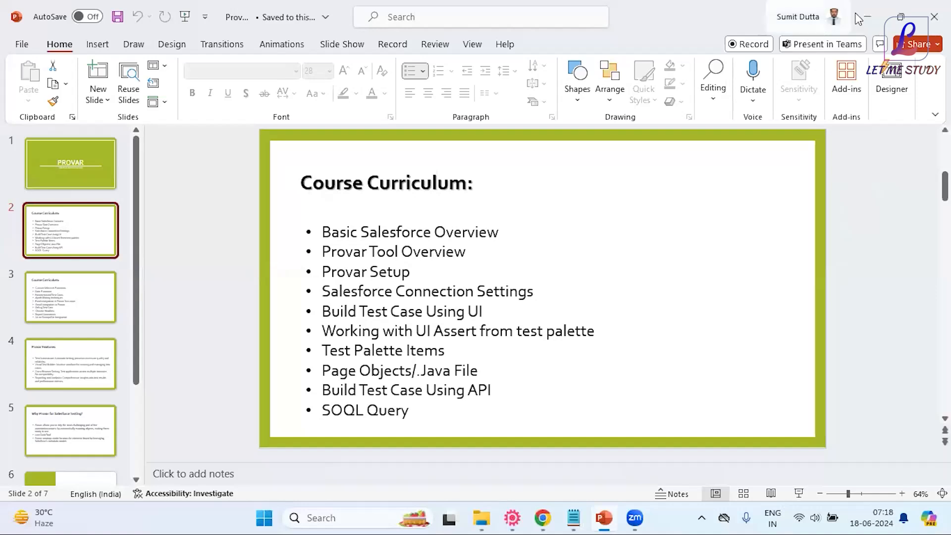
pyautogui.click(872, 18)
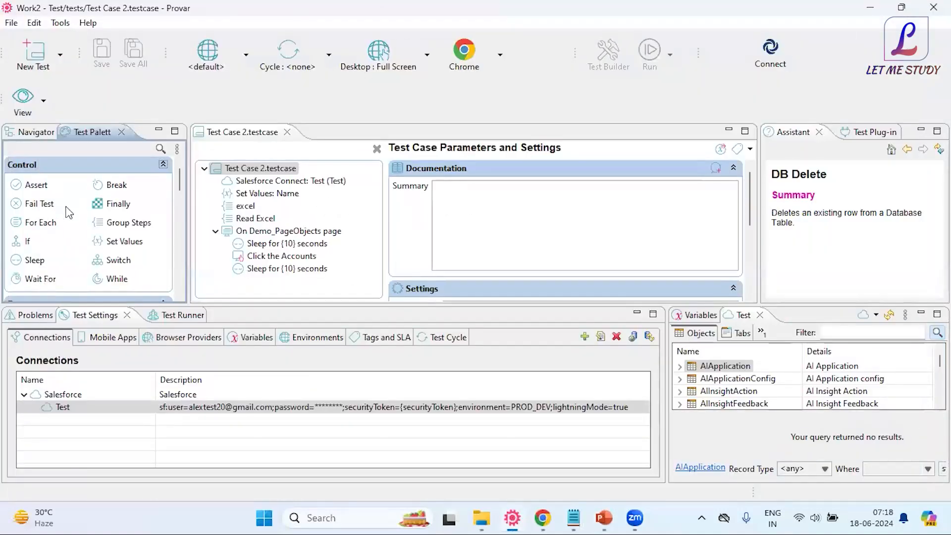
# - Find the UI group again and reread the description of its UI Assert item
pyautogui.scroll(-10, 74, 214)
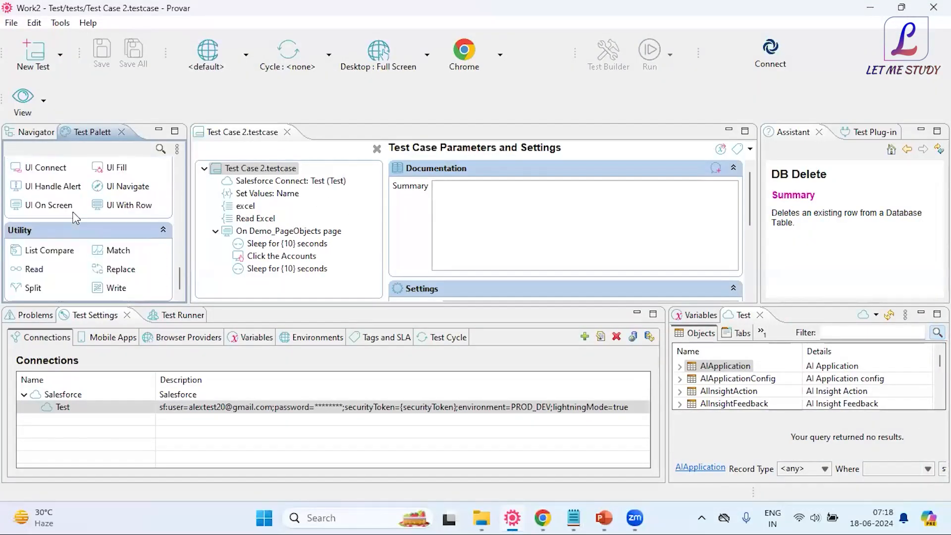
pyautogui.scroll(1, 66, 207)
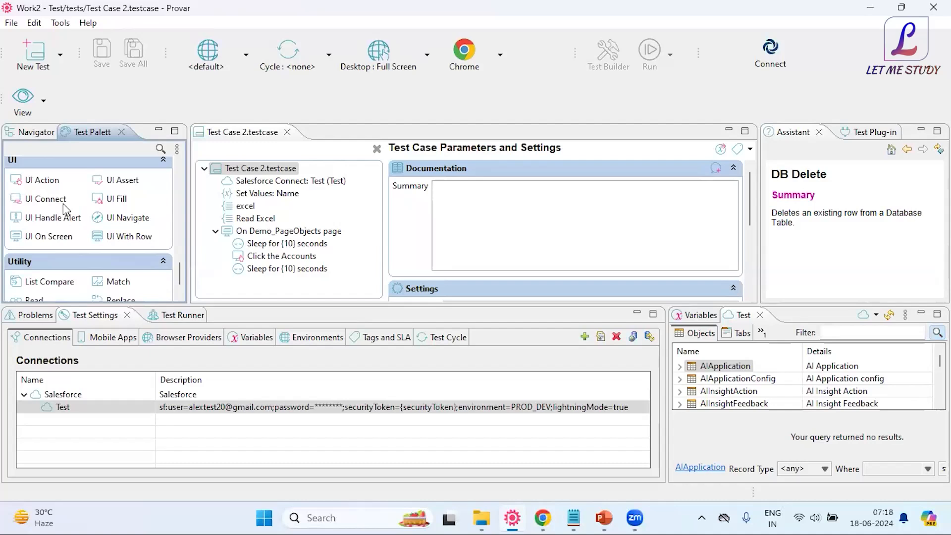
pyautogui.click(103, 185)
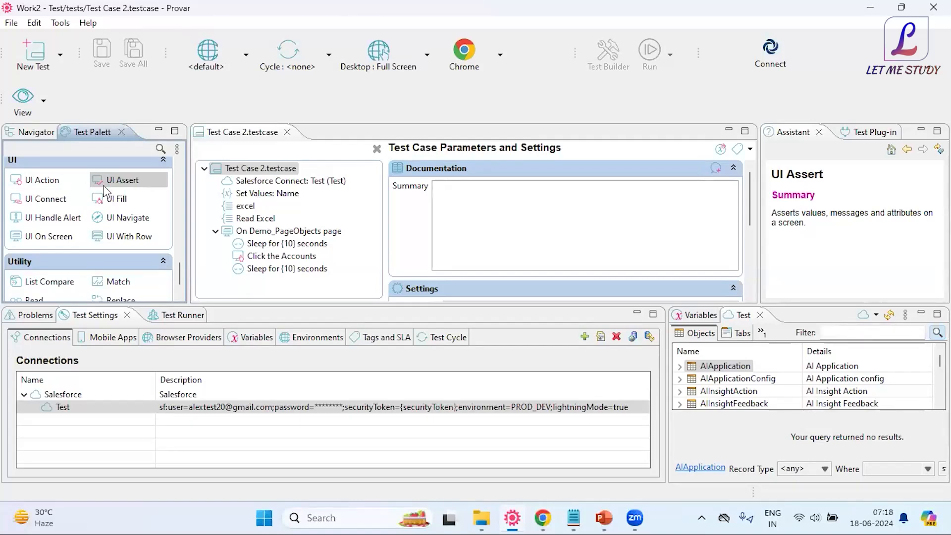
# - Close Test Case 2 and show the test cases inside the tests folder of the project Navigator
pyautogui.click(28, 137)
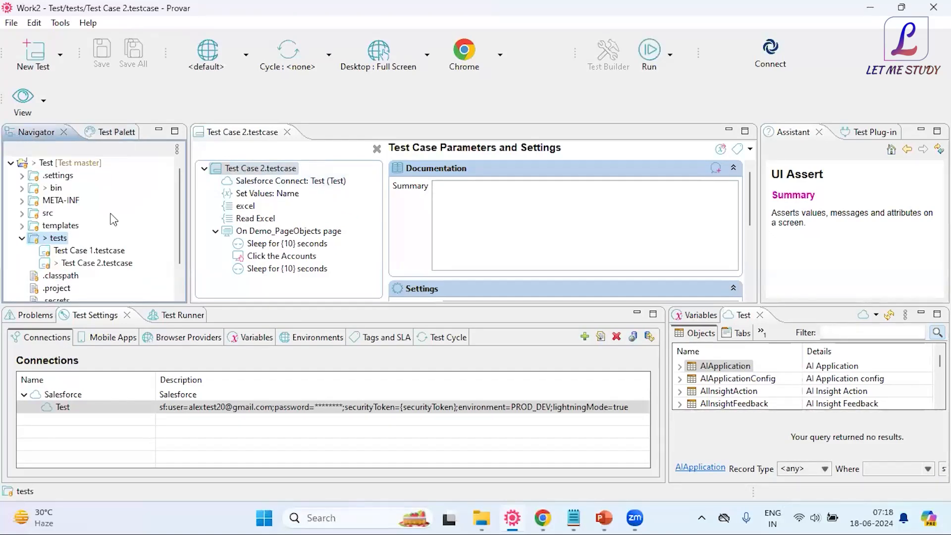
pyautogui.click(287, 132)
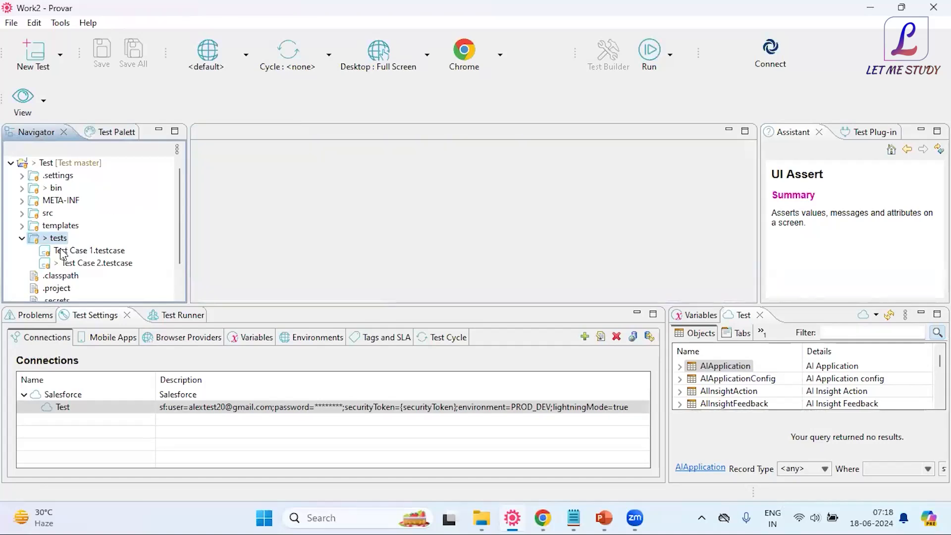
pyautogui.click(22, 239)
pyautogui.click(21, 238)
pyautogui.click(22, 238)
pyautogui.click(22, 238)
# - Open Test Case 1 and Test Case 2 from the tests folder and bring Test Case 2 to the front
pyautogui.doubleClick(68, 252)
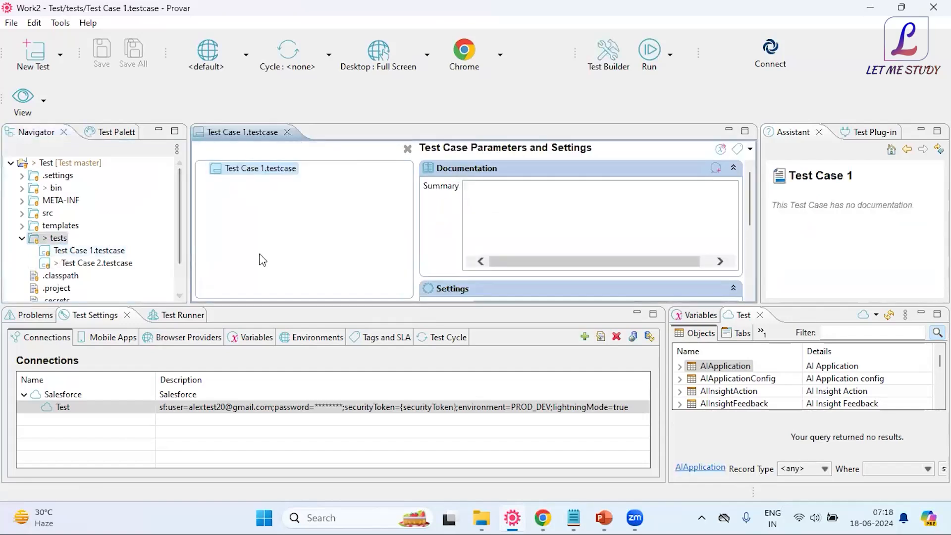
pyautogui.doubleClick(90, 263)
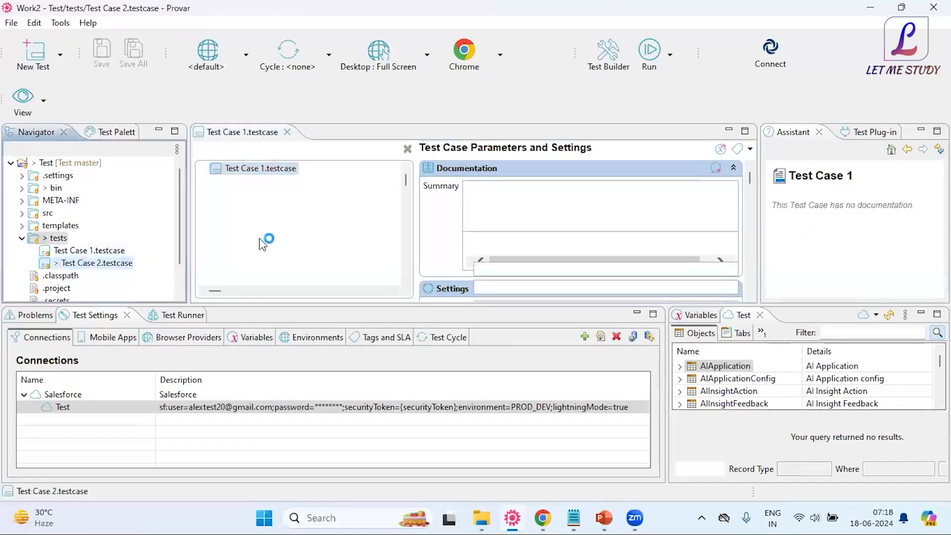
pyautogui.click(239, 132)
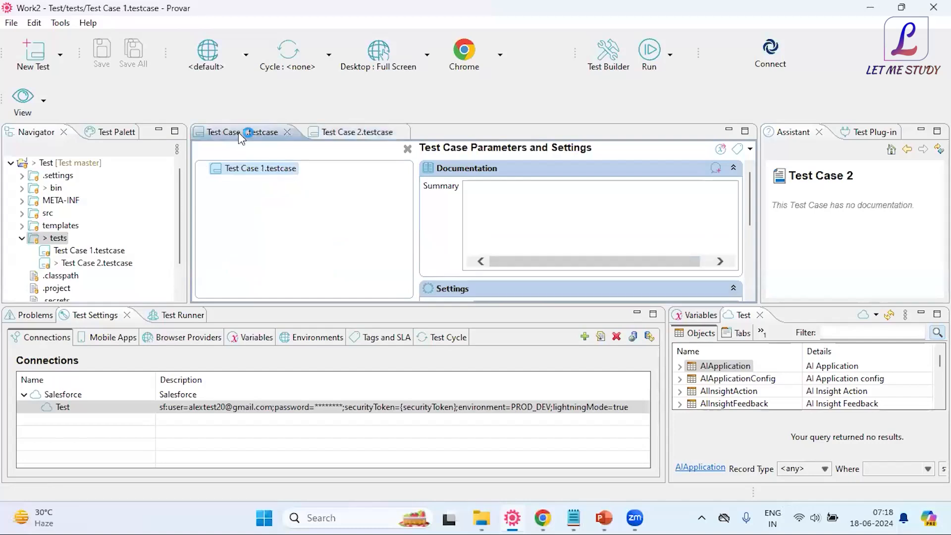
pyautogui.click(339, 132)
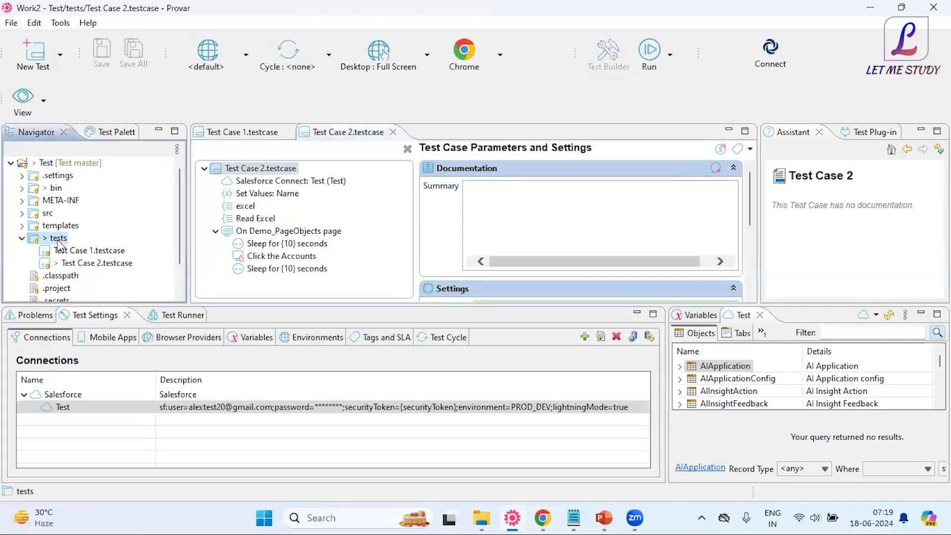
# - Look through the kinds of items that can be newly created in the tests folder, then dismiss the options
pyautogui.rightClick(33, 239)
pyautogui.rightClick(32, 238)
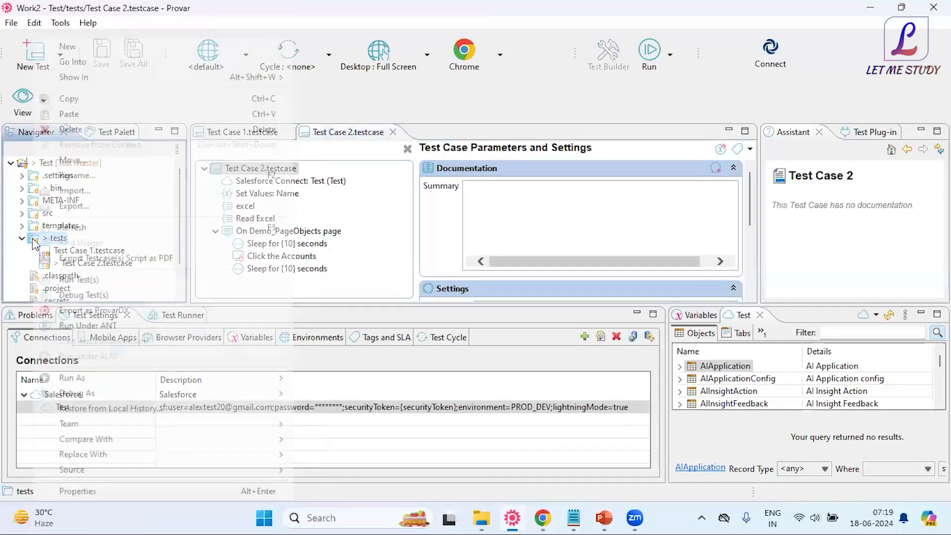
pyautogui.moveTo(91, 46)
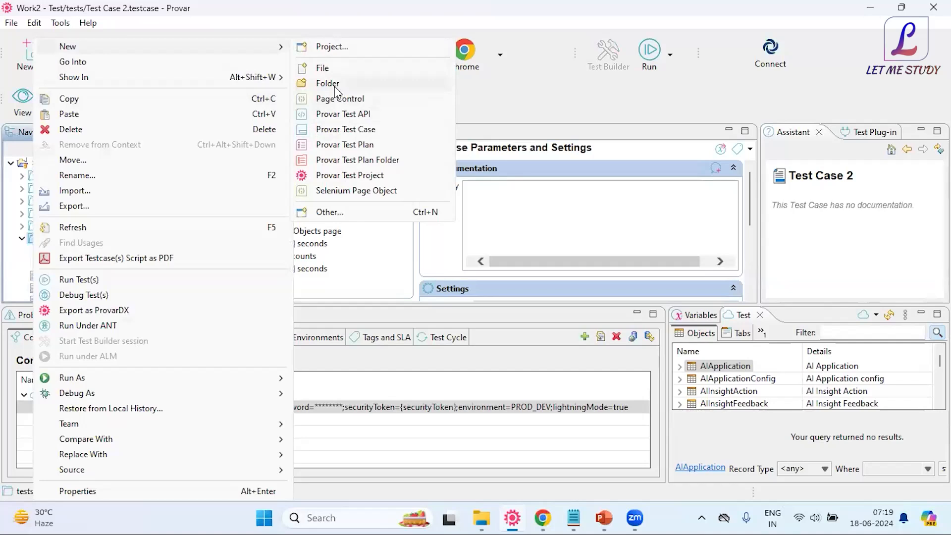
pyautogui.click(494, 182)
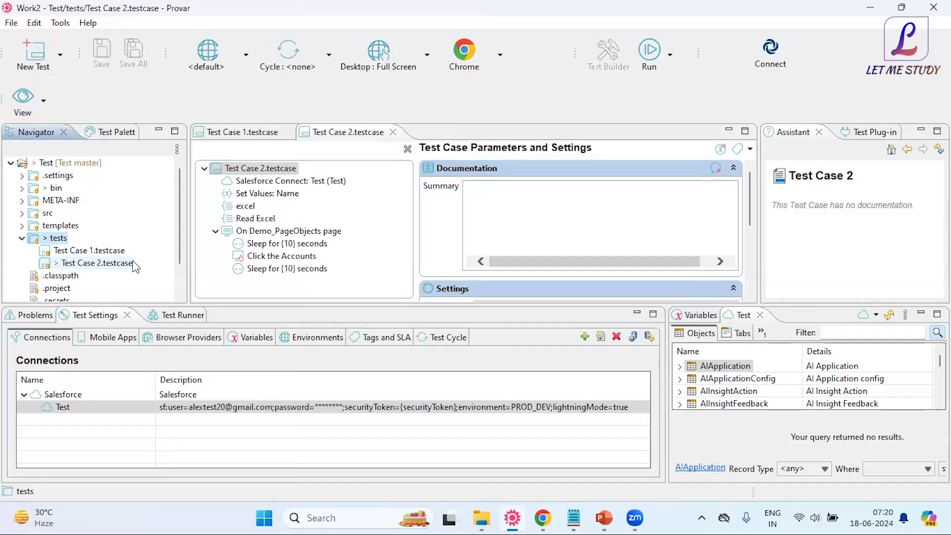
# - Check the title and status of the salesforce plug-in in the Test Plug-in view, then return to the Assistant
pyautogui.click(867, 131)
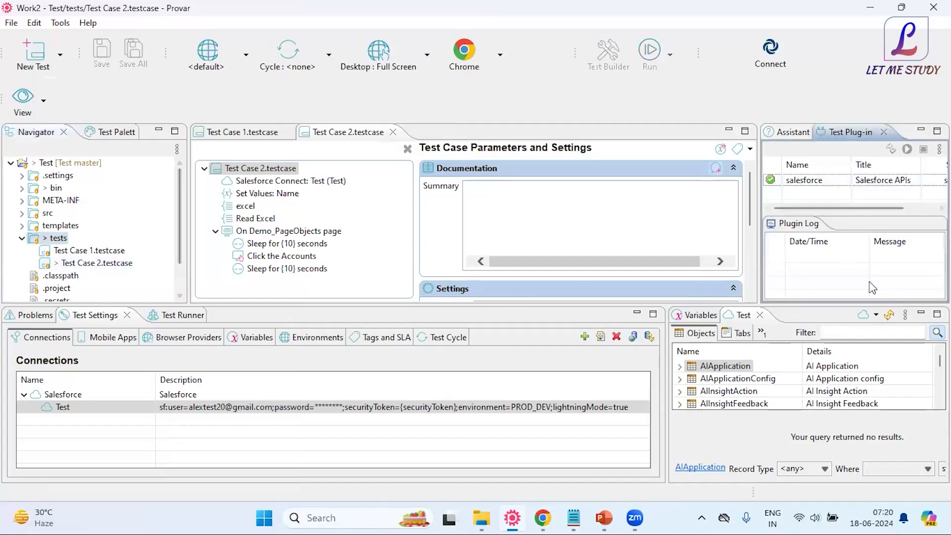
pyautogui.click(853, 182)
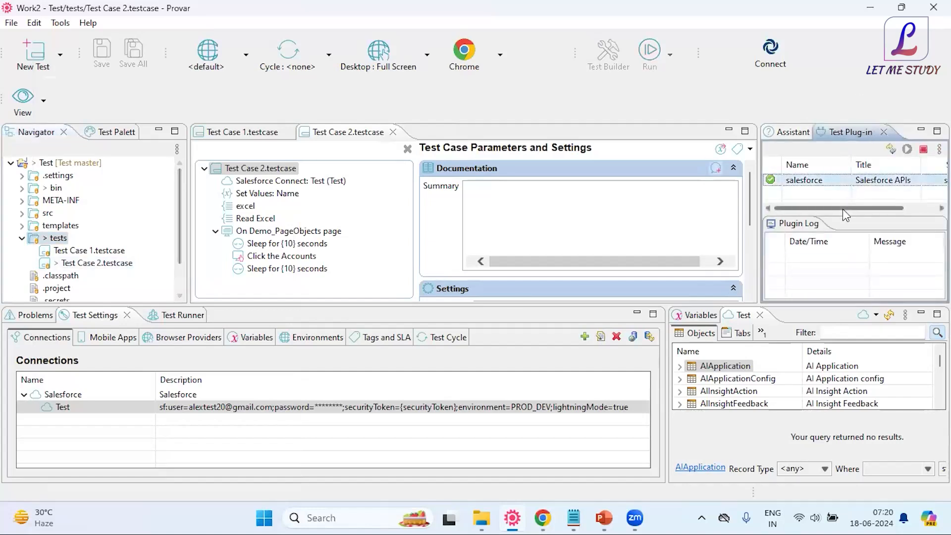
pyautogui.hscroll(3, 843, 209)
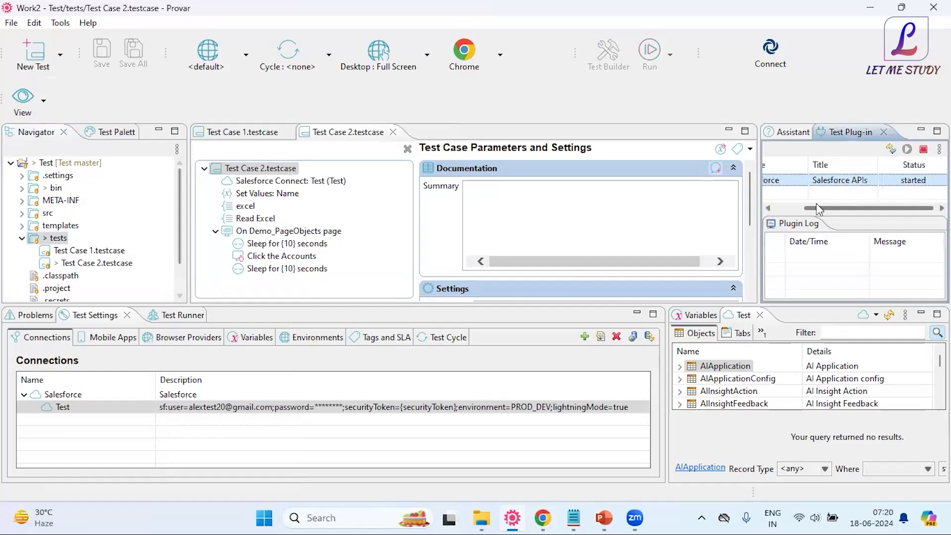
pyautogui.moveTo(819, 208); pyautogui.dragTo(782, 208)
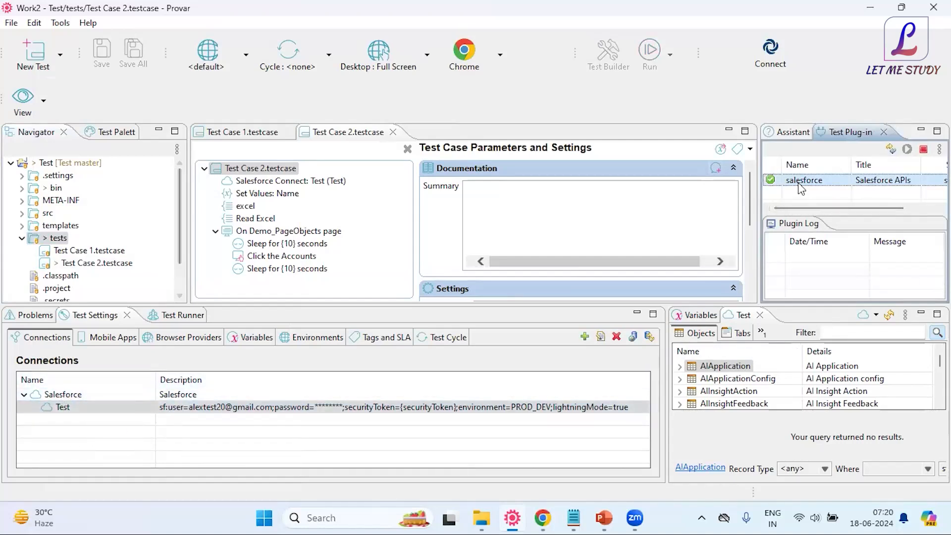
pyautogui.moveTo(802, 207); pyautogui.dragTo(893, 204)
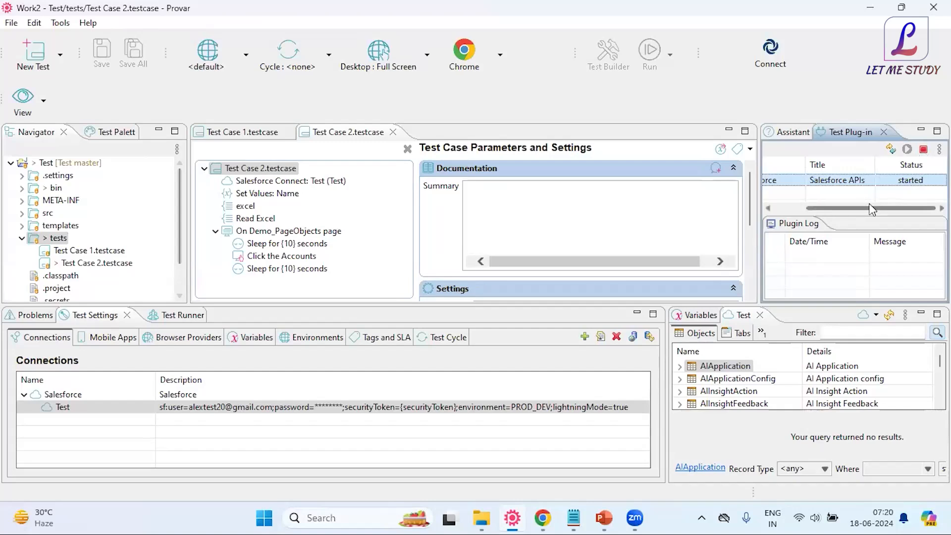
pyautogui.moveTo(873, 207); pyautogui.dragTo(819, 213)
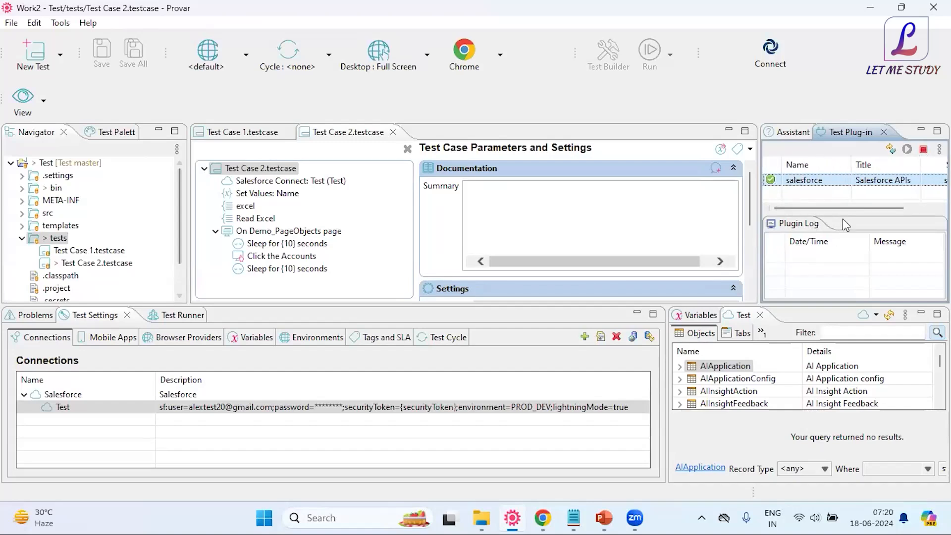
pyautogui.click(787, 132)
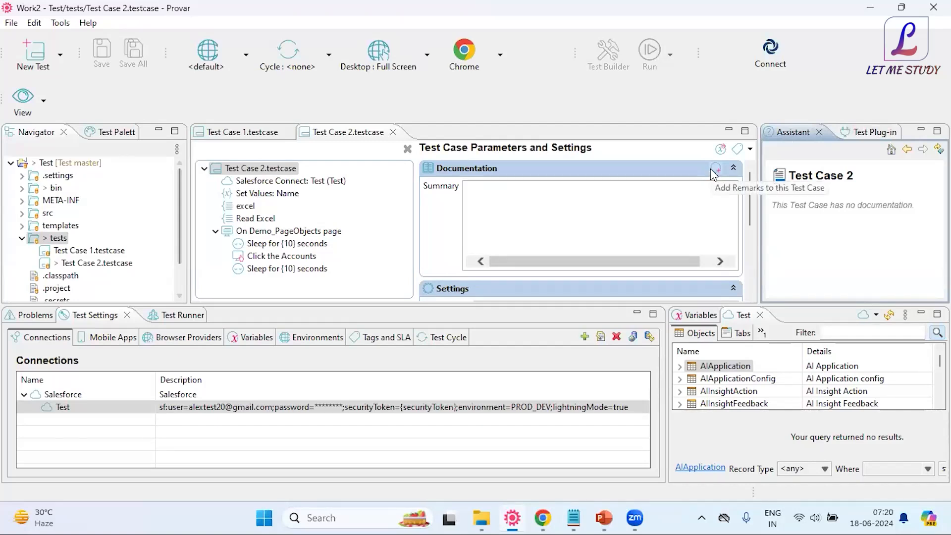
# - Read the project's individual warnings in the Problems view and collapse them again
pyautogui.click(34, 315)
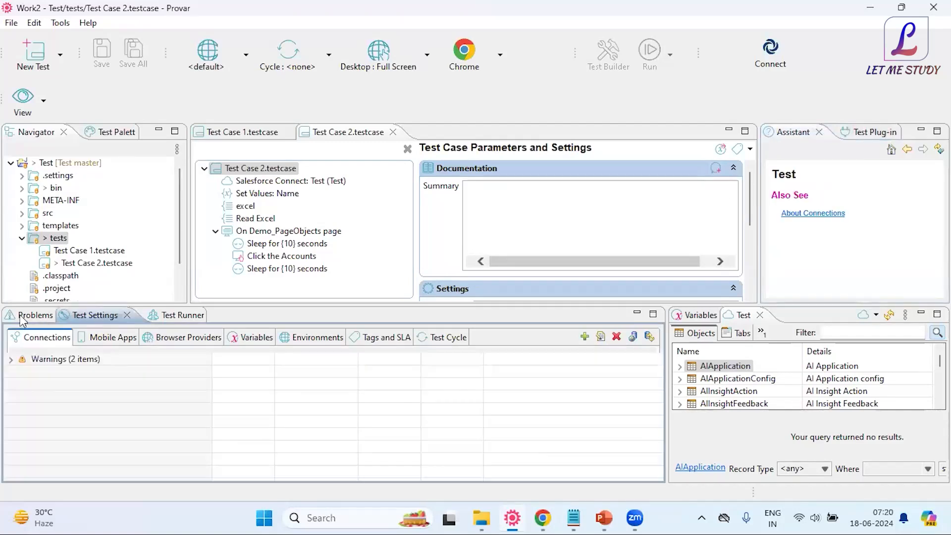
pyautogui.click(10, 360)
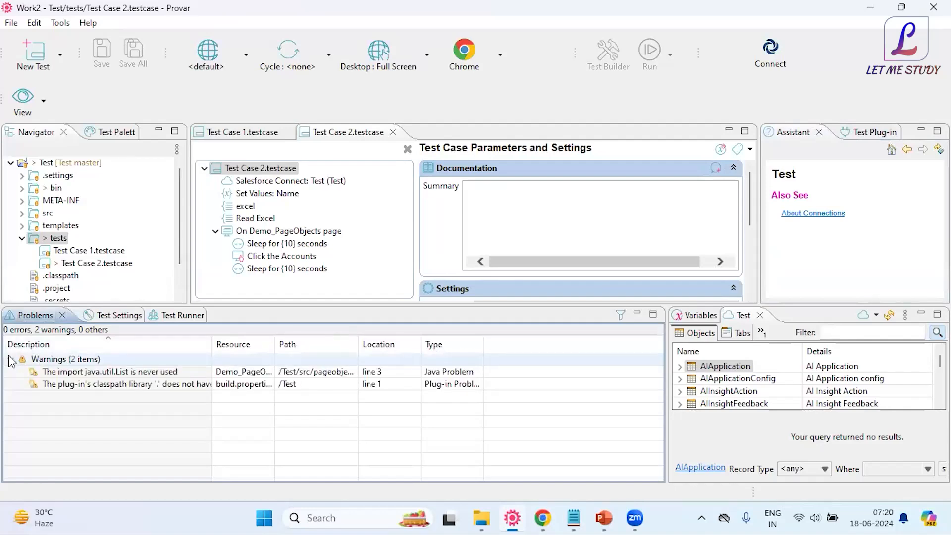
pyautogui.click(10, 359)
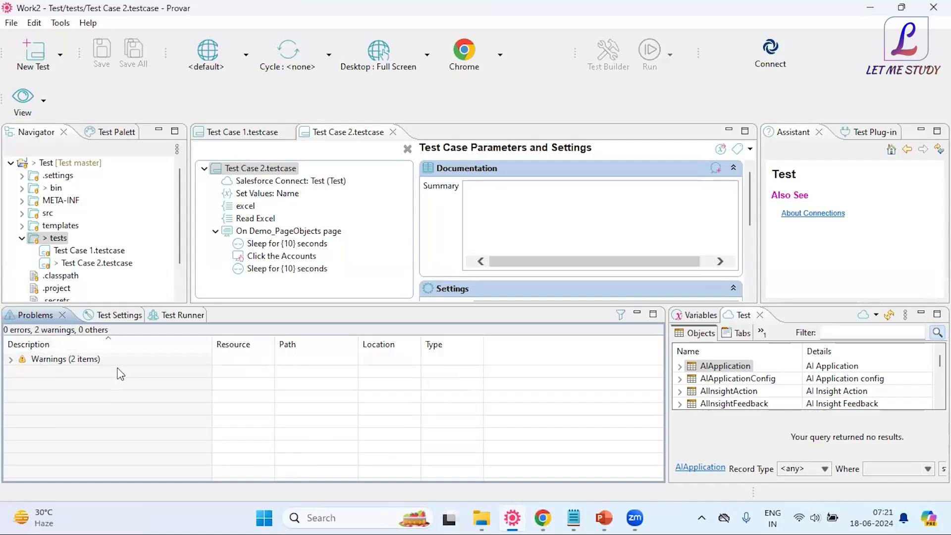
# - Review the Salesforce connections in Test Settings and the empty form for adding a connection, closing it without creating one
pyautogui.click(114, 315)
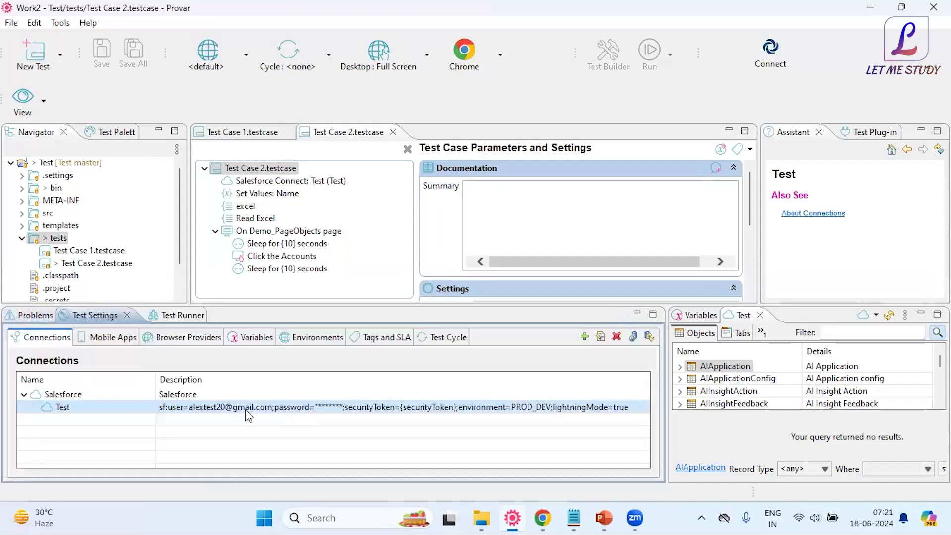
pyautogui.click(58, 340)
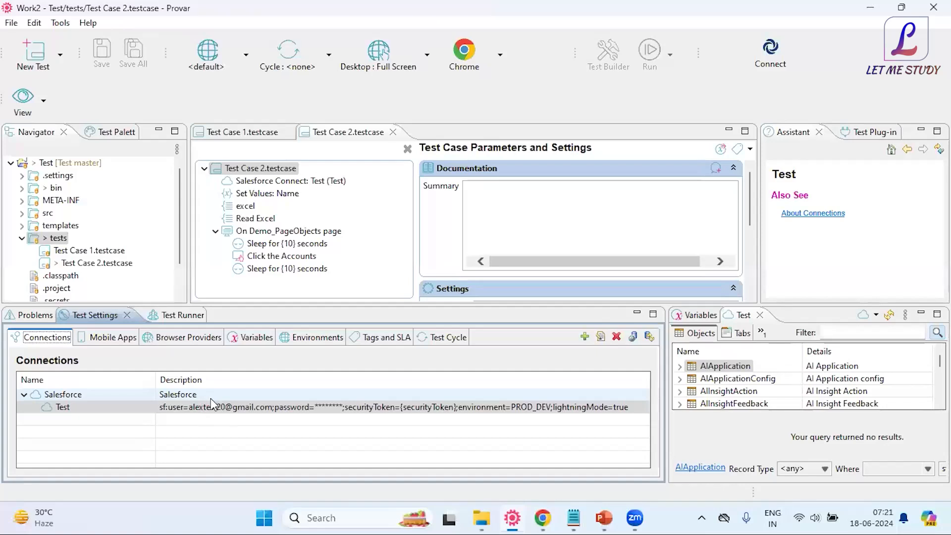
pyautogui.click(180, 404)
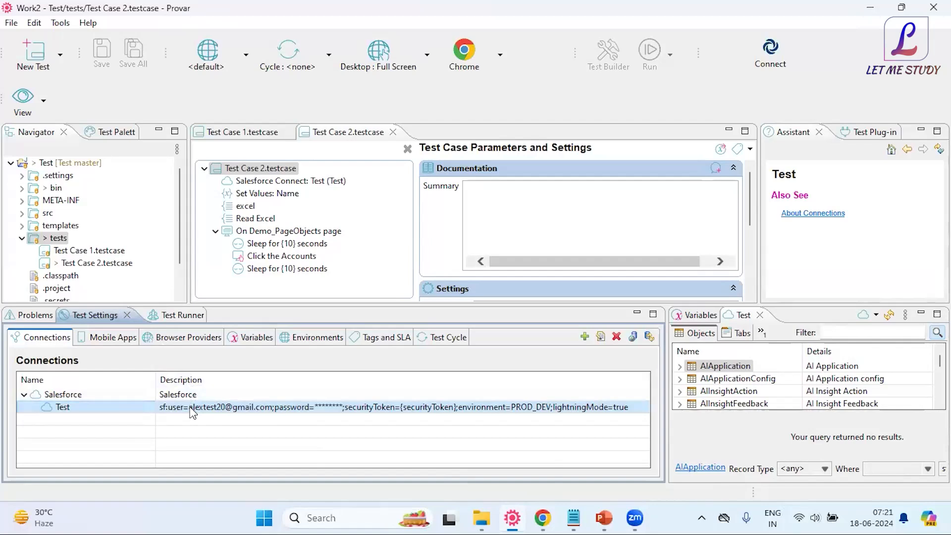
pyautogui.click(584, 337)
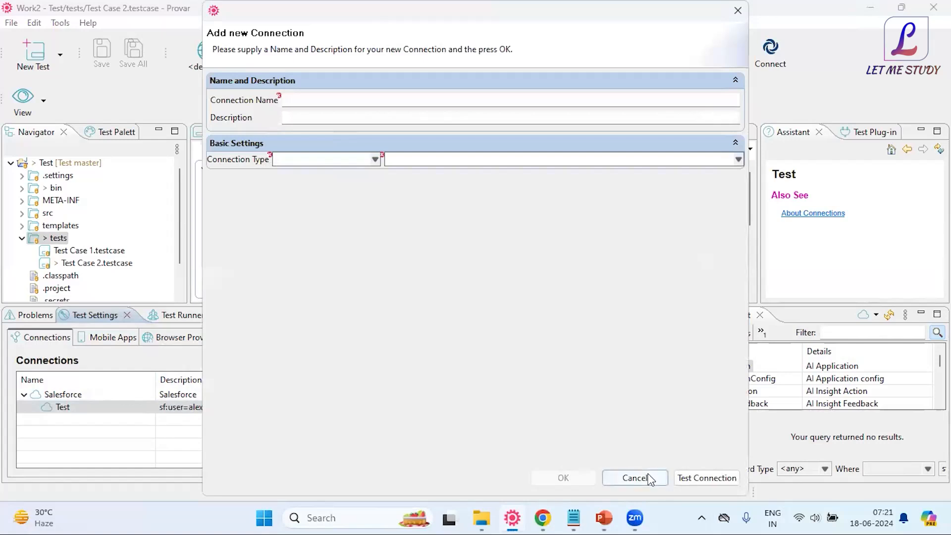
pyautogui.click(738, 10)
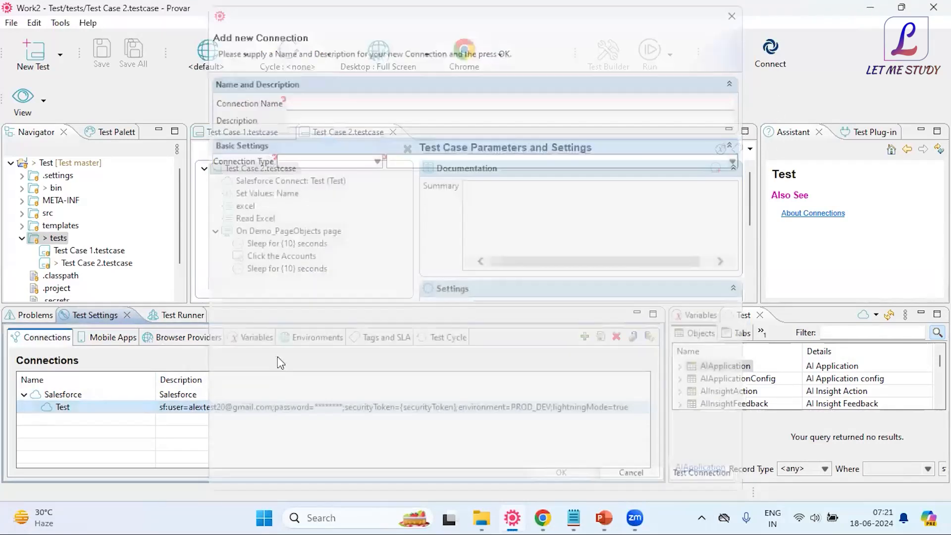
# - Switch to PowerPoint, highlight Provar Setup on the Course Curriculum slide and return to Provar
pyautogui.click(598, 518)
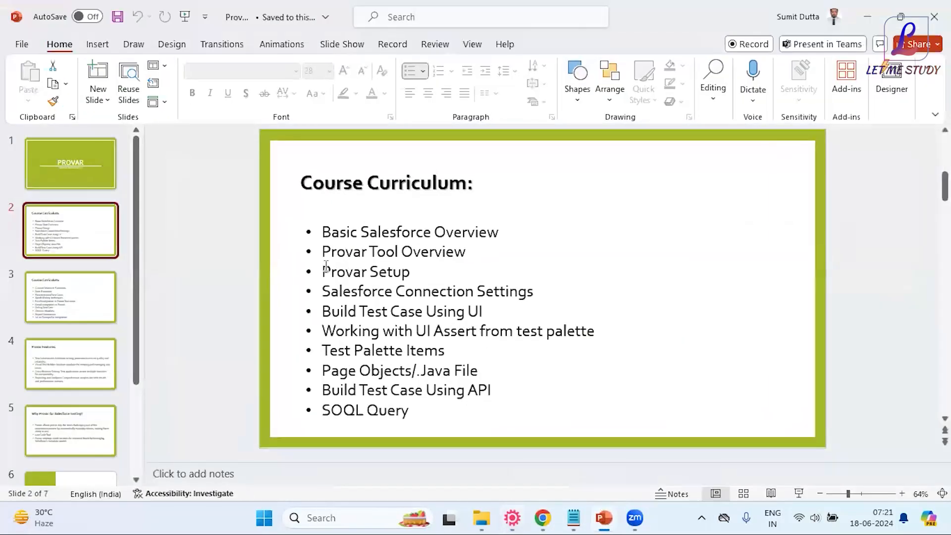
pyautogui.click(366, 273)
pyautogui.tripleClick(366, 273)
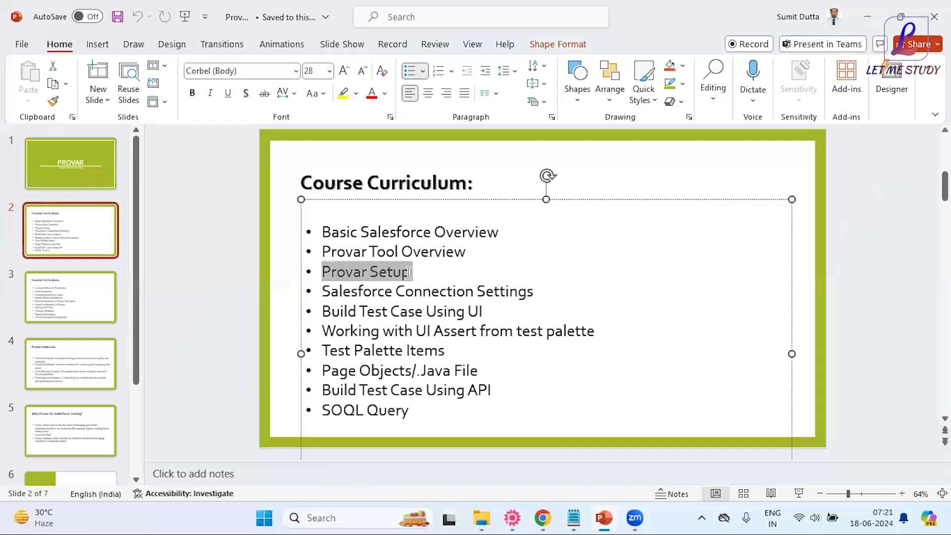
pyautogui.click(462, 272)
pyautogui.click(868, 17)
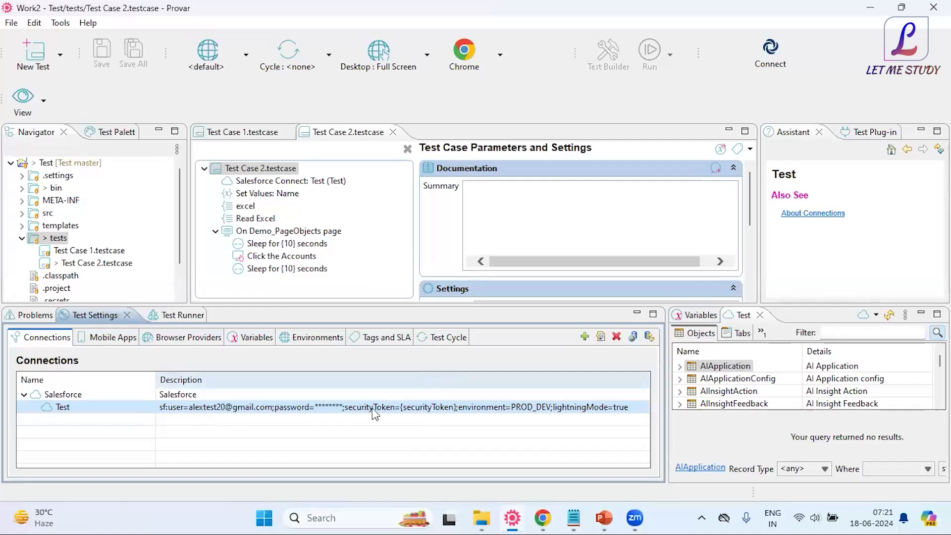
# - Open the Test Salesforce connection's details for editing, review its settings and close them without changes
pyautogui.click(207, 398)
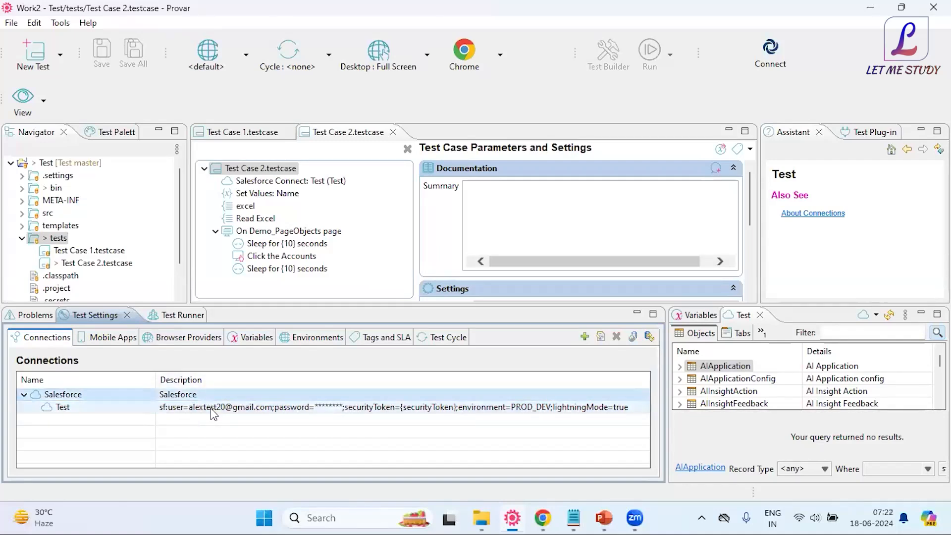
pyautogui.click(212, 413)
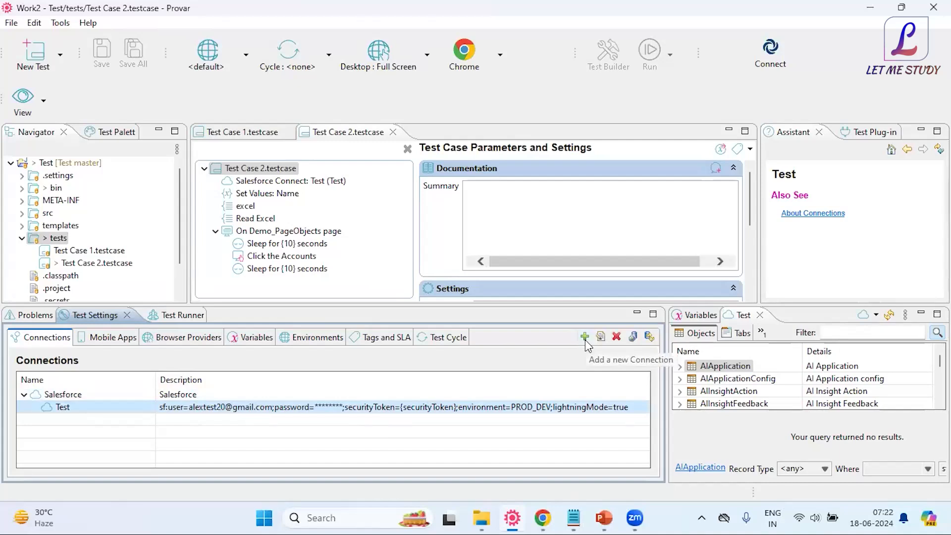
pyautogui.click(600, 336)
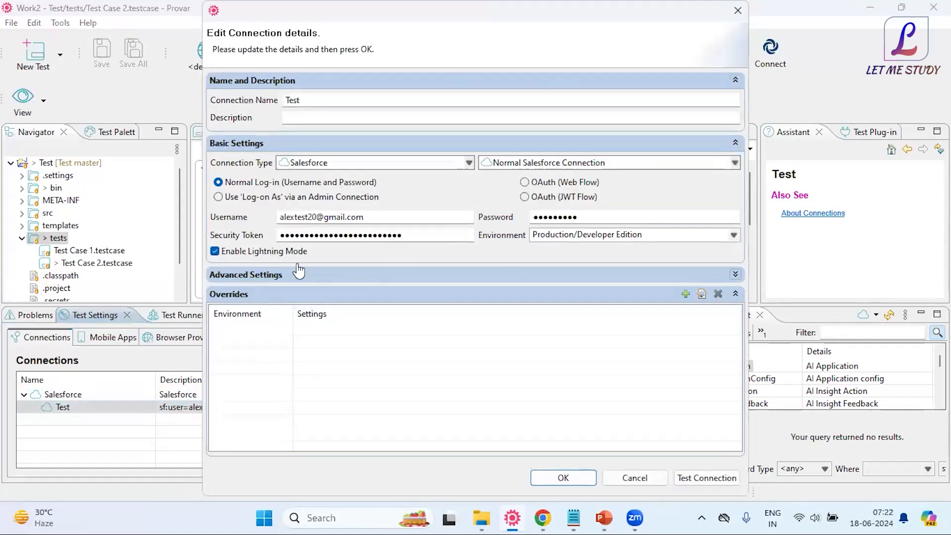
pyautogui.click(735, 16)
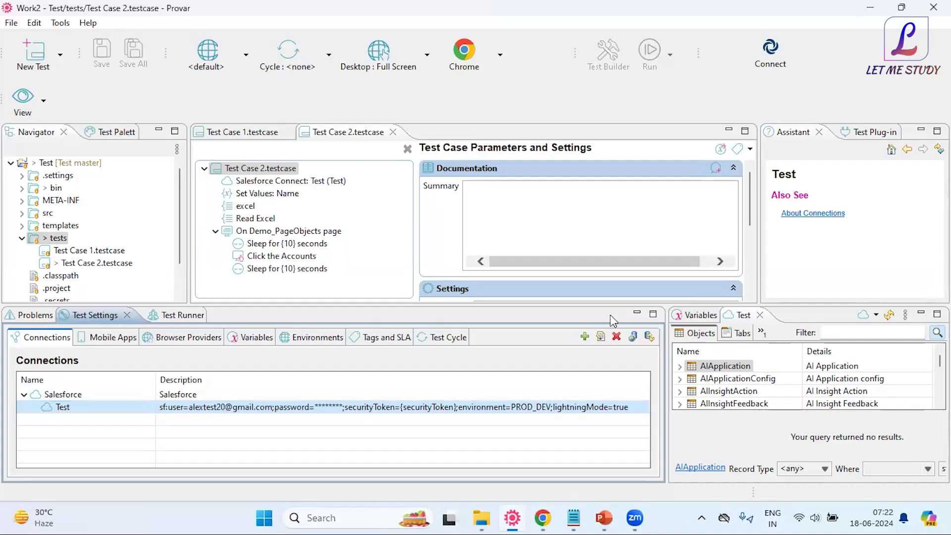
# - Browse the Salesforce objects of the Test connection and filter the object list by "Account"
pyautogui.scroll(-3, 763, 373)
pyautogui.scroll(-10, 765, 373)
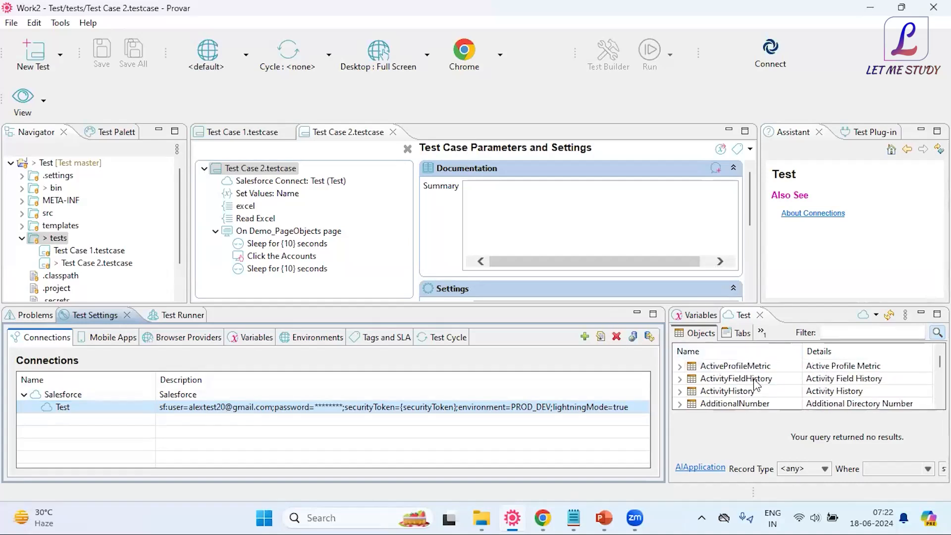
pyautogui.scroll(-5, 754, 396)
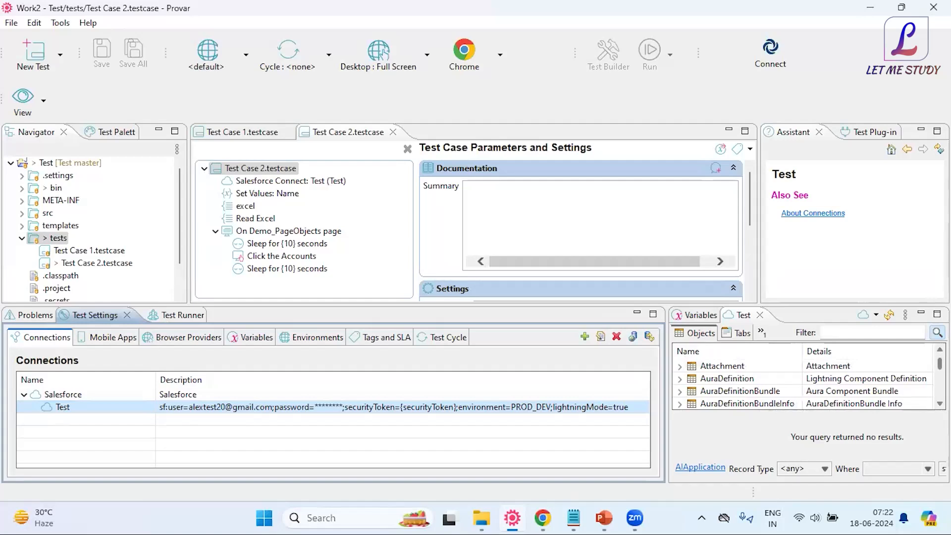
pyautogui.click(872, 332)
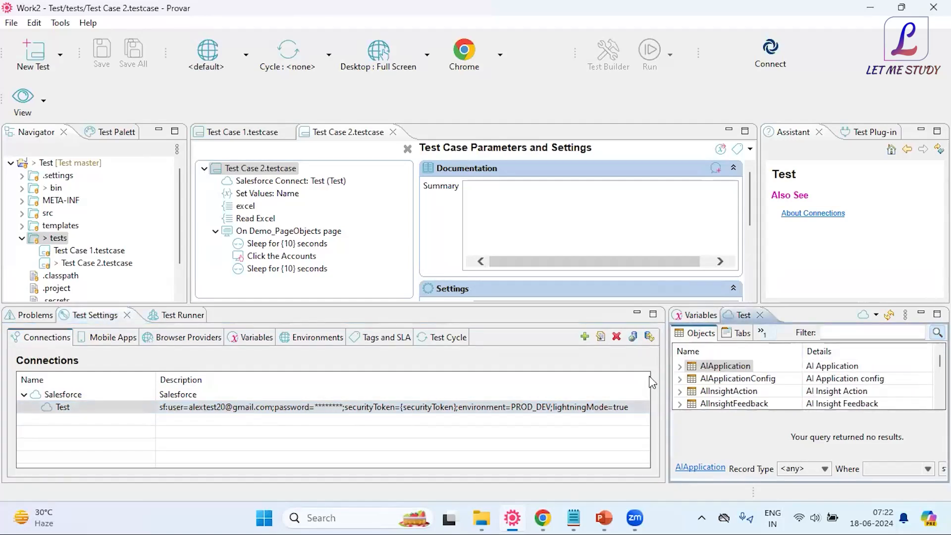
pyautogui.click(113, 409)
pyautogui.doubleClick(125, 409)
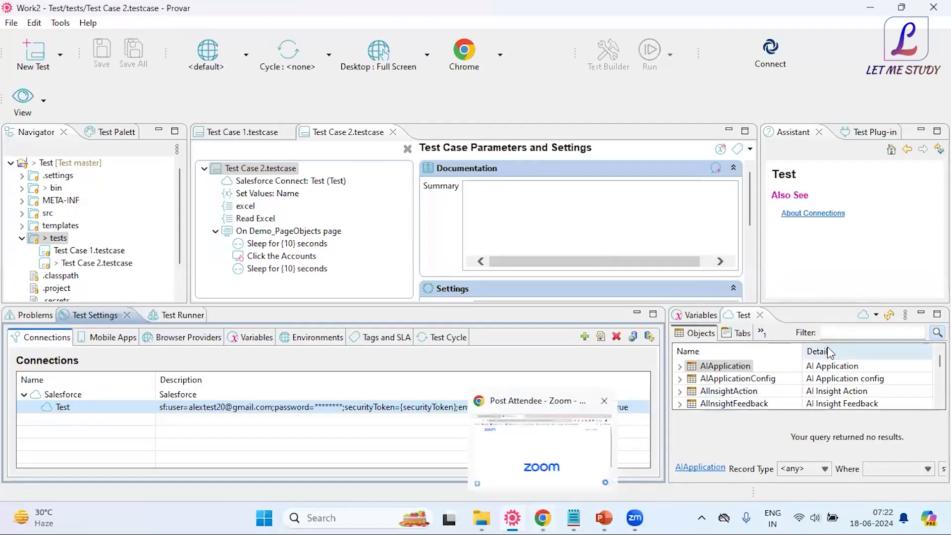
pyautogui.click(840, 334)
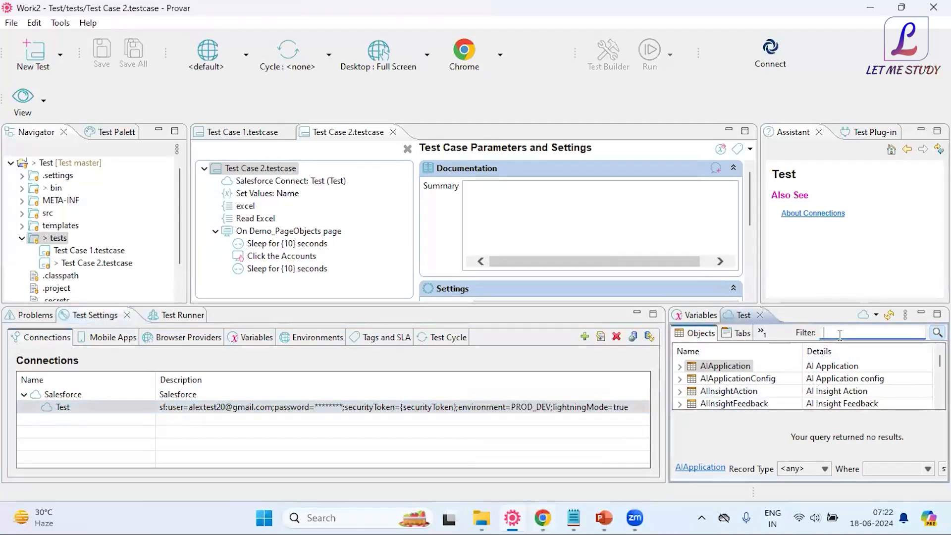
pyautogui.write('Account')
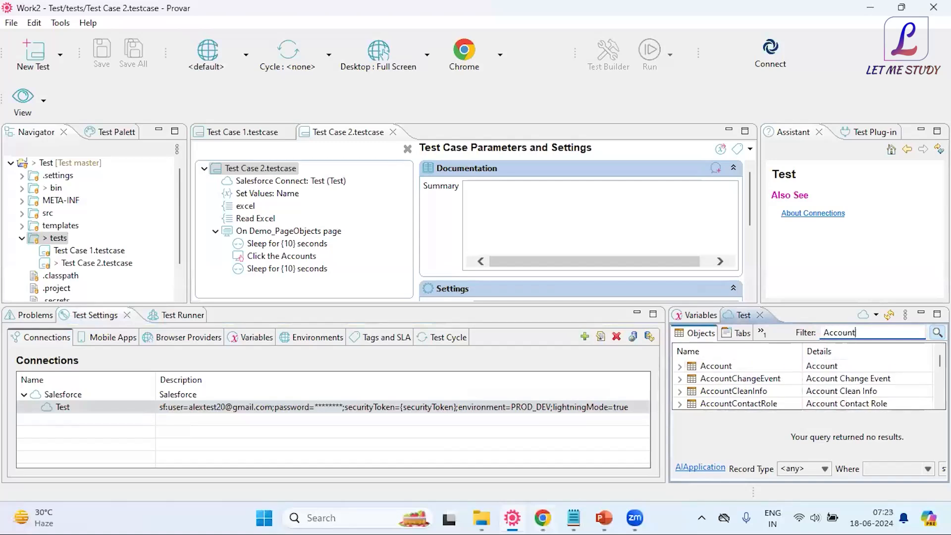
# - Show the Account object's records, look through them and resize the Test connection's object pane
pyautogui.click(725, 367)
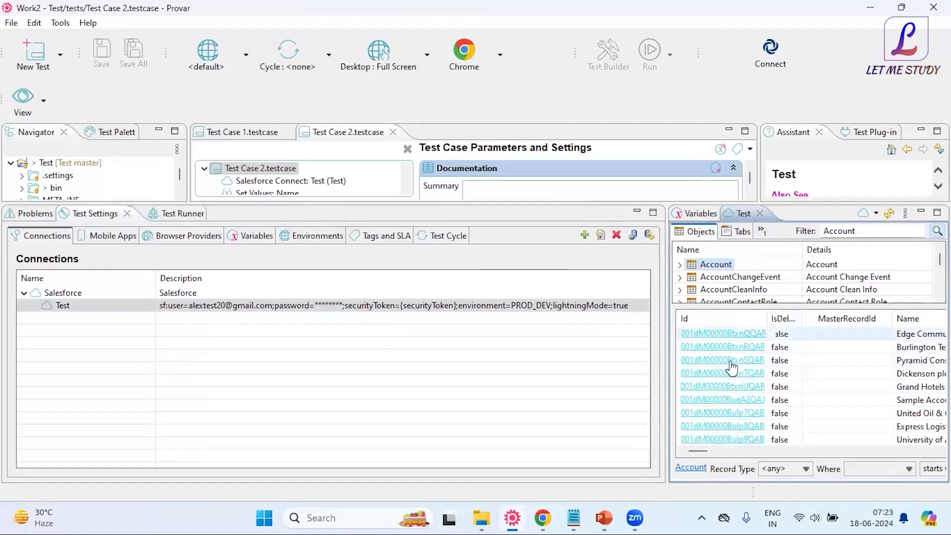
pyautogui.scroll(-3, 732, 362)
pyautogui.click(714, 452)
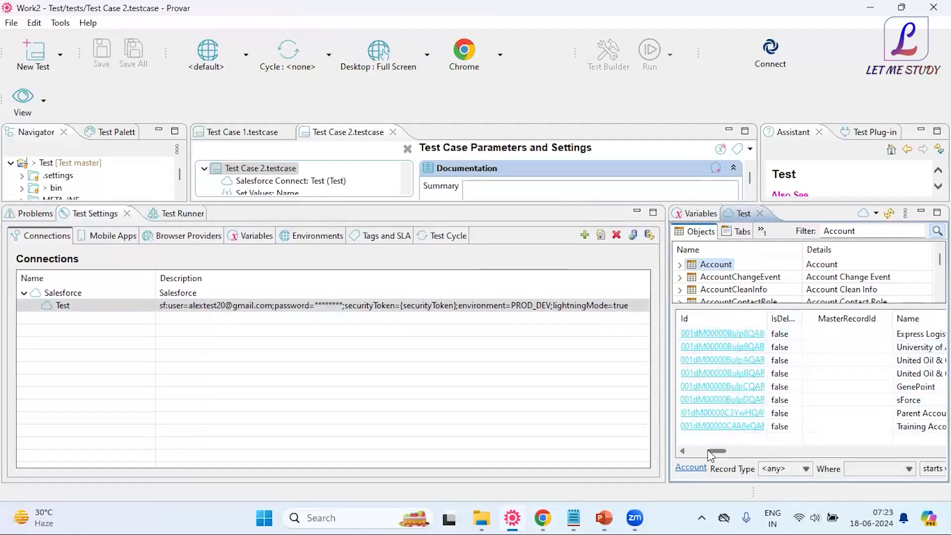
pyautogui.moveTo(667, 381); pyautogui.dragTo(572, 381)
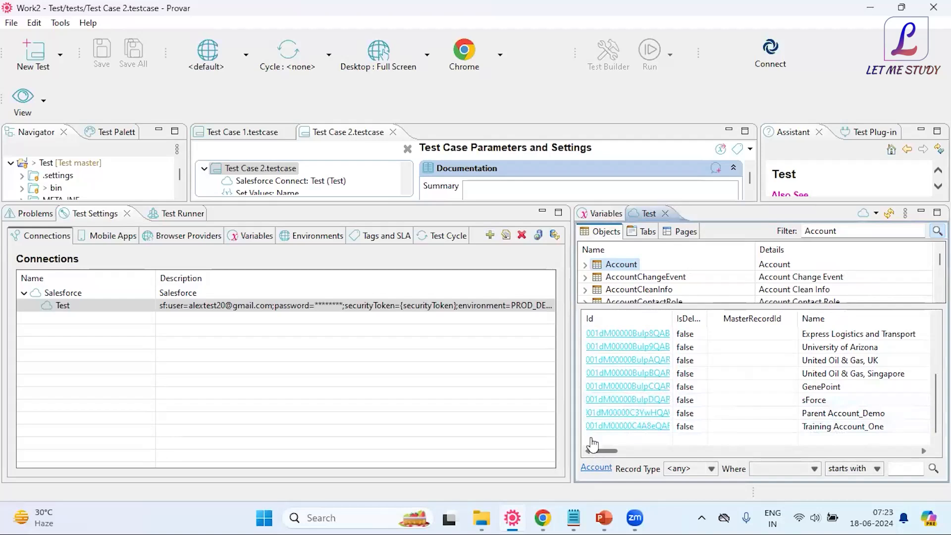
pyautogui.moveTo(568, 202); pyautogui.dragTo(567, 297)
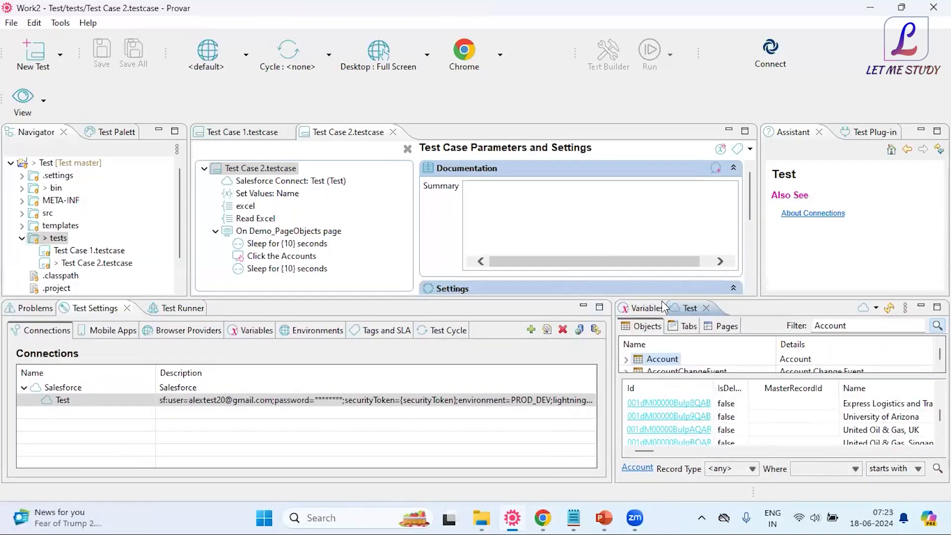
# - Show the Variables view, return to the Test connection's object browser and make the lower panes slightly shorter
pyautogui.click(649, 309)
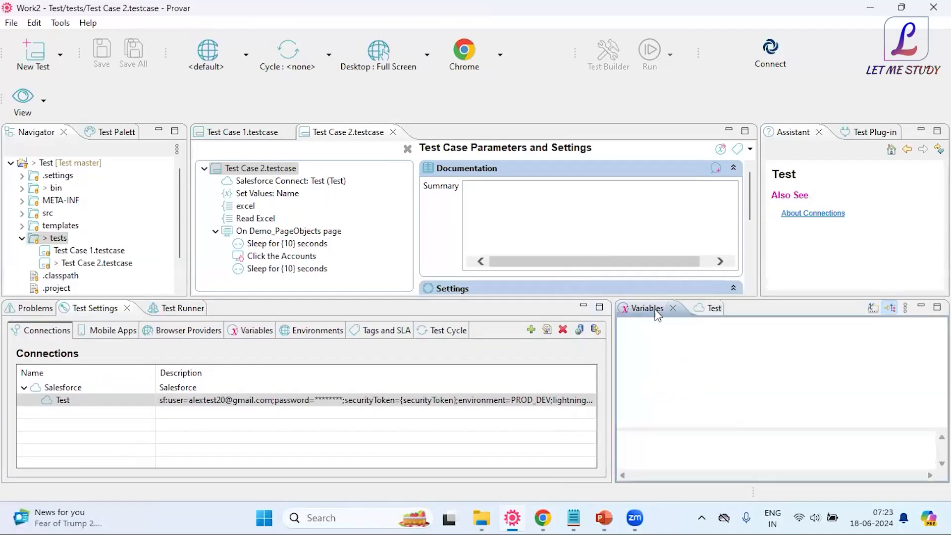
pyautogui.click(703, 311)
pyautogui.click(498, 295)
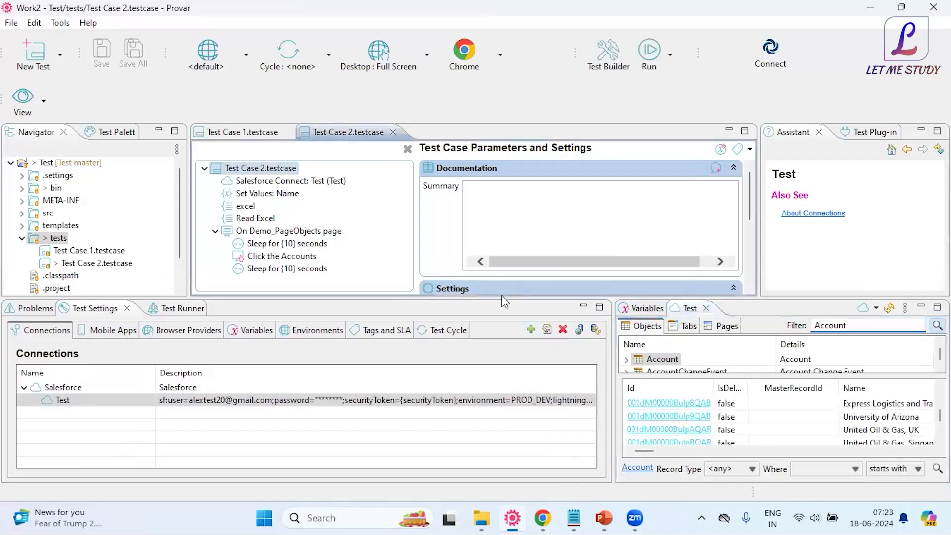
pyautogui.click(513, 301)
pyautogui.moveTo(515, 300); pyautogui.dragTo(567, 303)
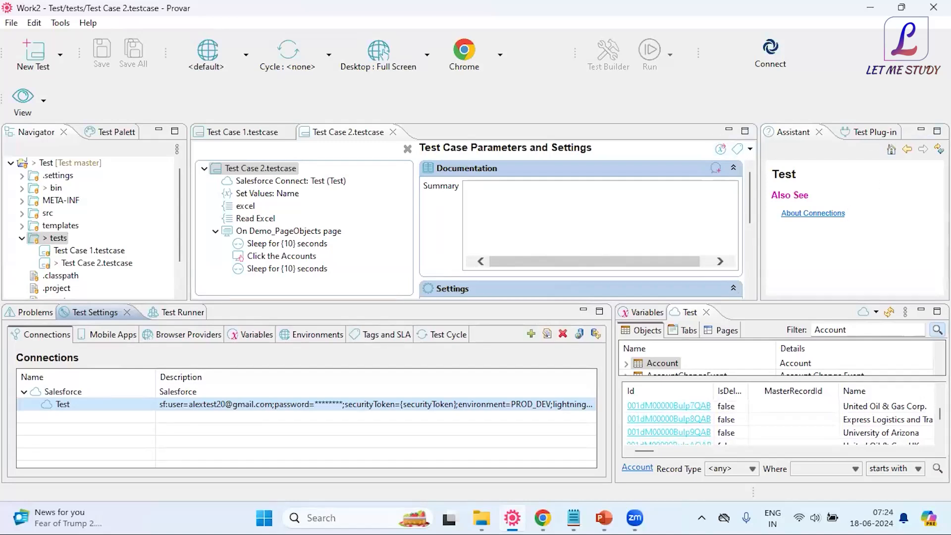
# - Minimize the Test connection's object pane and the Test Settings pane, and restore both to the workspace
pyautogui.click(922, 312)
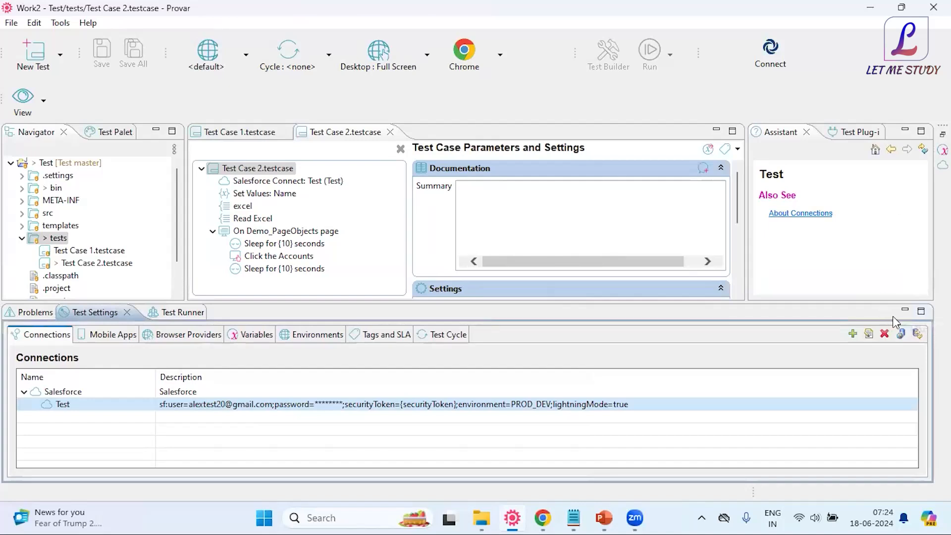
pyautogui.click(905, 311)
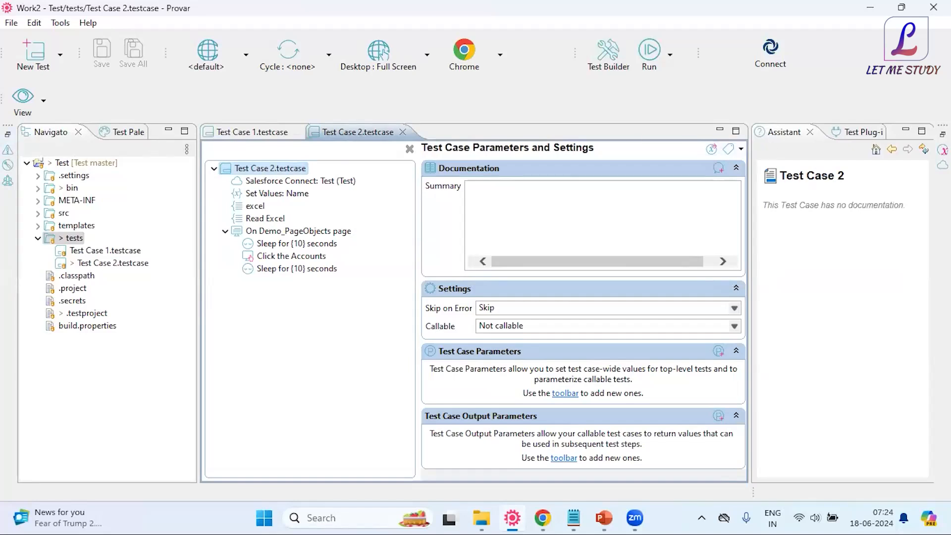
pyautogui.click(7, 140)
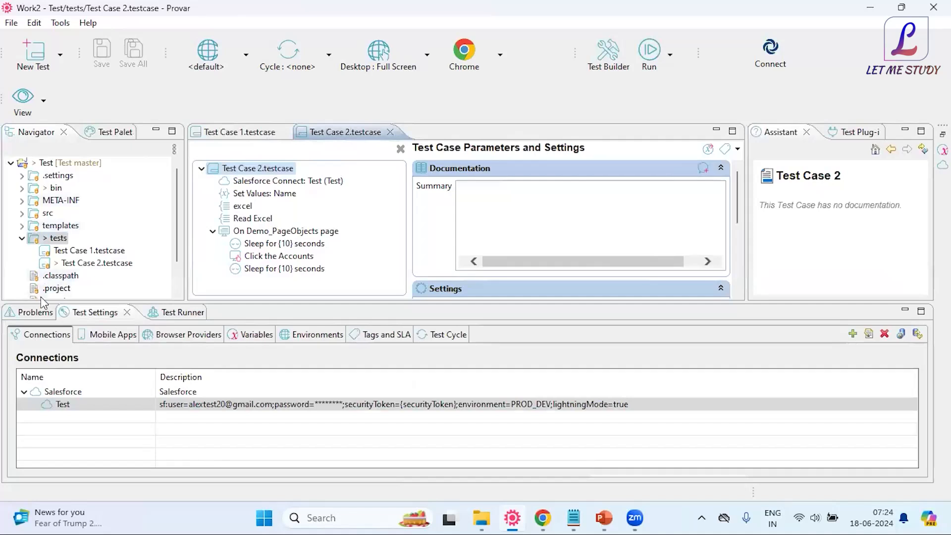
pyautogui.click(943, 135)
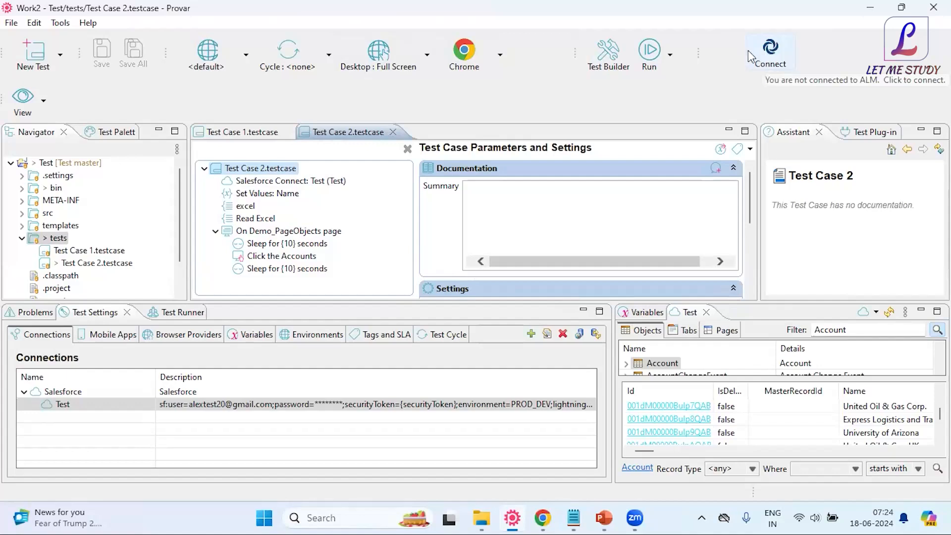
# - Open the ALM connection dialog, review its host, user, domain and project fields, and close it without connecting
pyautogui.click(770, 56)
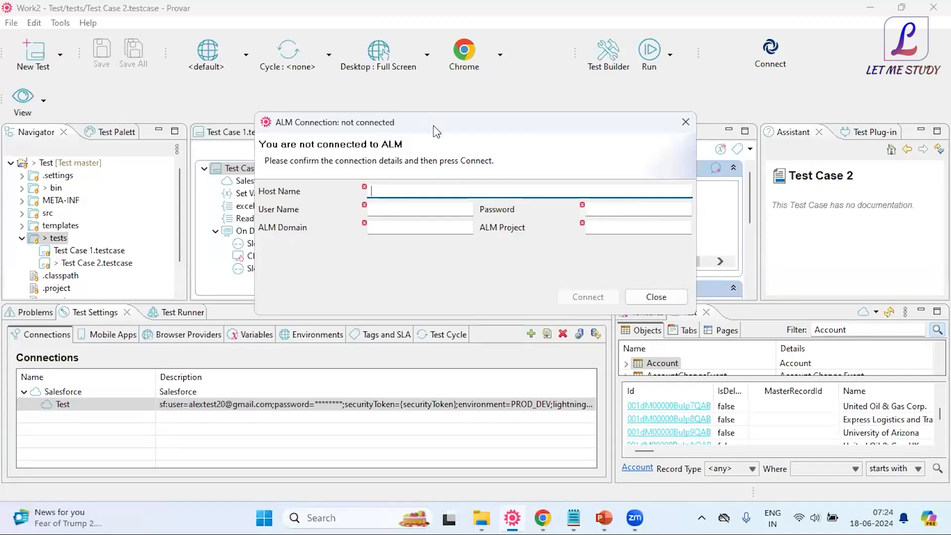
pyautogui.moveTo(441, 135); pyautogui.dragTo(452, 147)
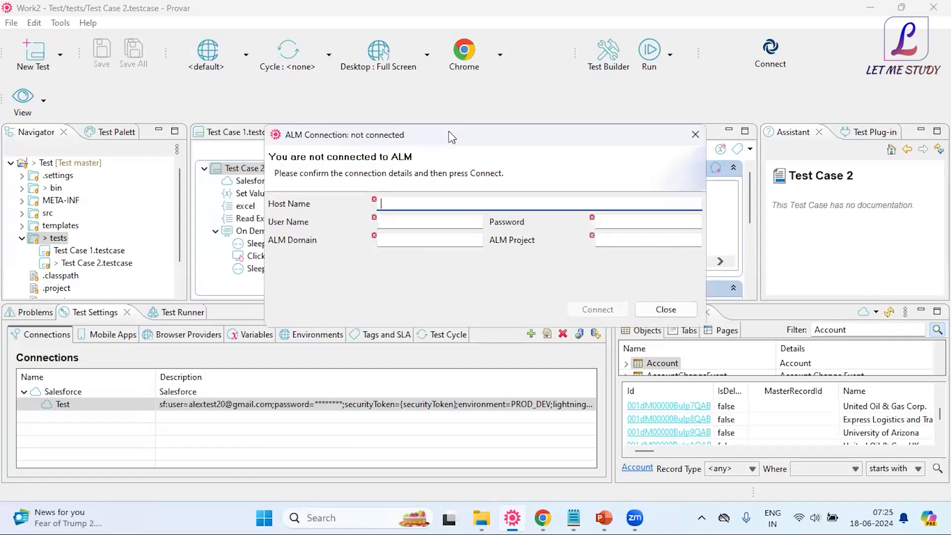
pyautogui.moveTo(450, 136); pyautogui.dragTo(439, 152)
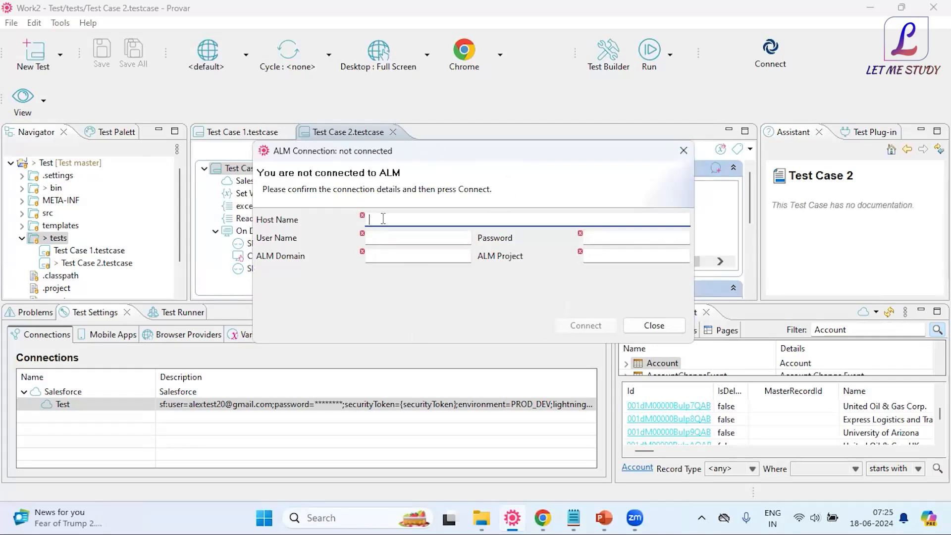
pyautogui.click(390, 237)
pyautogui.click(397, 258)
pyautogui.click(605, 256)
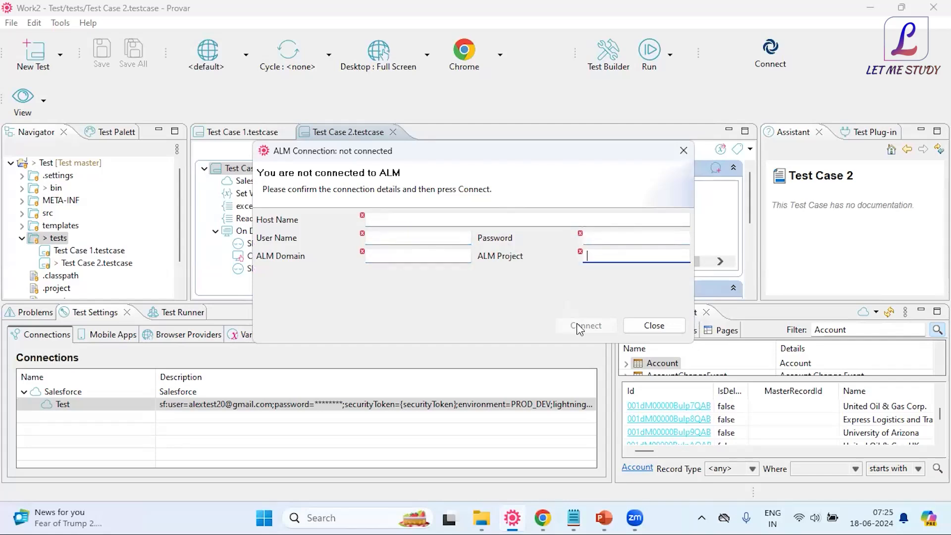
pyautogui.click(683, 151)
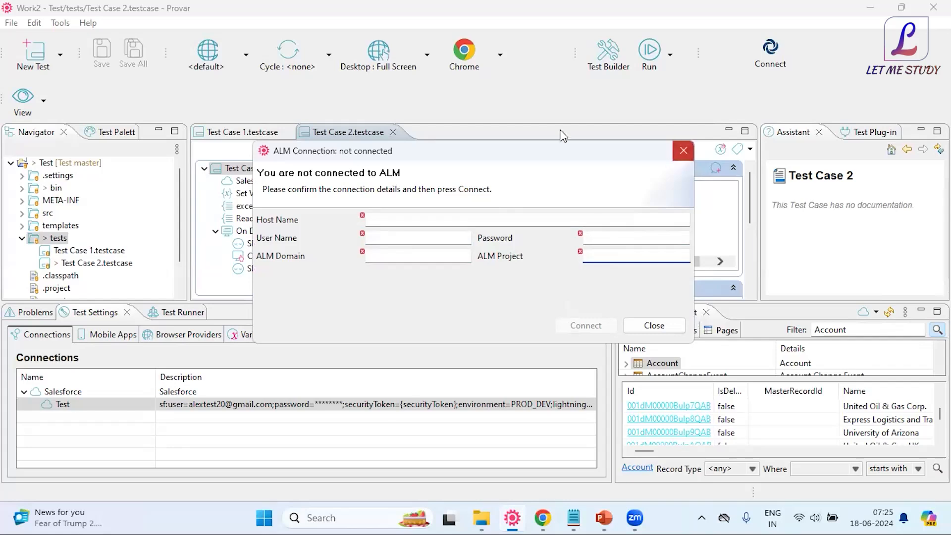
# - Review the Team version-control commands available for the Test project and dismiss them without choosing any
pyautogui.rightClick(68, 167)
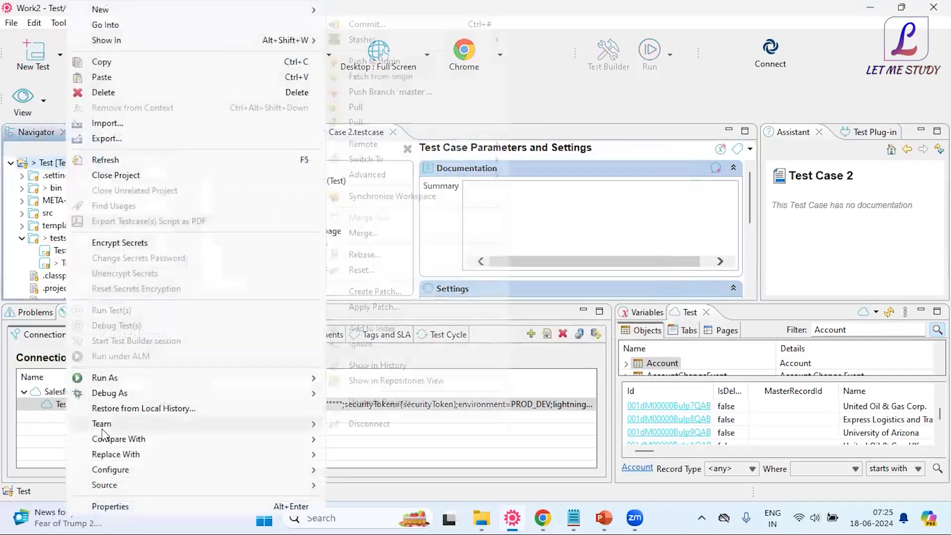
pyautogui.moveTo(102, 429)
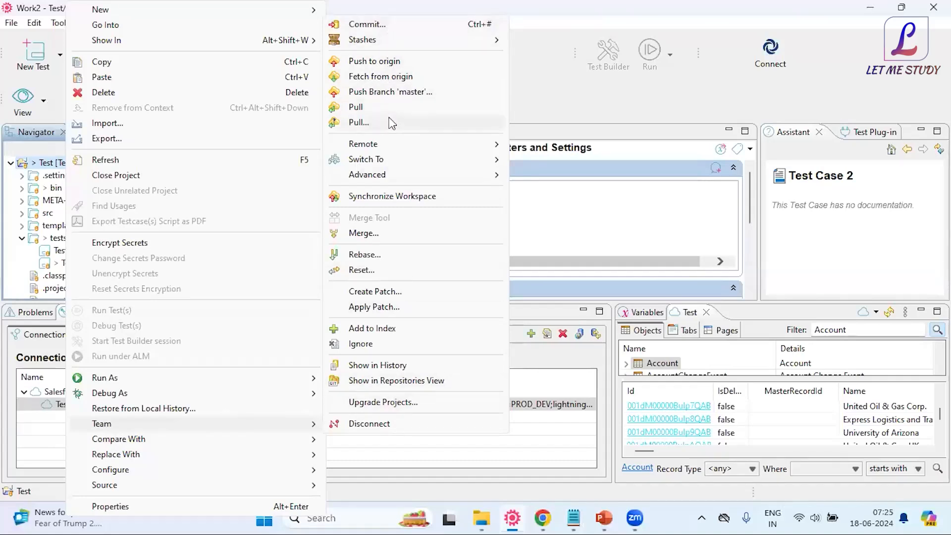
pyautogui.moveTo(408, 160)
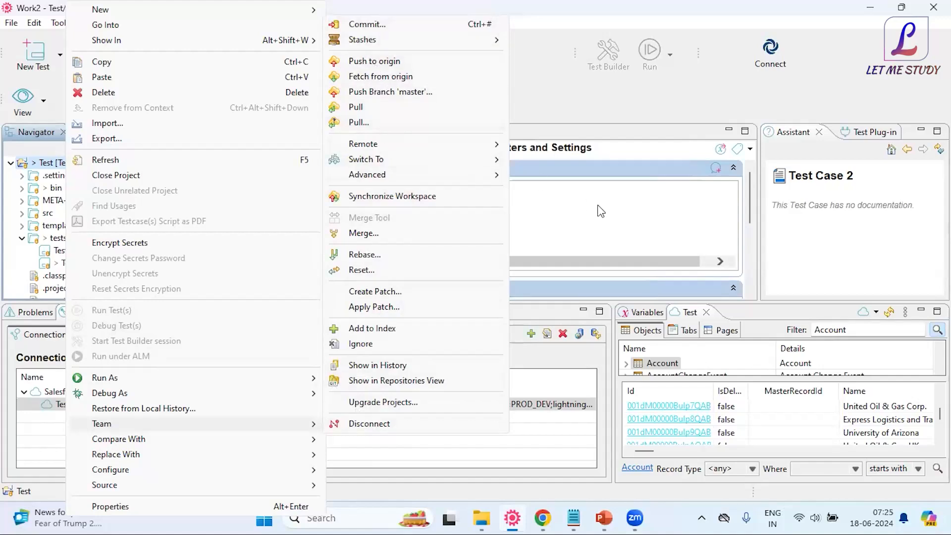
pyautogui.click(609, 222)
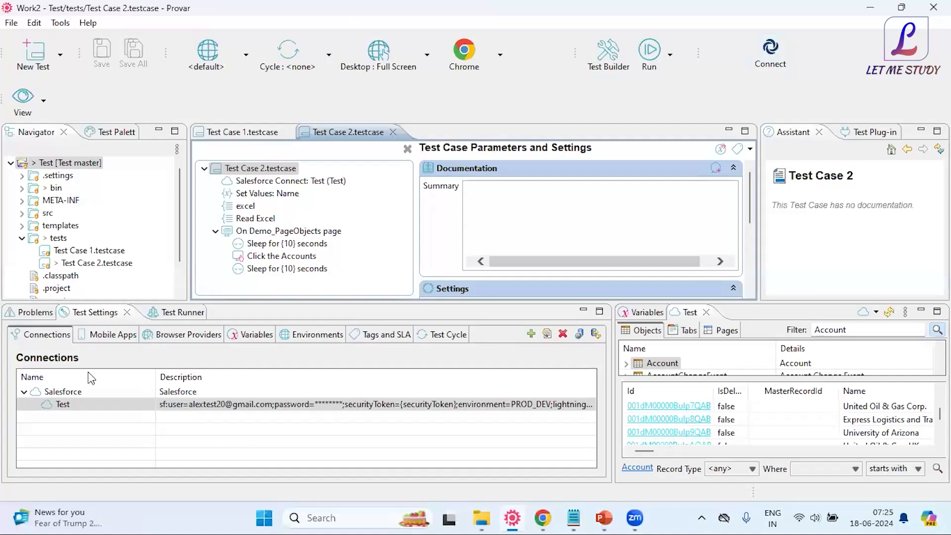
# - Go to the Test Settings connections, and collapse and re-expand the tests folder in the Navigator
pyautogui.click(100, 314)
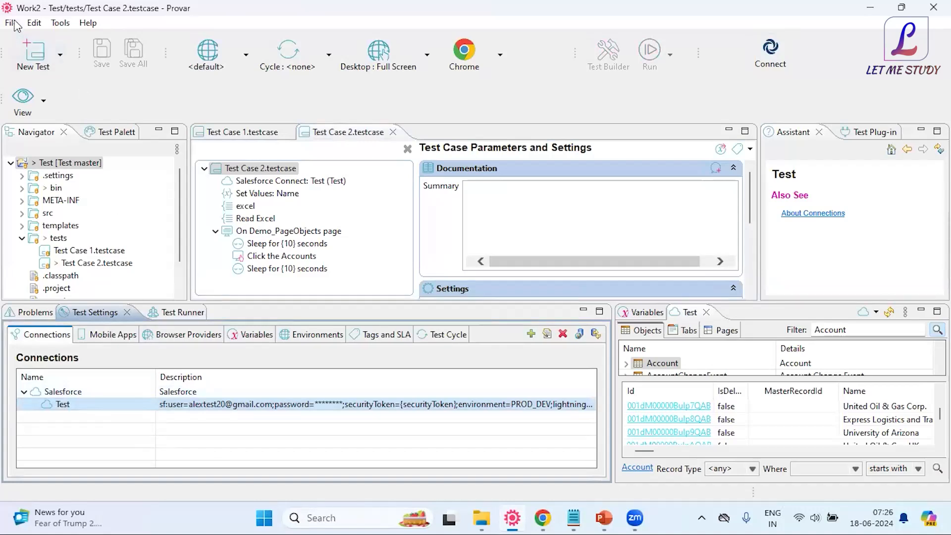
pyautogui.moveTo(180, 179)
pyautogui.mouseDown()
pyautogui.moveTo(179, 208)
pyautogui.moveTo(173, 172)
pyautogui.moveTo(173, 212)
pyautogui.moveTo(171, 163)
pyautogui.mouseUp()
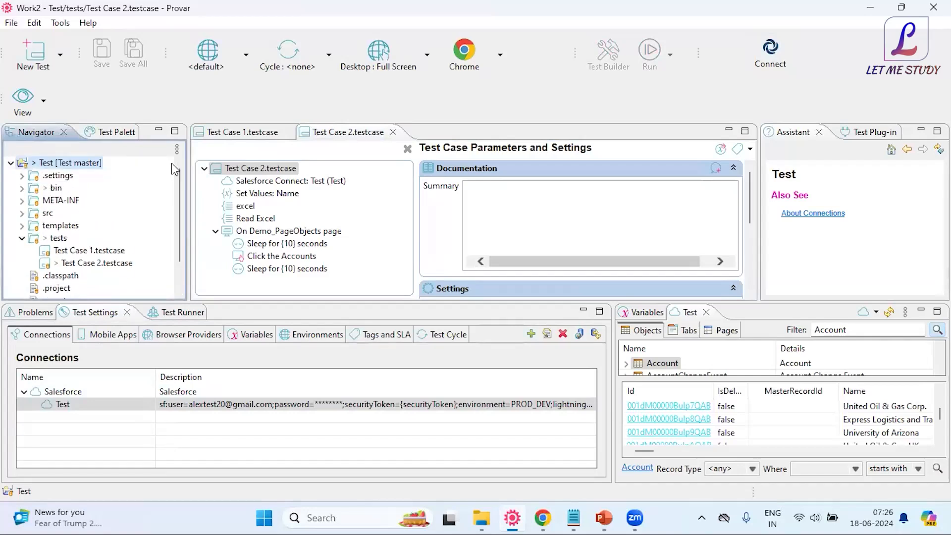
pyautogui.click(22, 239)
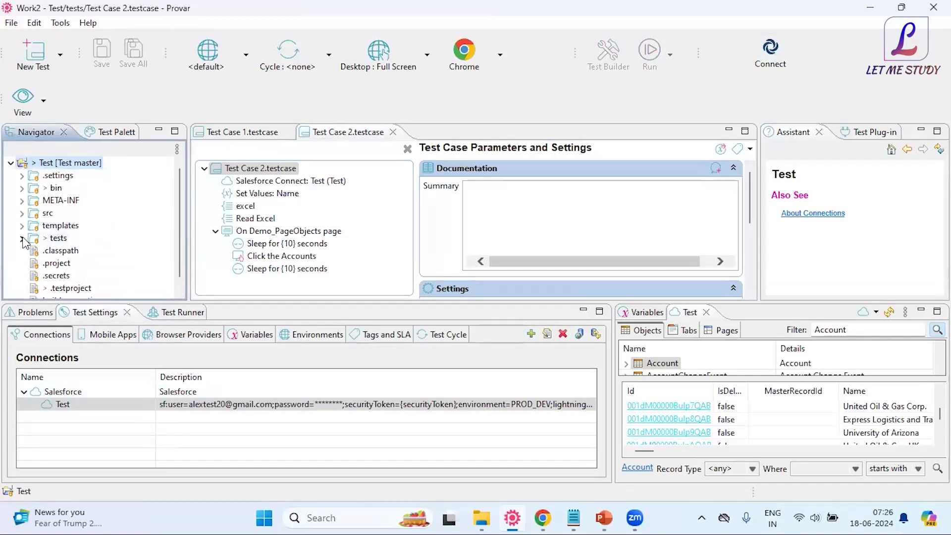
pyautogui.click(21, 238)
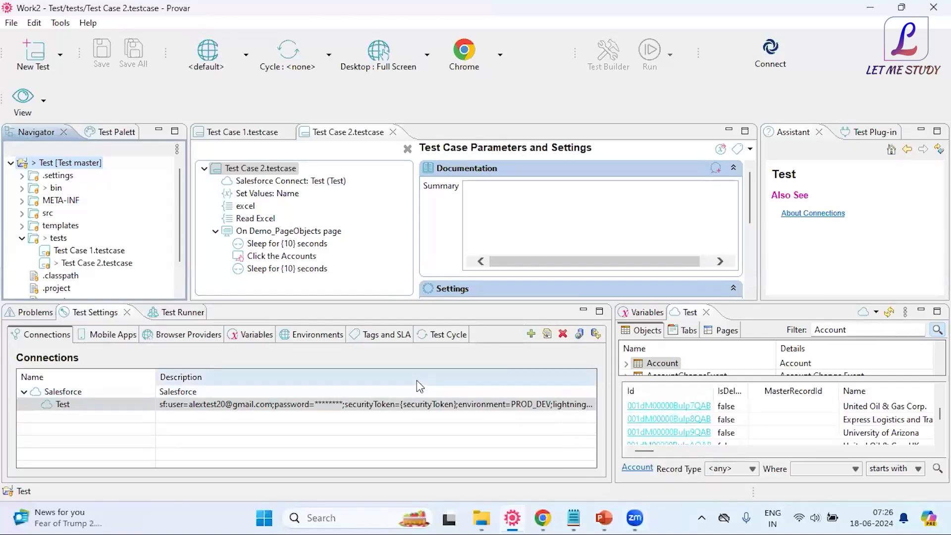
# - Enlarge the lower panes and give the Test connection's object list more height above the Account records
pyautogui.moveTo(350, 301)
pyautogui.mouseDown()
pyautogui.moveTo(357, 306)
pyautogui.moveTo(356, 280)
pyautogui.moveTo(354, 301)
pyautogui.moveTo(365, 293)
pyautogui.mouseUp()
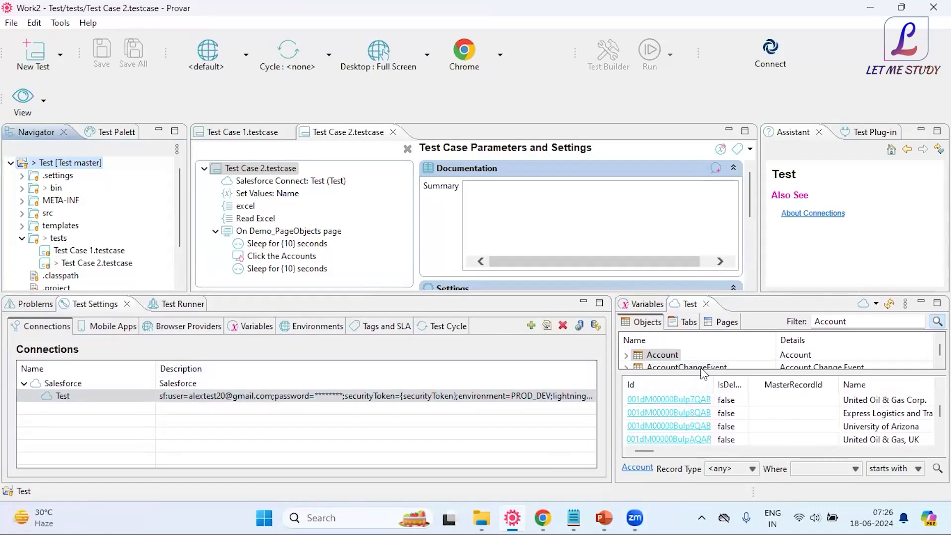
pyautogui.moveTo(705, 371); pyautogui.dragTo(711, 393)
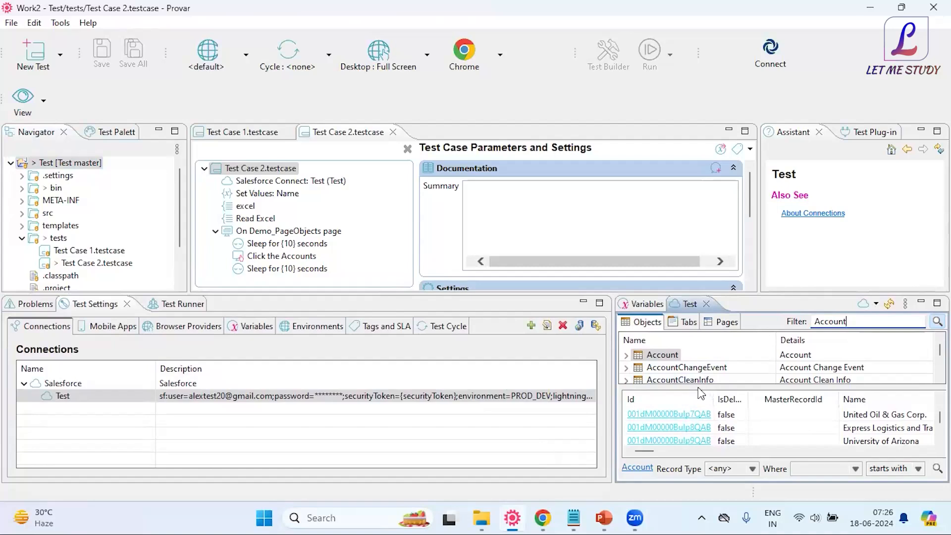
pyautogui.moveTo(694, 387); pyautogui.dragTo(693, 394)
# - Select the Test connection, compare the Test Settings and Test Runner views, and leave Test Runner showing
pyautogui.click(493, 397)
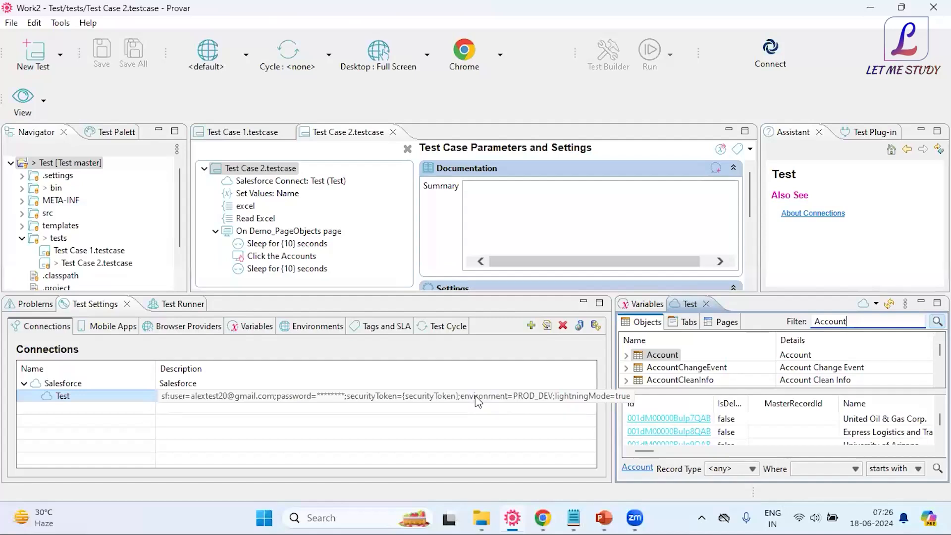
pyautogui.click(179, 303)
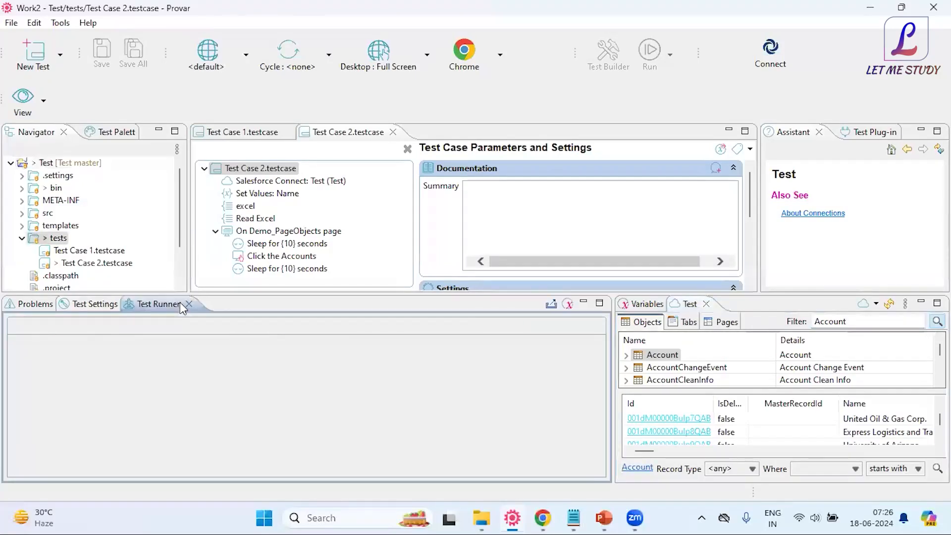
pyautogui.click(78, 303)
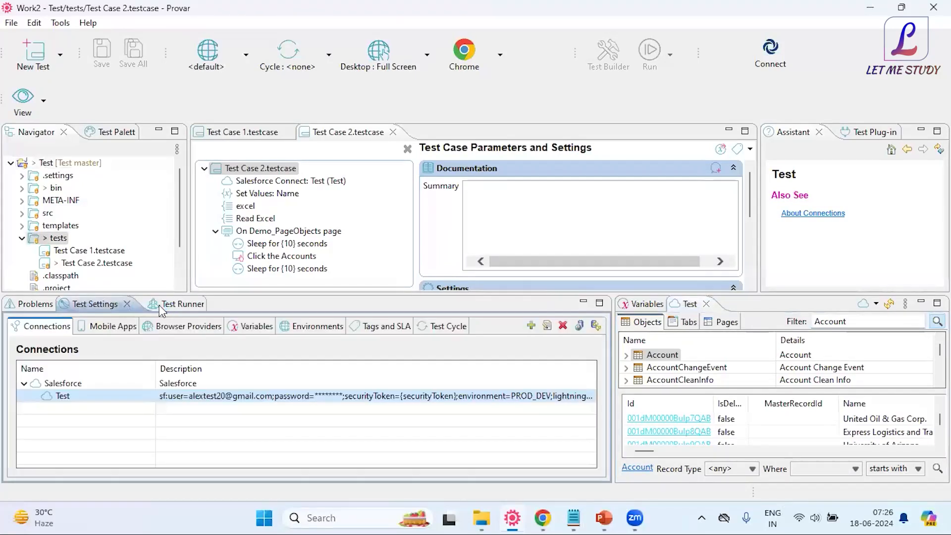
pyautogui.click(159, 304)
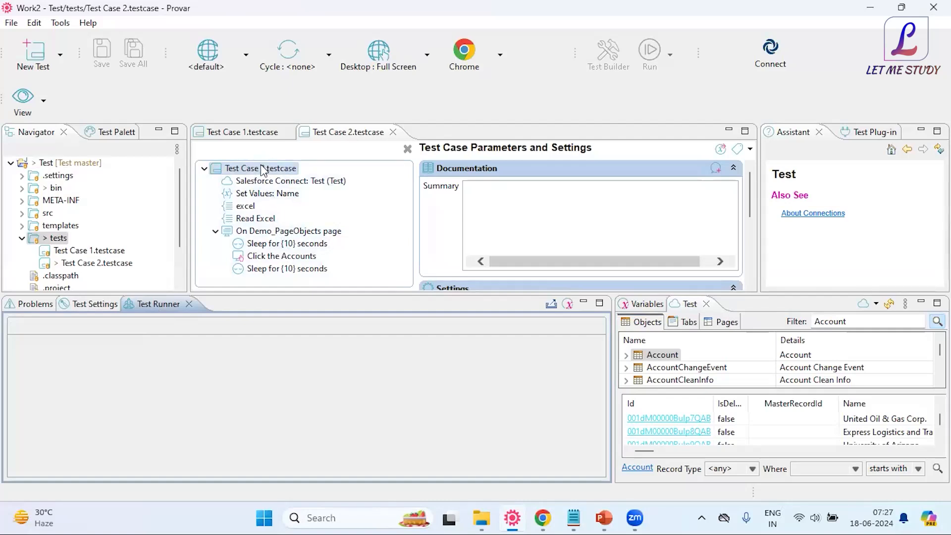
# - Review the parameters of the excel and Read Excel steps and return to Test Case 2's overall settings
pyautogui.click(240, 208)
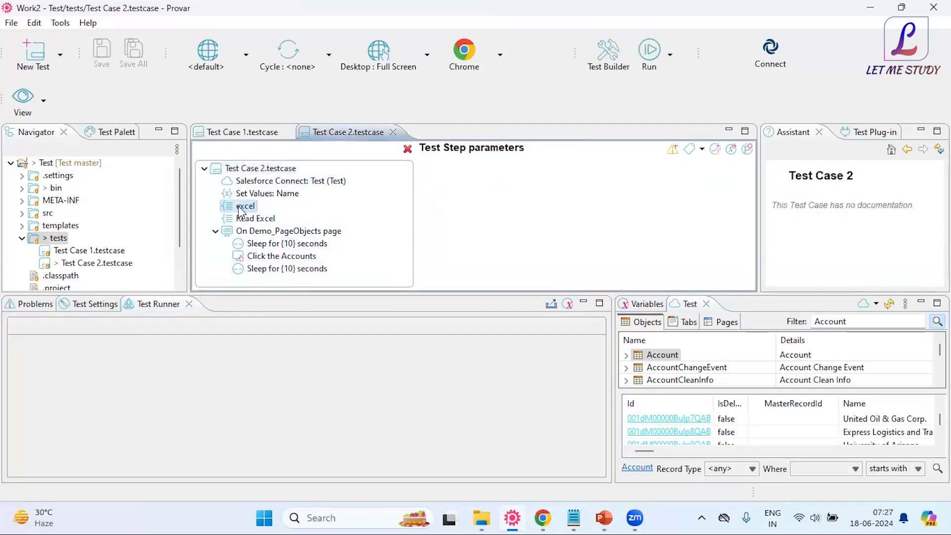
pyautogui.click(482, 186)
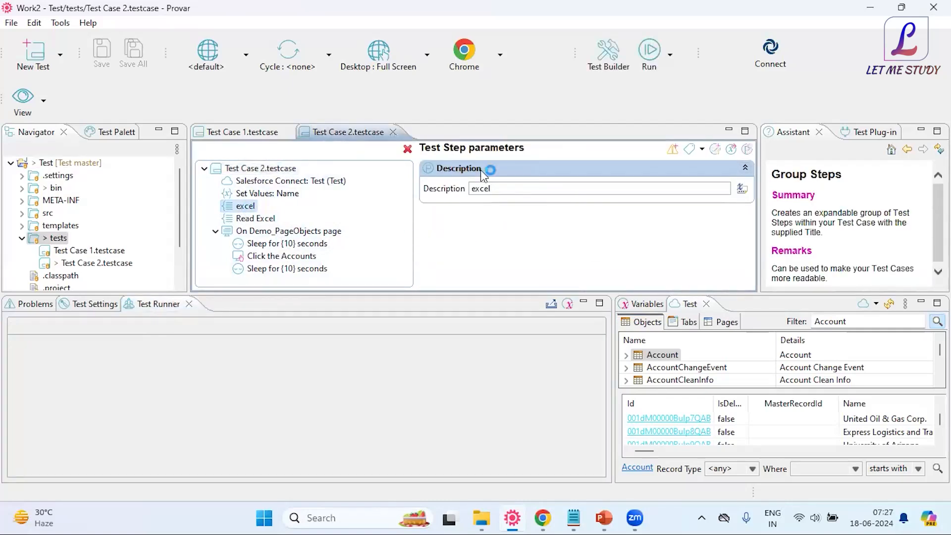
pyautogui.click(238, 219)
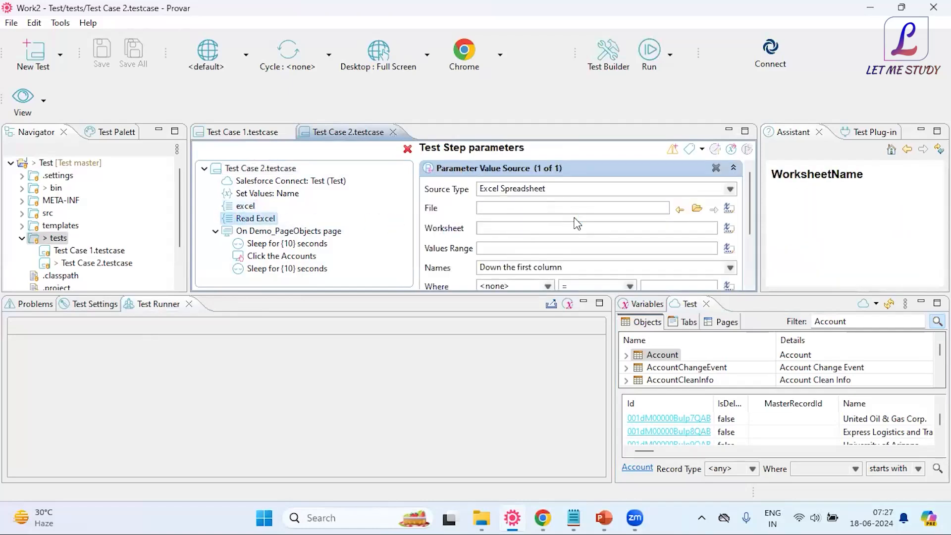
pyautogui.click(265, 170)
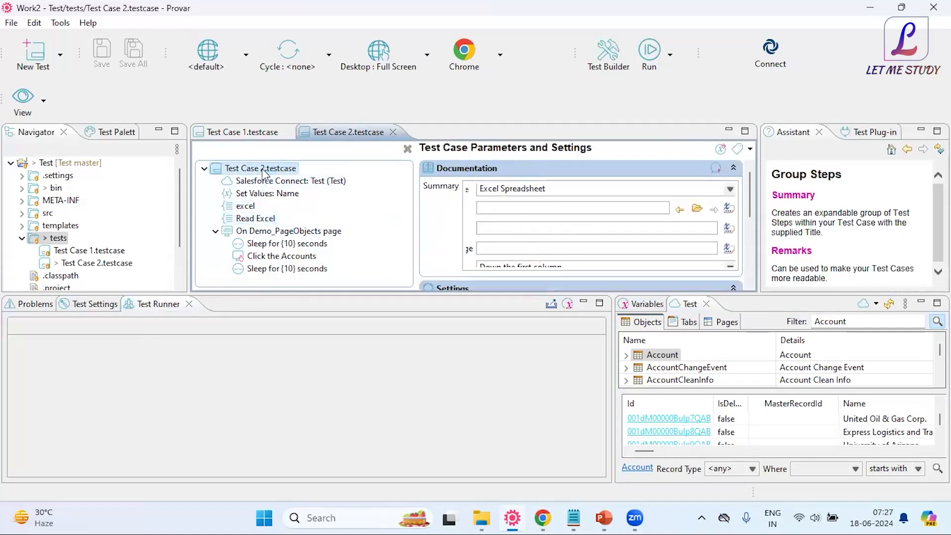
# - Start Test Case 2 in Test Builder and minimize the Test Builder and automated Chrome windows
pyautogui.click(610, 58)
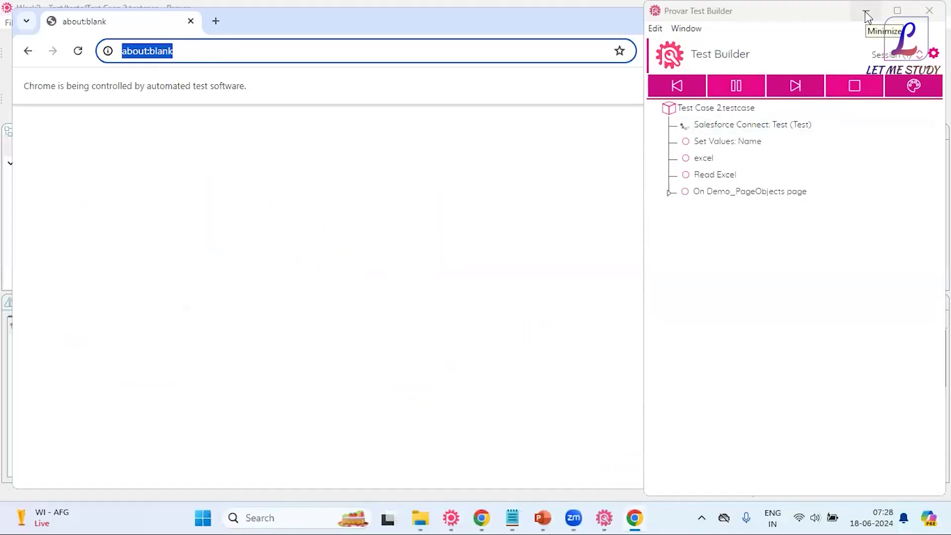
pyautogui.click(866, 14)
pyautogui.click(642, 18)
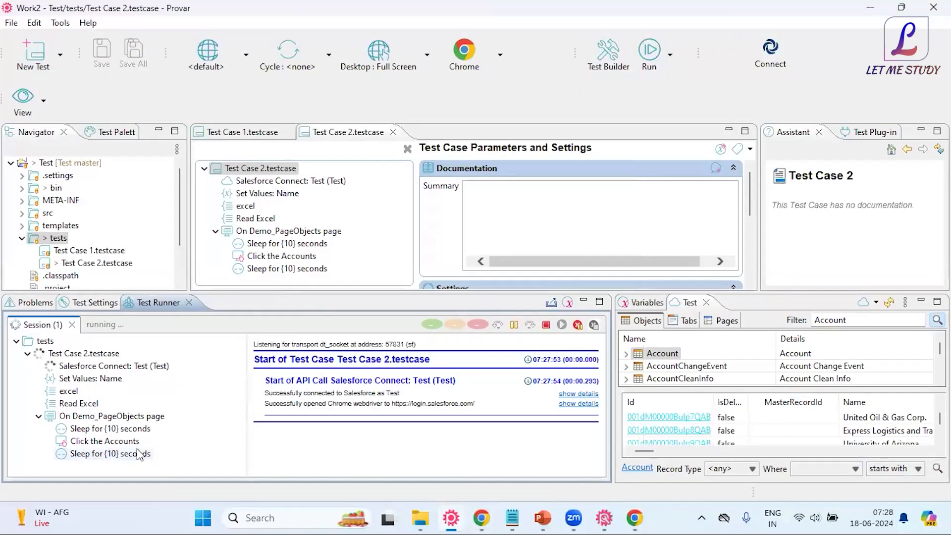
# - Follow the run in Test Runner, minimize the Salesforce browser window and highlight the Read Excel step's parameter value source message
pyautogui.click(87, 369)
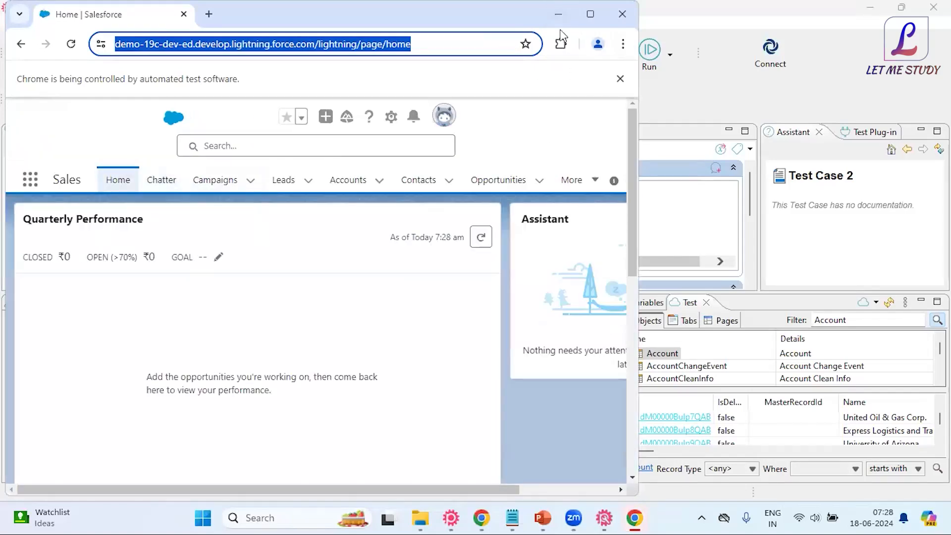
pyautogui.click(559, 19)
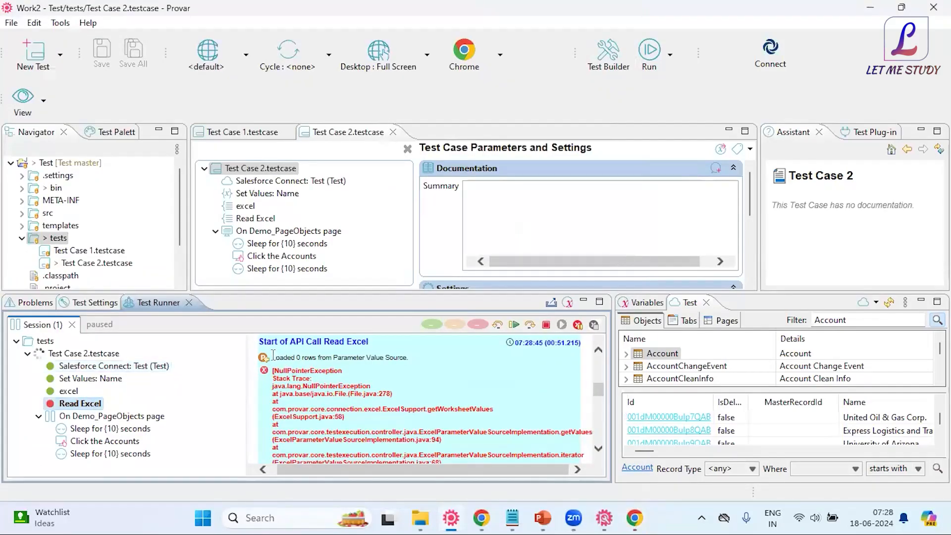
pyautogui.moveTo(273, 355); pyautogui.dragTo(427, 354)
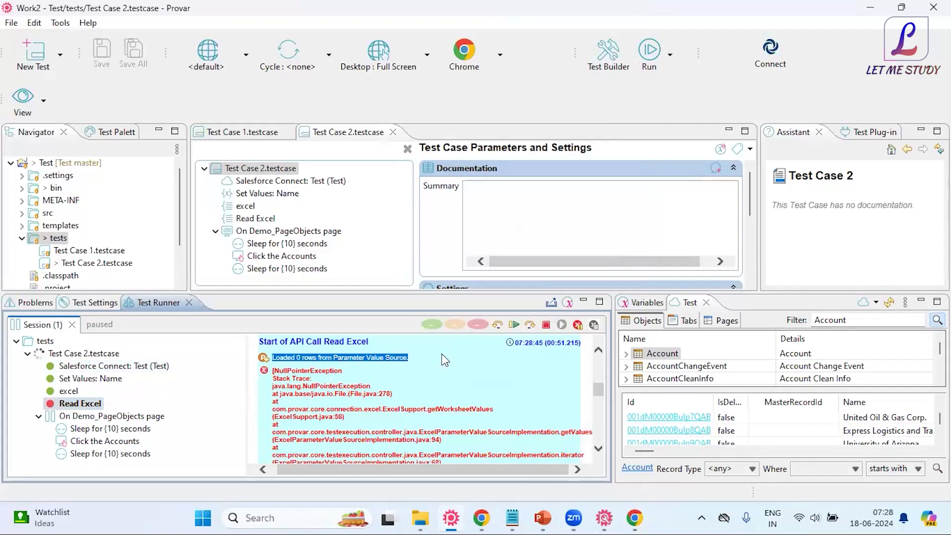
# - Enlarge the Test Runner view, examine the Read Excel stack trace and highlight the parameter value source message above it
pyautogui.click(443, 355)
pyautogui.moveTo(372, 293); pyautogui.dragTo(372, 246)
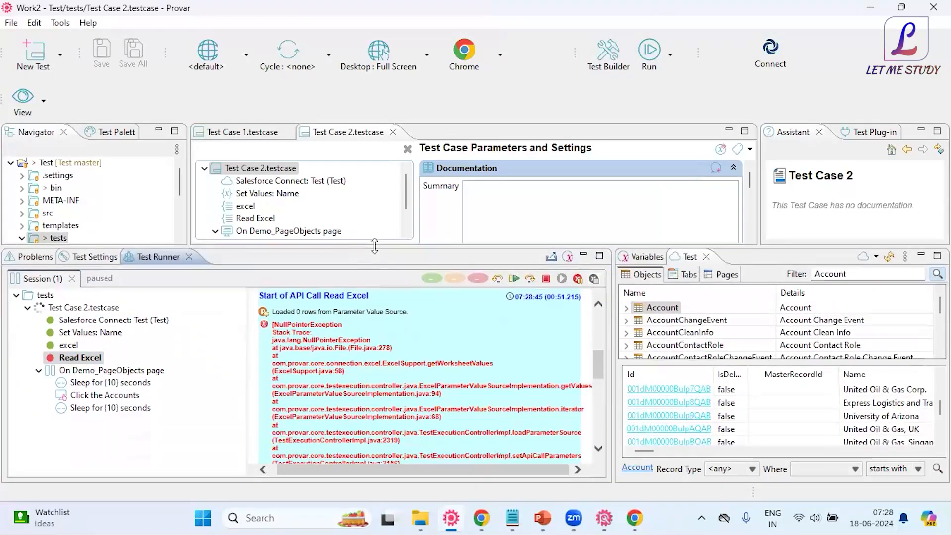
pyautogui.scroll(-1, 429, 392)
pyautogui.scroll(-6, 429, 392)
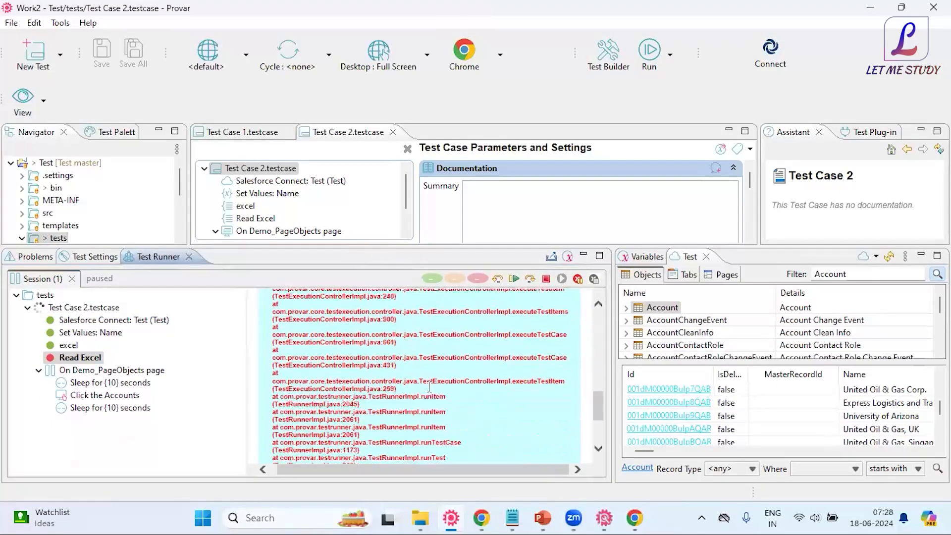
pyautogui.scroll(3, 428, 392)
pyautogui.scroll(8, 429, 393)
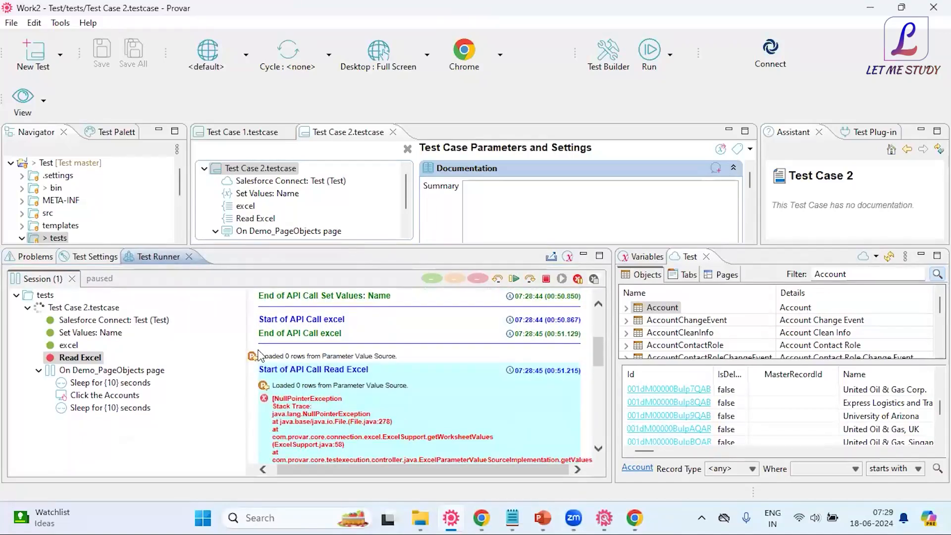
pyautogui.moveTo(262, 356); pyautogui.dragTo(396, 359)
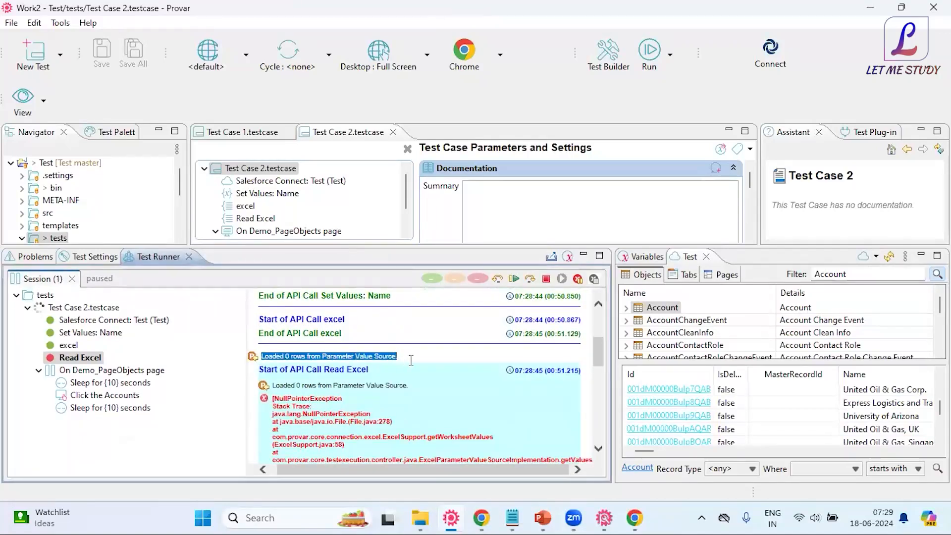
# - Restore the Test Runner's height and compare the Read Excel step's Parameter Value Source settings with its log entry
pyautogui.moveTo(378, 248); pyautogui.dragTo(378, 289)
pyautogui.click(263, 222)
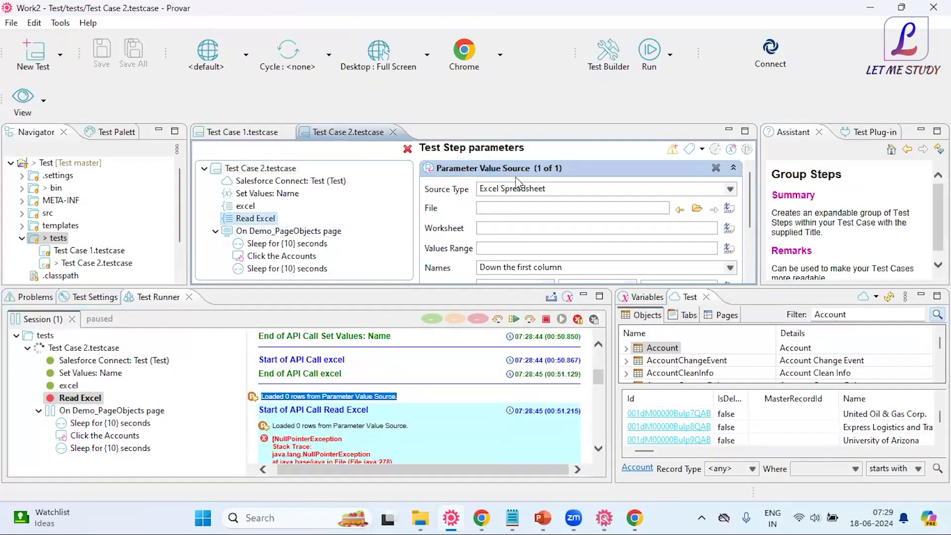
pyautogui.scroll(-2, 490, 238)
pyautogui.scroll(2, 491, 238)
pyautogui.click(403, 391)
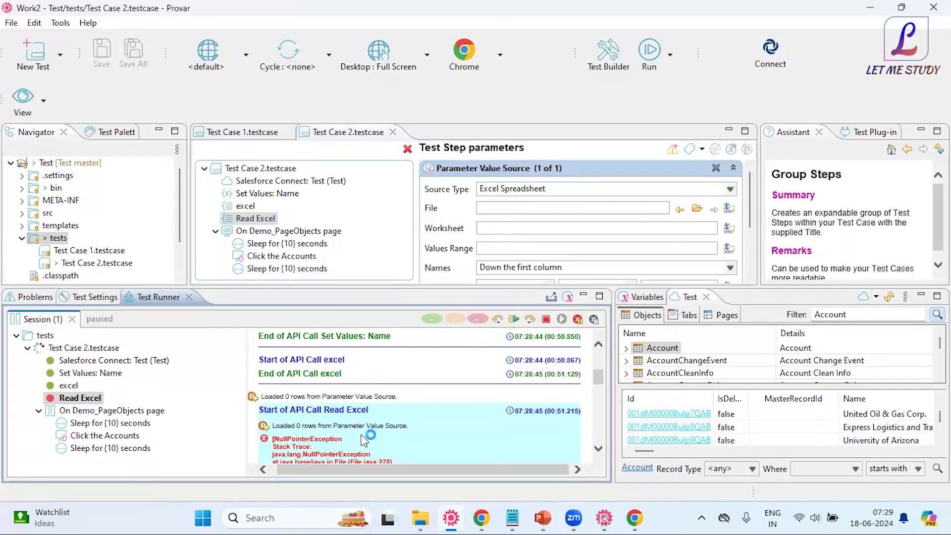
pyautogui.scroll(-1, 406, 375)
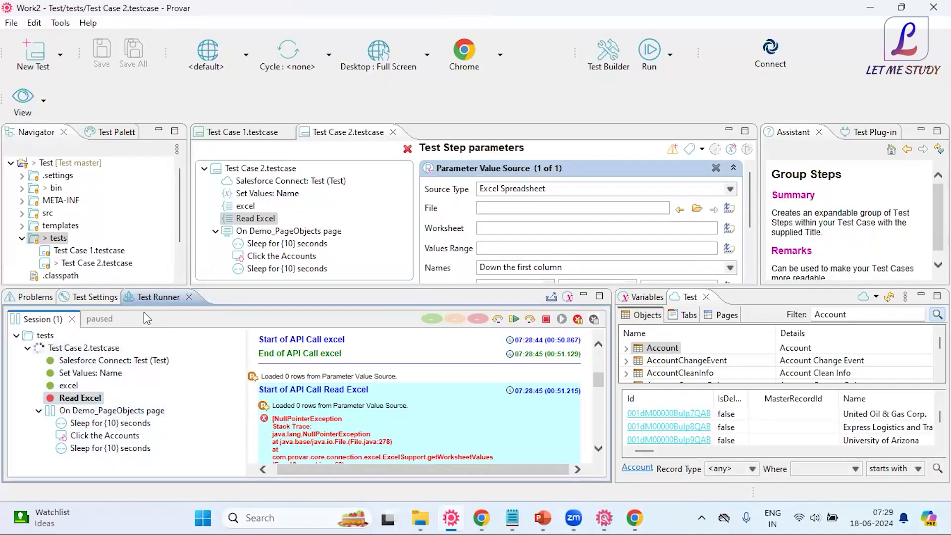
# - Disable the first Sleep for {10} seconds step under On Demo_PageObjects page in Test Case 2
pyautogui.moveTo(255, 286); pyautogui.dragTo(256, 309)
pyautogui.click(257, 168)
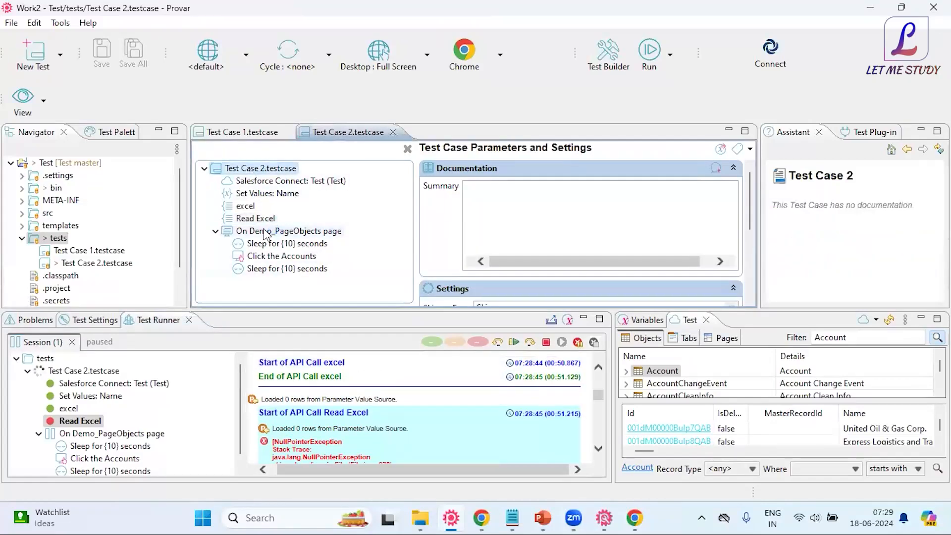
pyautogui.click(266, 247)
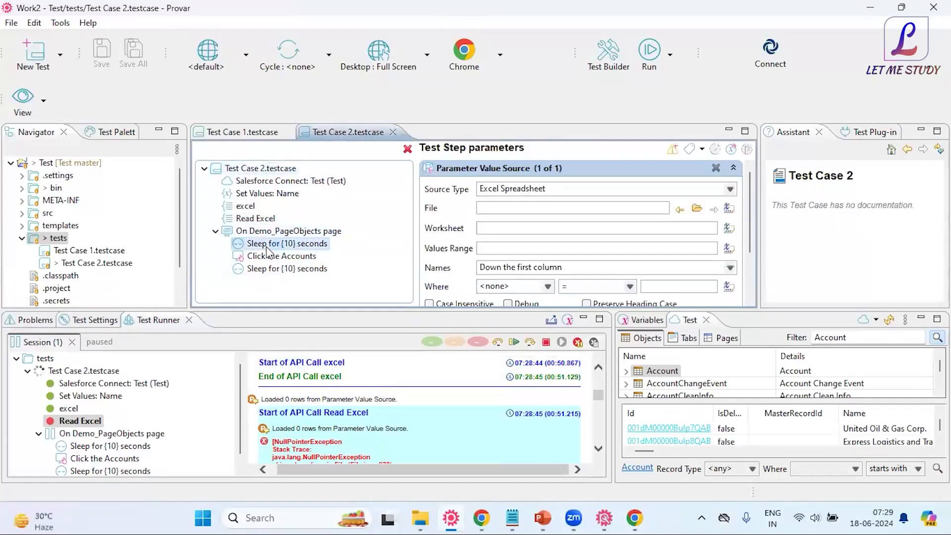
pyautogui.rightClick(267, 246)
pyautogui.press('Escape')
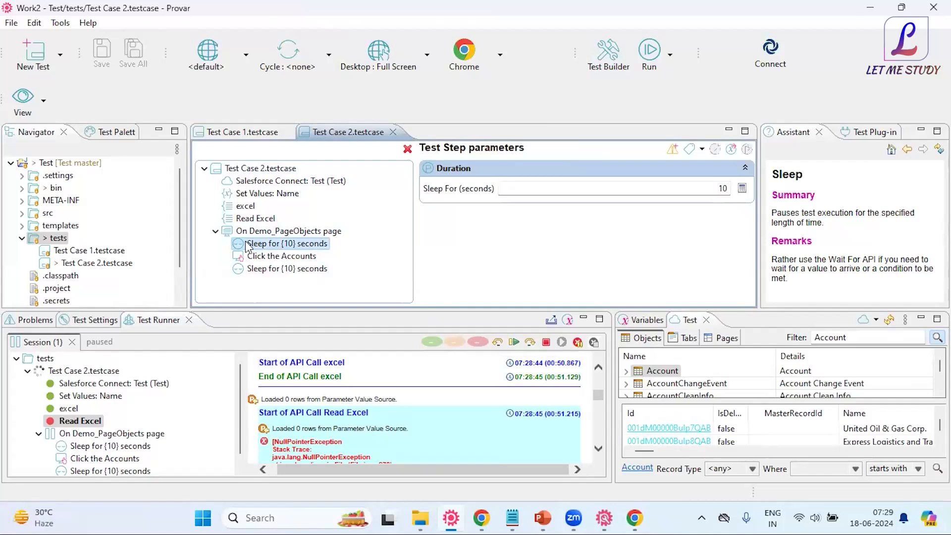
pyautogui.rightClick(247, 245)
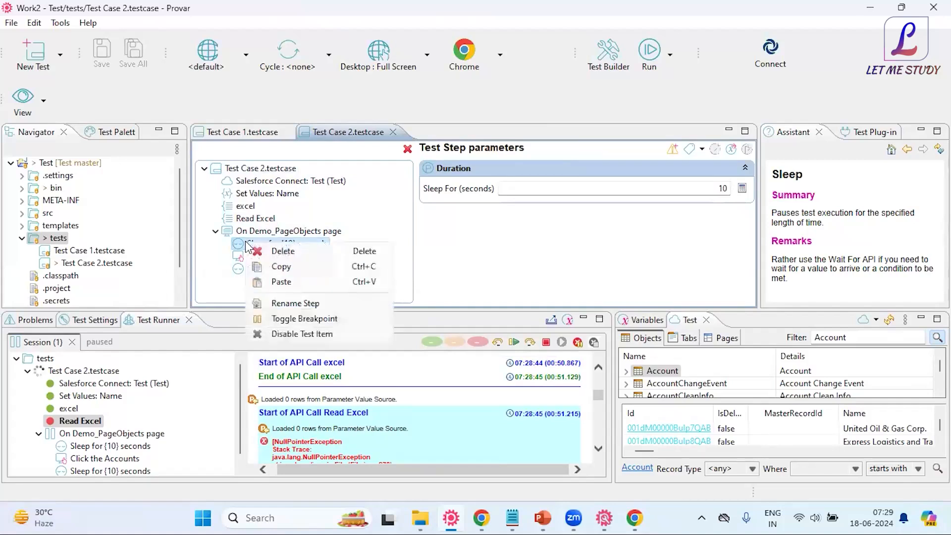
pyautogui.click(299, 335)
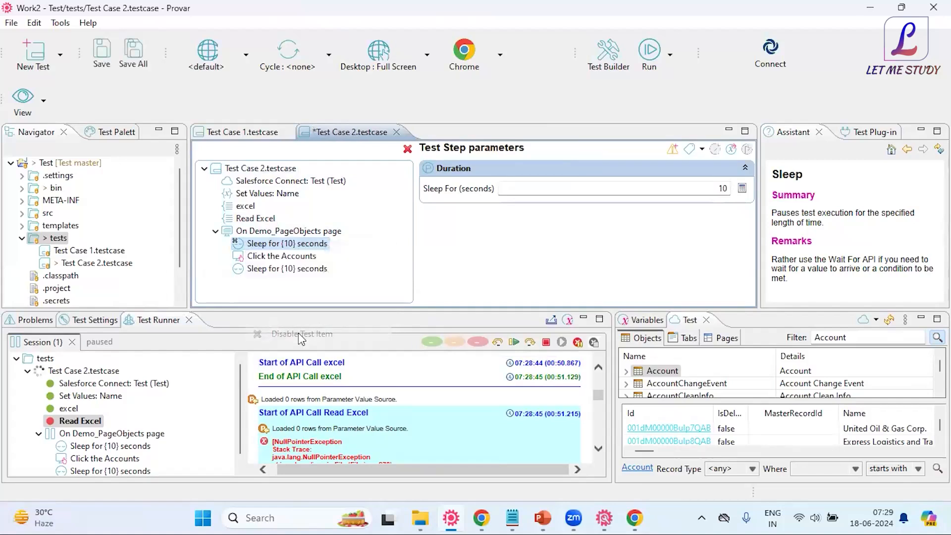
# - Re-enable the first Sleep for {10} seconds step and save Test Case 2
pyautogui.click(243, 268)
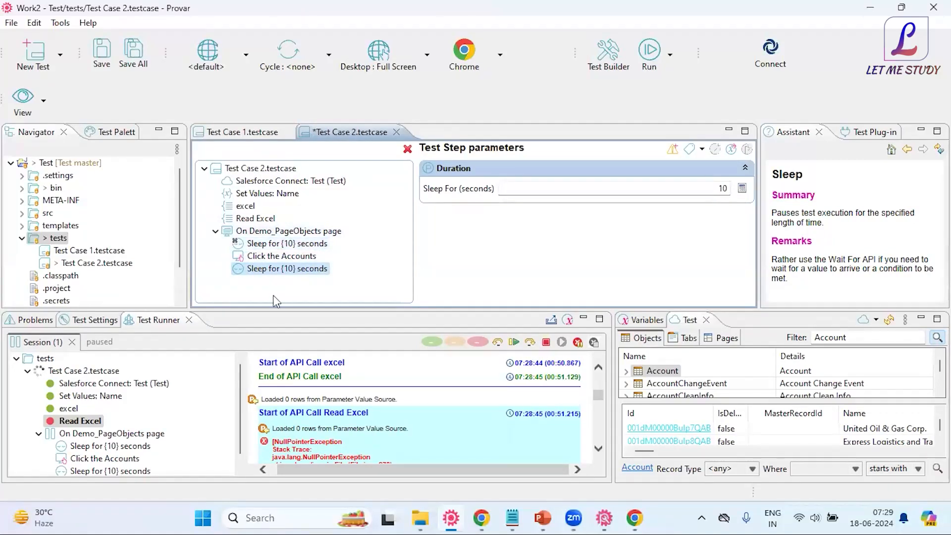
pyautogui.click(272, 247)
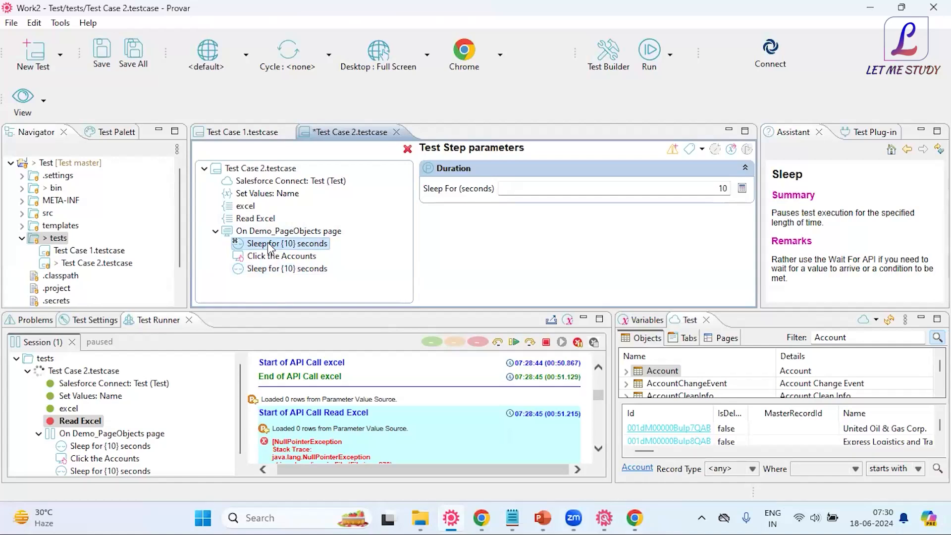
pyautogui.rightClick(270, 248)
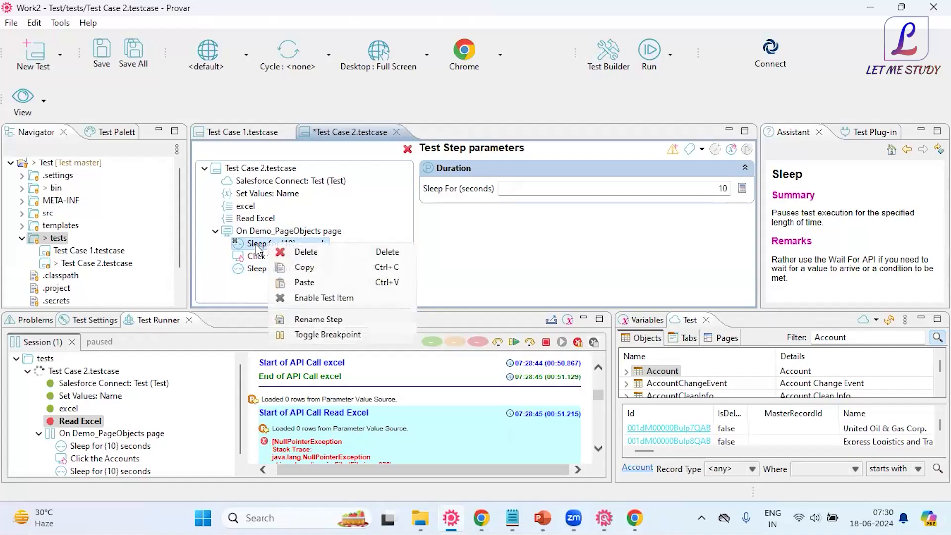
pyautogui.rightClick(245, 242)
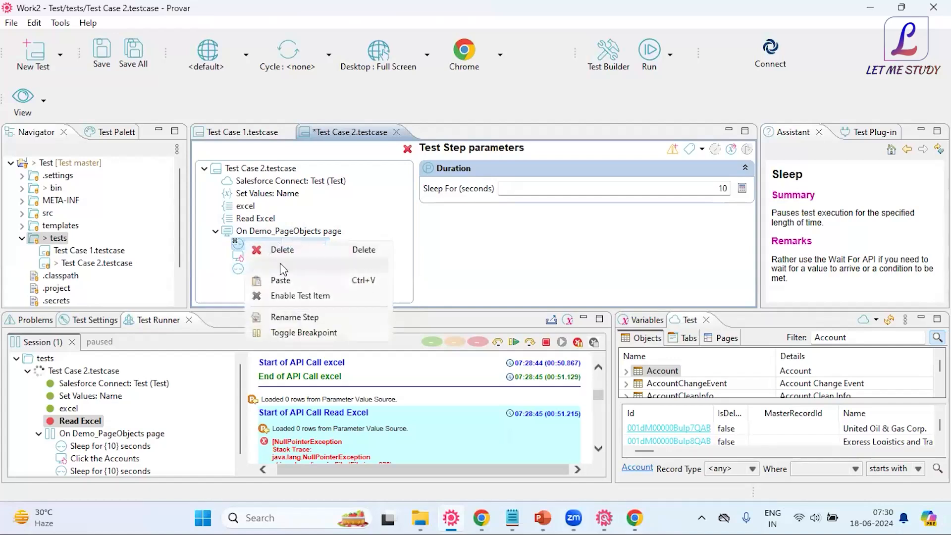
pyautogui.click(293, 296)
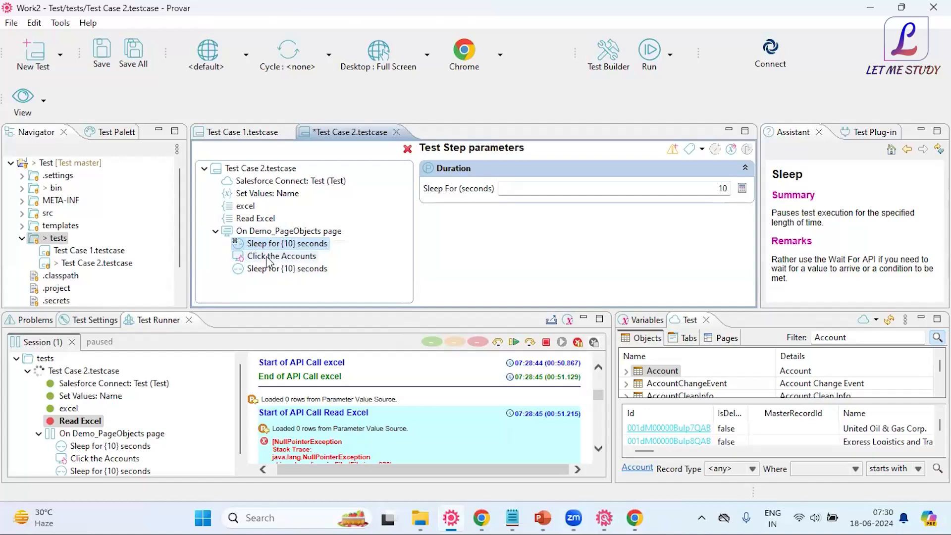
pyautogui.rightClick(264, 248)
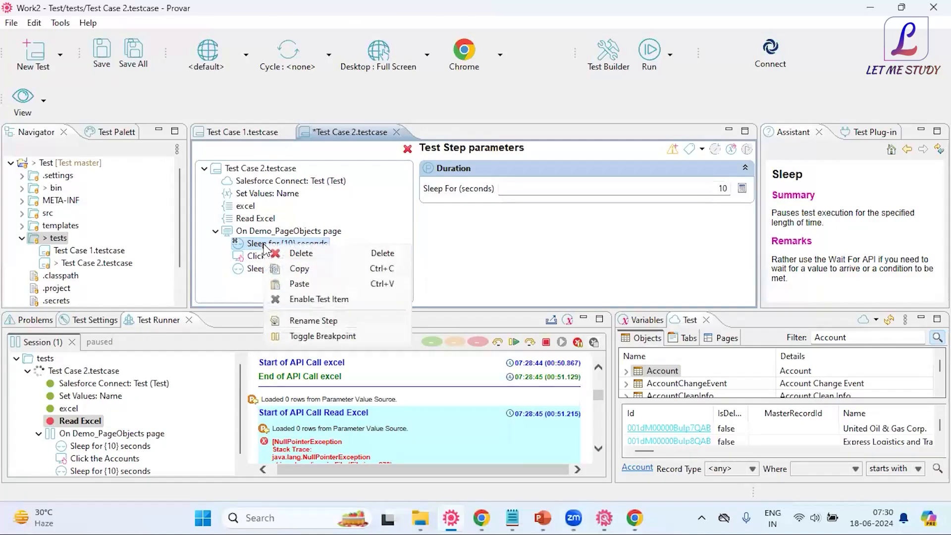
pyautogui.click(294, 297)
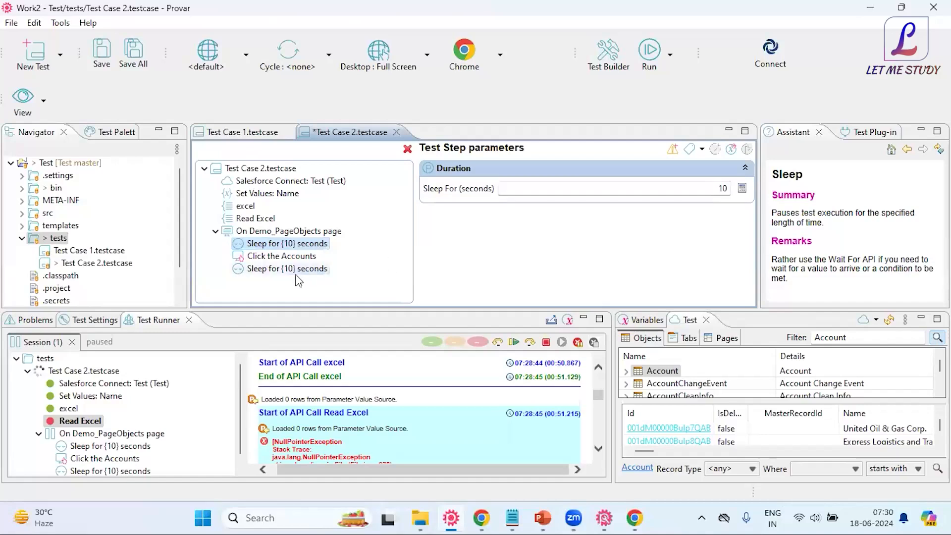
pyautogui.hotkey('ctrl', 's')
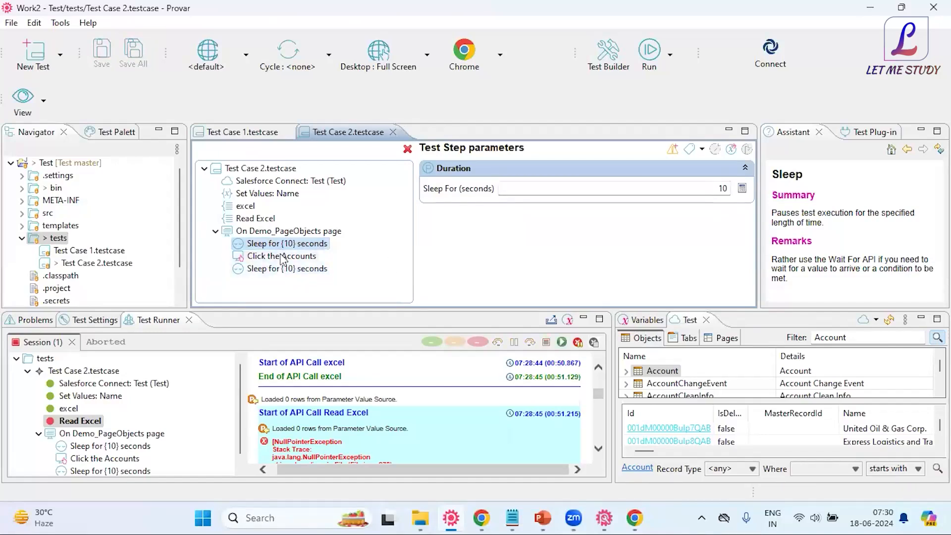
# - Set a breakpoint on the Click the Accounts step
pyautogui.click(283, 257)
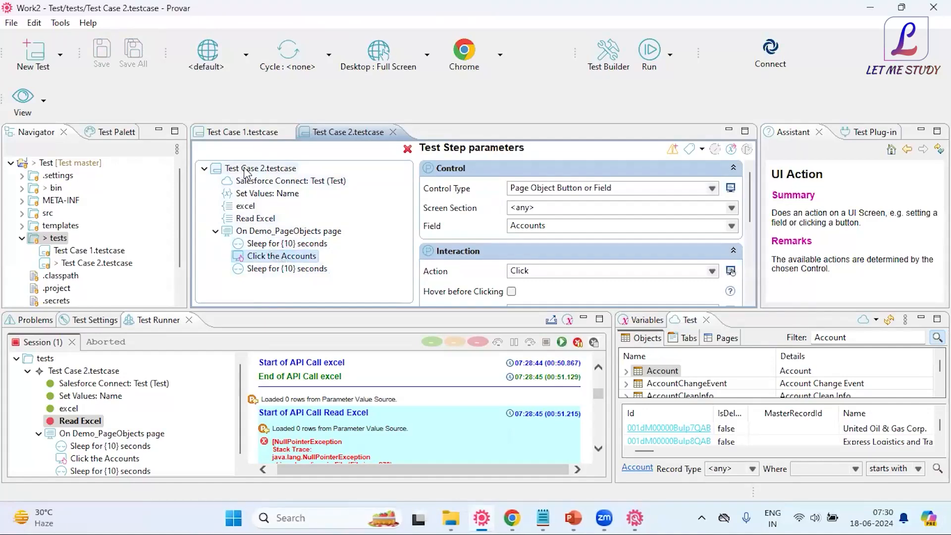
pyautogui.rightClick(261, 257)
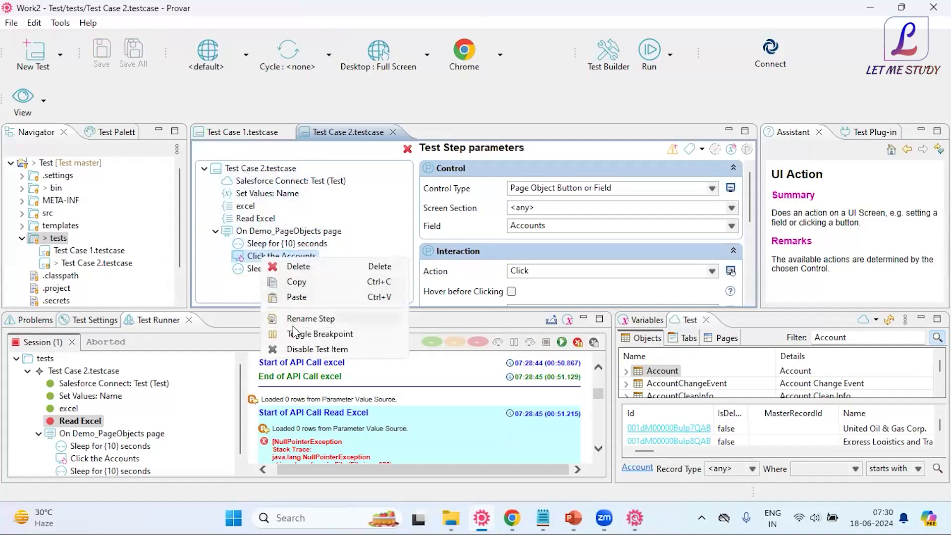
pyautogui.click(296, 337)
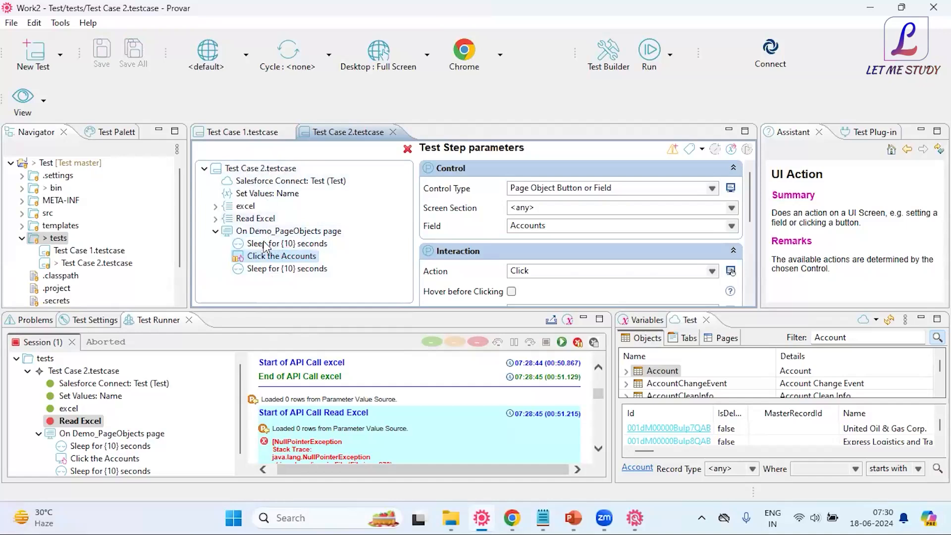
# - Review the Click the Accounts step's parameters and remove its breakpoint
pyautogui.click(260, 269)
pyautogui.click(252, 260)
pyautogui.moveTo(753, 189); pyautogui.dragTo(747, 214)
pyautogui.scroll(-3, 741, 265)
pyautogui.scroll(5, 741, 266)
pyautogui.rightClick(282, 257)
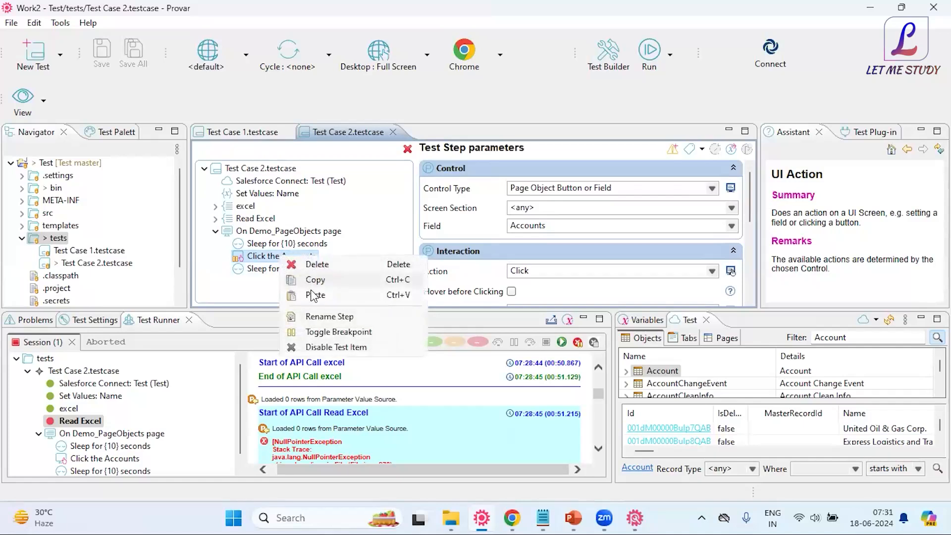
pyautogui.click(316, 332)
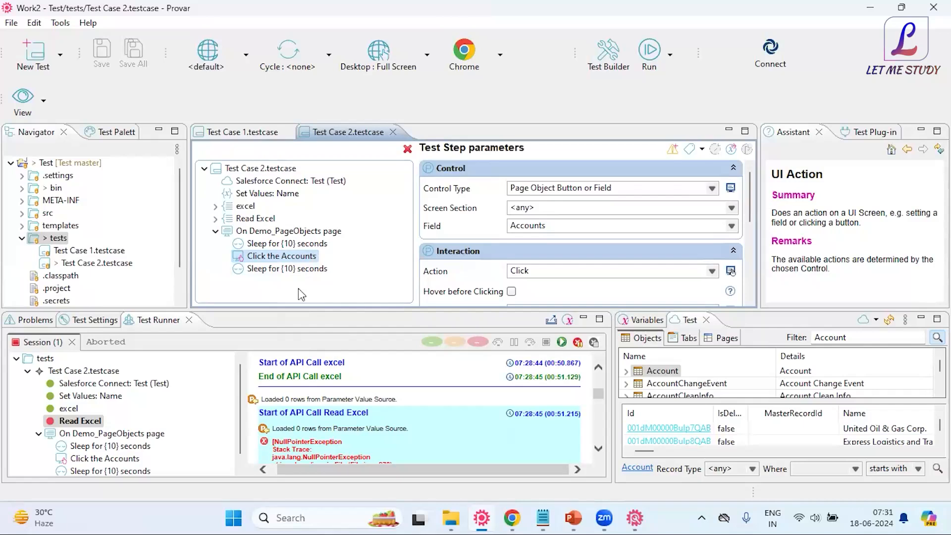
# - Delete the Sleep for {10} seconds step after Click the Accounts and save Test Case 2
pyautogui.click(289, 270)
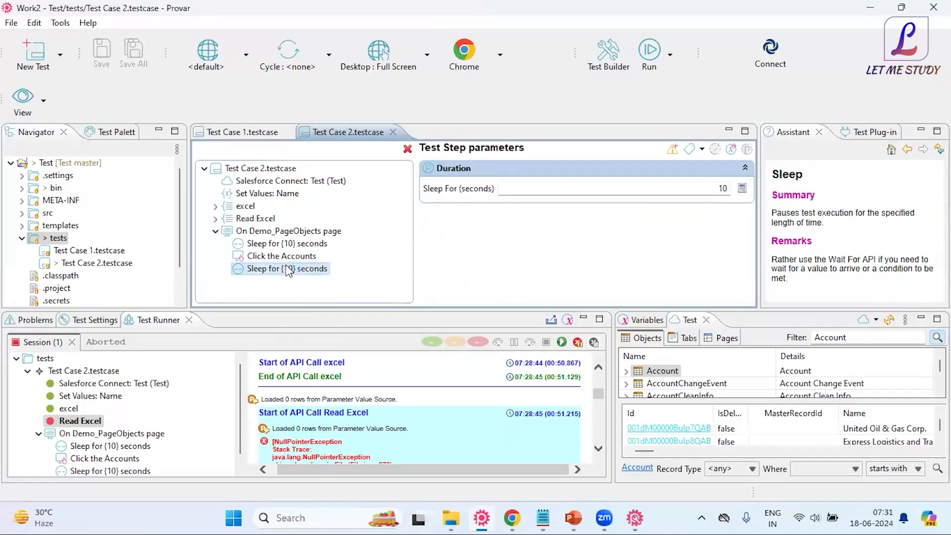
pyautogui.rightClick(288, 271)
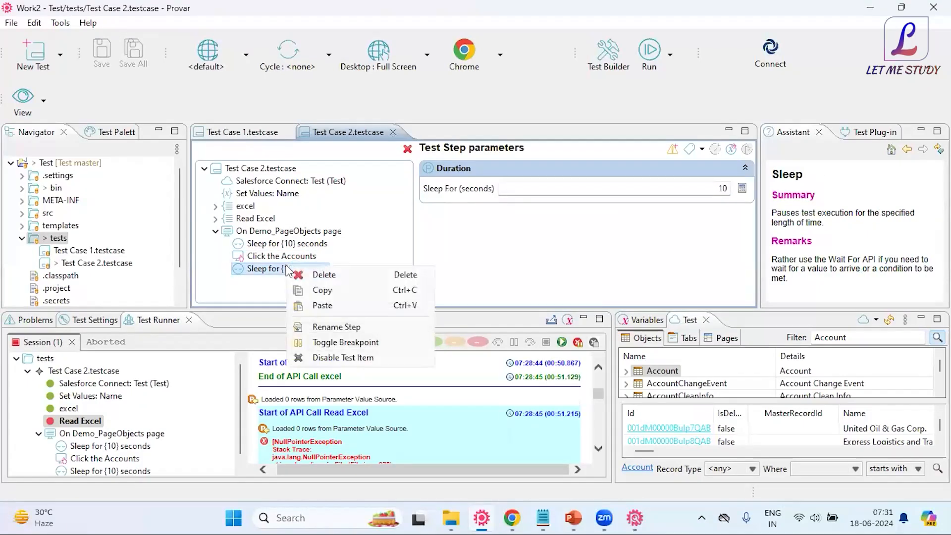
pyautogui.click(317, 276)
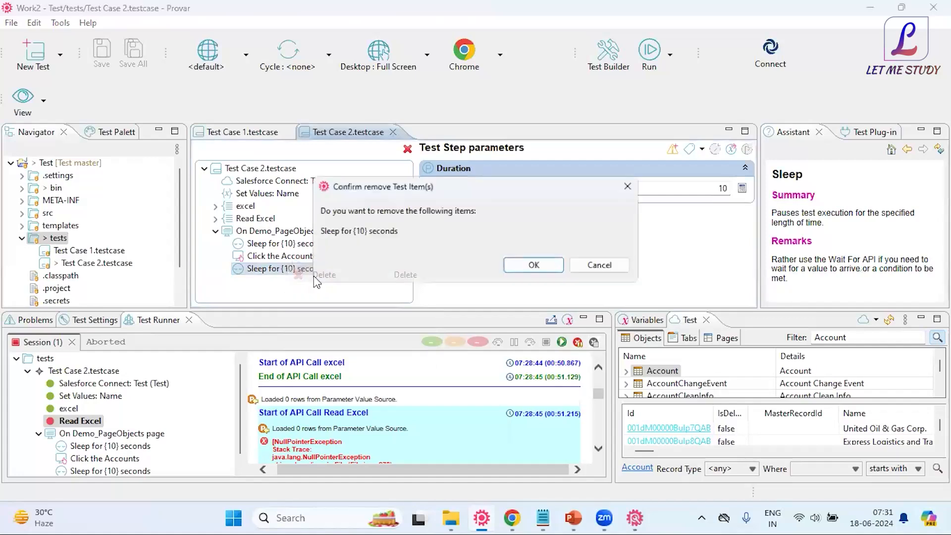
pyautogui.click(536, 267)
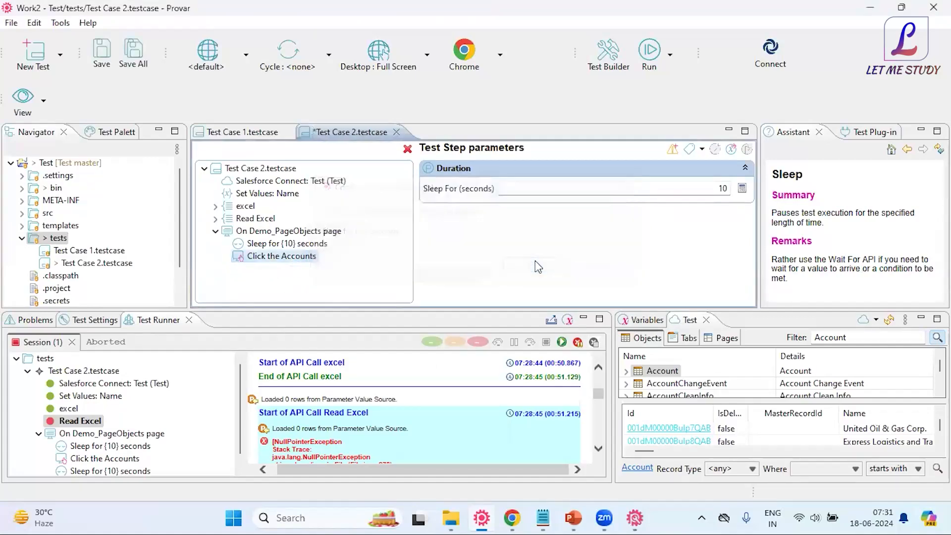
pyautogui.hotkey('ctrl', 's')
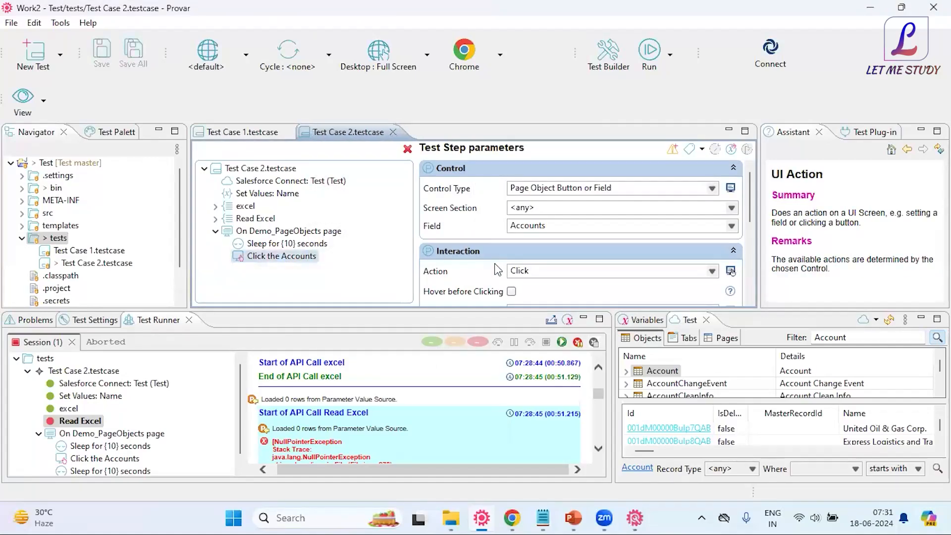
# - Copy the remaining Sleep for {10} seconds step and paste the duplicate under On Demo_PageObjects page
pyautogui.click(274, 244)
pyautogui.rightClick(273, 244)
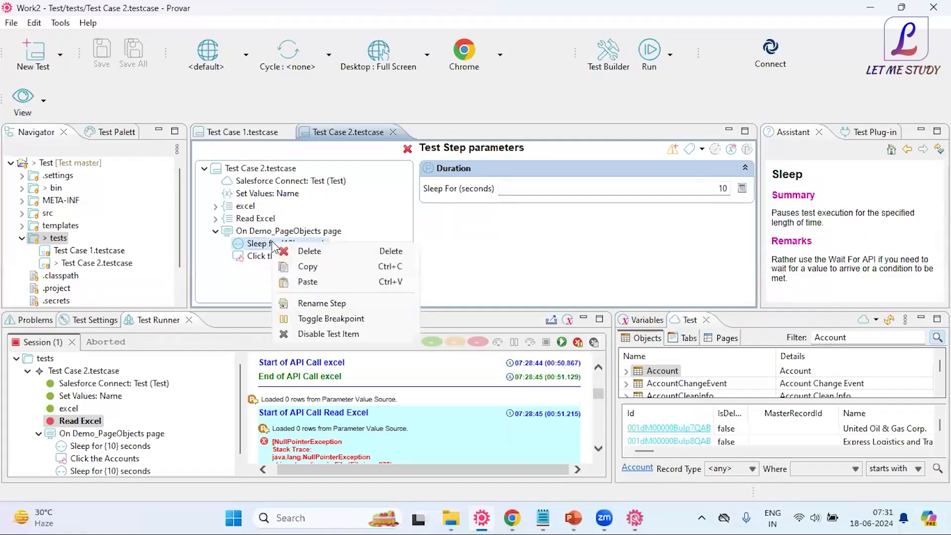
pyautogui.click(225, 289)
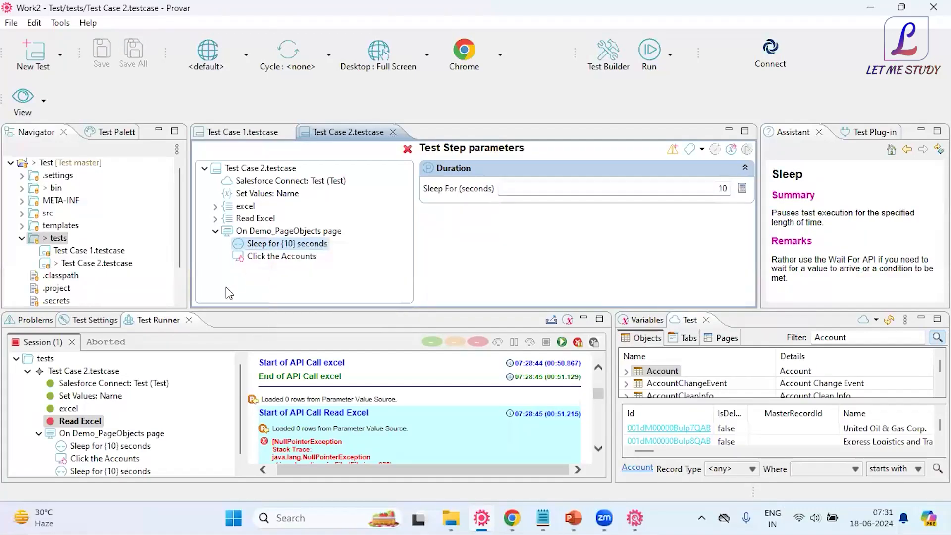
pyautogui.rightClick(252, 249)
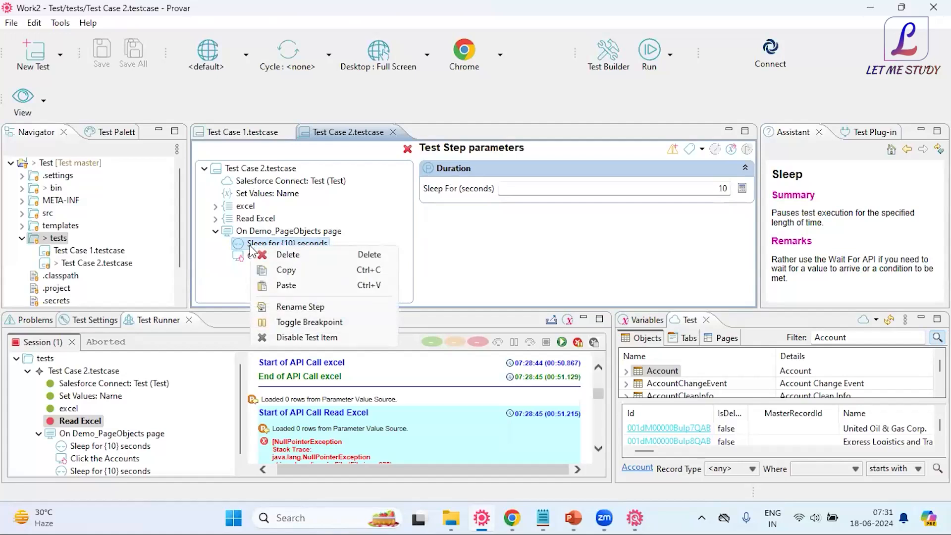
pyautogui.click(305, 275)
pyautogui.rightClick(275, 291)
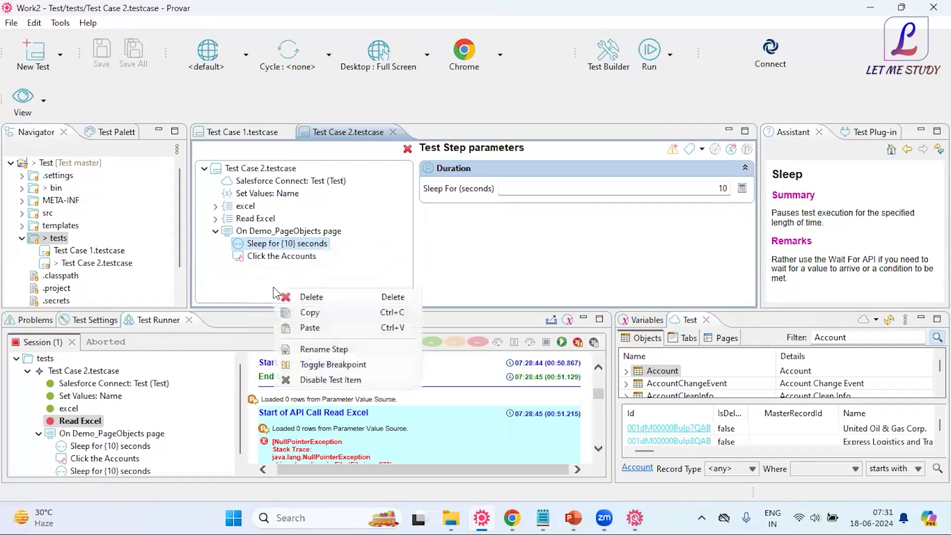
pyautogui.click(319, 335)
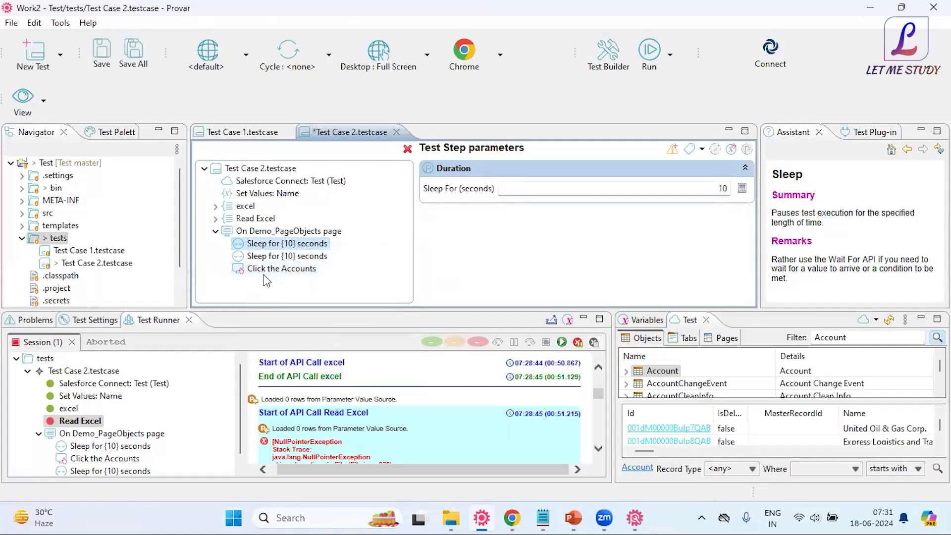
# - Save Test Case 2 and open the first Sleep for {10} seconds step for renaming, keeping its current label
pyautogui.hotkey('ctrl', 's')
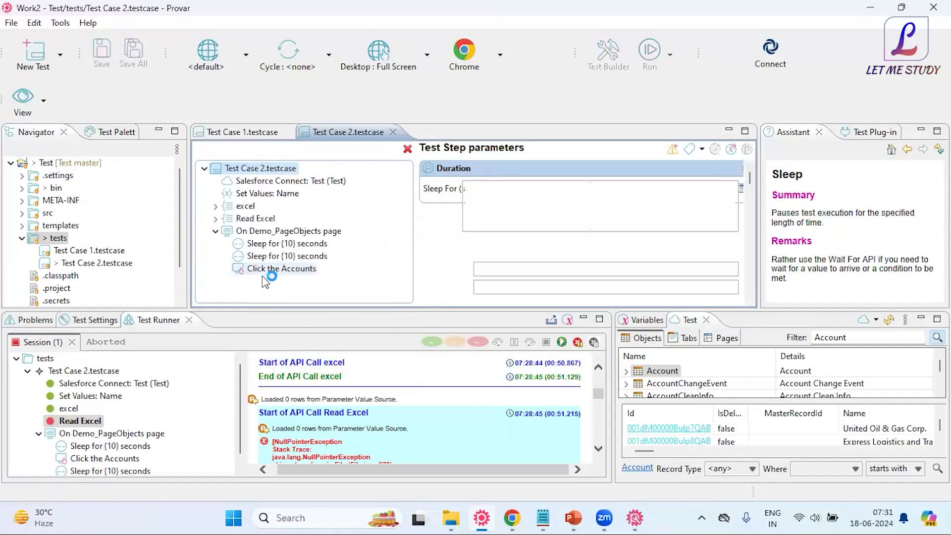
pyautogui.click(288, 244)
pyautogui.rightClick(287, 244)
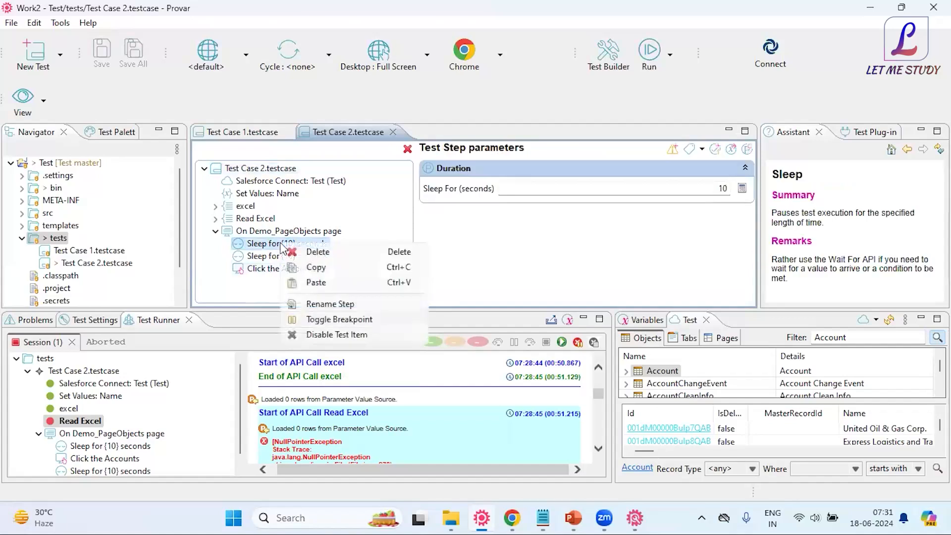
pyautogui.click(312, 304)
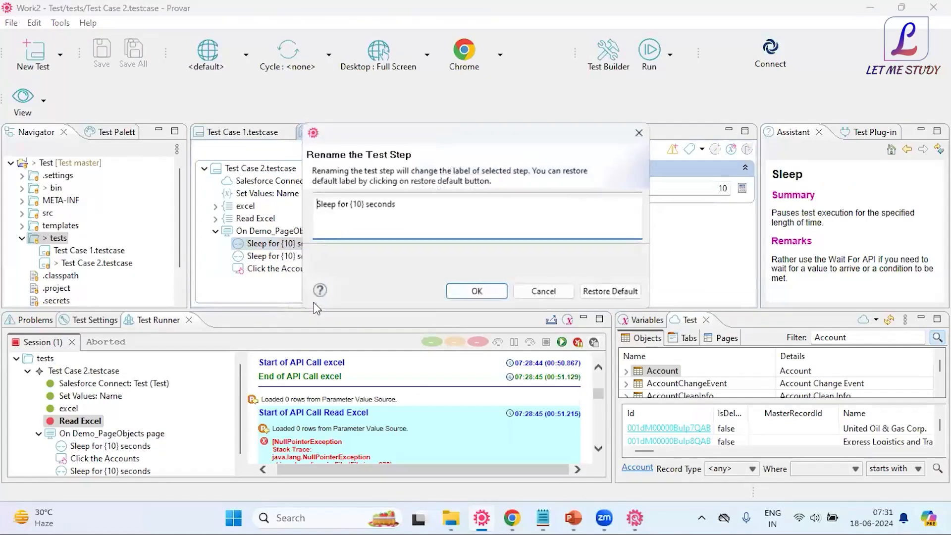
pyautogui.moveTo(317, 206); pyautogui.dragTo(425, 209)
pyautogui.click(425, 208)
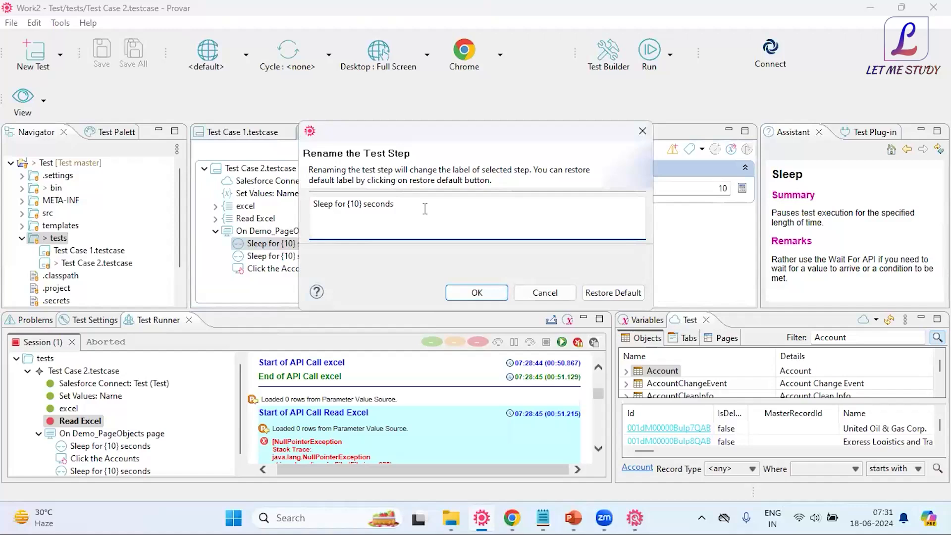
pyautogui.click(495, 292)
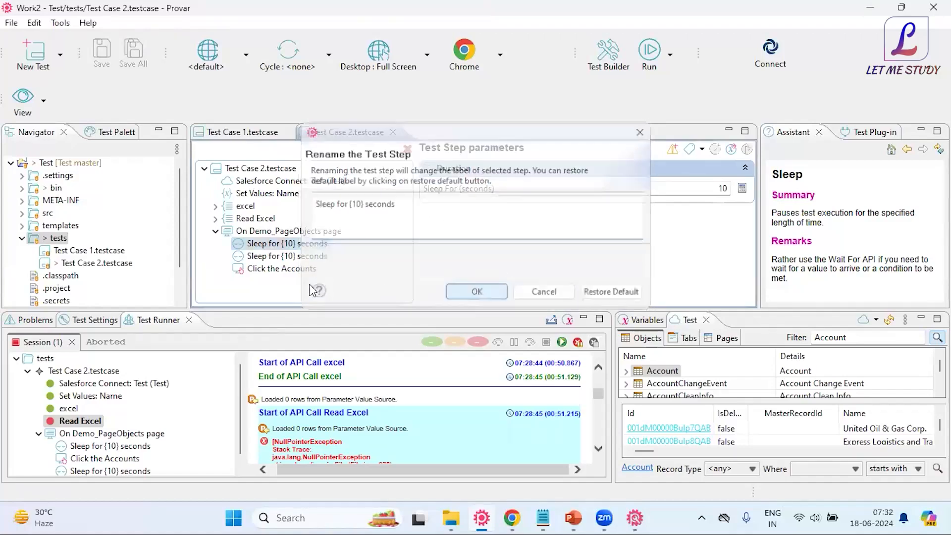
# - Move the Click the Accounts step between the two Sleep for {10} seconds steps and save Test Case 2
pyautogui.rightClick(276, 270)
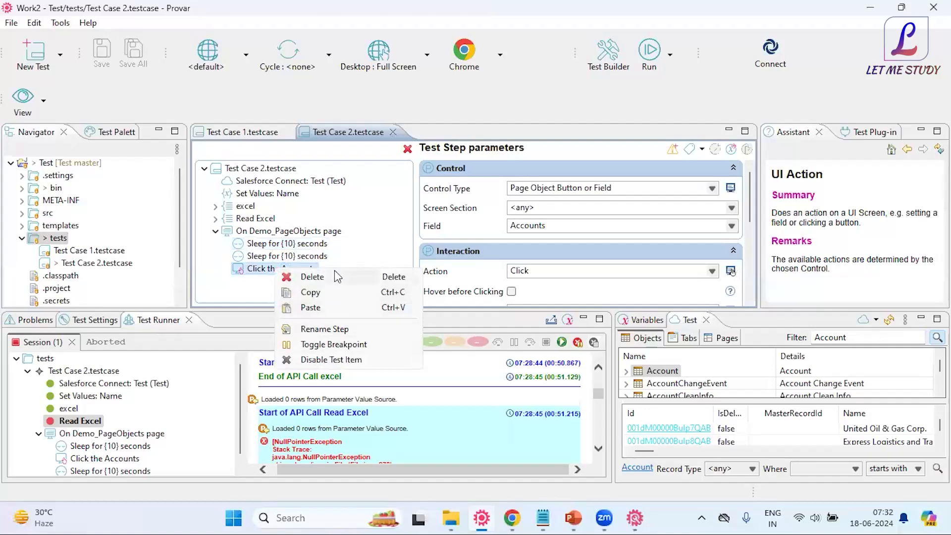
pyautogui.click(312, 256)
pyautogui.moveTo(282, 269); pyautogui.dragTo(304, 260)
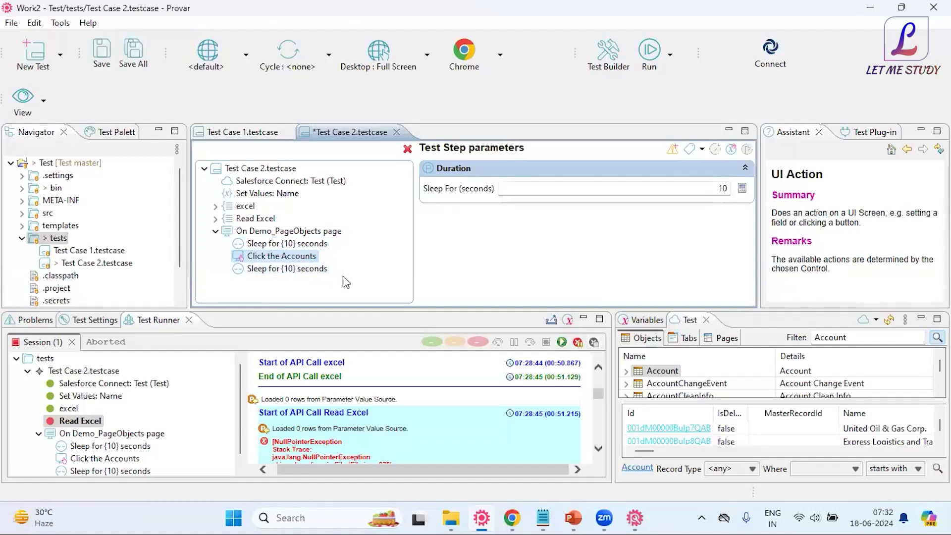
pyautogui.hotkey('ctrl', 's')
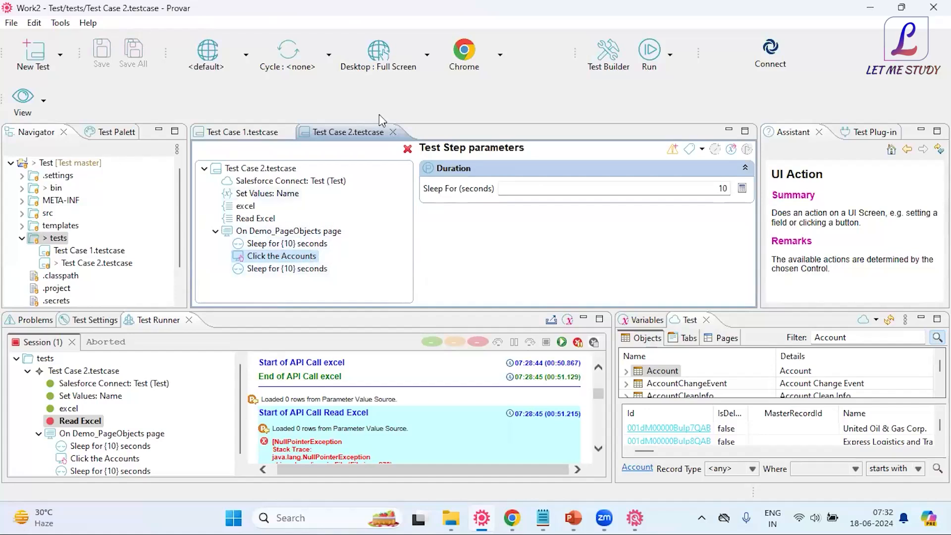
# - Show Test Case 2's own parameters and settings, and resize the layout to give the parameters area more width
pyautogui.click(269, 170)
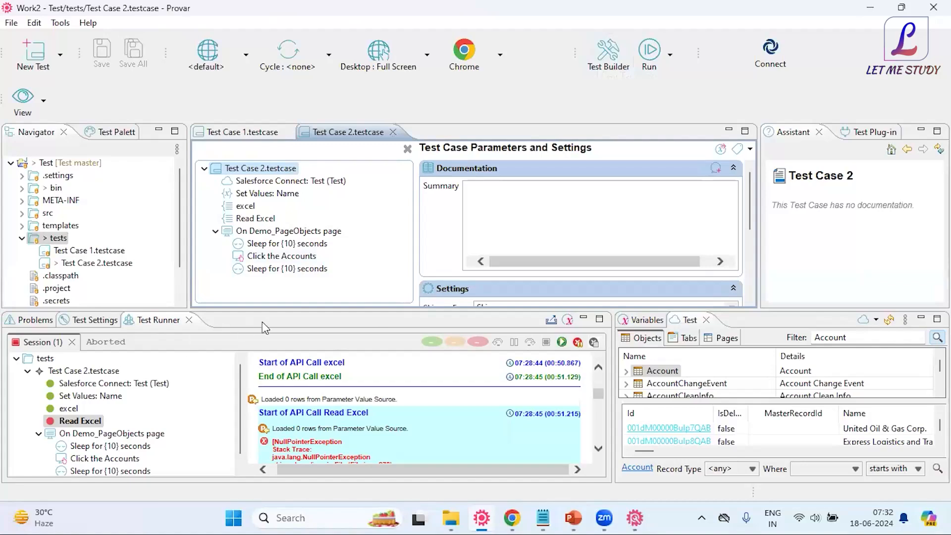
pyautogui.moveTo(270, 311); pyautogui.dragTo(271, 303)
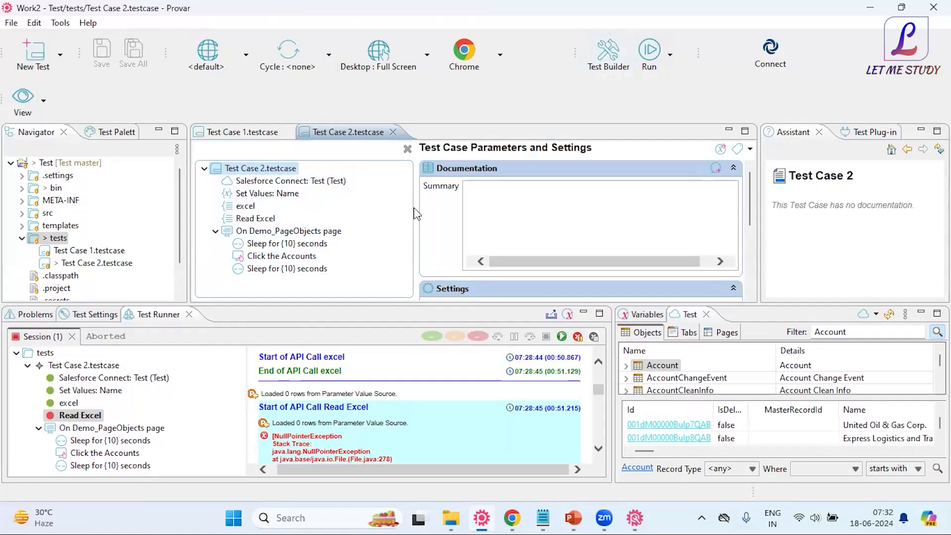
pyautogui.moveTo(414, 203); pyautogui.dragTo(375, 201)
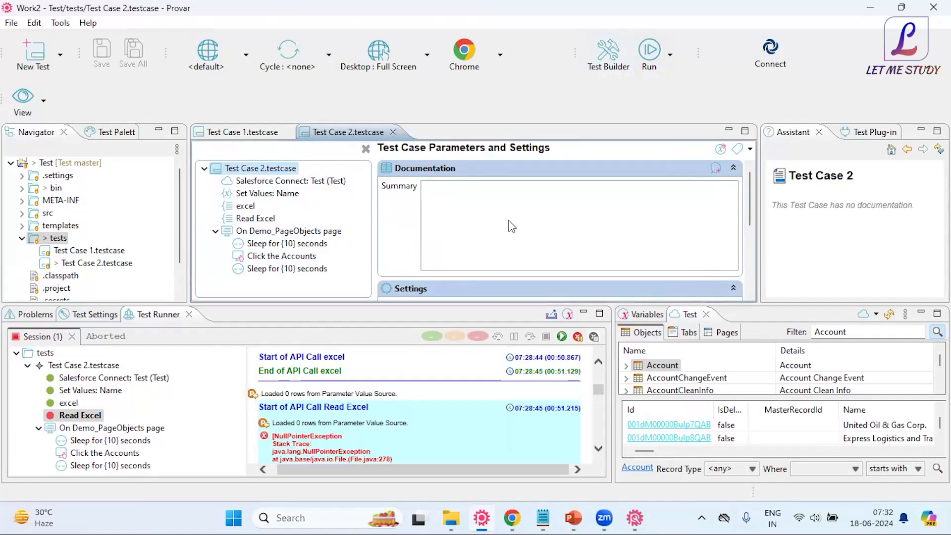
pyautogui.moveTo(751, 189); pyautogui.dragTo(735, 158)
# - Review the parameters of Test Case 2's steps in order, from Salesforce Connect through Click the Accounts
pyautogui.click(271, 182)
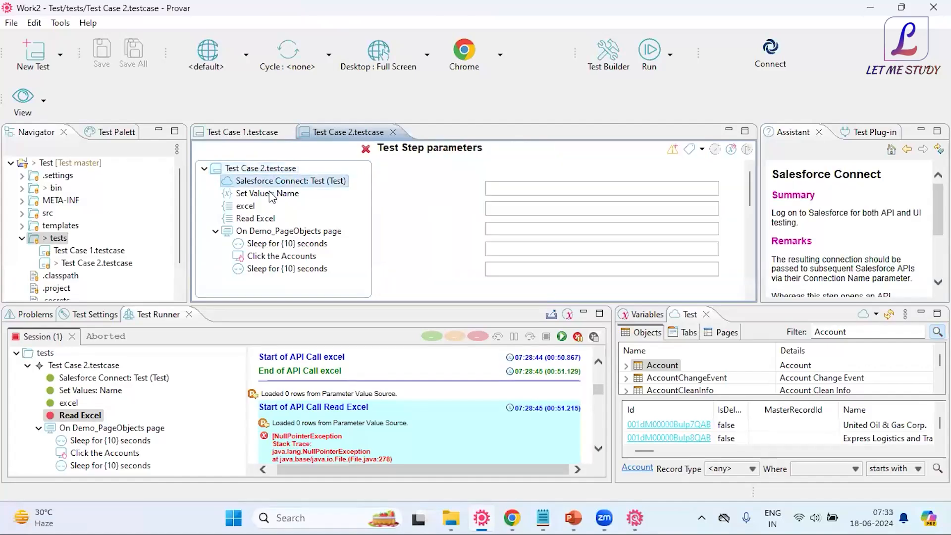
pyautogui.click(268, 194)
pyautogui.click(247, 207)
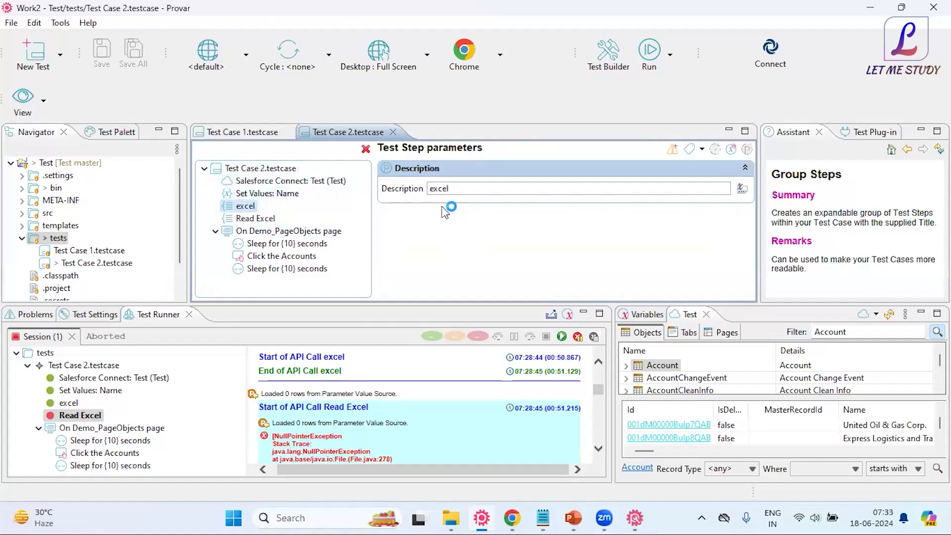
pyautogui.click(258, 219)
pyautogui.click(258, 231)
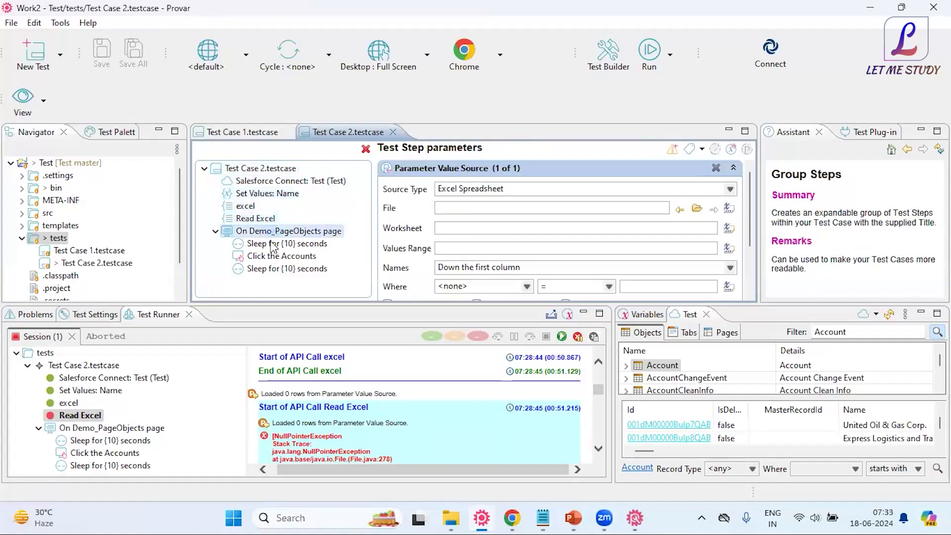
pyautogui.click(271, 245)
pyautogui.click(272, 257)
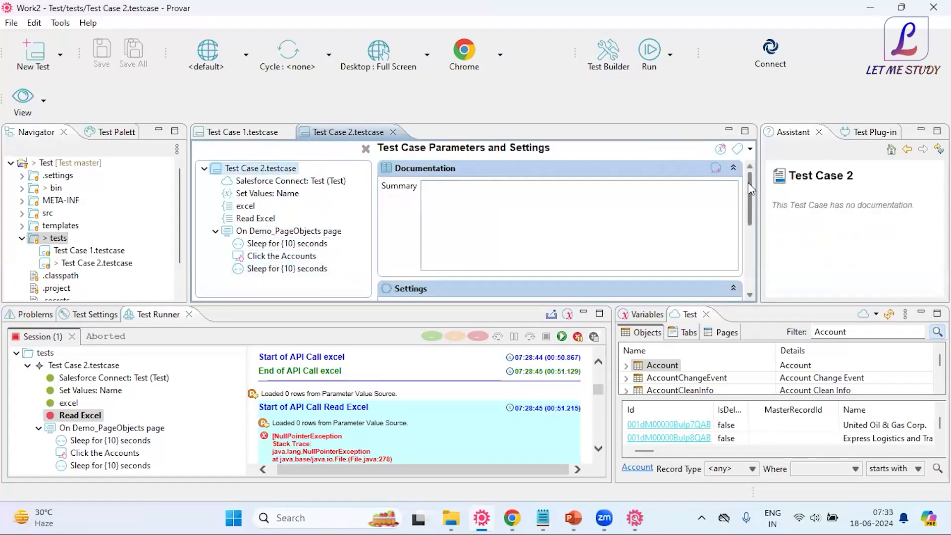
# - Examine the Salesforce Connect step's connection parameters and compare them with those of the Set Values: Name step
pyautogui.click(281, 182)
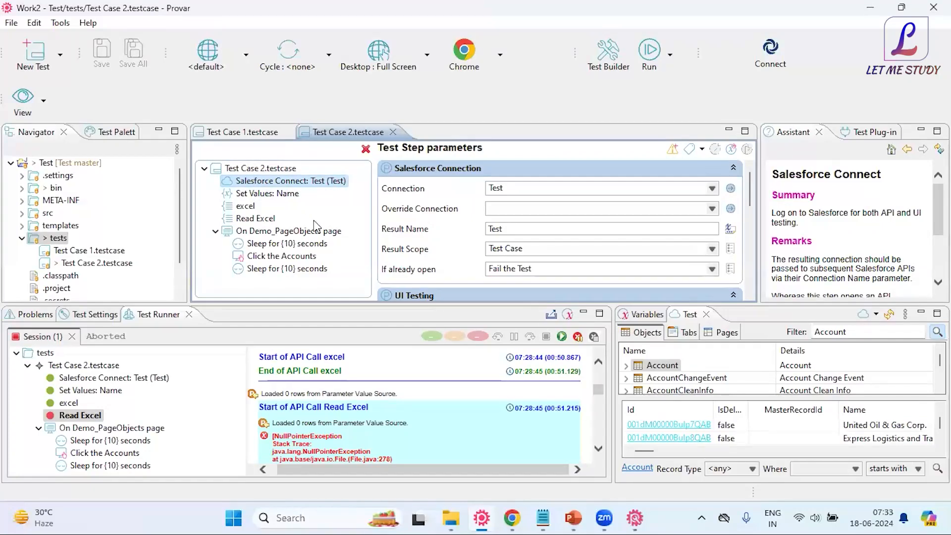
pyautogui.moveTo(748, 189); pyautogui.dragTo(753, 142)
pyautogui.click(276, 168)
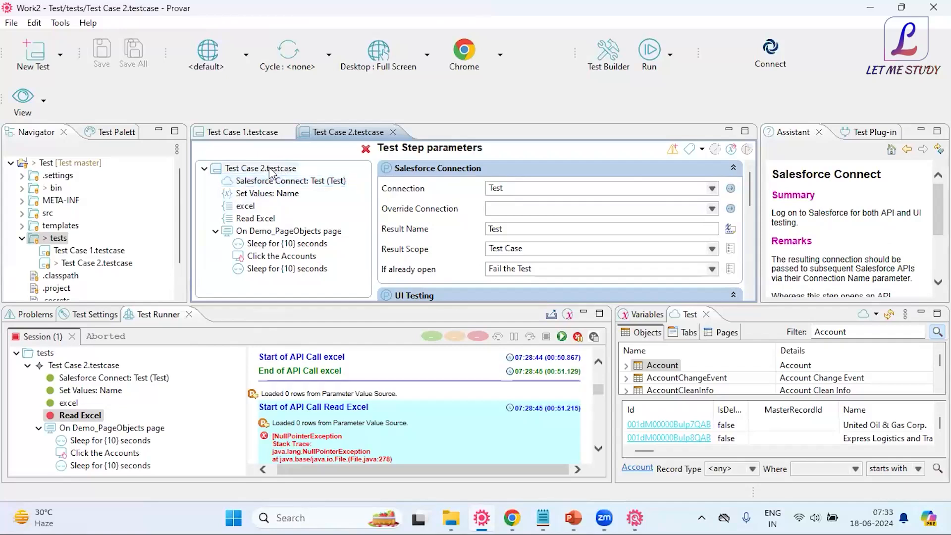
pyautogui.click(287, 182)
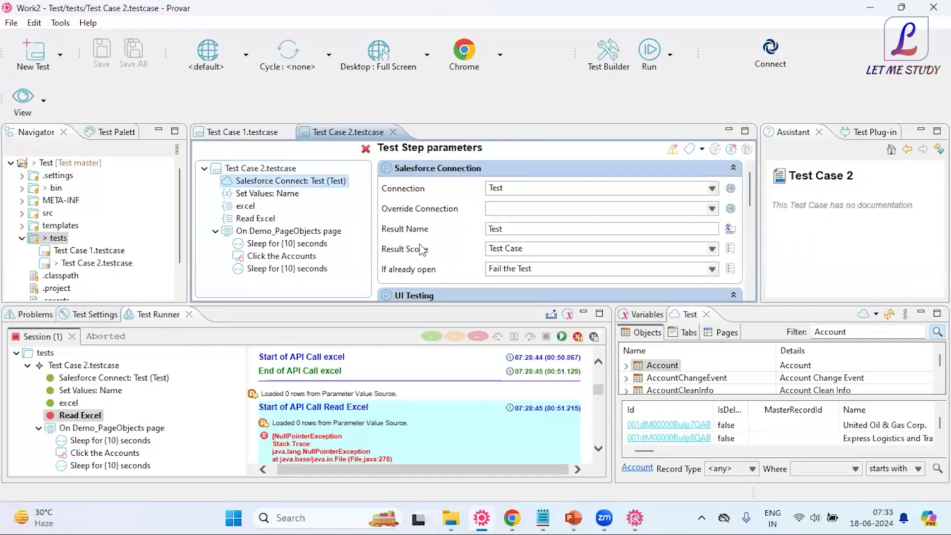
pyautogui.moveTo(750, 182); pyautogui.dragTo(751, 195)
pyautogui.click(267, 195)
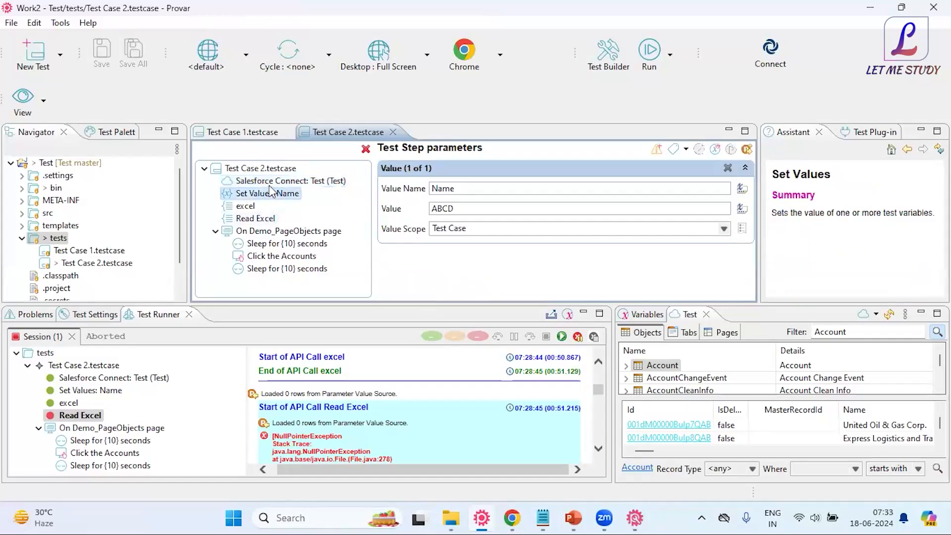
pyautogui.moveTo(748, 192); pyautogui.dragTo(737, 176)
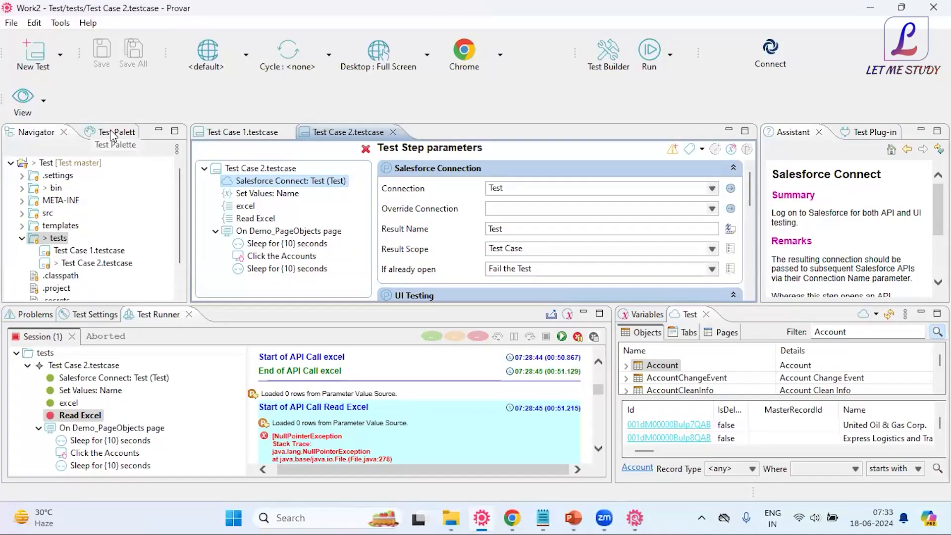
# - Open the connections in Test Settings and check which connections the Salesforce Connect step offers
pyautogui.click(97, 316)
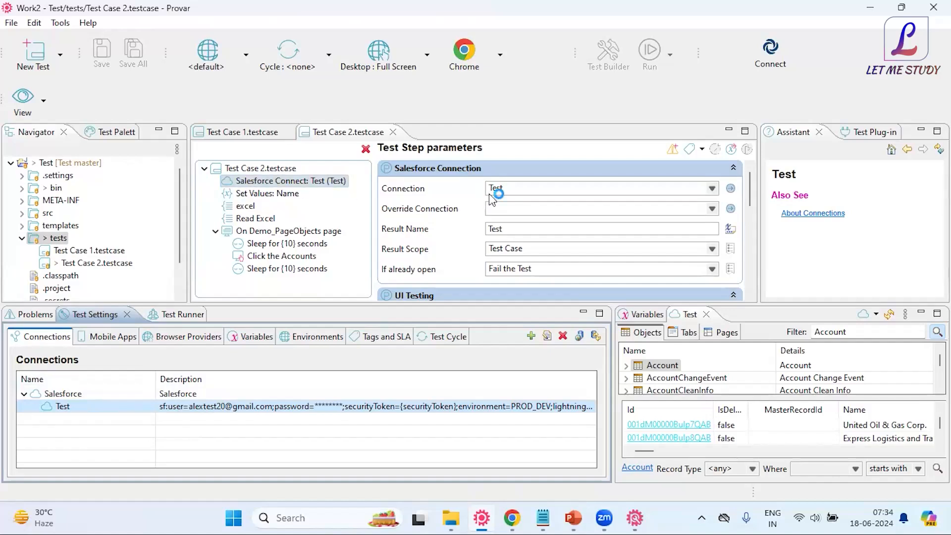
pyautogui.click(510, 187)
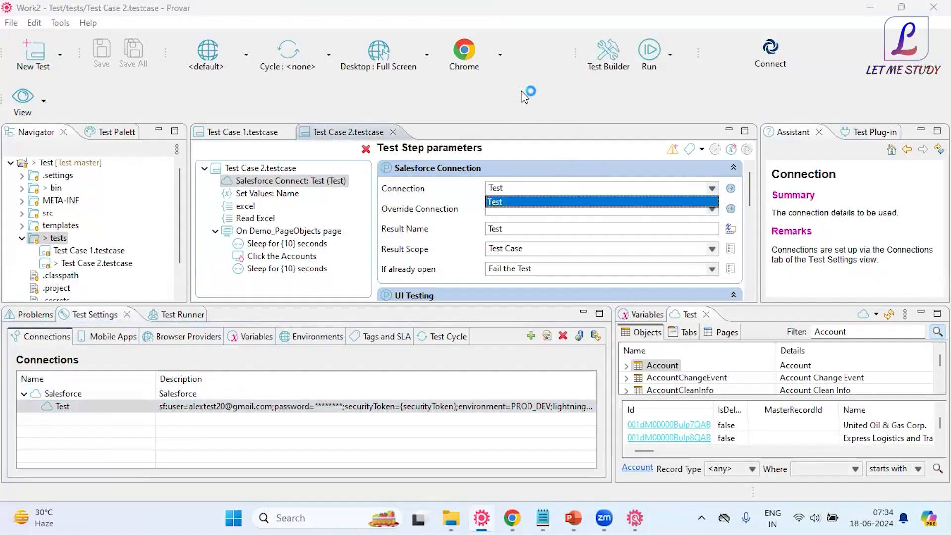
pyautogui.click(525, 189)
pyautogui.click(525, 191)
pyautogui.click(516, 203)
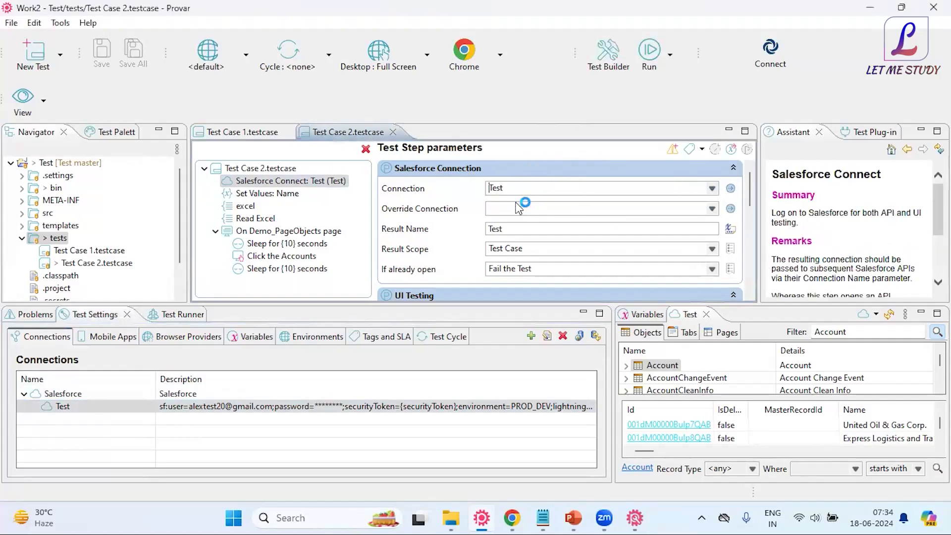
pyautogui.click(515, 188)
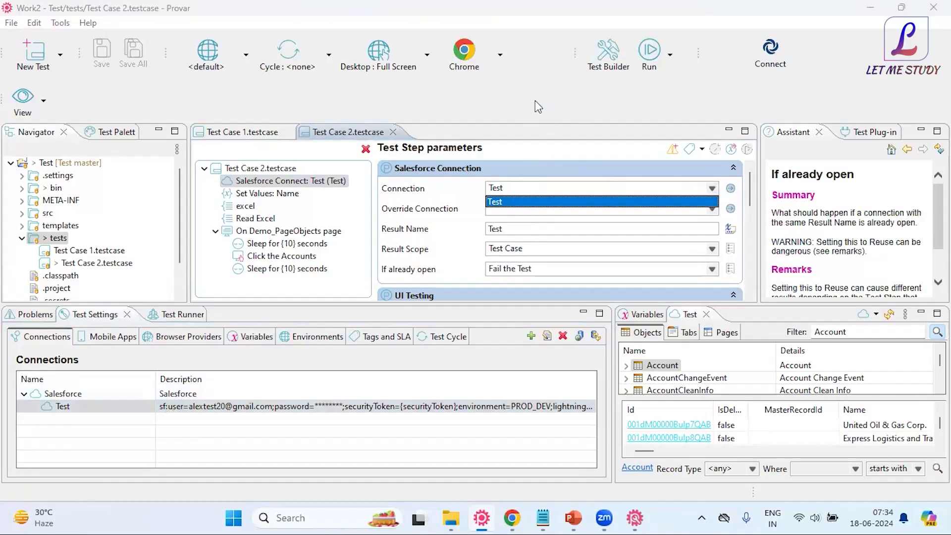
pyautogui.click(458, 240)
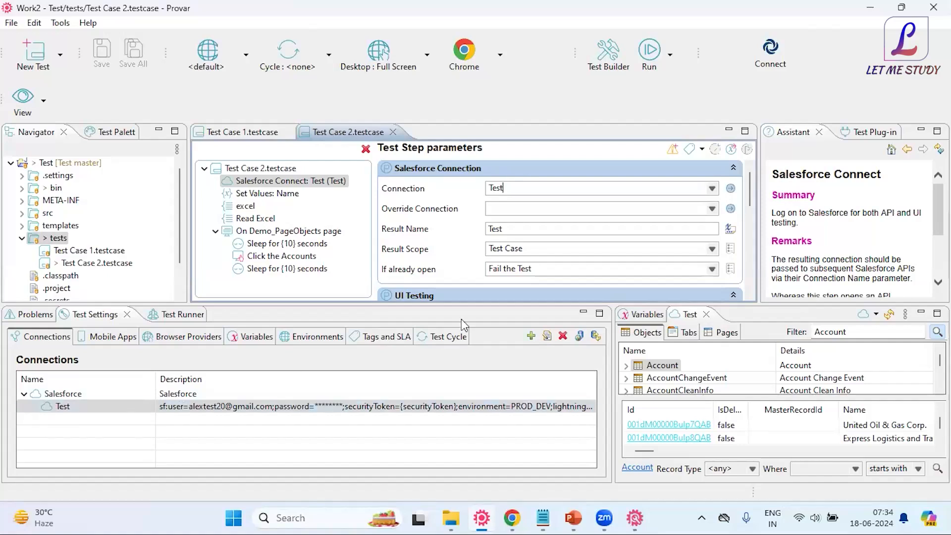
pyautogui.click(524, 193)
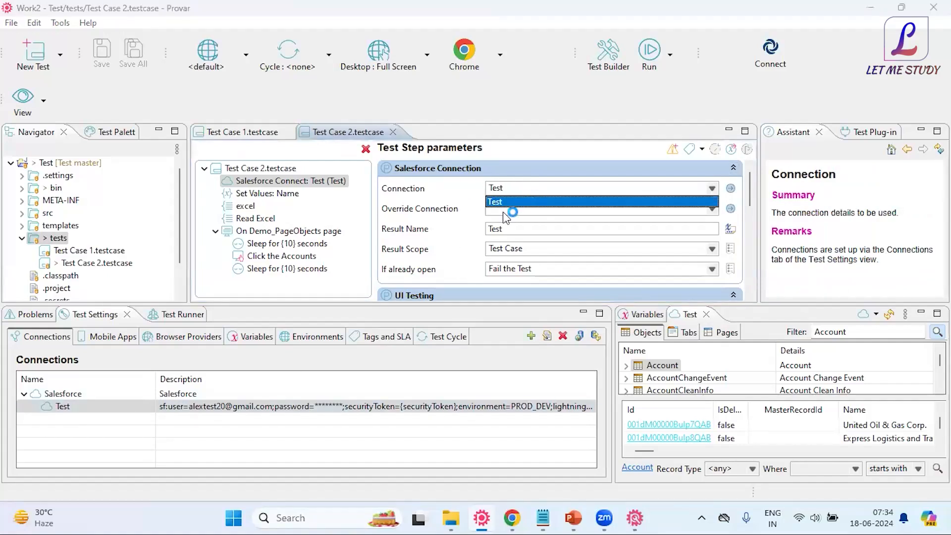
pyautogui.click(526, 104)
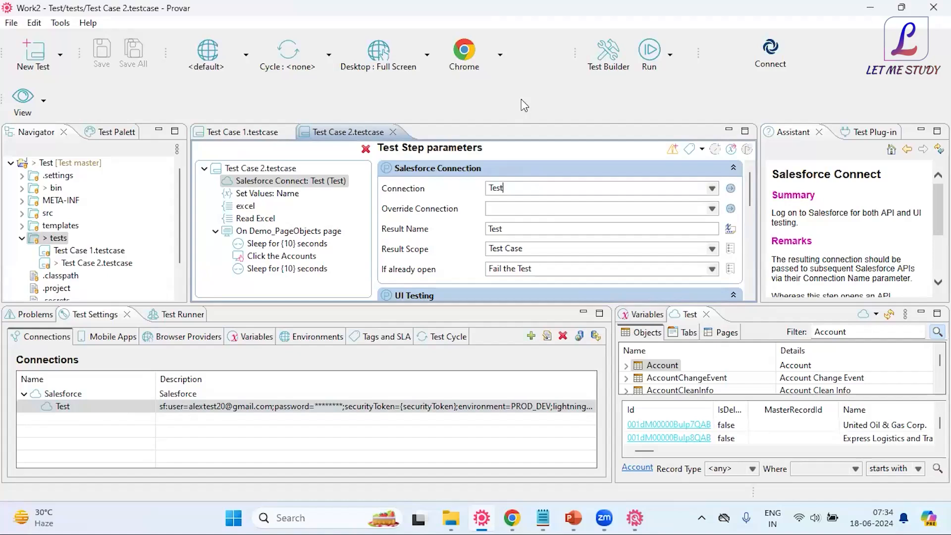
# - Return to Test Case 2's parameters and settings, narrow its step tree, and check the available run options
pyautogui.click(256, 137)
pyautogui.click(354, 139)
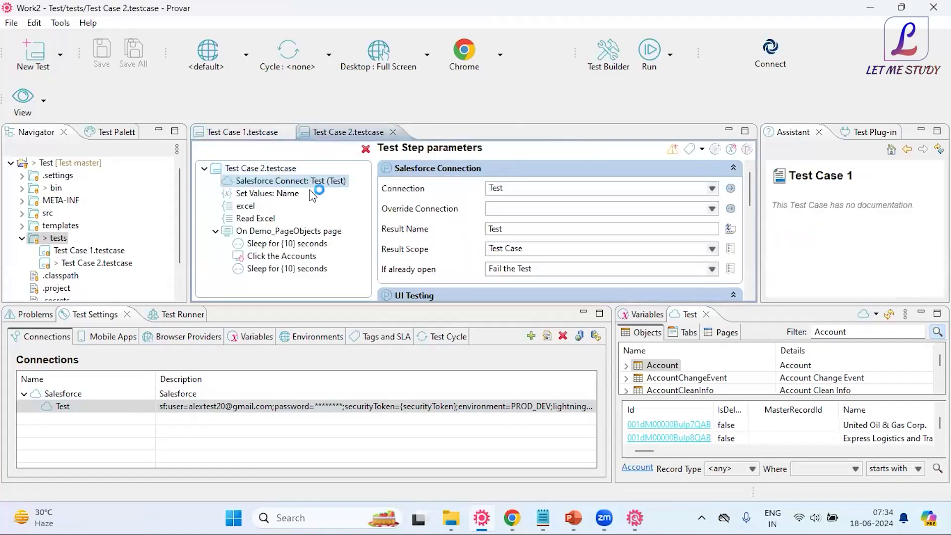
pyautogui.click(238, 169)
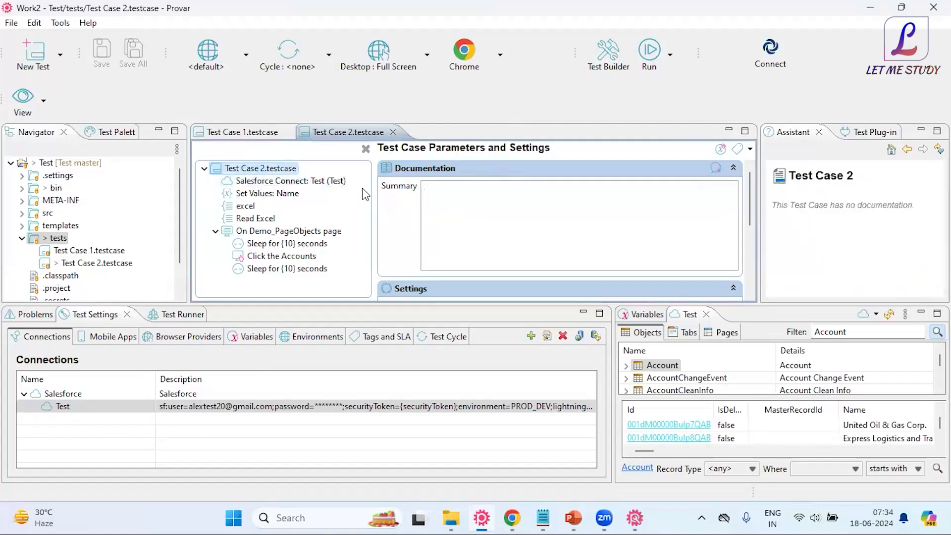
pyautogui.moveTo(375, 201); pyautogui.dragTo(360, 200)
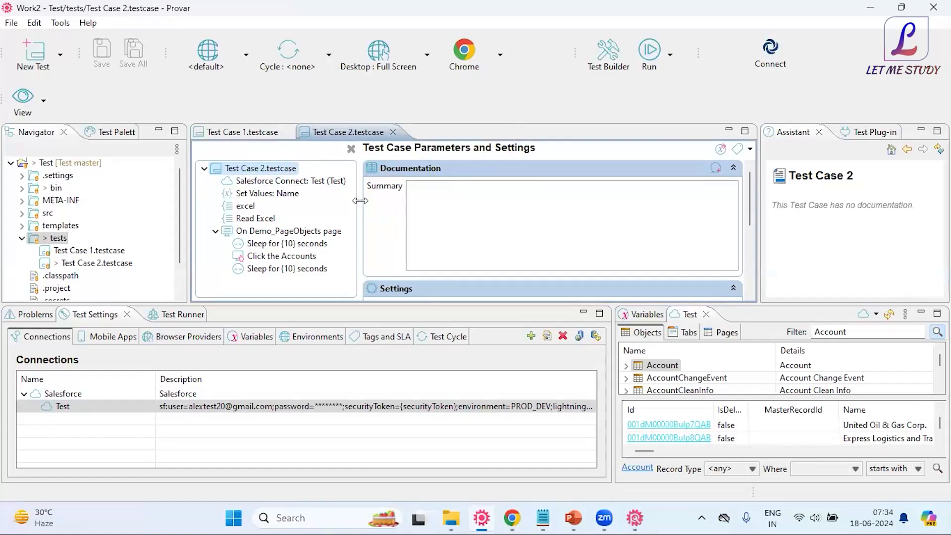
pyautogui.click(669, 56)
pyautogui.click(576, 108)
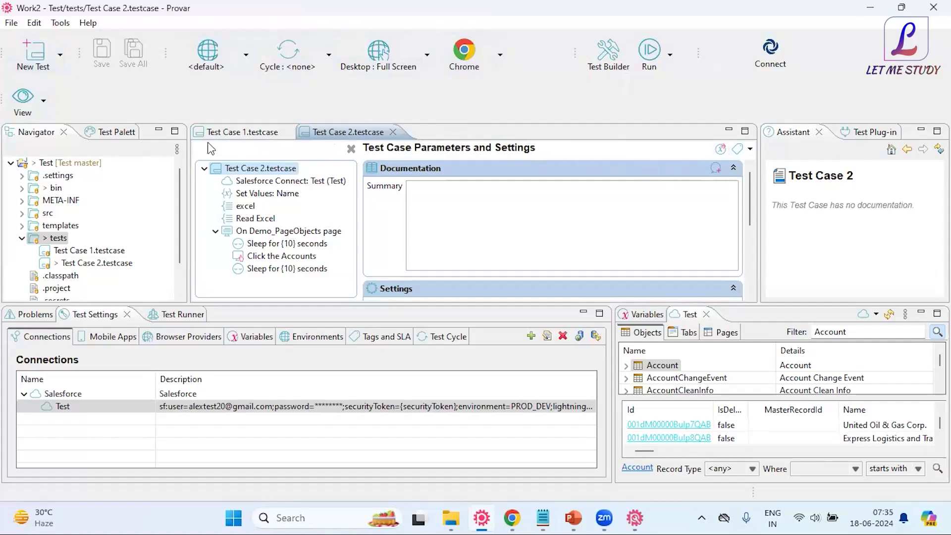
# - Narrow the Navigator pane and look through the Test project's folders and the test cases under tests
pyautogui.moveTo(188, 131); pyautogui.dragTo(164, 131)
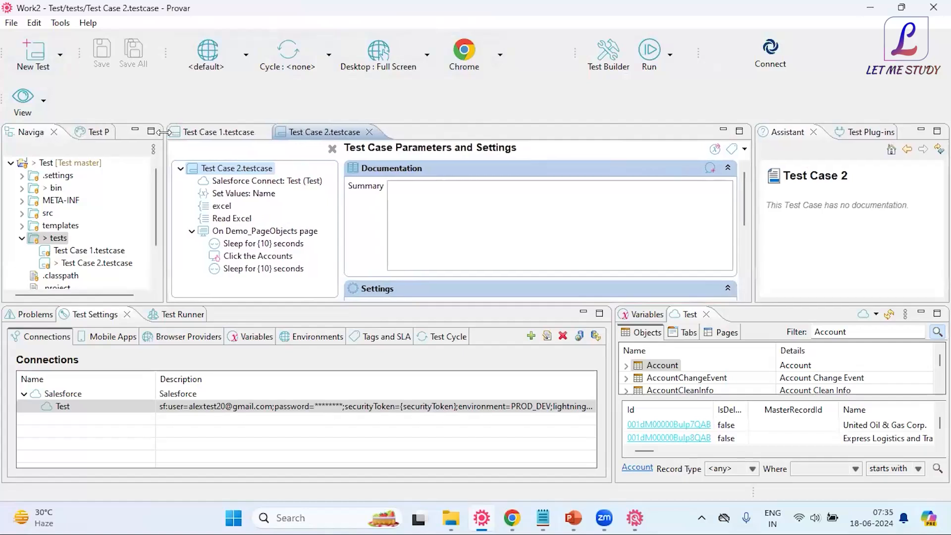
pyautogui.scroll(-2, 81, 202)
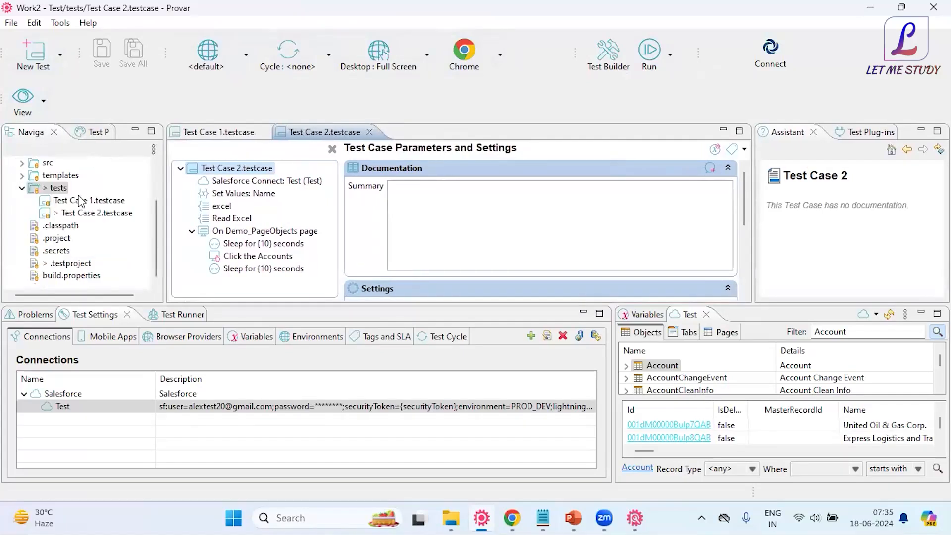
pyautogui.scroll(2, 81, 201)
pyautogui.click(49, 165)
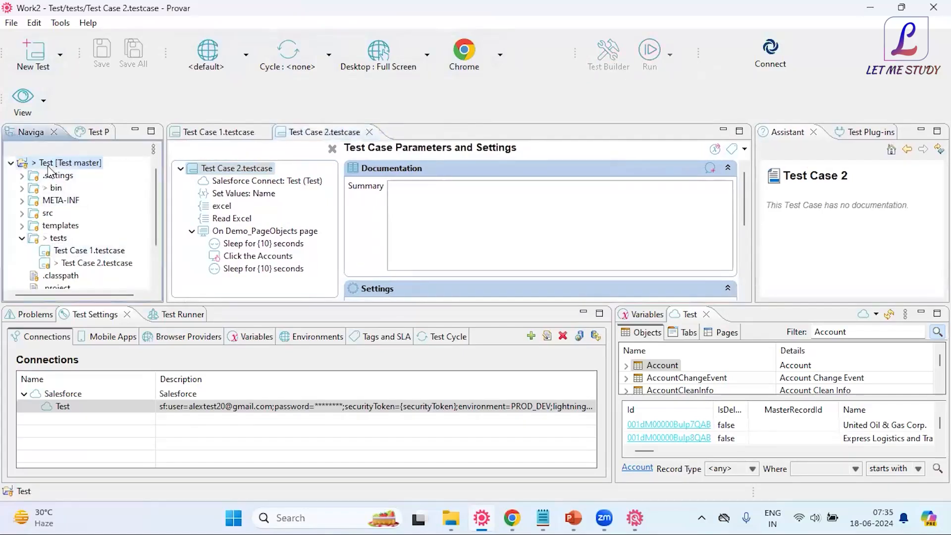
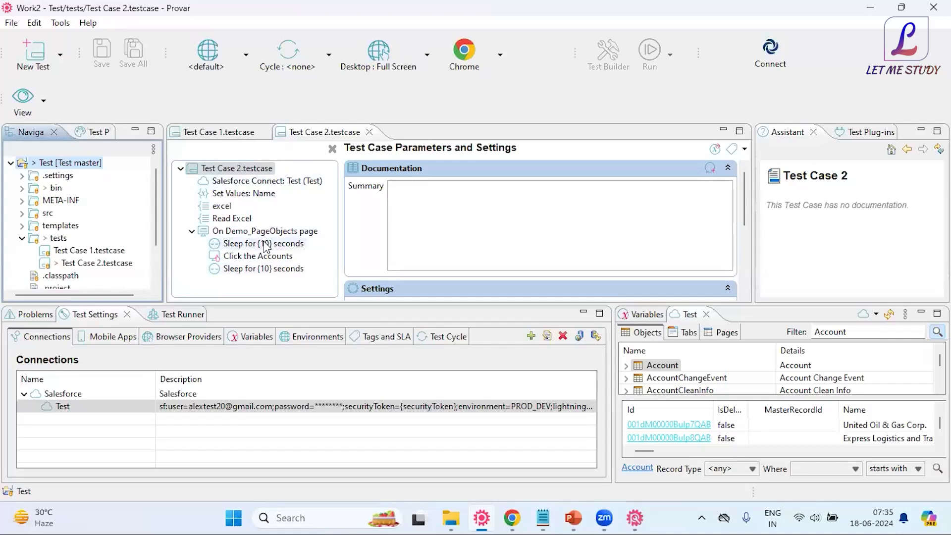
pyautogui.click(266, 169)
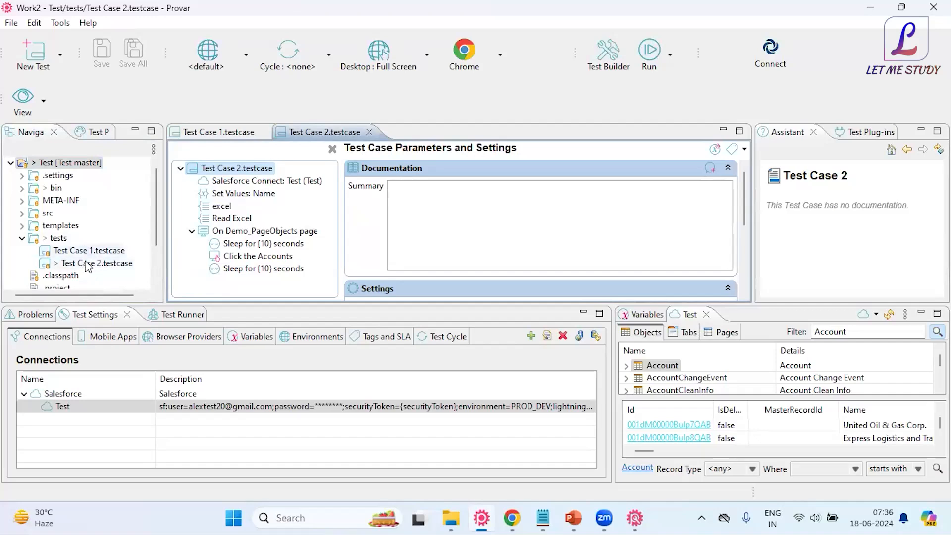
pyautogui.click(58, 240)
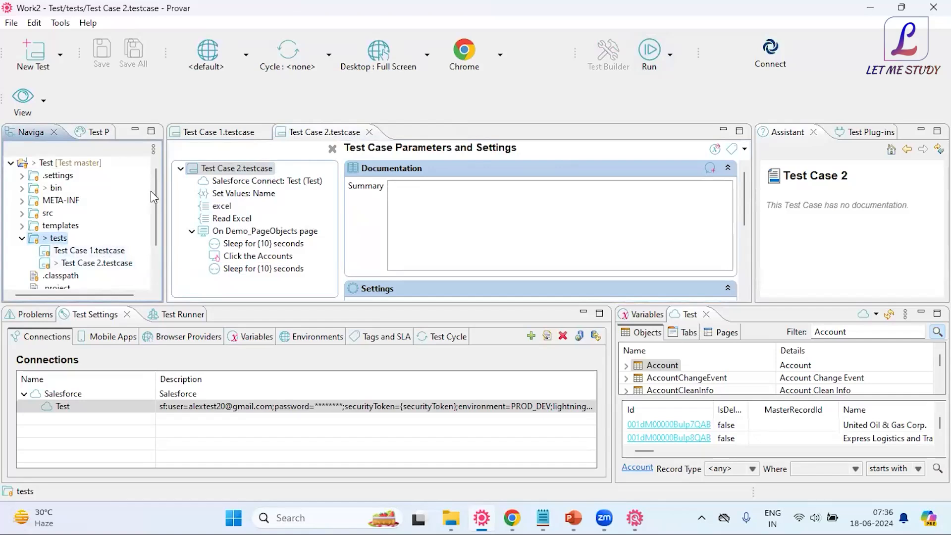
pyautogui.scroll(-2, 162, 178)
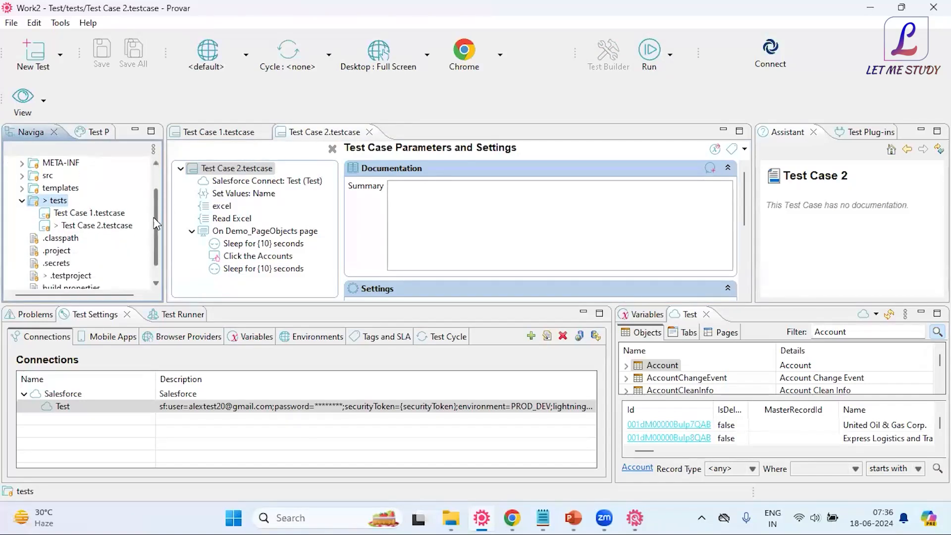
pyautogui.scroll(2, 143, 154)
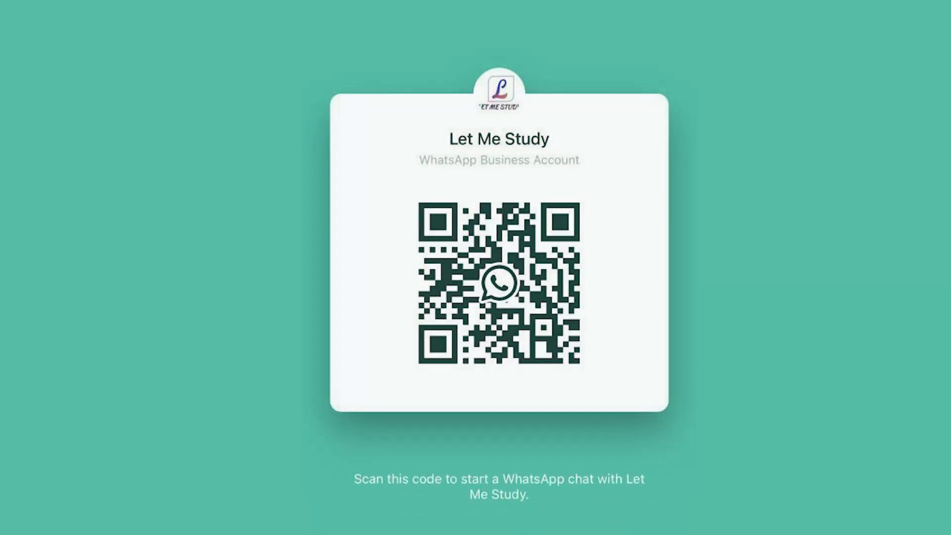